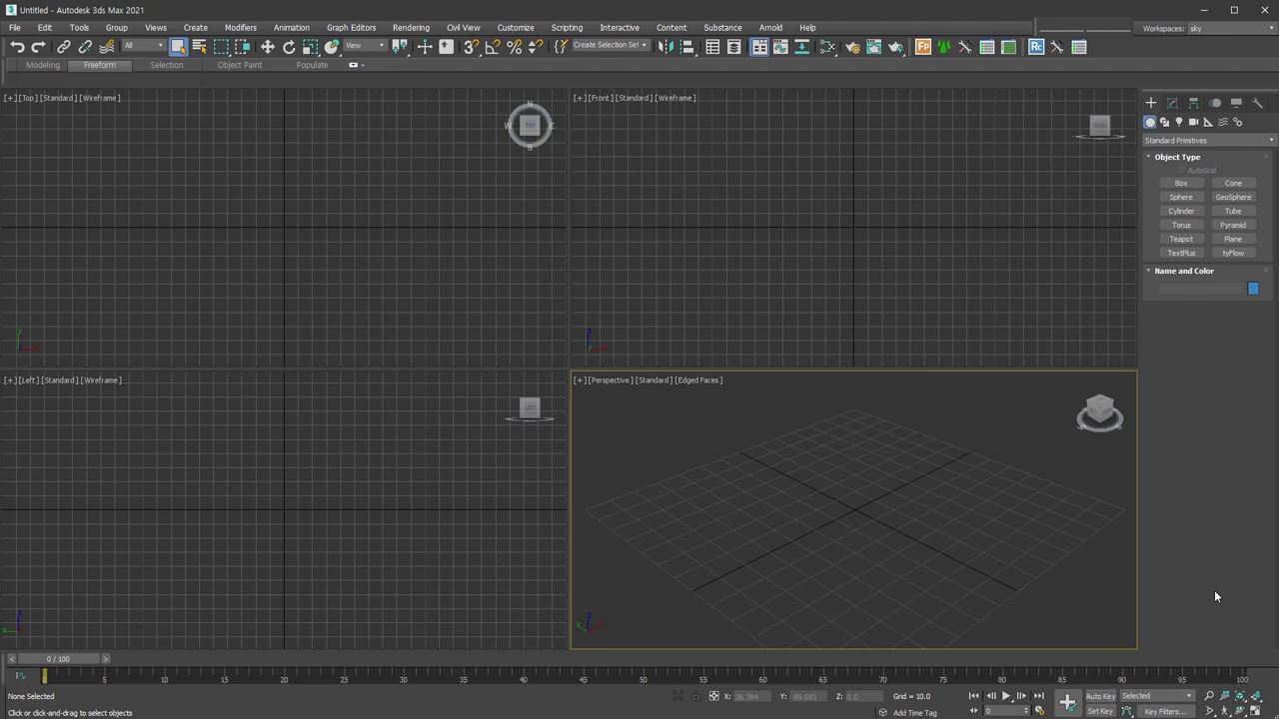
Maximize the Front viewport to fill the workspace and zoom out
click(1035, 355)
click(1256, 710)
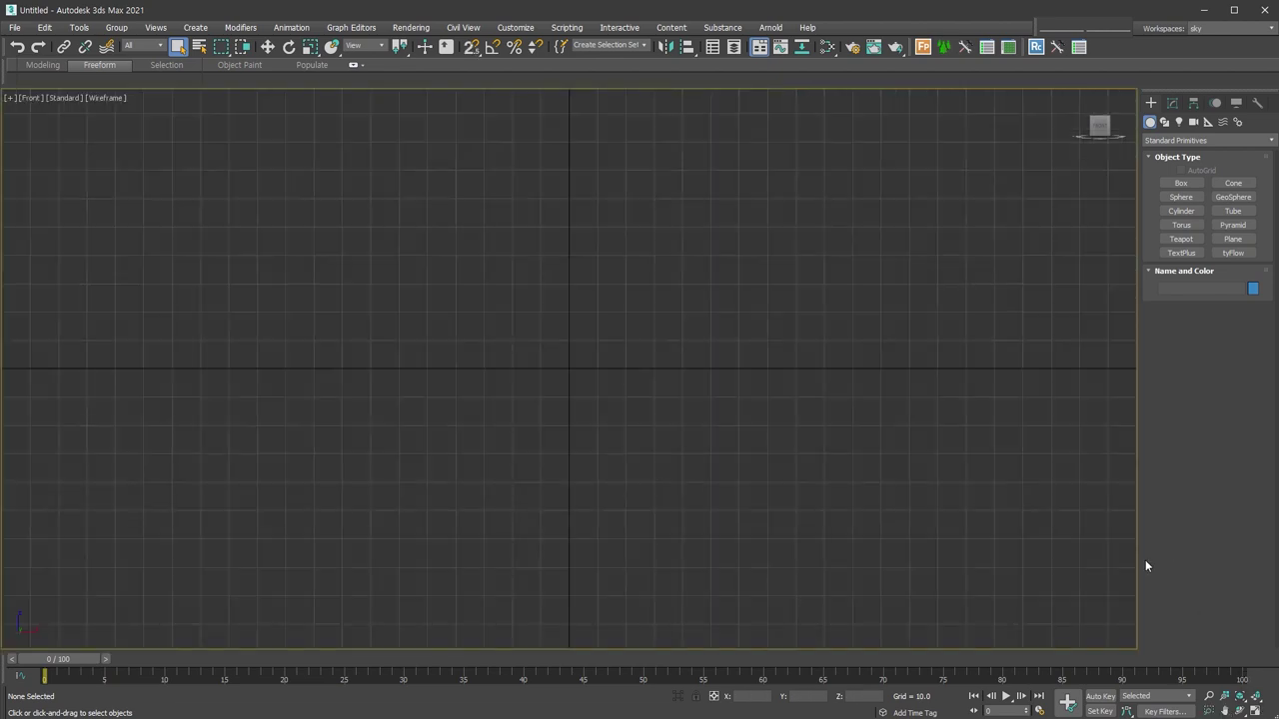
scroll(813, 400, down, 2)
scroll(777, 414, down, 1)
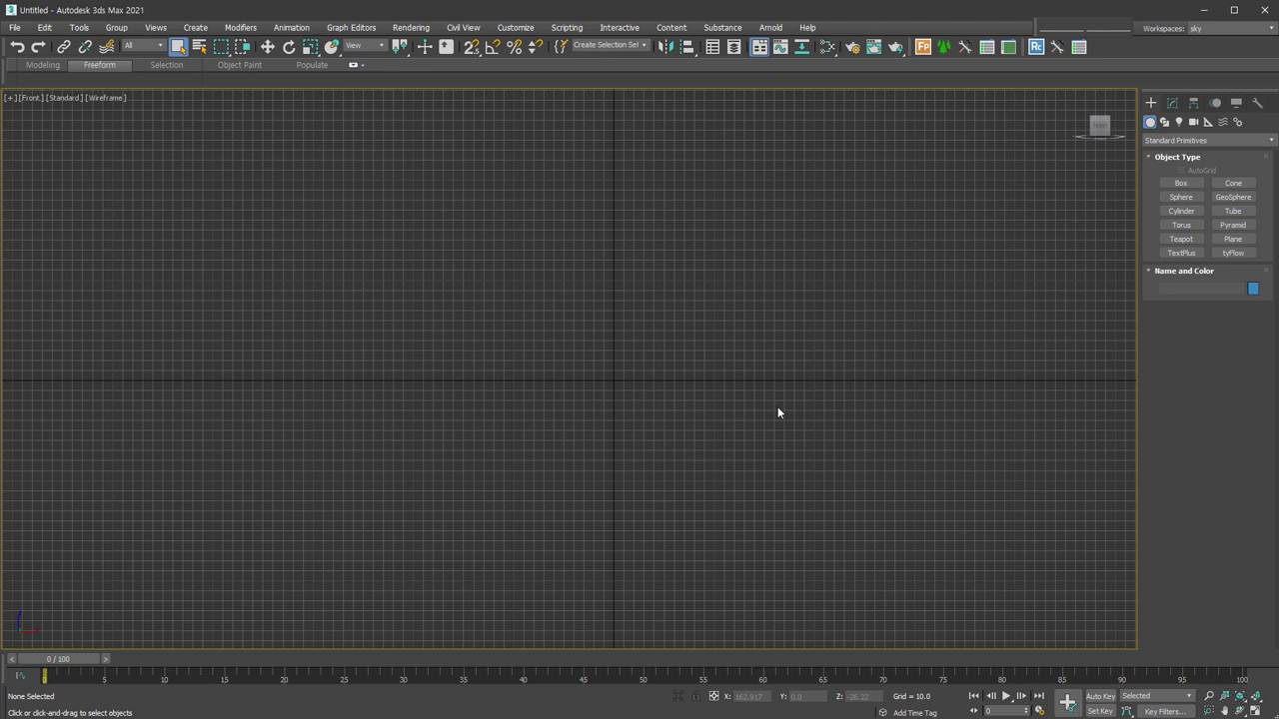
click(1233, 239)
Draw a 200 × 200 plane in the Front view with 1 length and 1 width segment
drag(494, 207, 824, 504)
double_click(1227, 375)
double_click(1231, 375)
text(200)
key(Tab)
text(200)
key(Return)
right_click(1250, 432)
right_click(1251, 411)
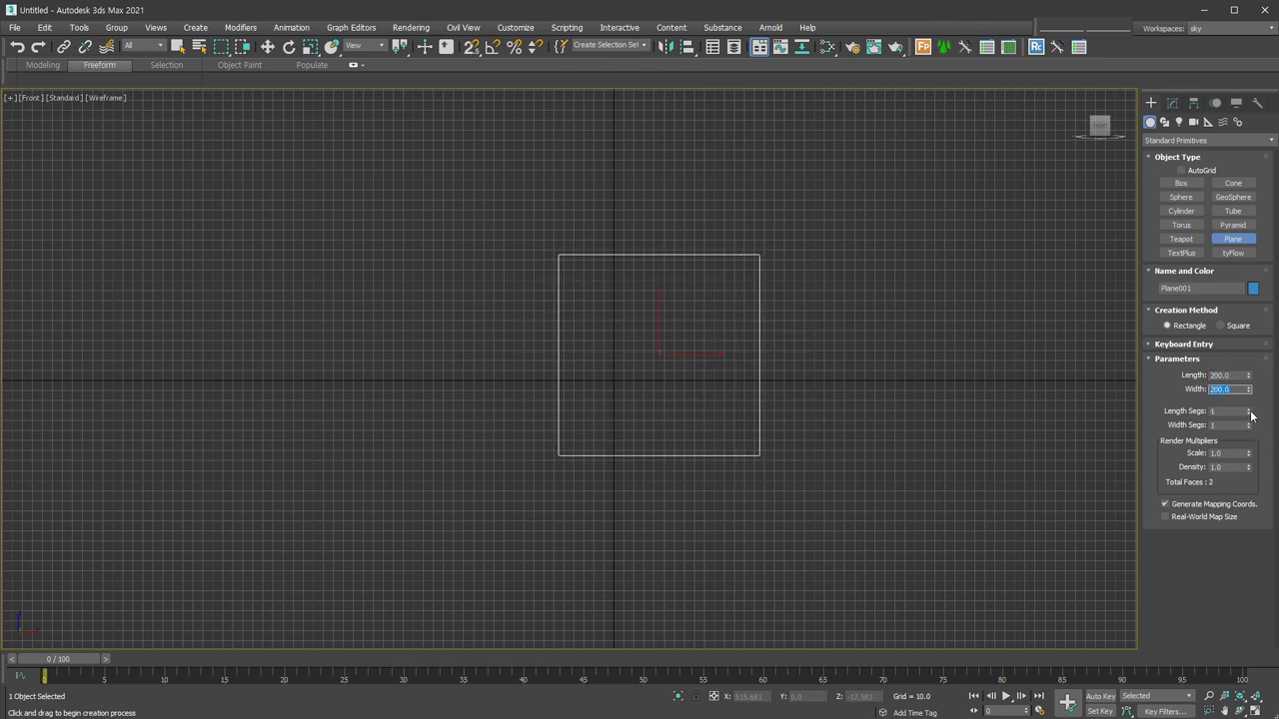
Add a Shell modifier to Plane001 with Outer Amount 8.4
key(g)
key(z)
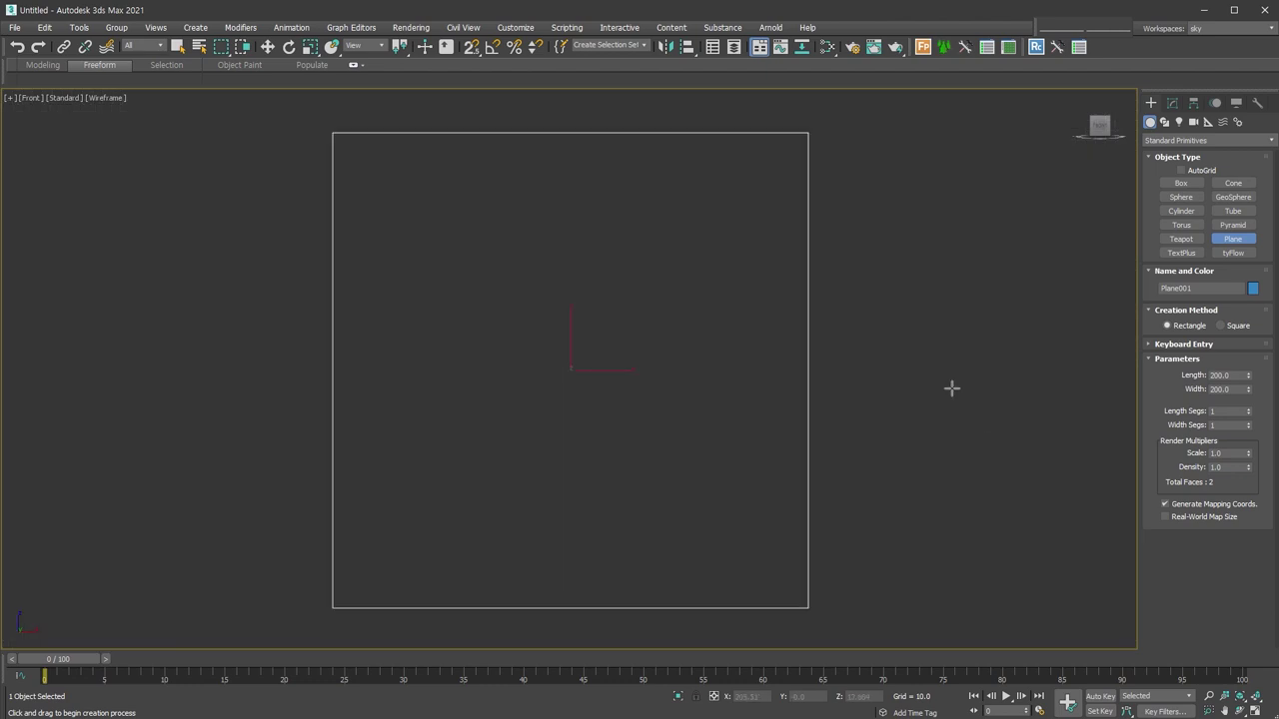
right_click(876, 391)
alt+middle_drag(550, 373, 599, 405)
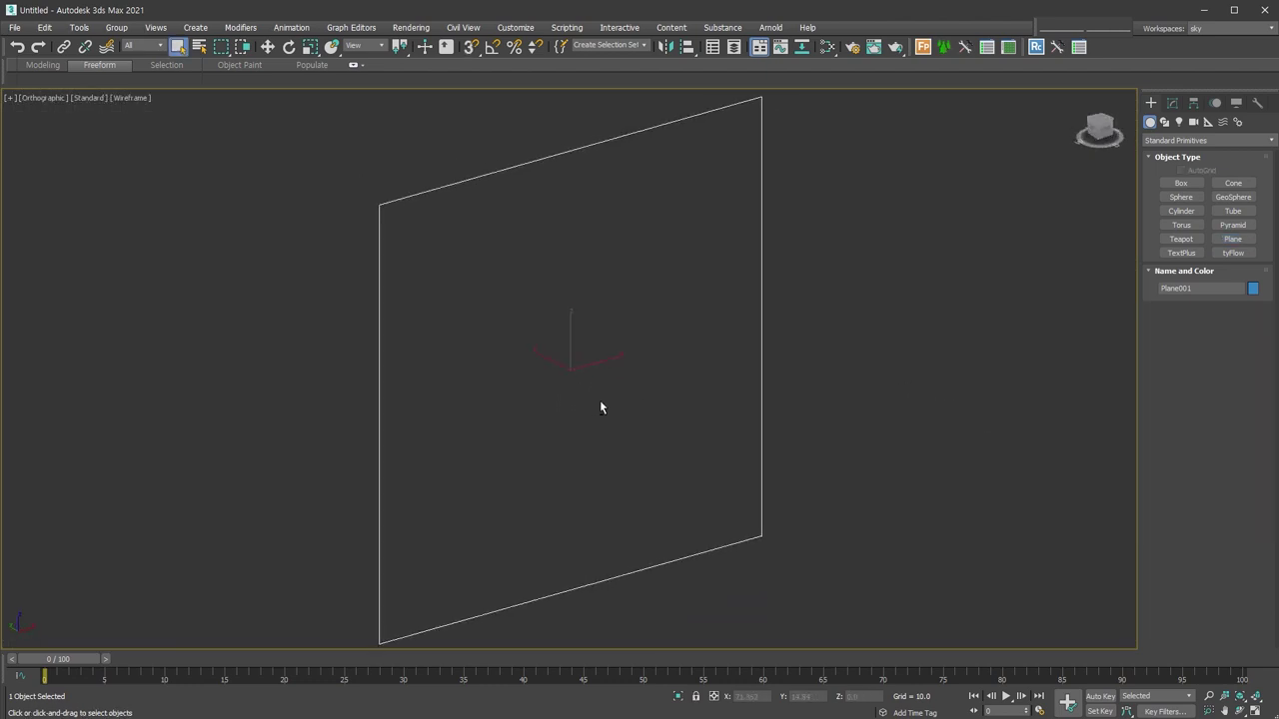
key(s)
drag(1251, 430, 1251, 404)
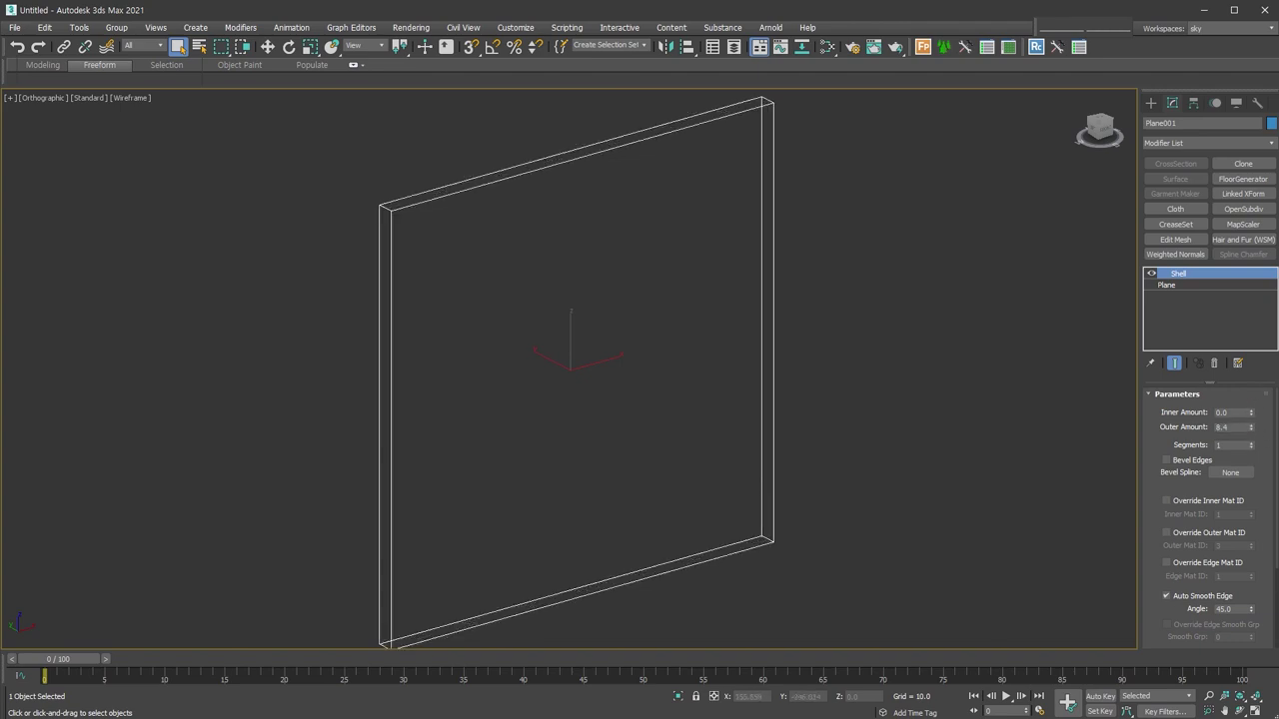
Convert Plane001 to Editable Poly and Face-tessellate its front polygon into four triangles
key(ctrl+e)
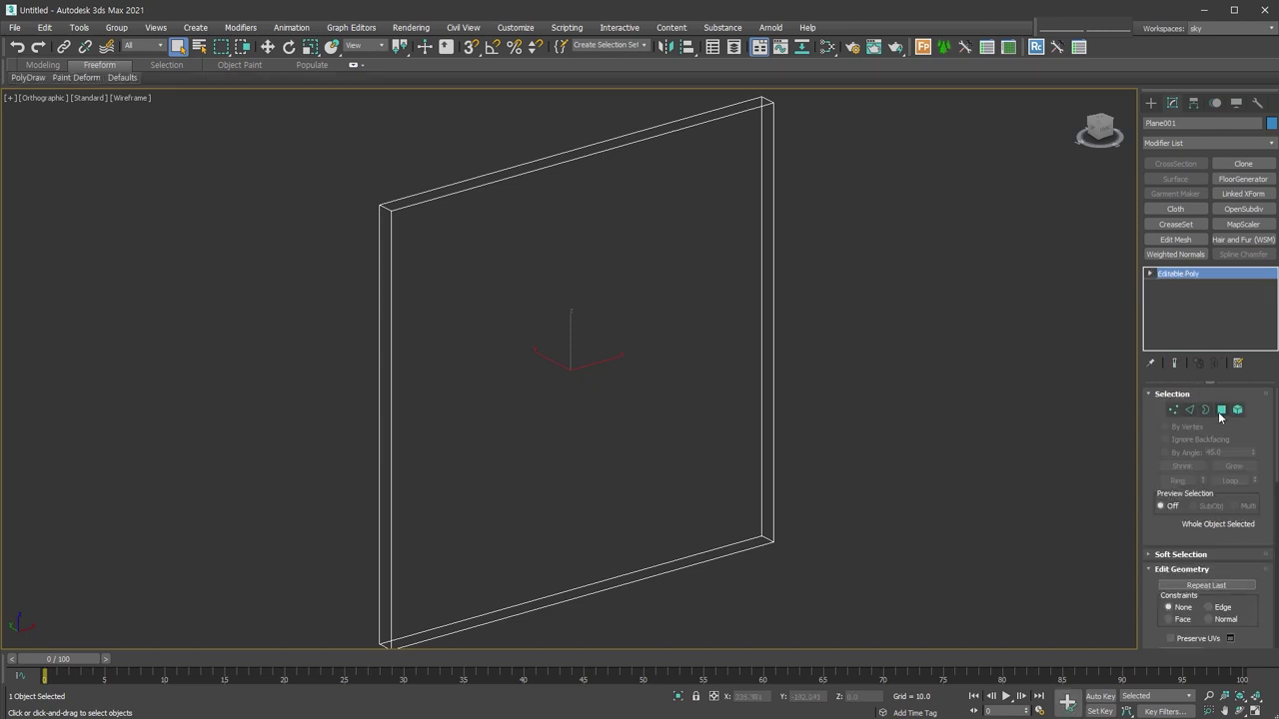
click(1221, 410)
click(689, 360)
scroll(1255, 334, down, 3)
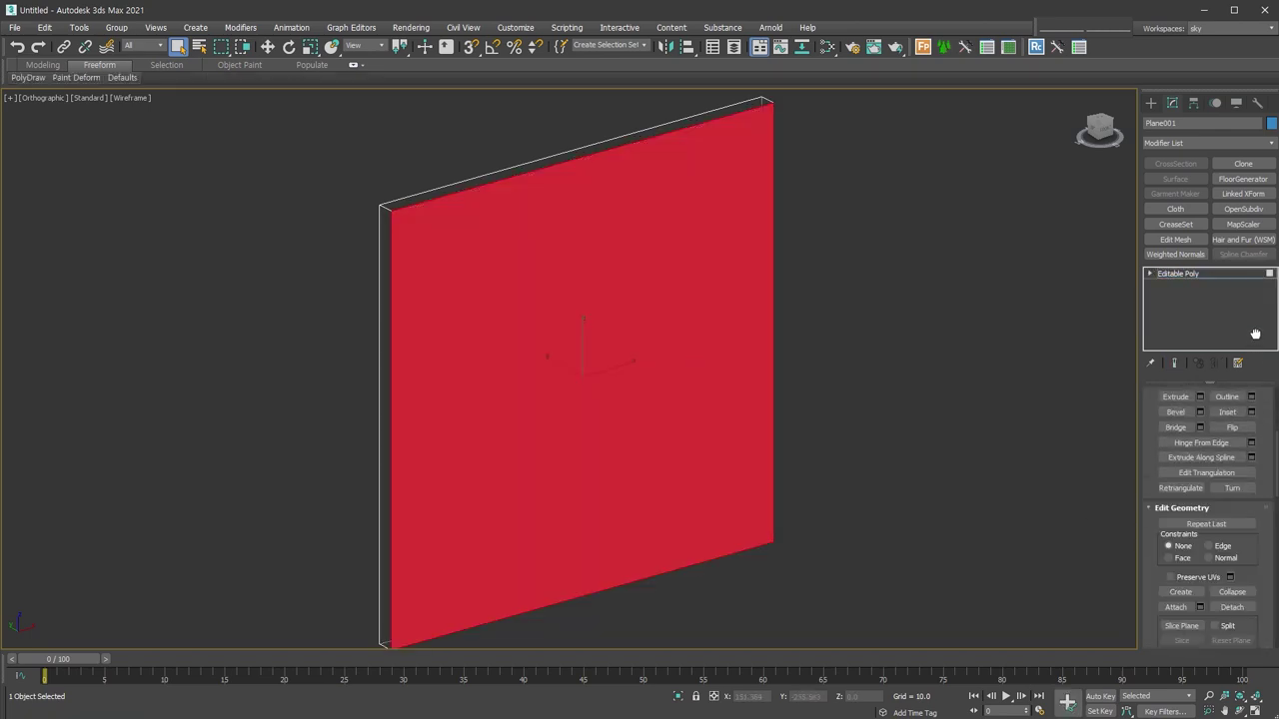
drag(1272, 450, 1272, 496)
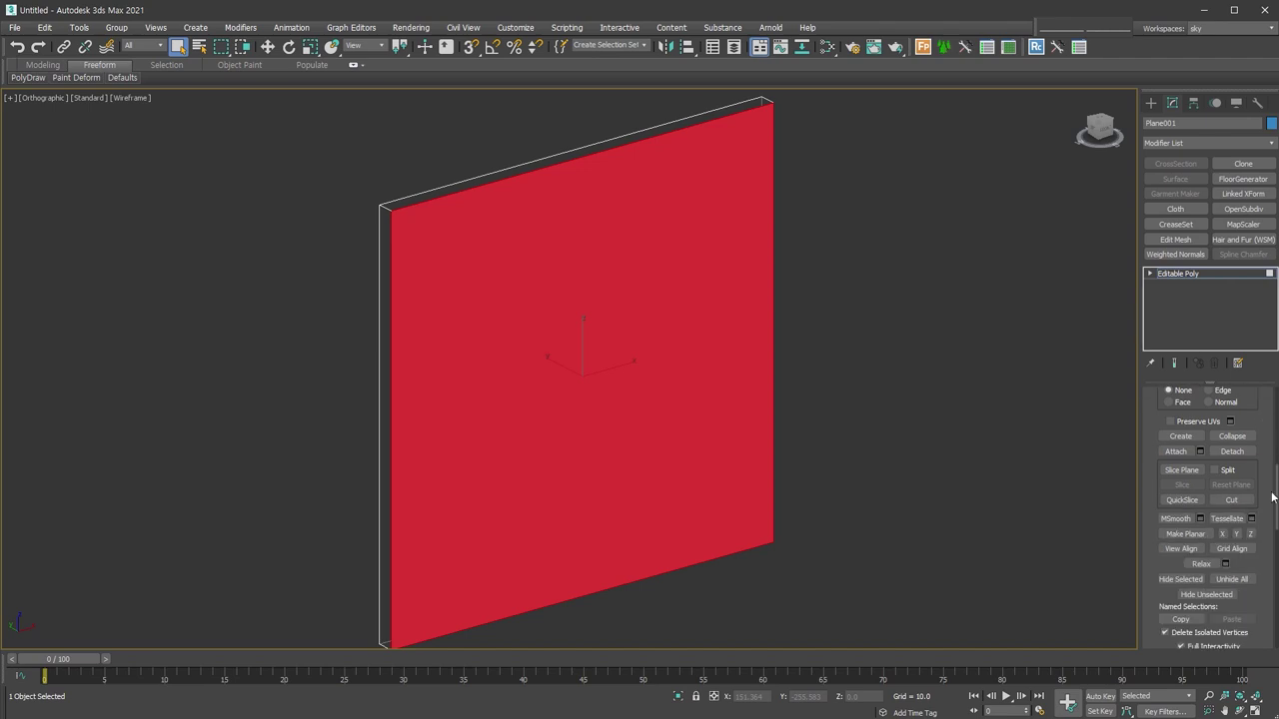
click(1251, 519)
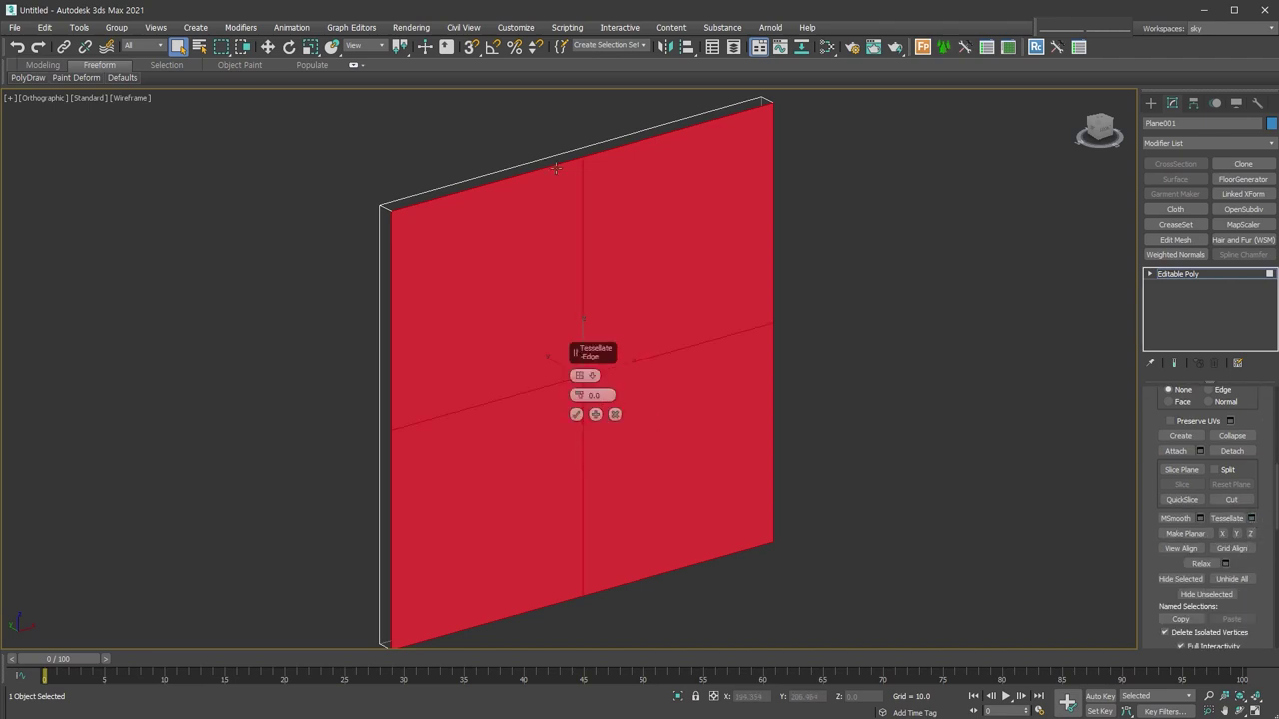
click(578, 377)
drag(598, 352, 855, 361)
click(856, 428)
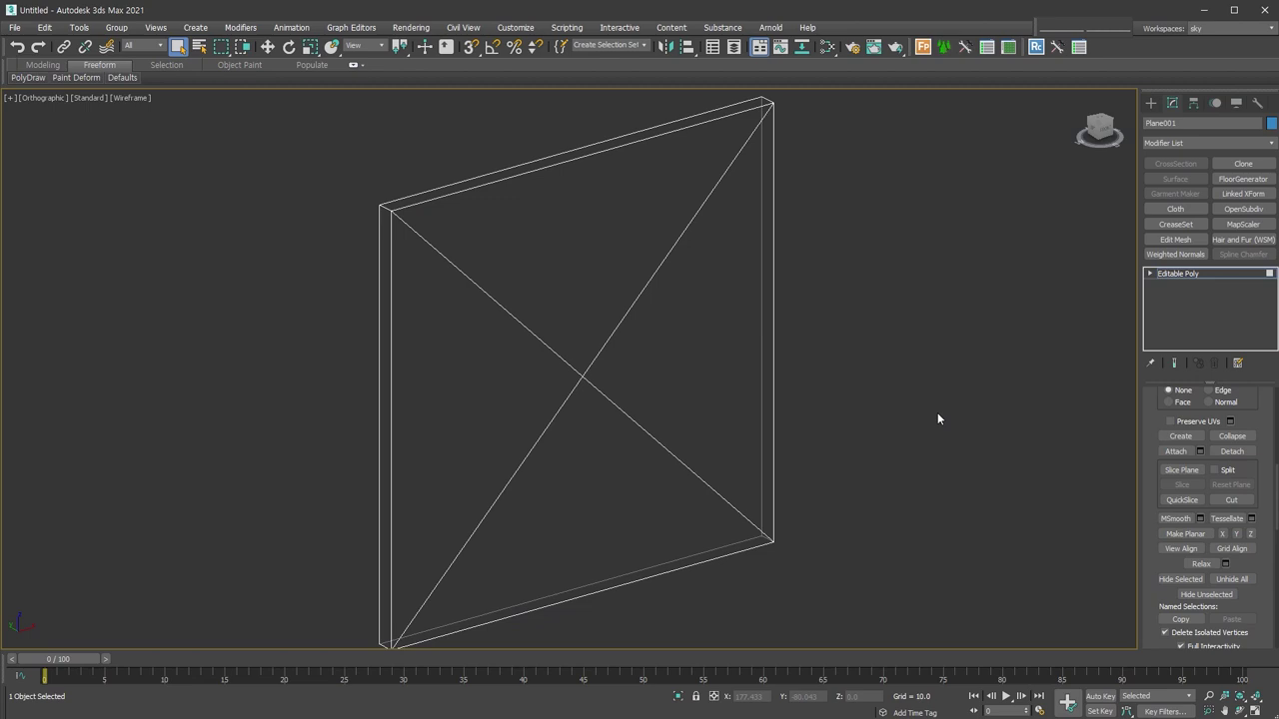
Extrude the diagonal X edges with height about 24.6 and width about 26
click(1150, 273)
click(1172, 296)
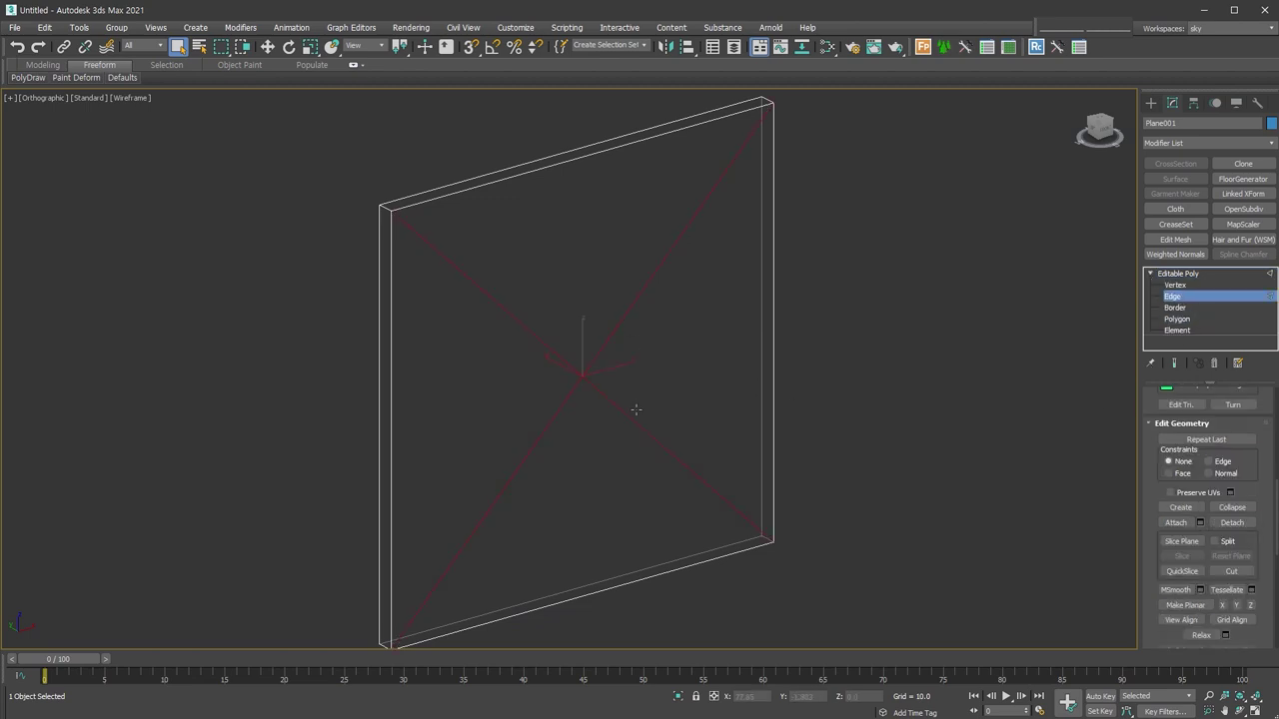
right_click(600, 364)
click(482, 422)
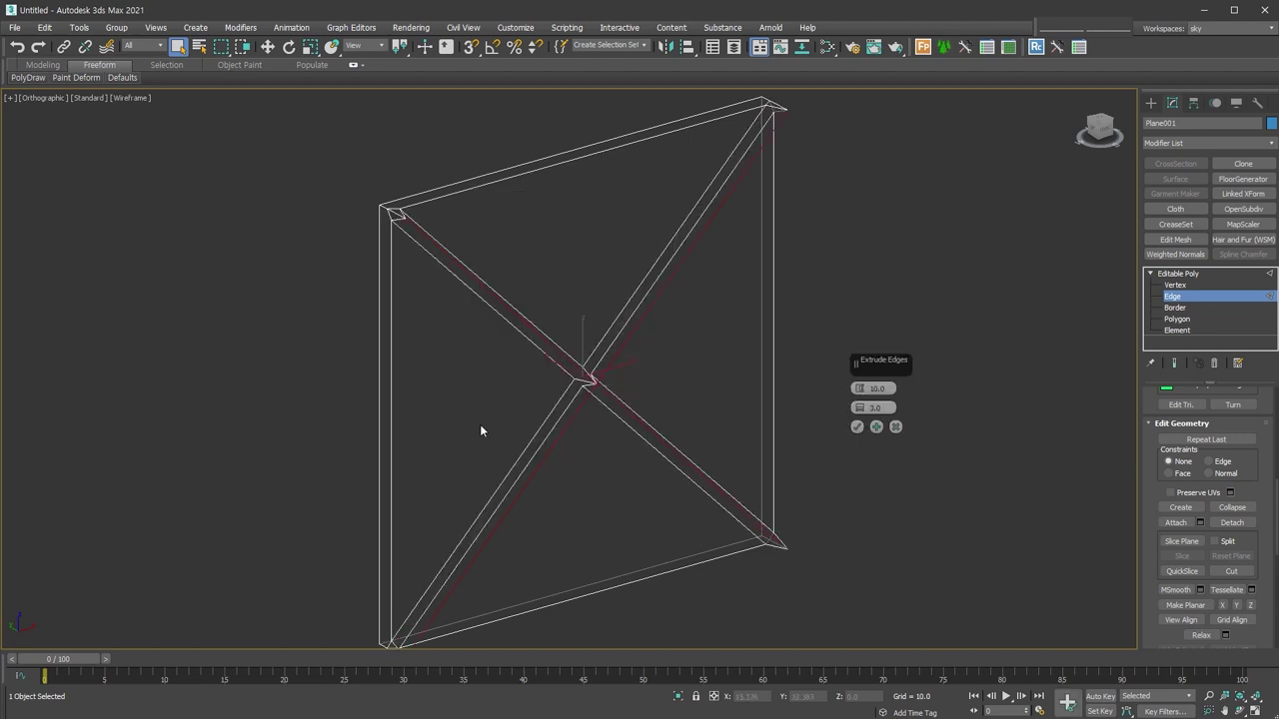
drag(859, 388, 857, 363)
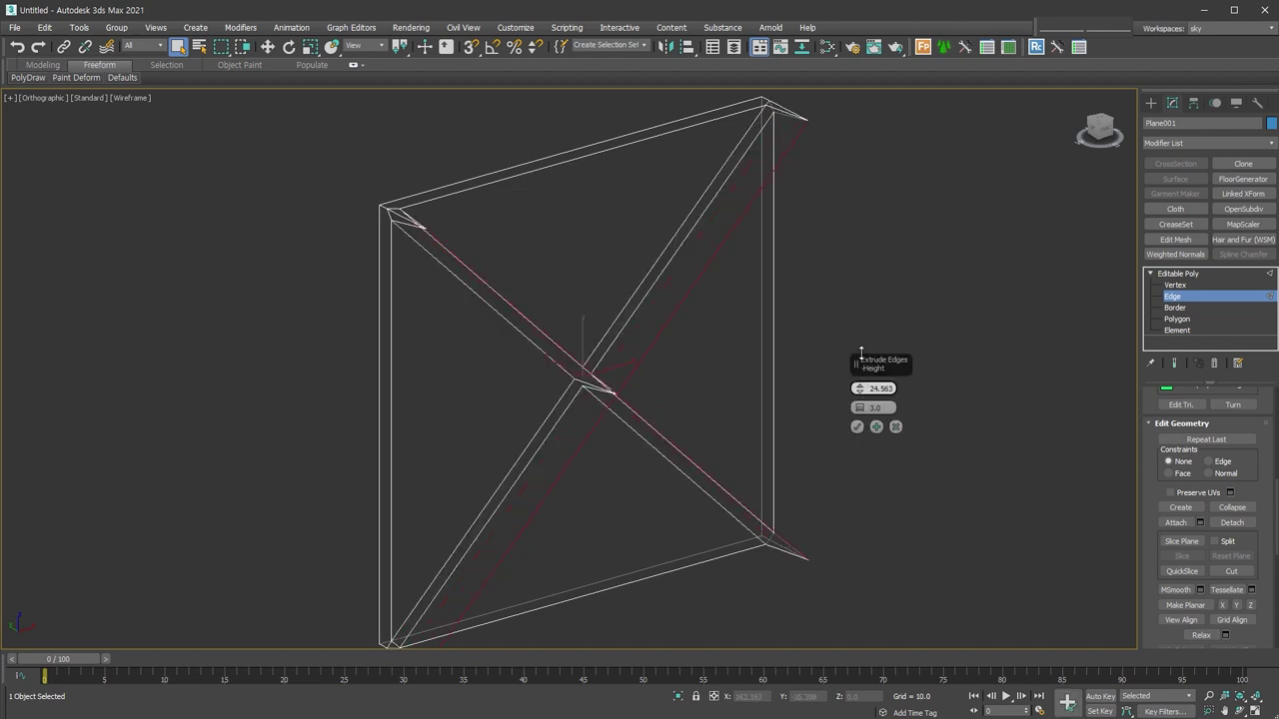
drag(859, 408, 856, 356)
alt+middle_drag(857, 357, 932, 541)
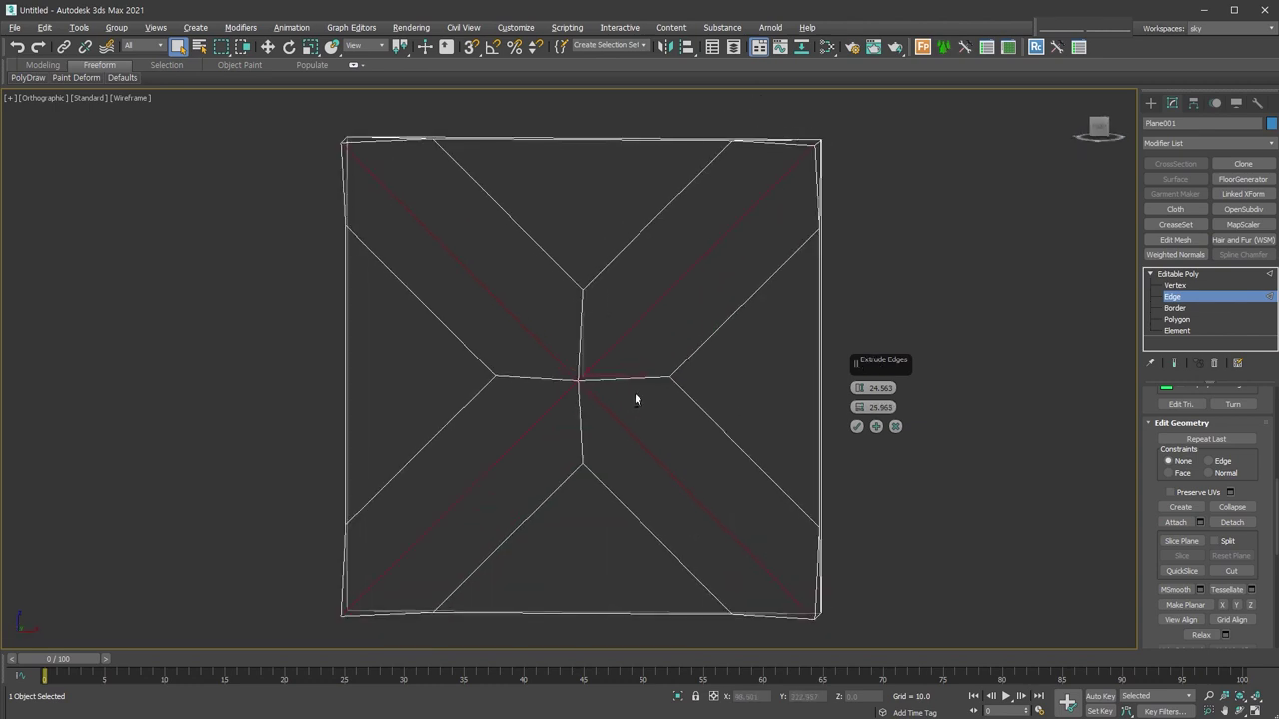
key(f)
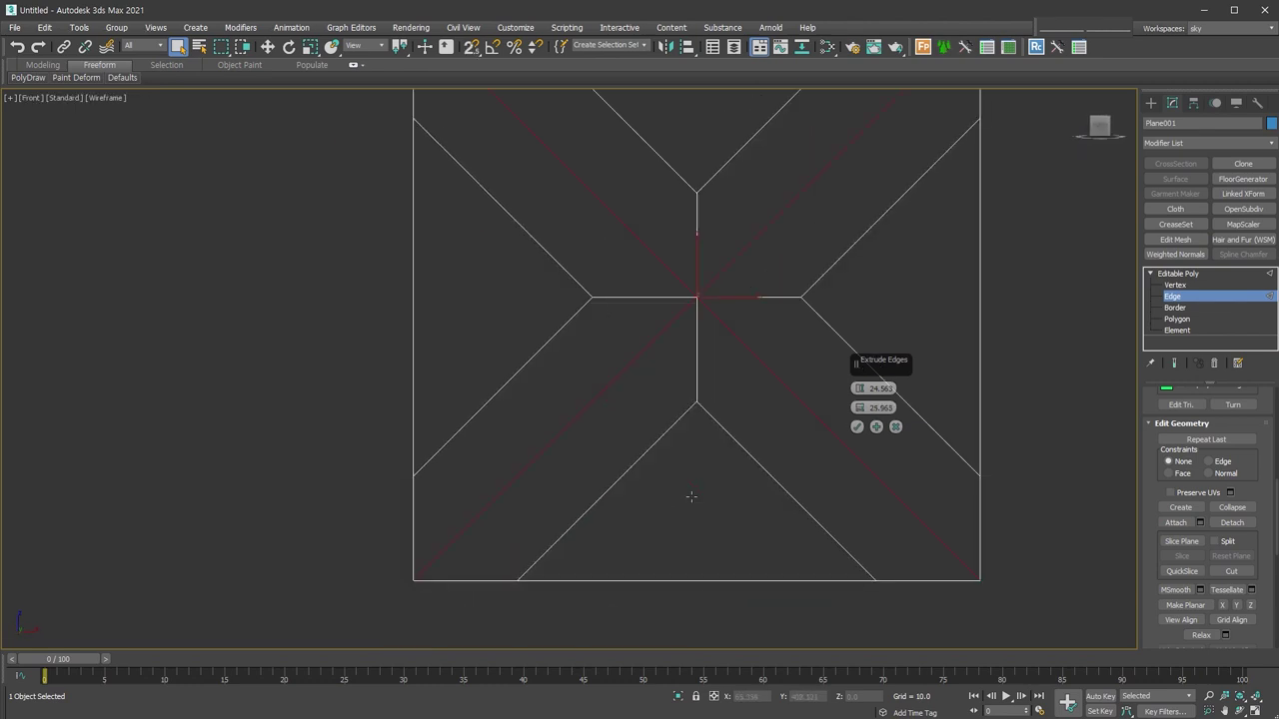
click(857, 427)
Scale the outer corner edges inward and orbit to inspect the panel
right_click(593, 309)
click(593, 338)
drag(586, 342, 584, 345)
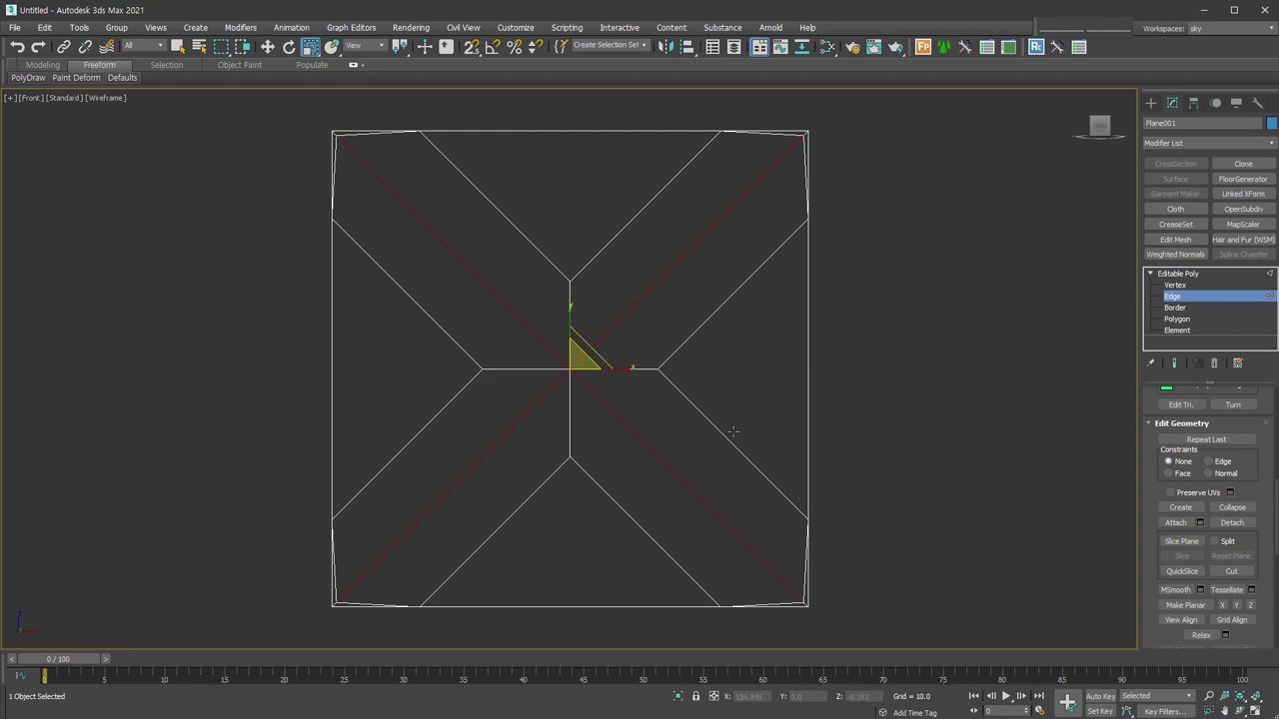
alt+middle_drag(608, 394, 814, 436)
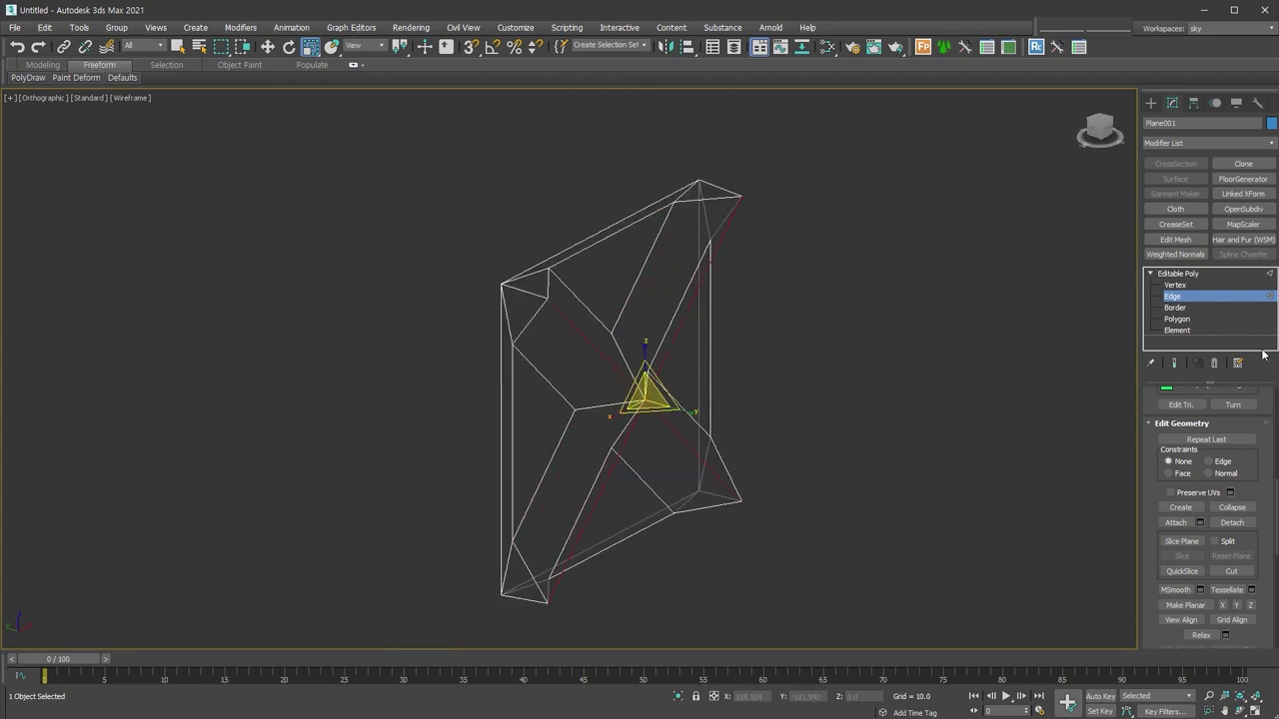
Inspect the panel edge-on, trying polygon and border selections
key(3)
click(1176, 319)
alt+middle_drag(709, 430, 640, 429)
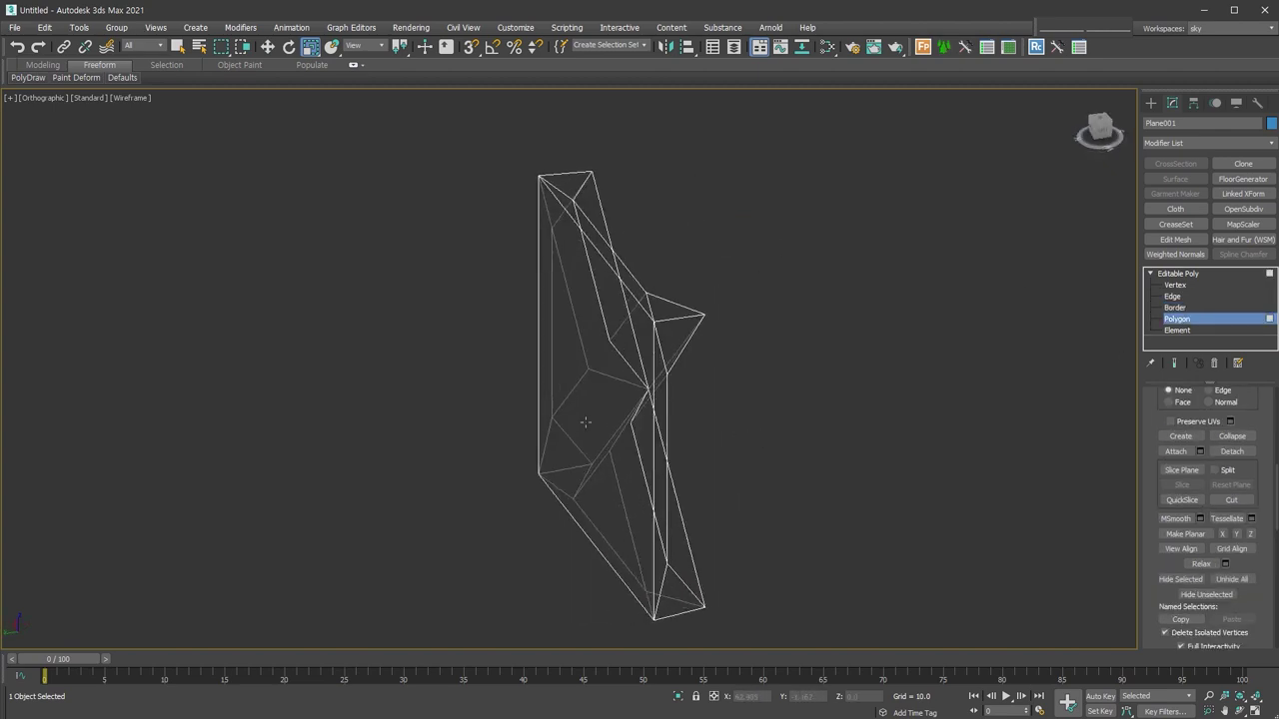
click(587, 421)
click(632, 440)
click(1177, 308)
scroll(1144, 468, up, 3)
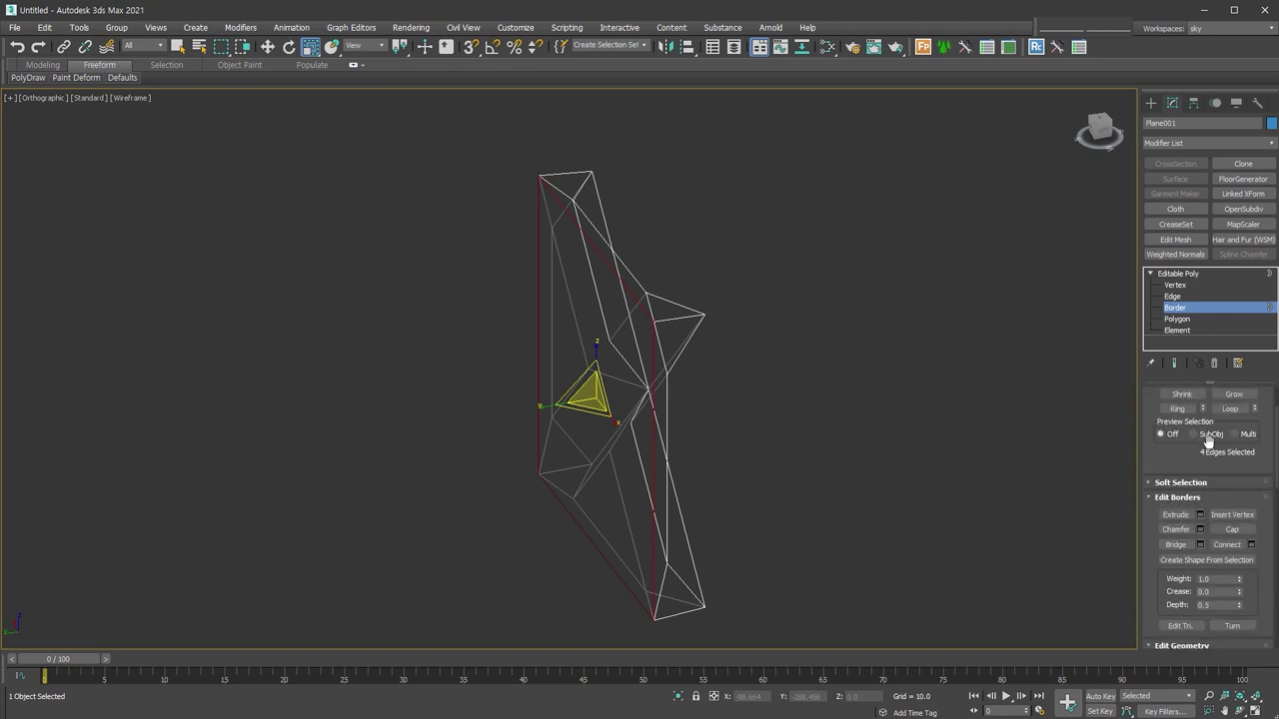
scroll(1184, 463, up, 3)
ctrl+click(1221, 407)
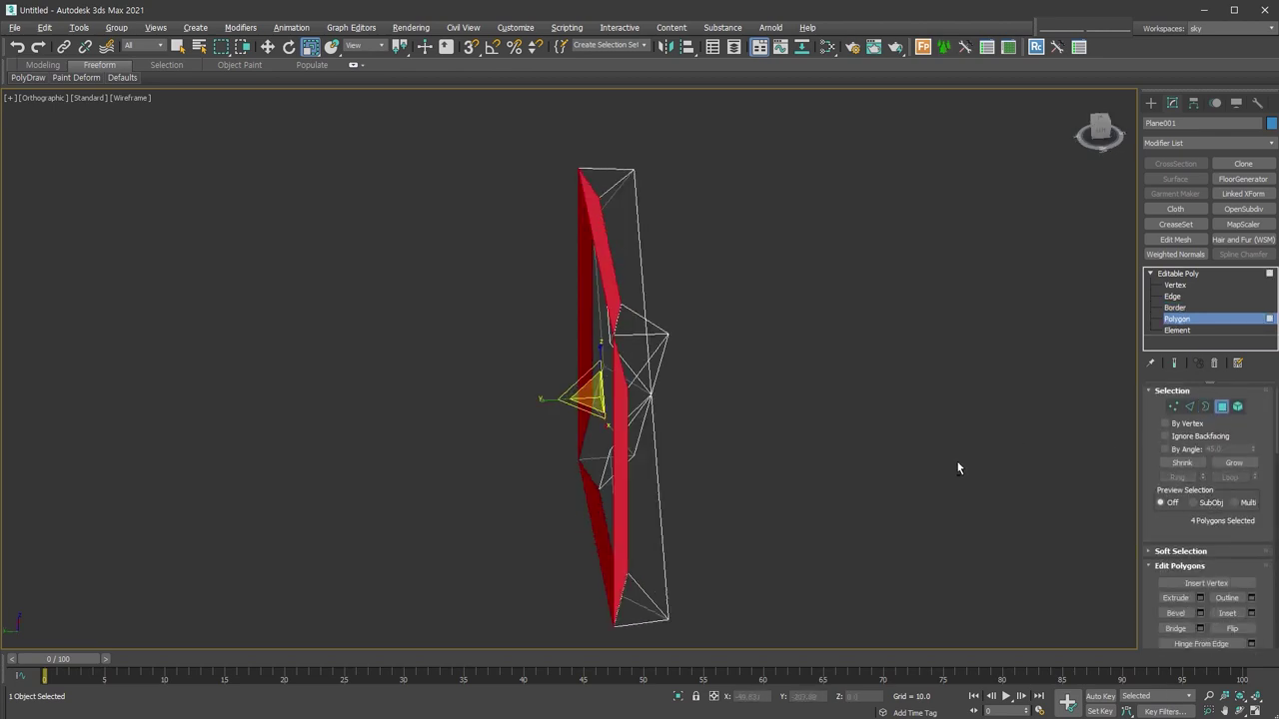
alt+middle_drag(1030, 458, 958, 454)
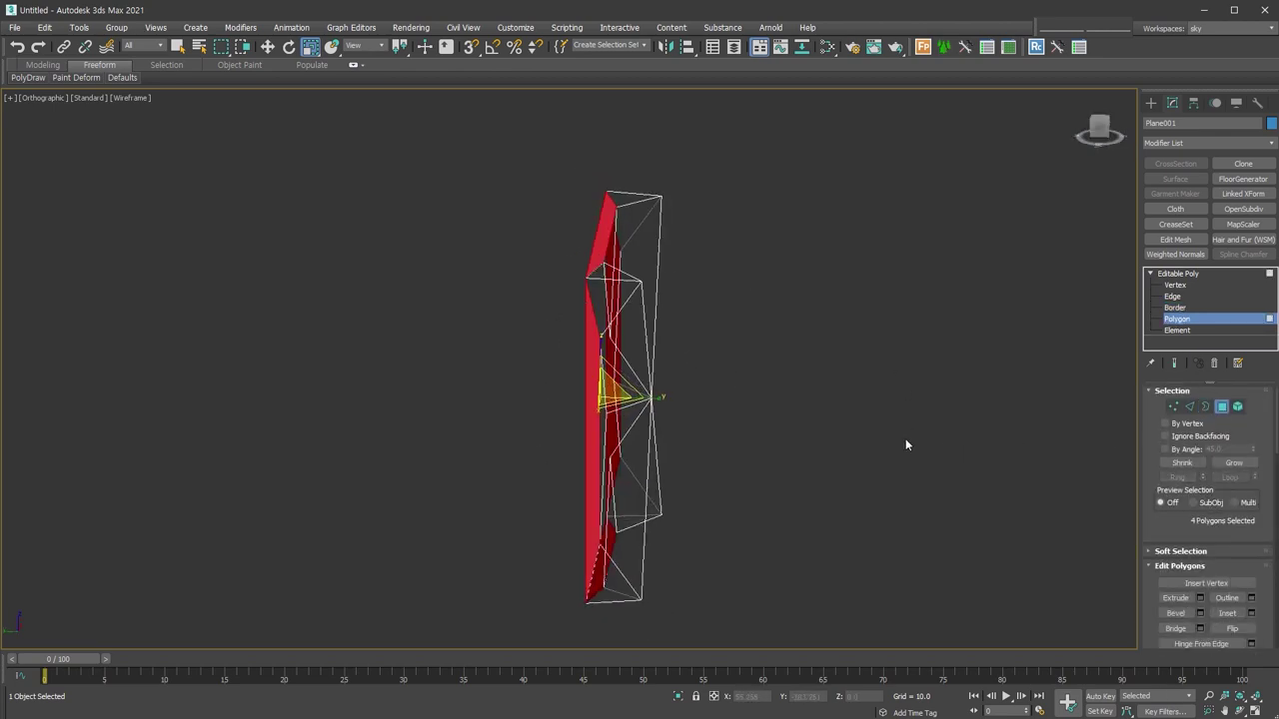
click(906, 444)
In Top view, move the four top vertices down level with the panel edge
key(t)
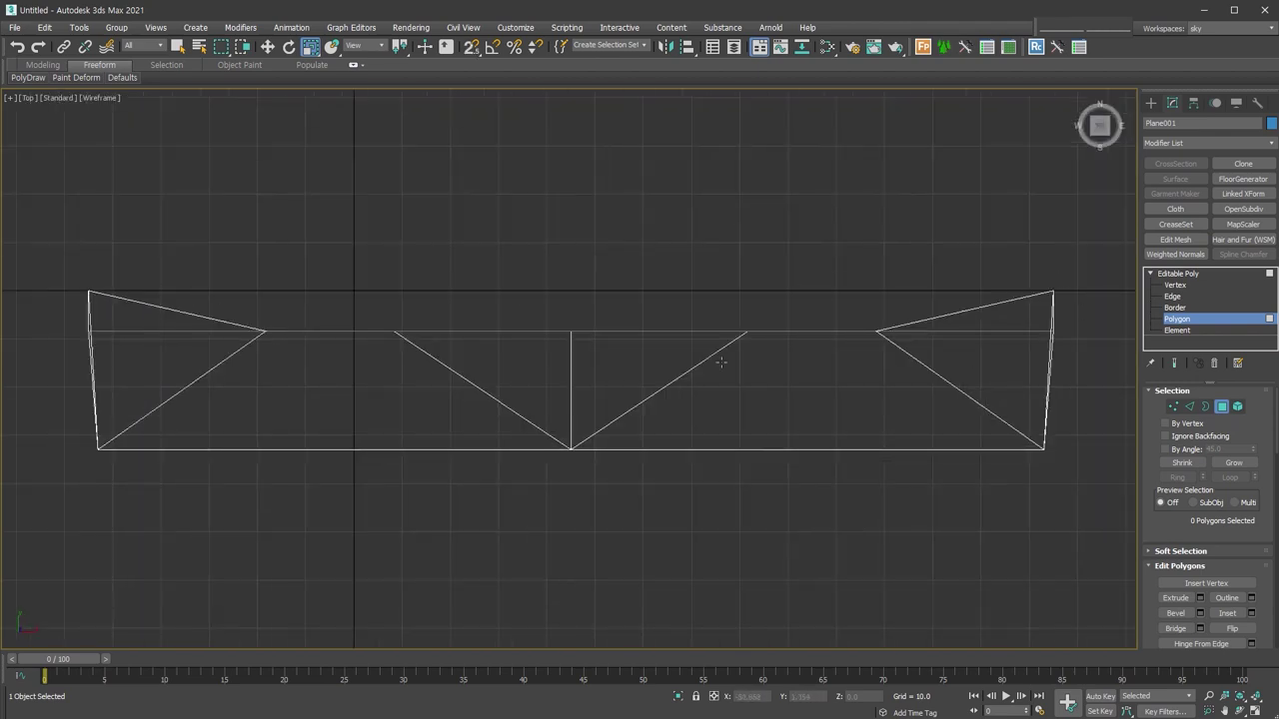
click(1174, 407)
drag(1074, 280, 28, 299)
right_click(637, 257)
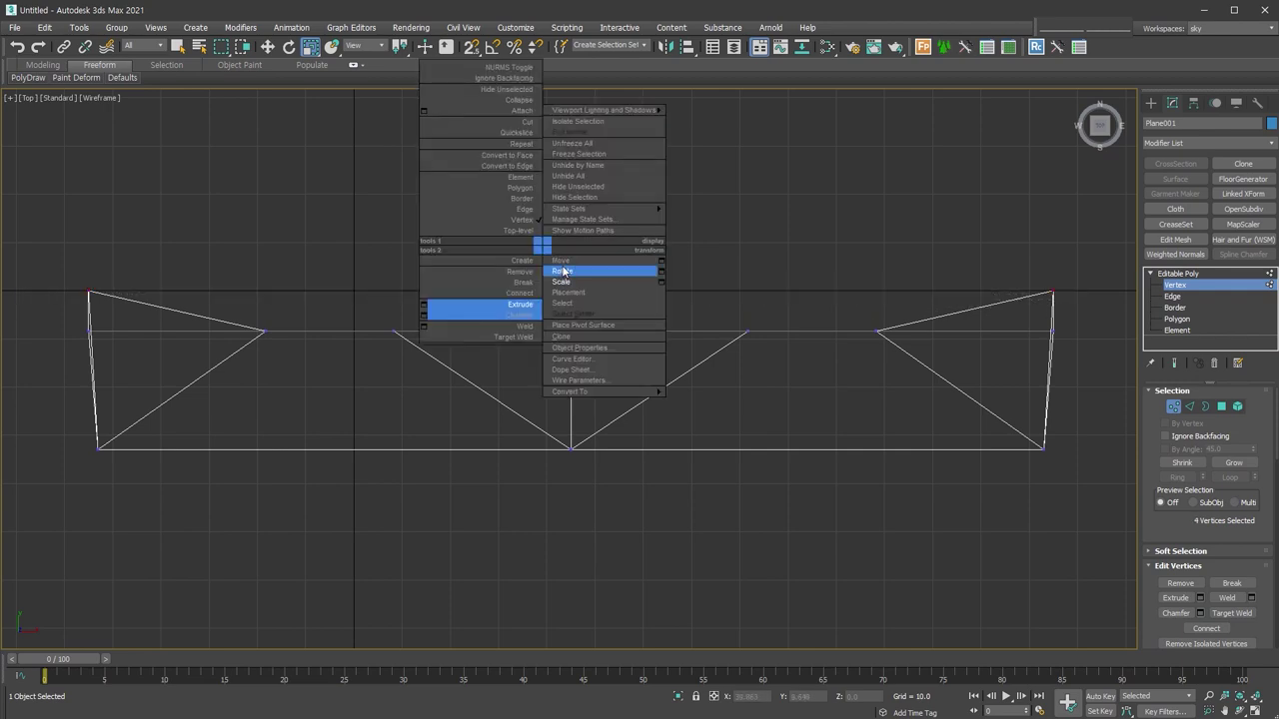
click(579, 274)
drag(597, 290, 597, 359)
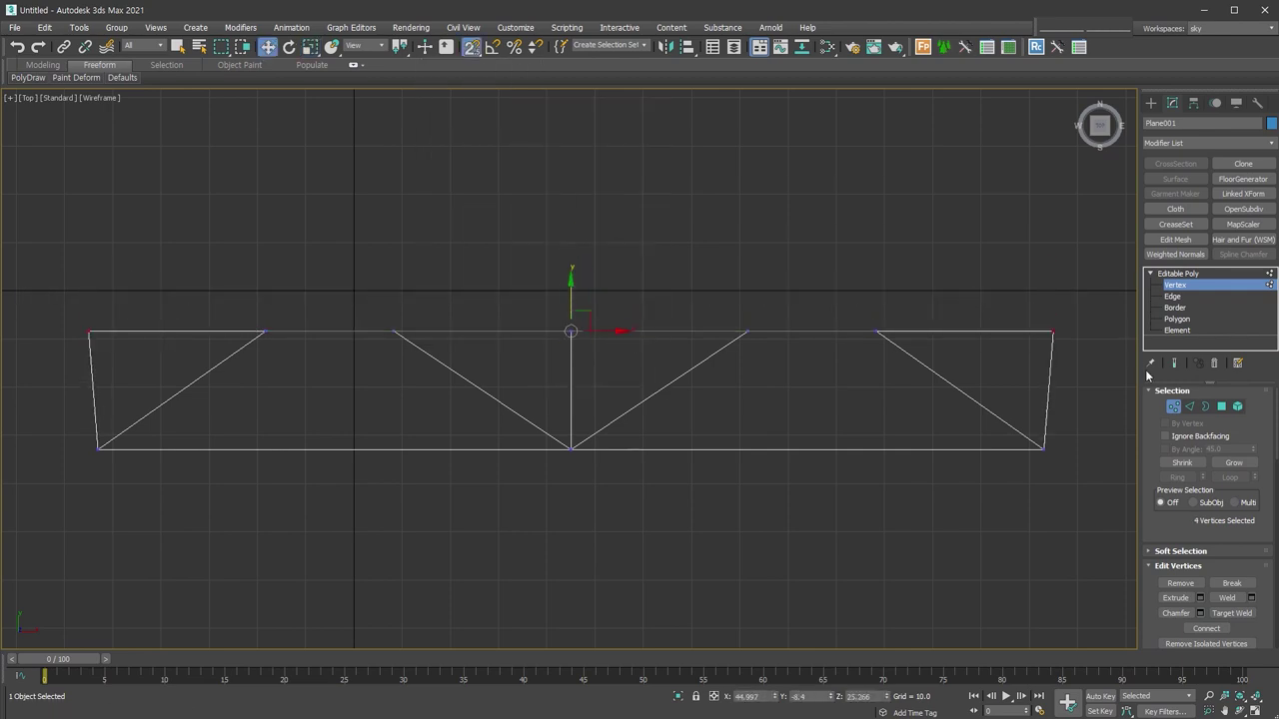
Shift-extrude the panel's top border into a solid rim and exit sub-object mode
key(3)
drag(999, 271, 872, 374)
shift+drag(570, 294, 574, 266)
scroll(794, 503, down, 4)
mouse_move(794, 503)
alt+middle_down()
mouse_move(871, 450)
mouse_move(859, 431)
mouse_move(820, 487)
mouse_move(853, 463)
alt+middle_up()
key(g)
click(1205, 407)
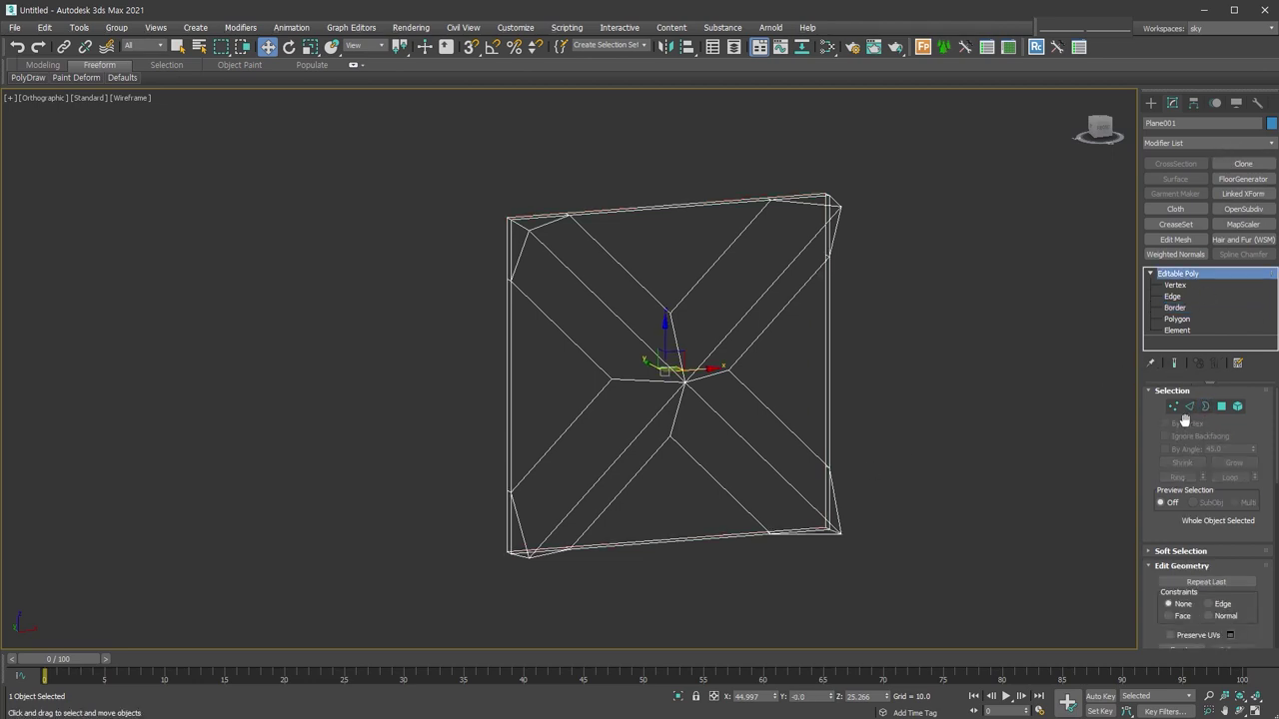
Add a Chamfer modifier with Quad mitering, 2 segments and tension 0.5
click(1193, 143)
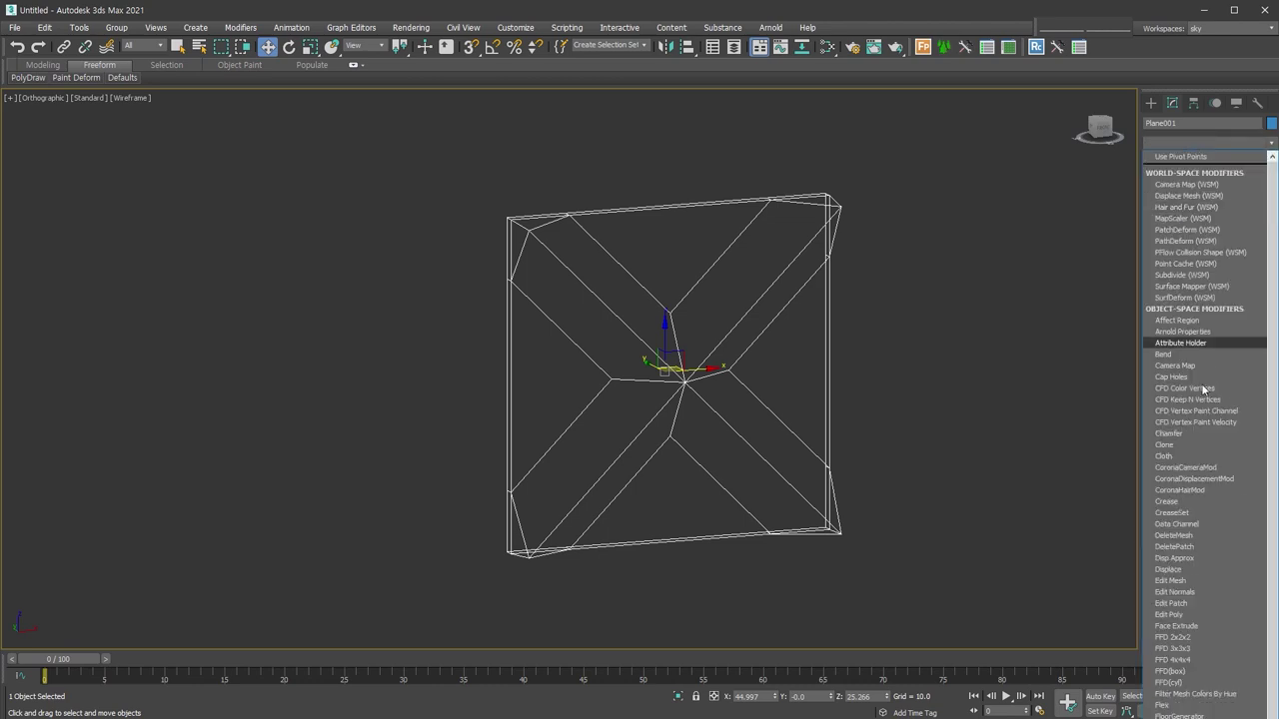
click(1221, 435)
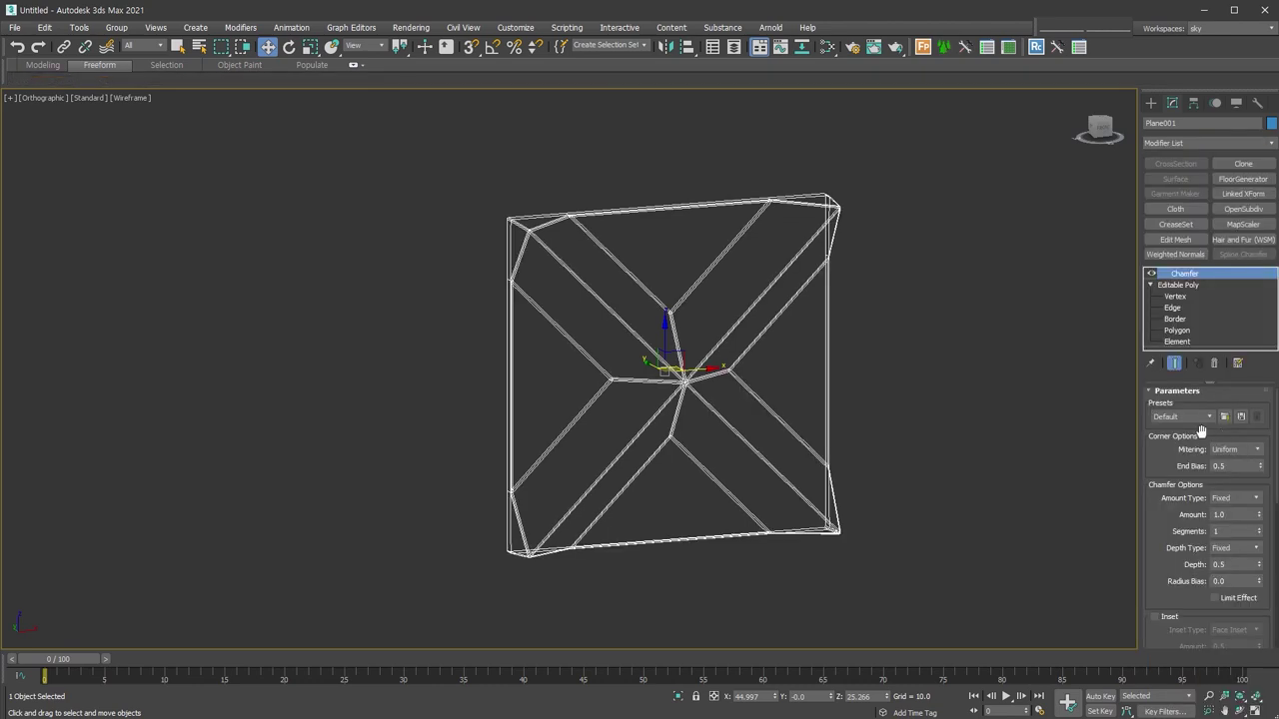
scroll(549, 256, up, 5)
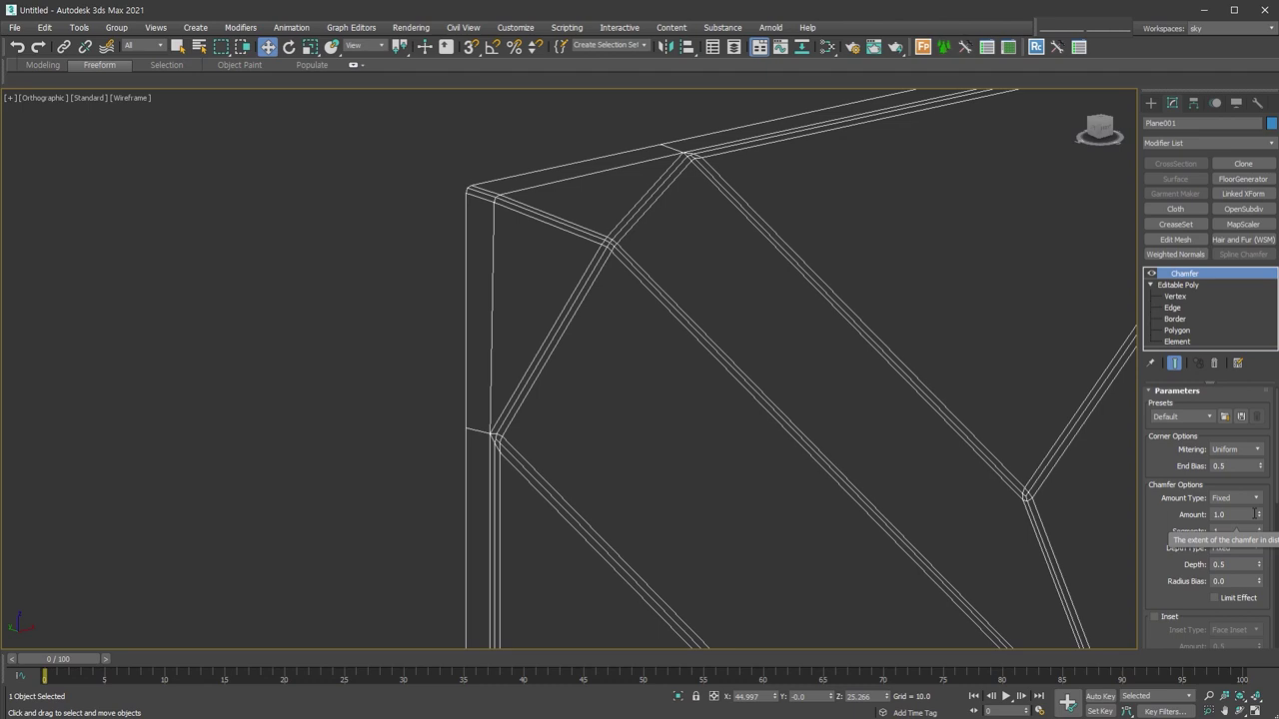
click(1256, 451)
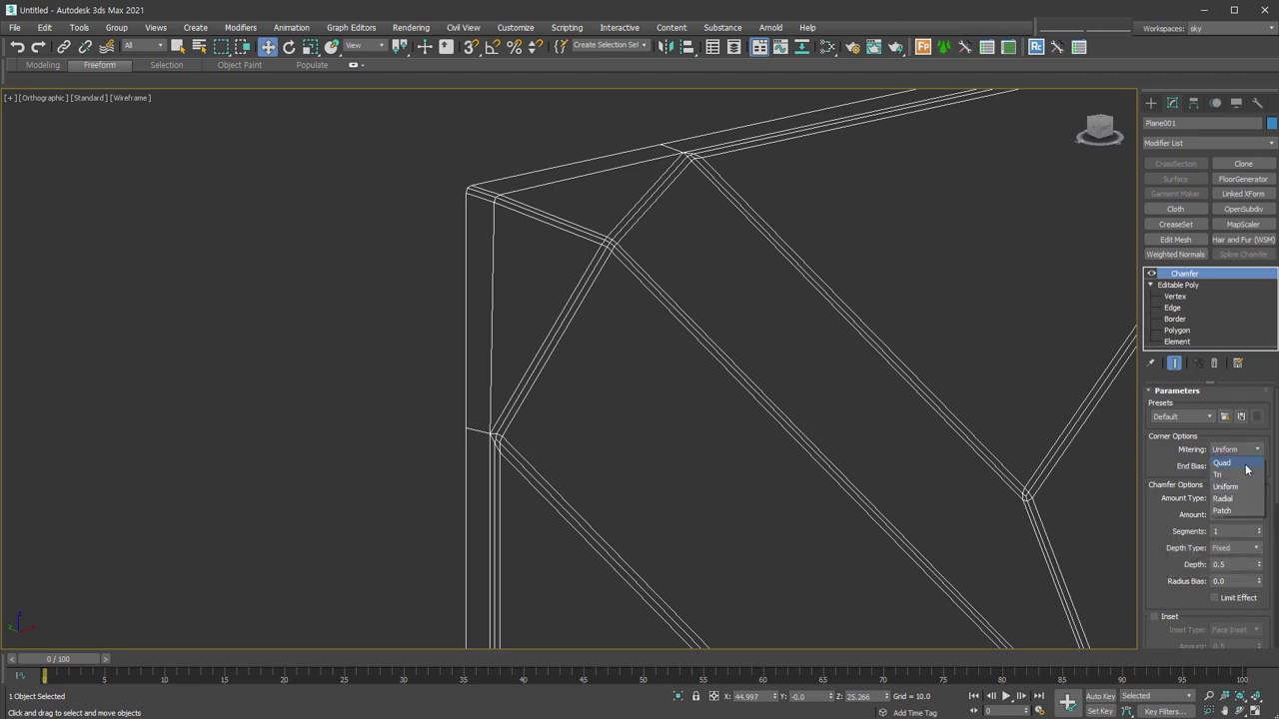
click(1222, 463)
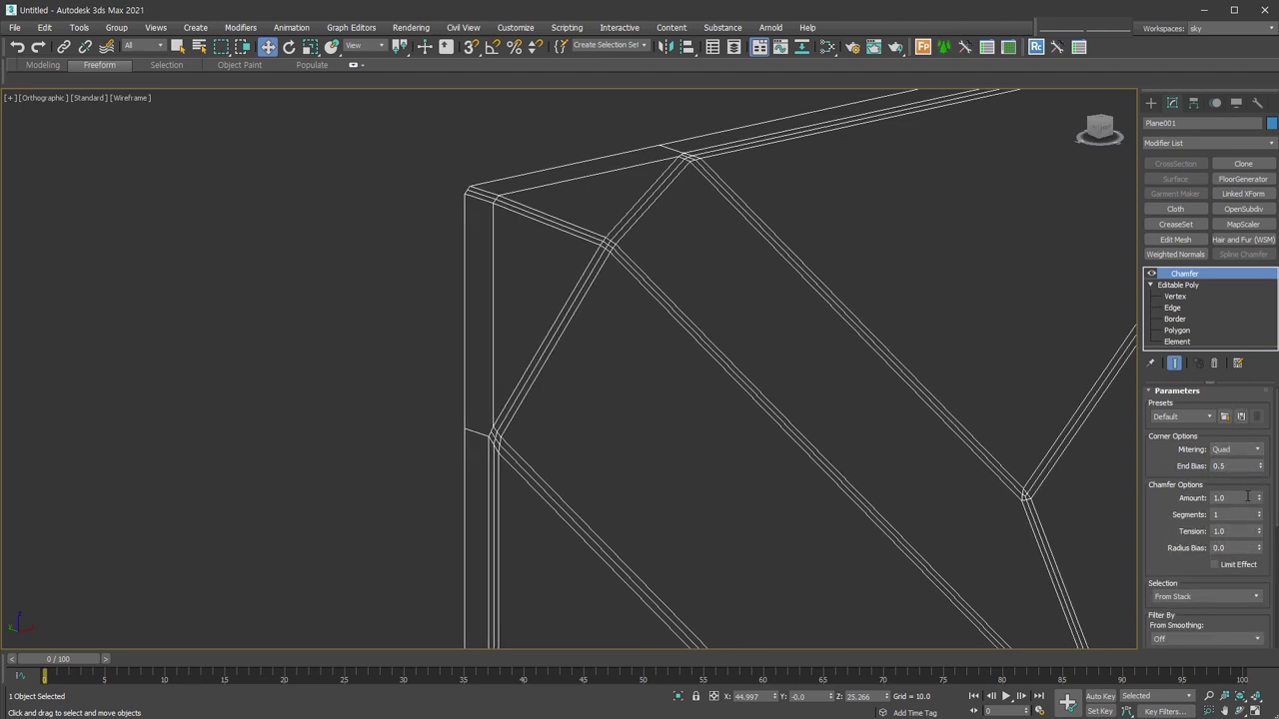
click(1259, 511)
key(Tab)
text(0.5)
key(Return)
Shade the viewport and orbit the chamfered panel into a square front-on view
mouse_move(828, 422)
middle_down()
mouse_move(723, 406)
mouse_move(600, 345)
mouse_move(598, 357)
middle_up()
key(F3)
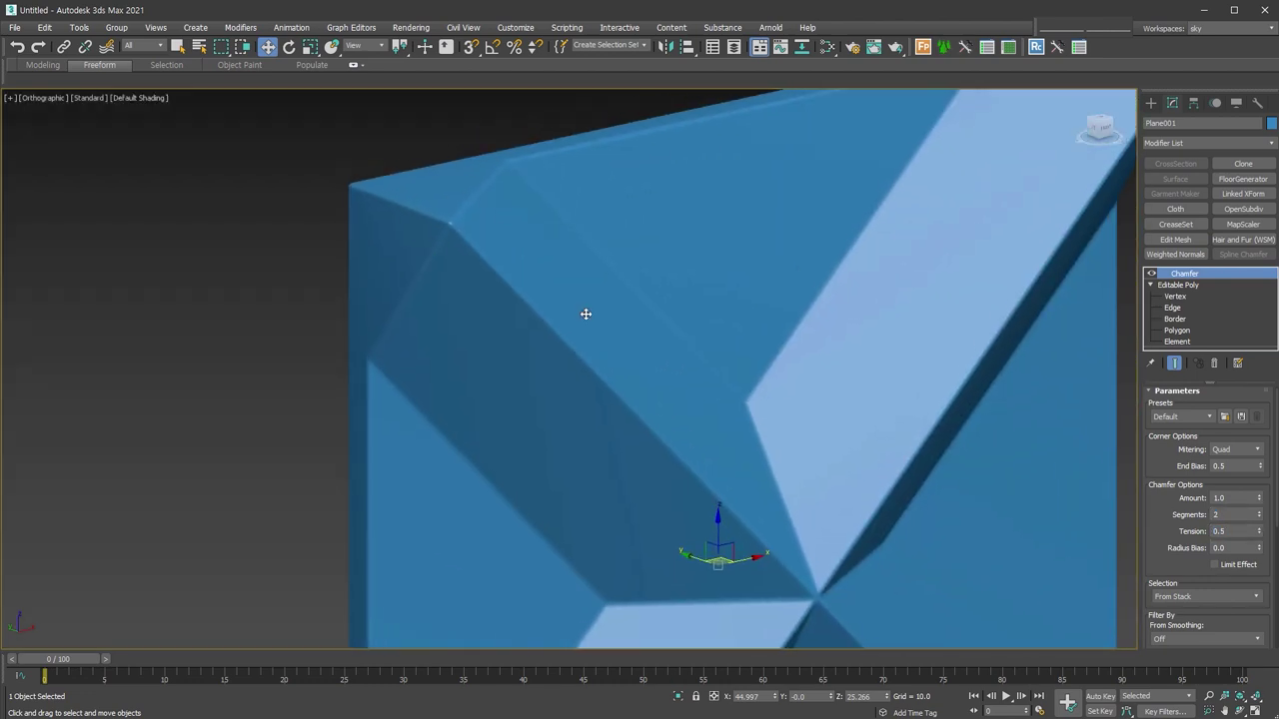
scroll(602, 340, down, 5)
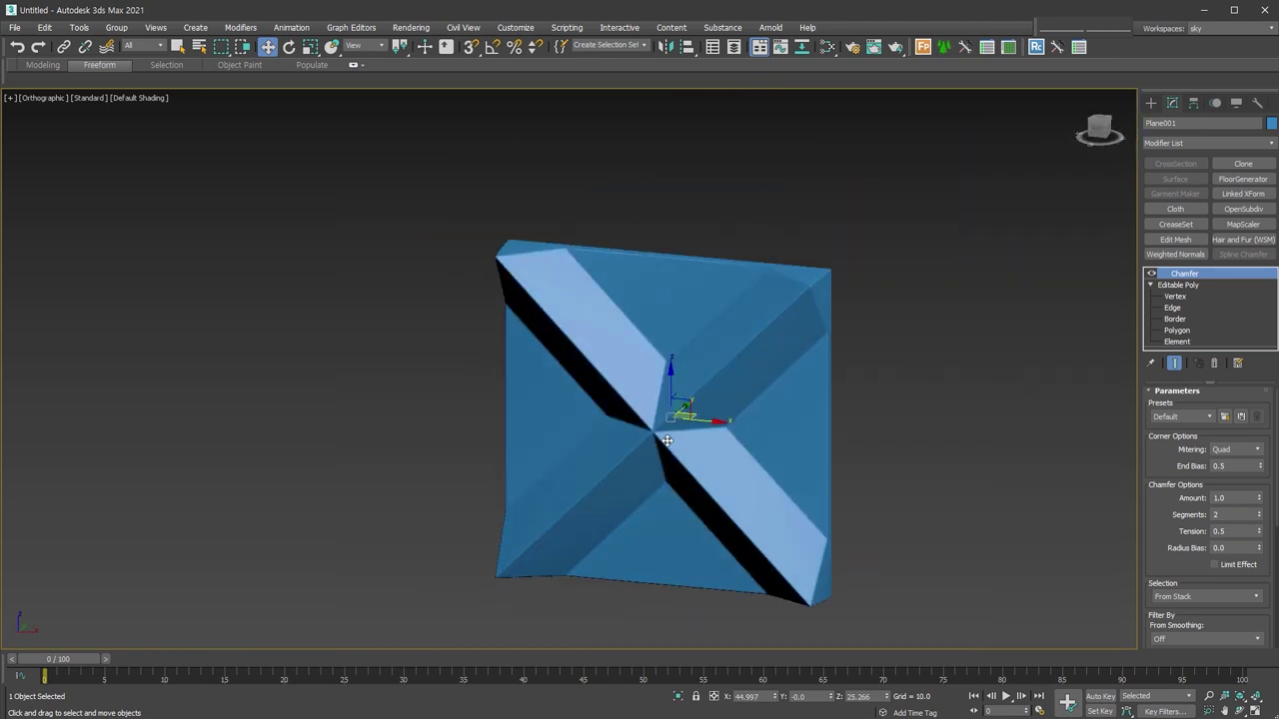
alt+middle_drag(677, 423, 689, 434)
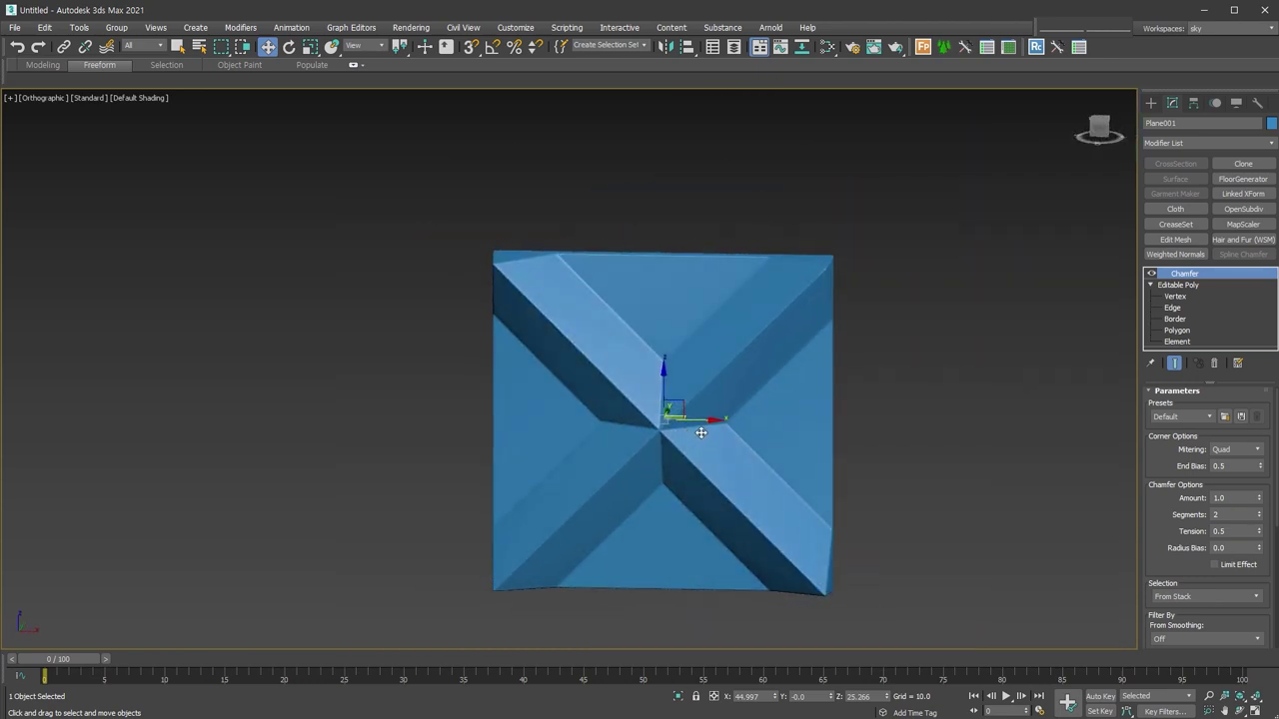
alt+middle_drag(687, 437, 713, 429)
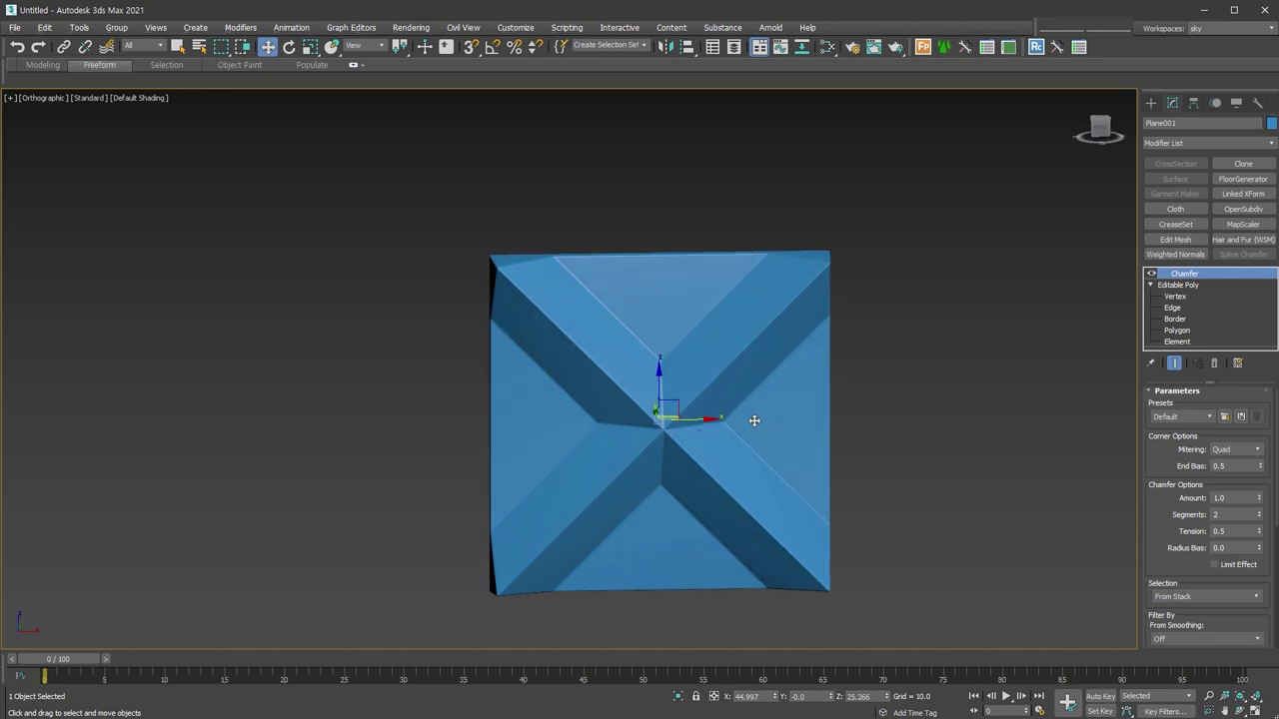
alt+middle_drag(754, 427, 813, 425)
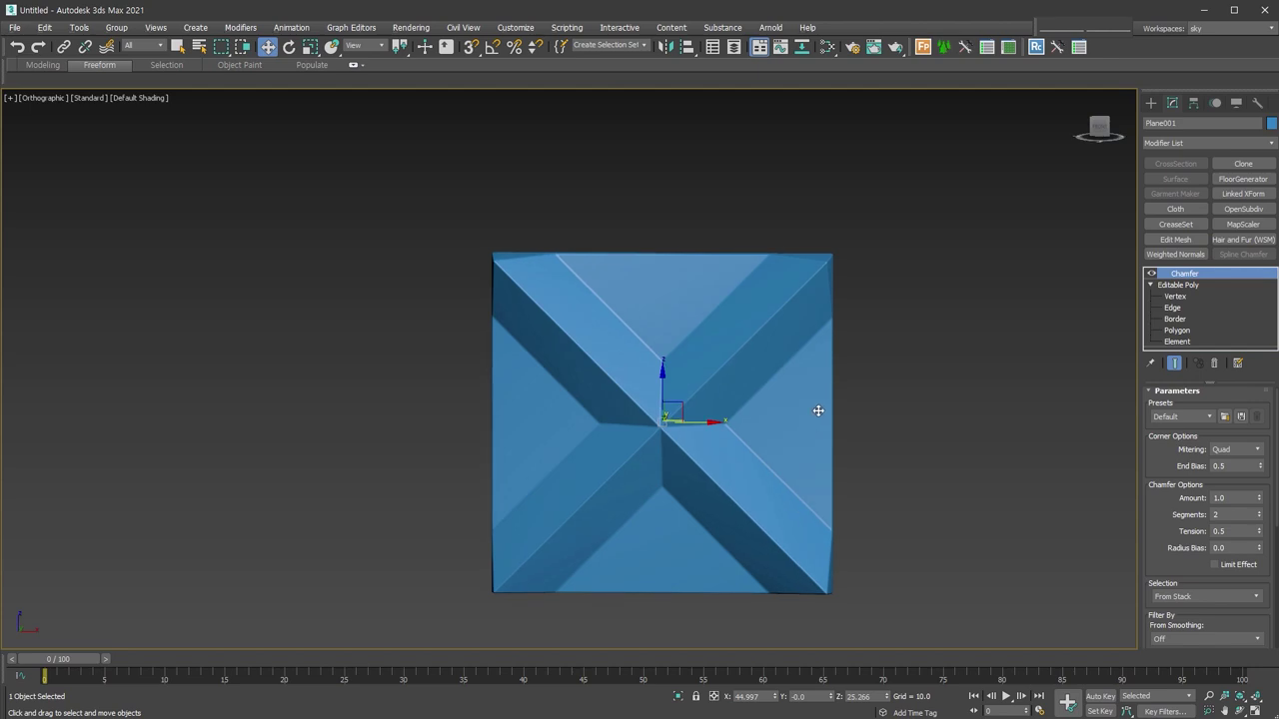
click(1150, 103)
right_click(606, 361)
Delete the chamfered plane and draw a 300 × 300 Rectangle spline
click(661, 396)
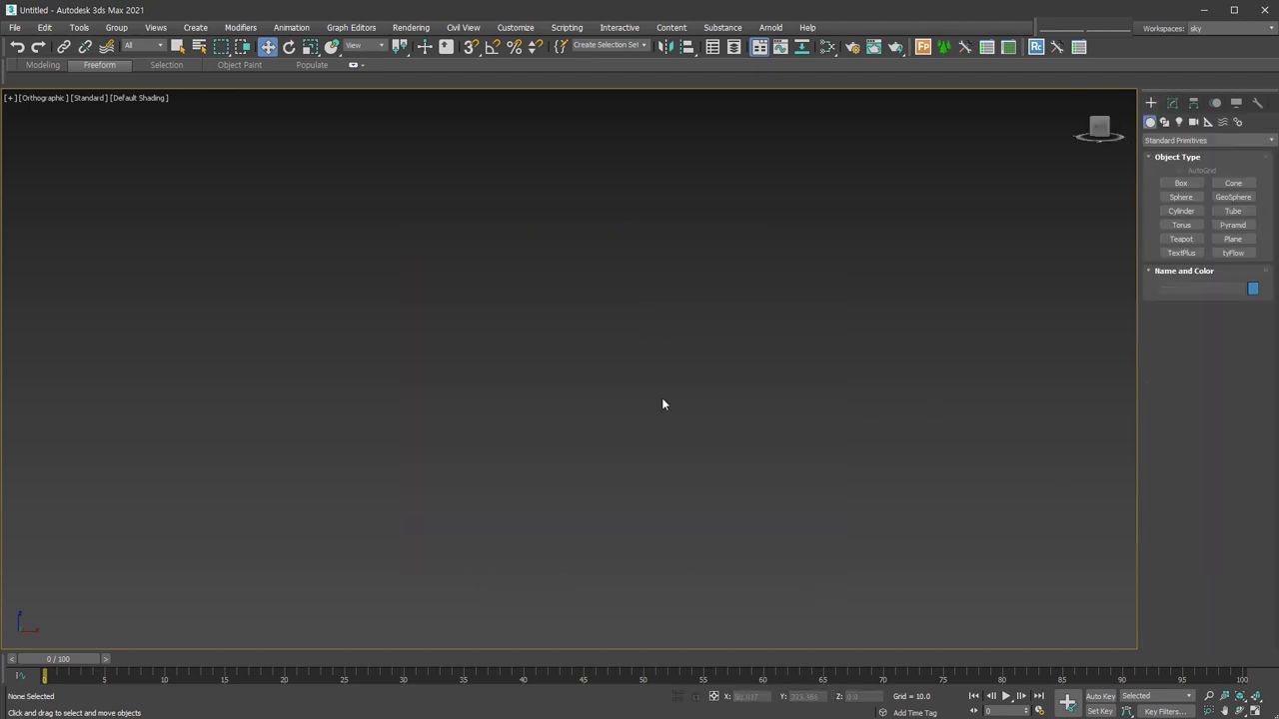
click(1194, 210)
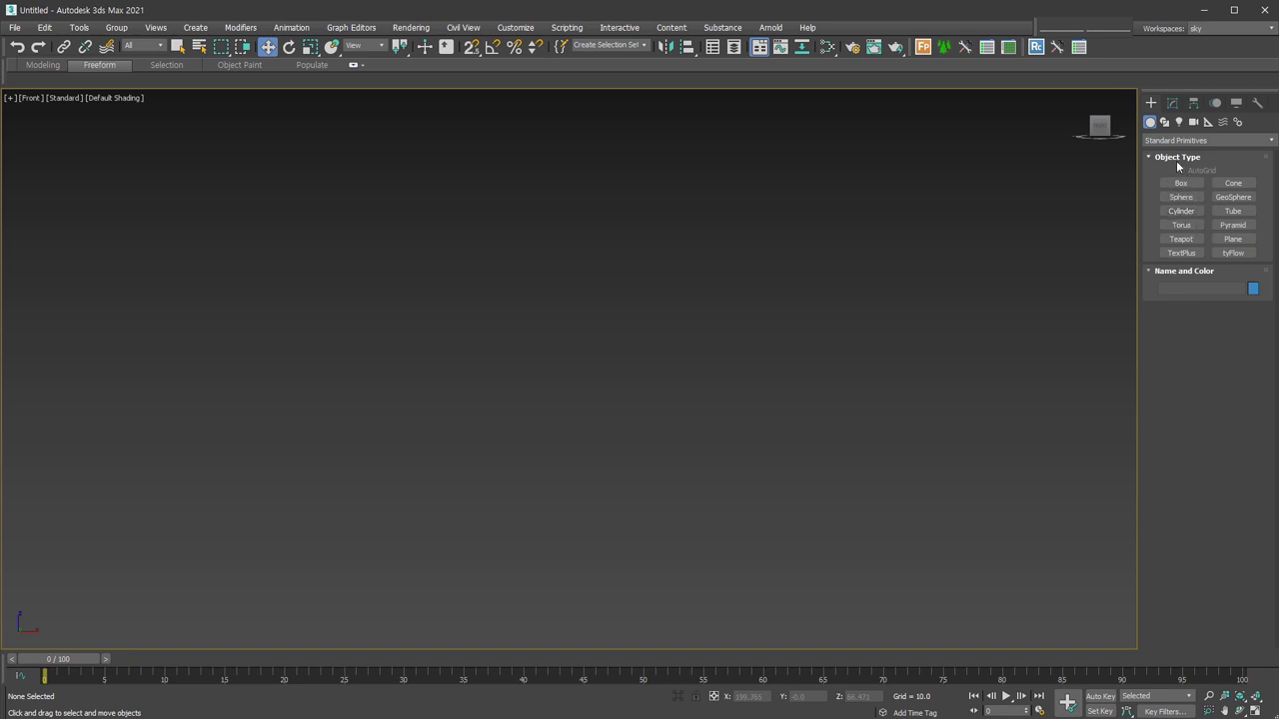
click(1164, 121)
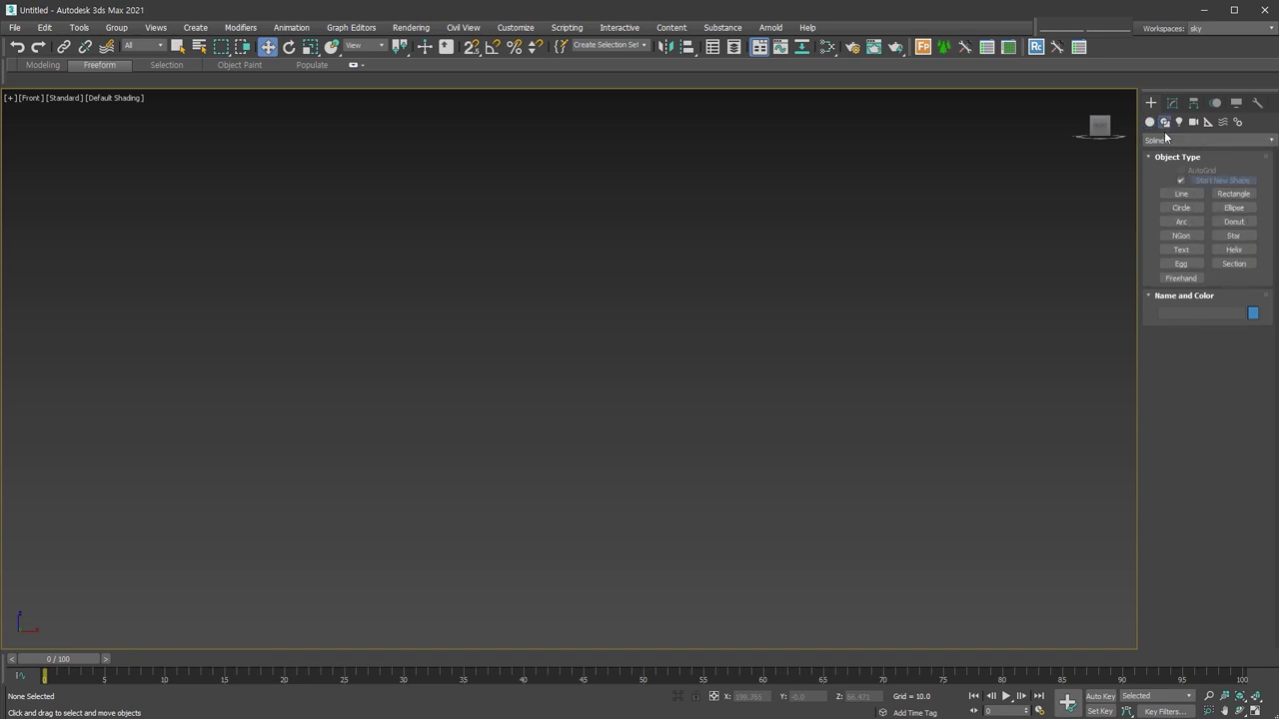
click(1233, 194)
drag(382, 182, 801, 543)
double_click(1221, 428)
text(300)
key(Tab)
text(300)
key(Return)
Draw a Circle spline of radius 120 inside the square
scroll(741, 411, down, 5)
scroll(741, 410, up, 5)
click(1181, 207)
drag(675, 445, 748, 560)
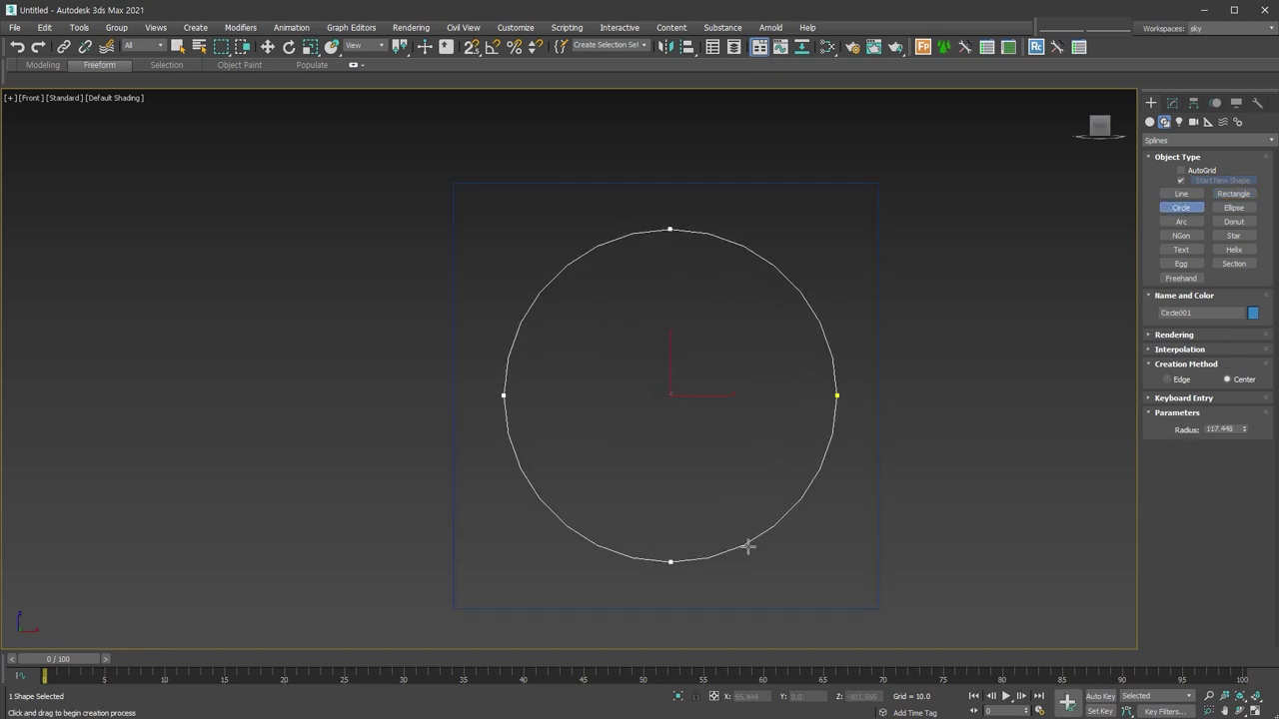
double_click(1223, 429)
text(120)
key(Return)
right_click(935, 363)
Align the circle to the square's centre on X and Y
key(alt+a)
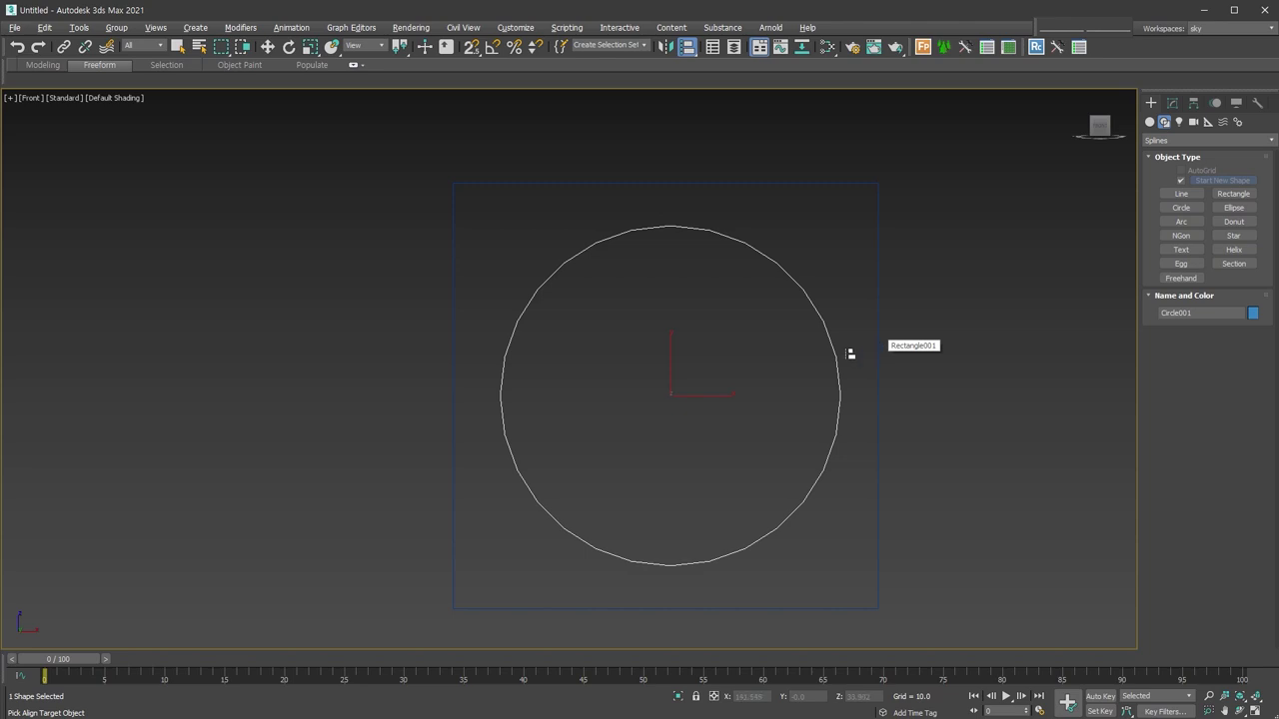
click(877, 352)
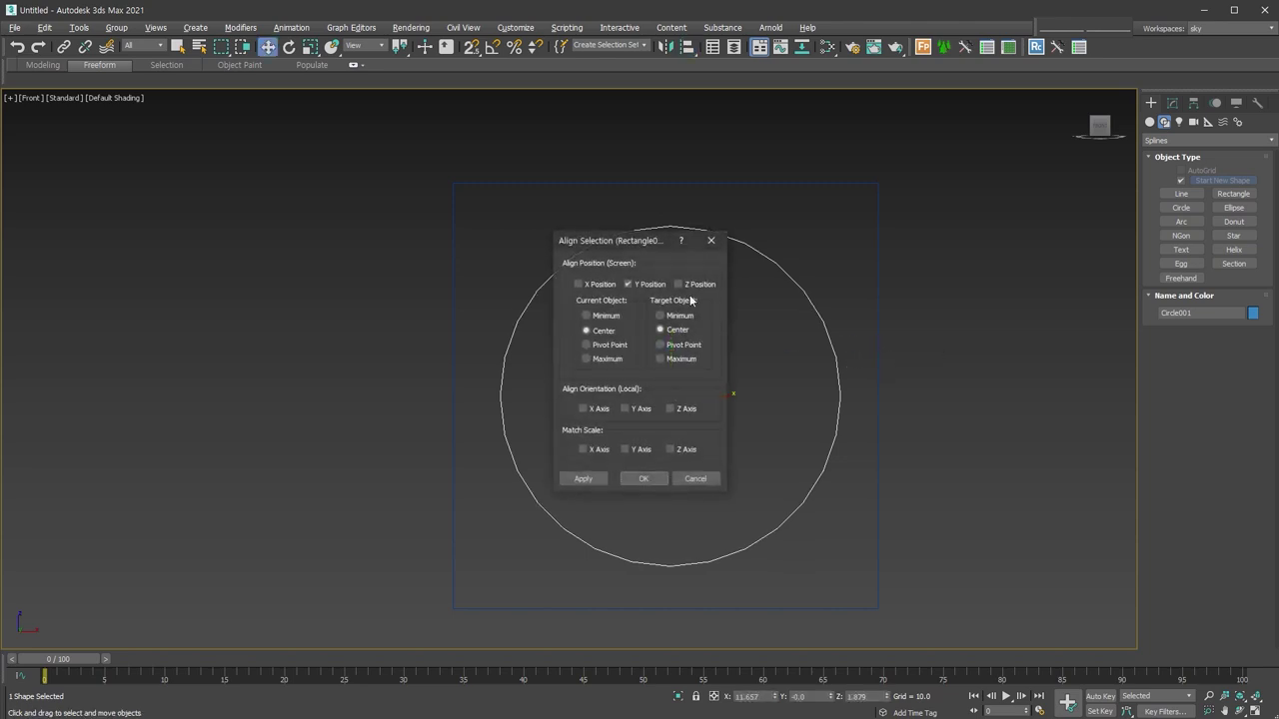
click(579, 284)
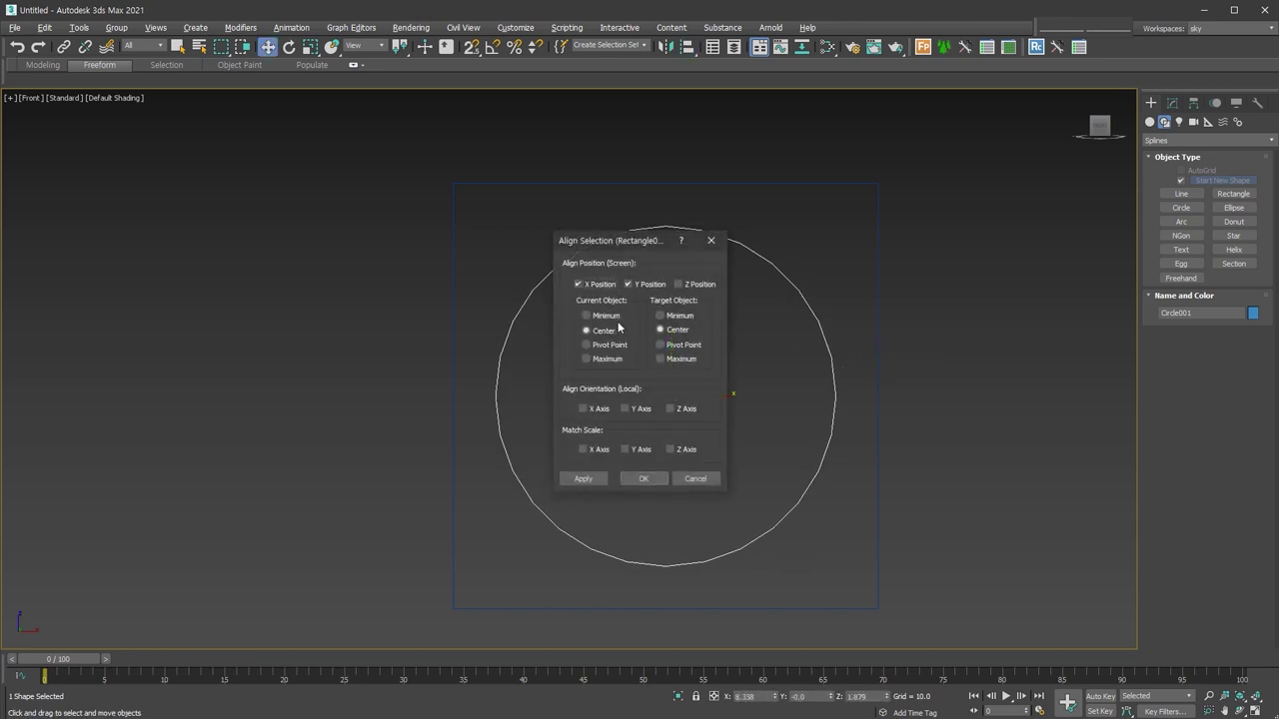
click(644, 480)
Attach the circle to the square's editable spline
click(878, 328)
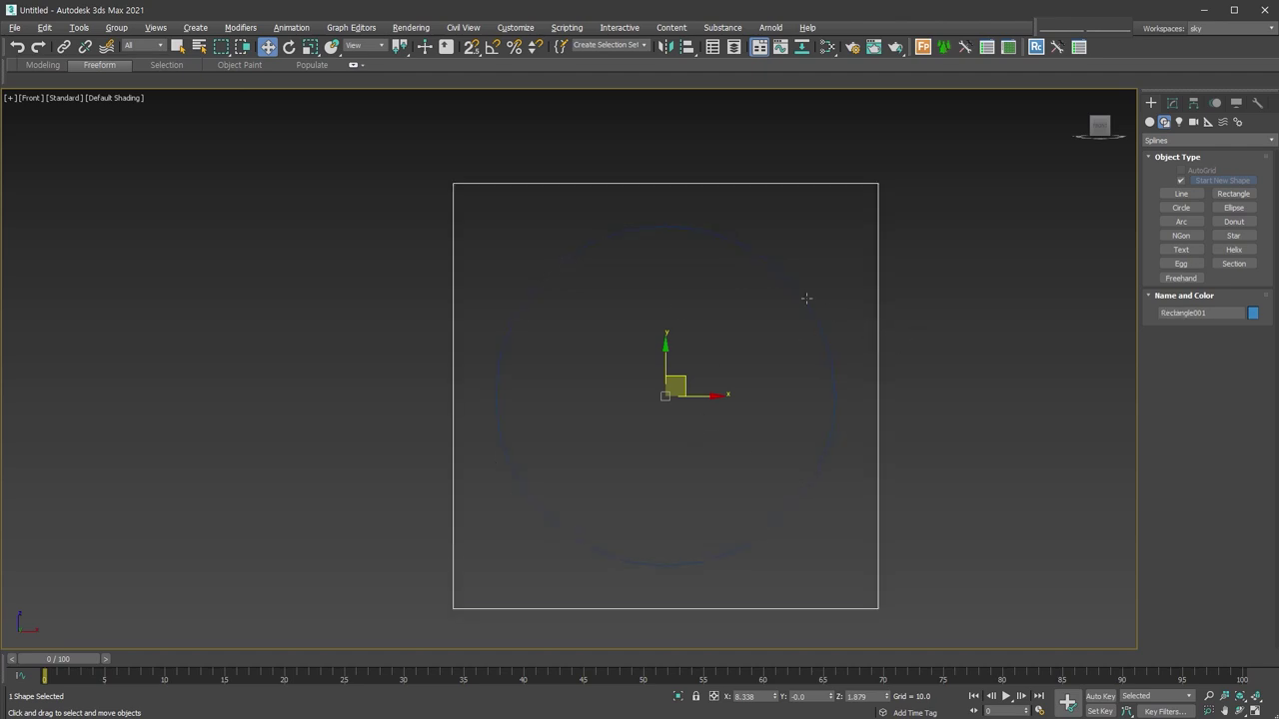
scroll(1174, 550, down, 5)
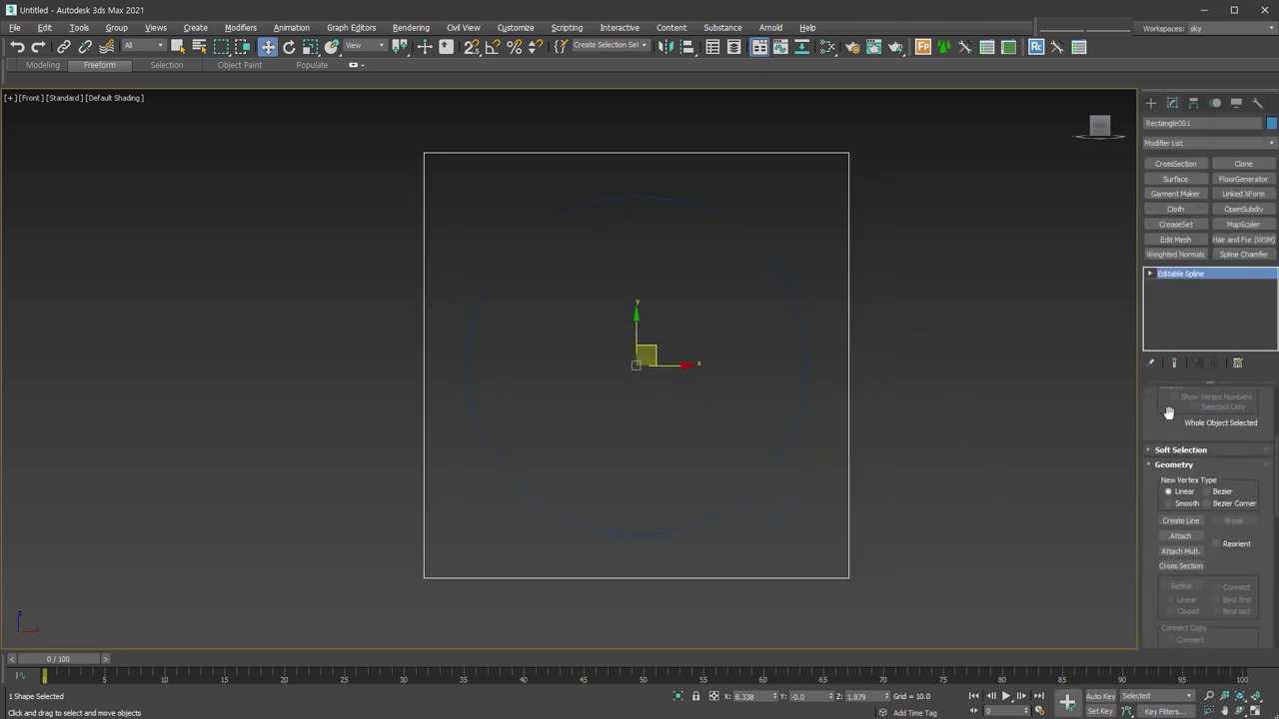
click(1180, 537)
click(776, 460)
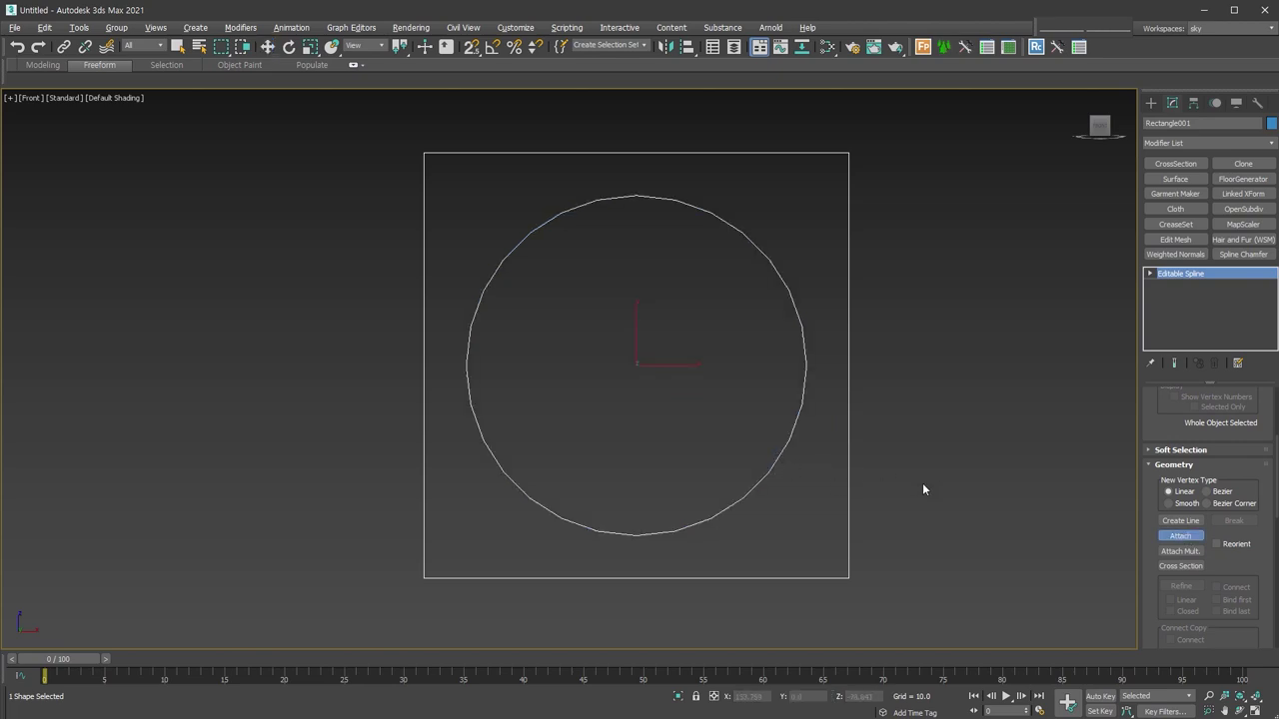
Select all segments of both splines and Divide them
right_click(921, 482)
click(1150, 273)
click(1175, 285)
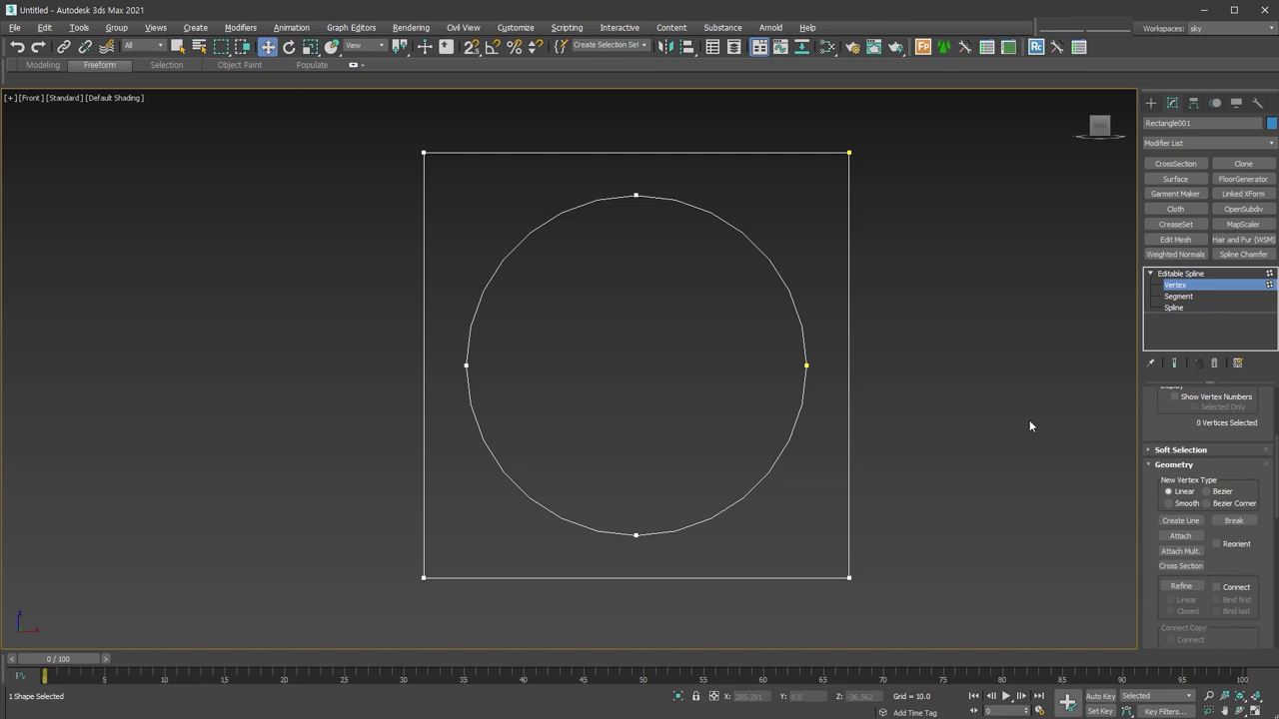
click(1179, 297)
drag(929, 615, 296, 197)
scroll(1159, 552, down, 3)
scroll(1179, 500, down, 4)
scroll(1199, 479, down, 4)
click(1182, 587)
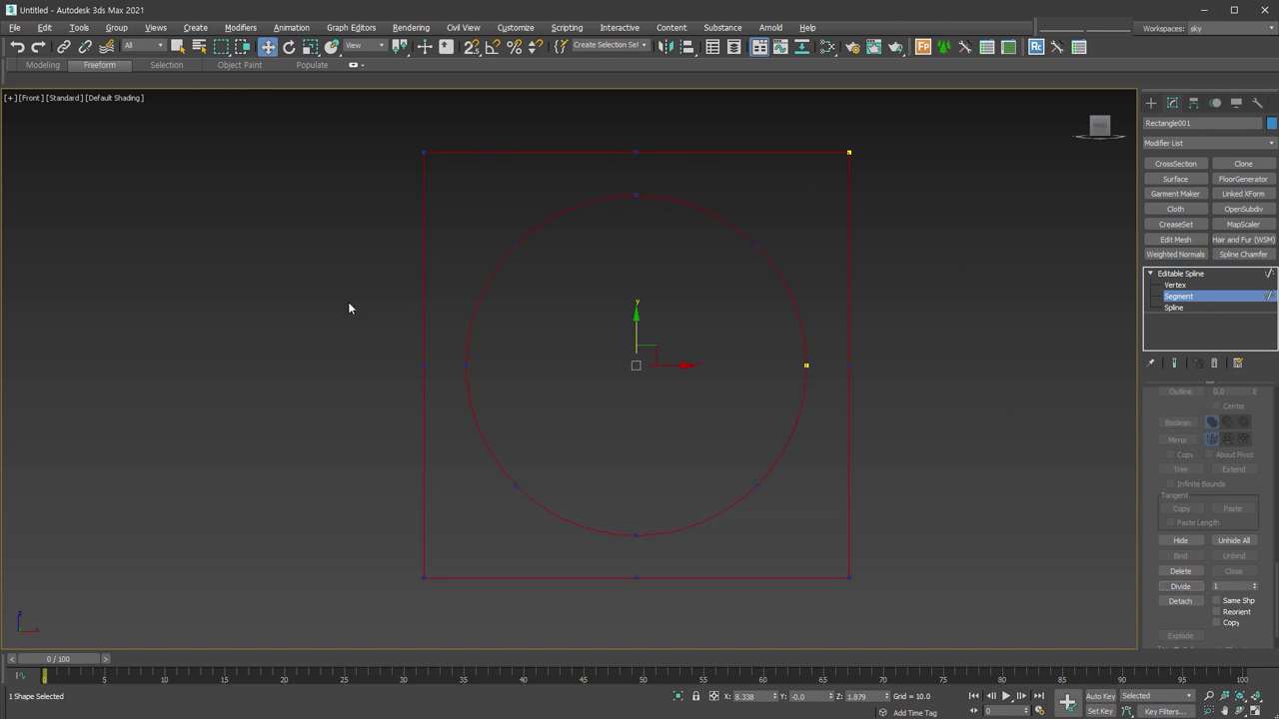
click(681, 276)
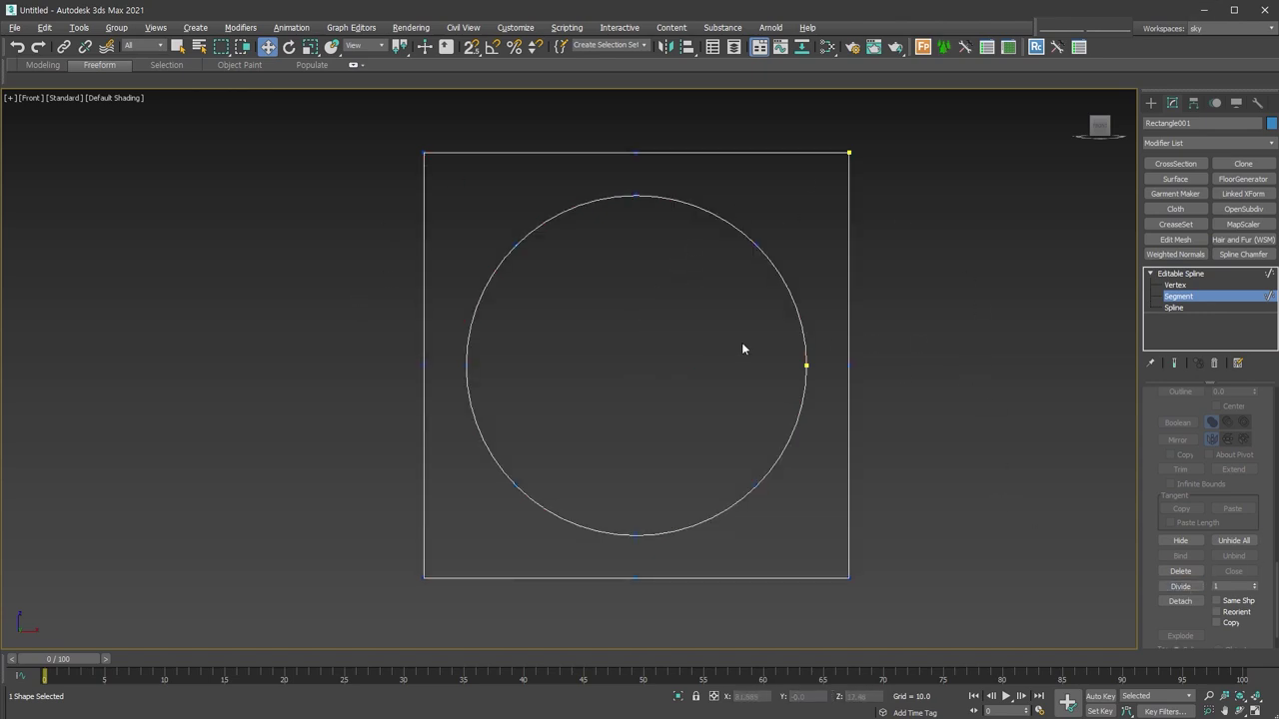
Make the right-side vertices the first vertices of both splines
key(1)
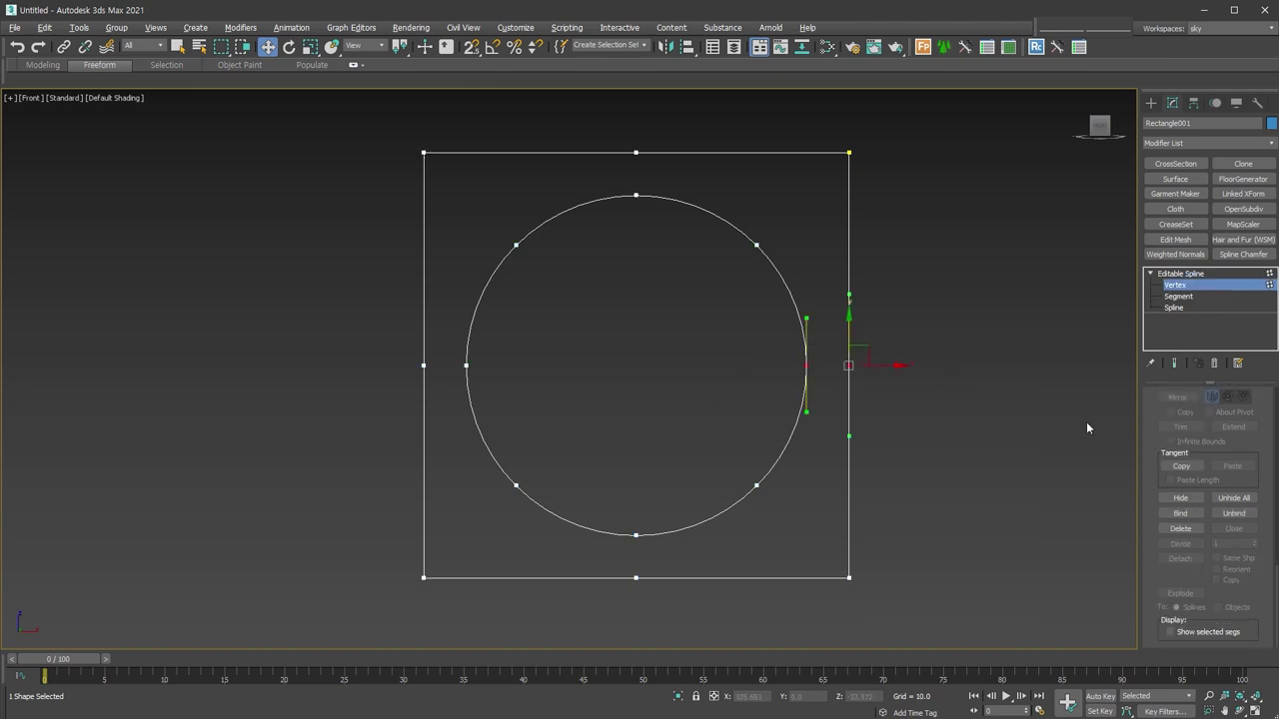
drag(1154, 511, 1167, 703)
scroll(1189, 529, up, 2)
click(1195, 498)
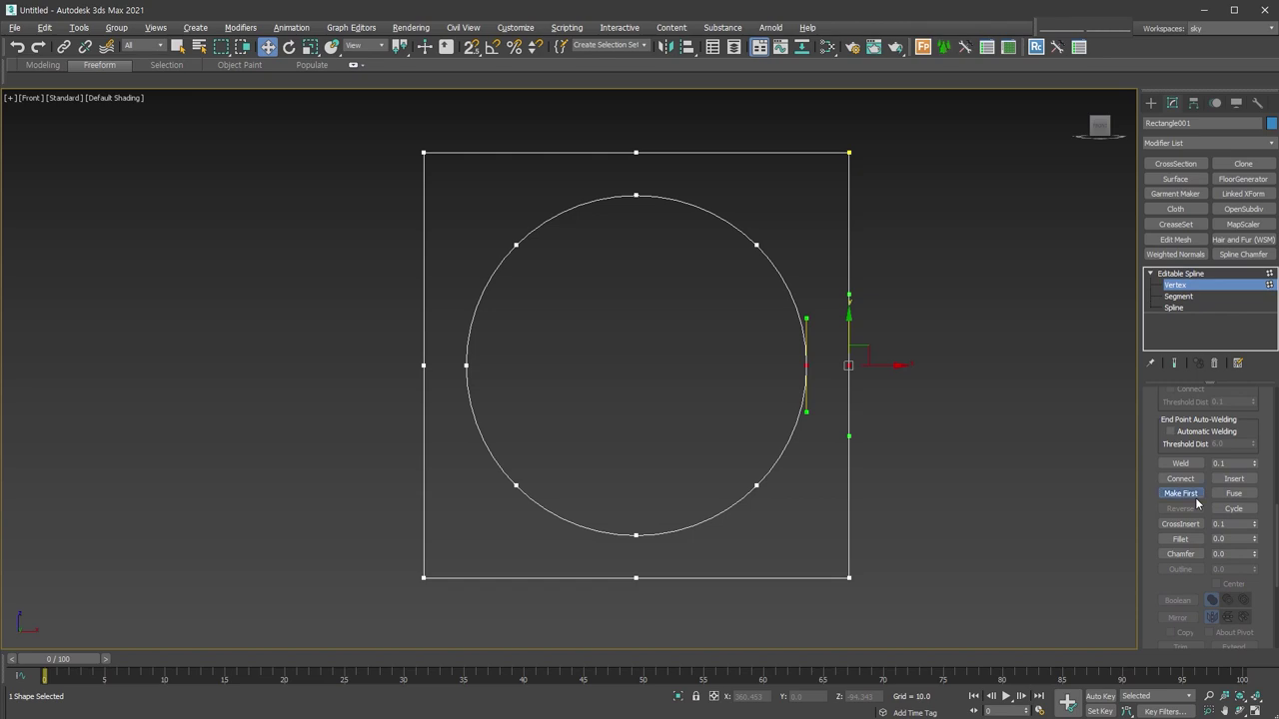
click(982, 563)
Divide every segment again with 10 divisions, then select the square spline
click(1180, 297)
scroll(1168, 566, down, 3)
scroll(1168, 565, down, 3)
click(1239, 543)
click(1175, 544)
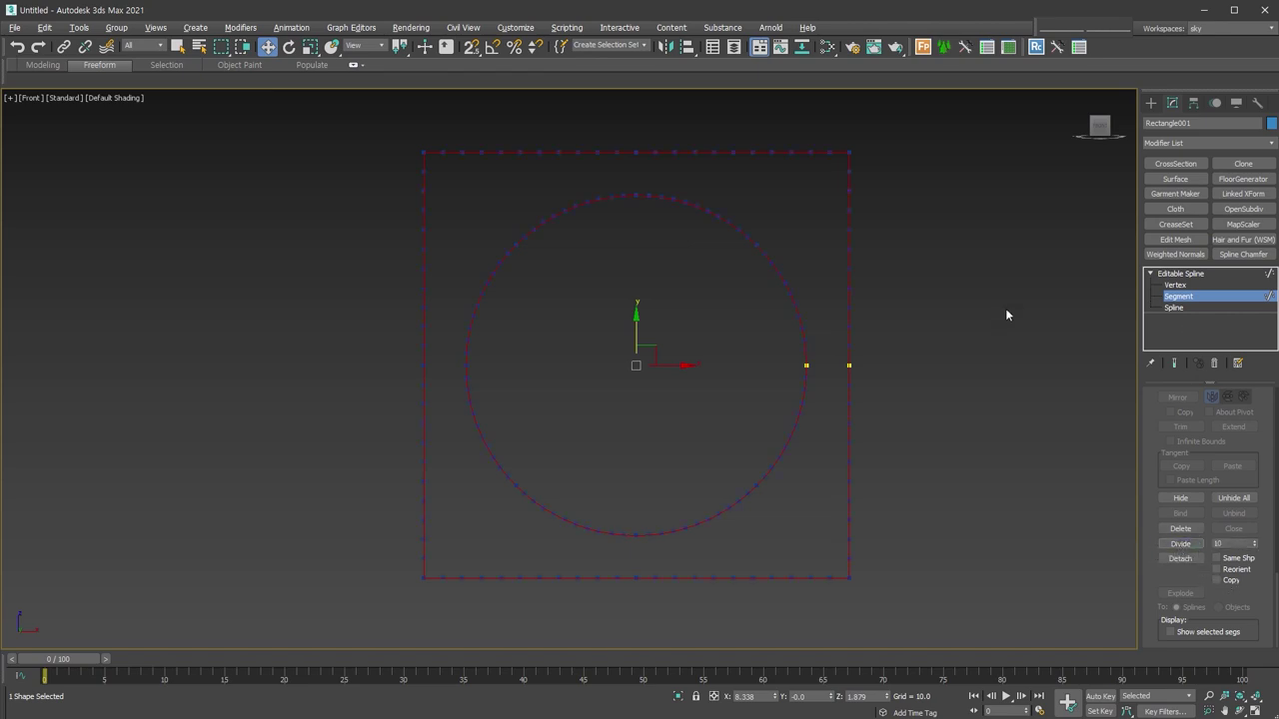
click(1175, 307)
drag(909, 517, 830, 477)
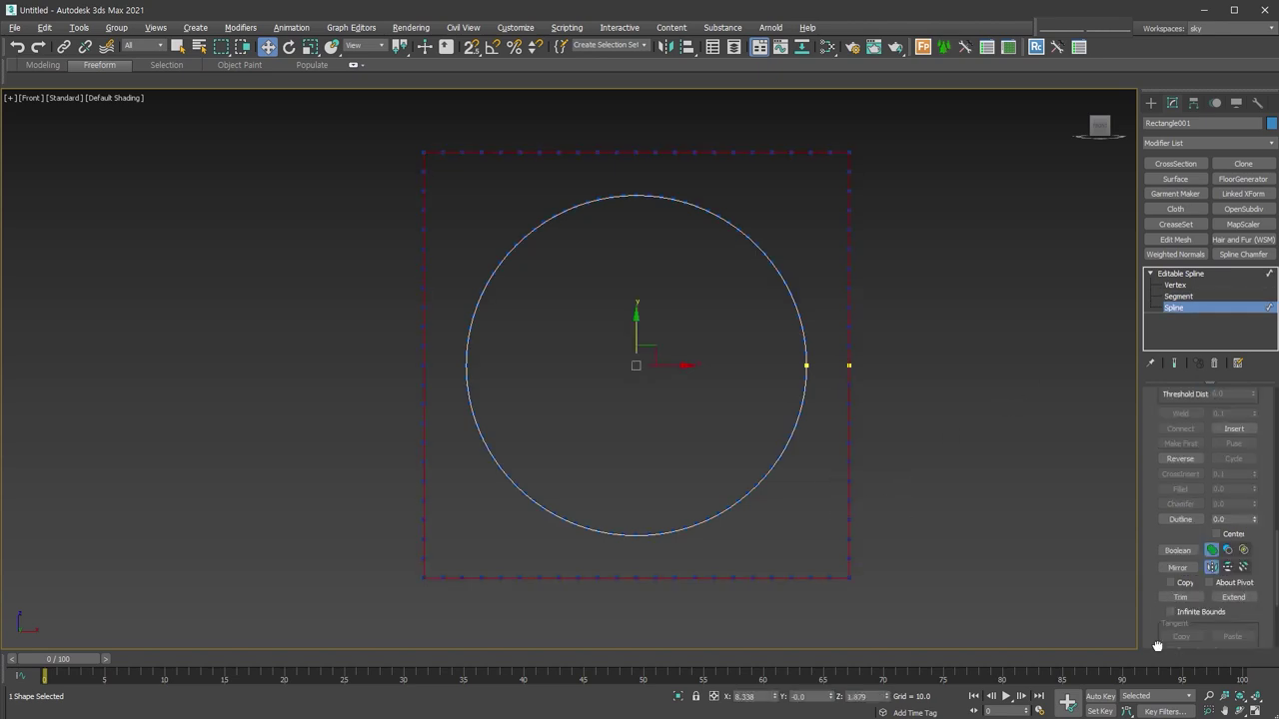
Outline the square spline inward by 6
drag(1255, 521, 1255, 518)
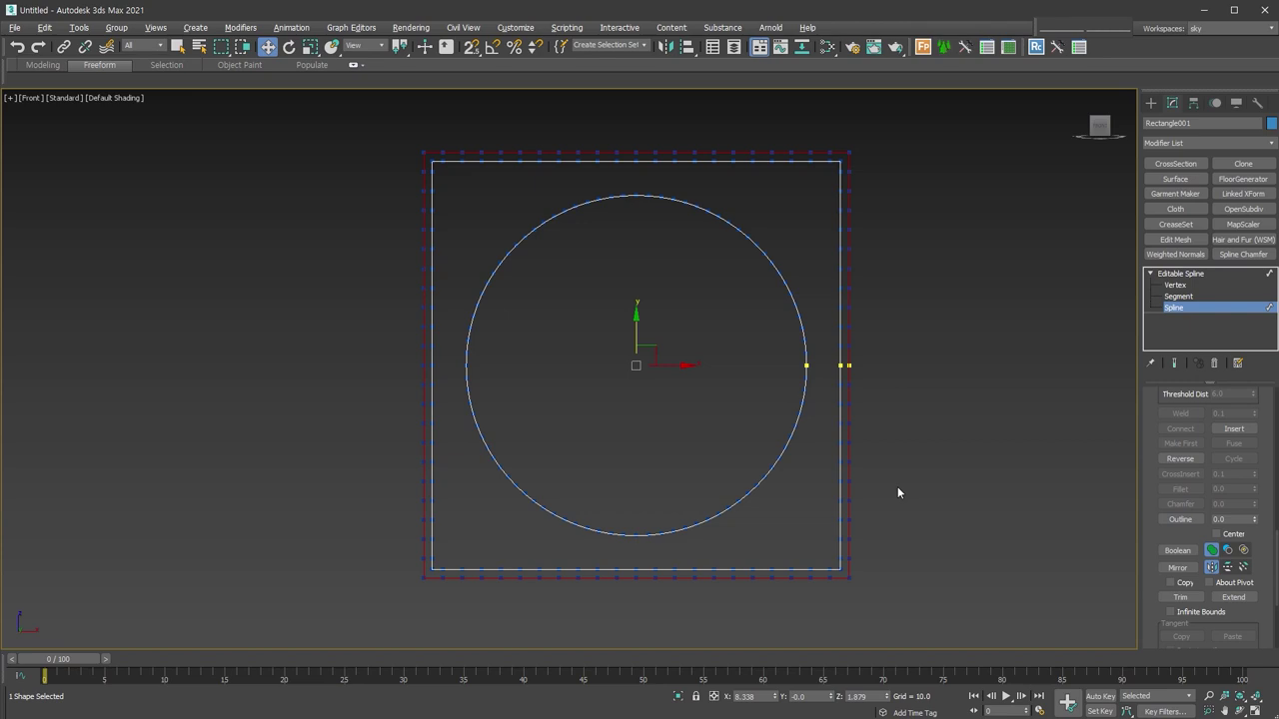
mouse_move(897, 487)
alt+middle_down()
mouse_move(885, 470)
mouse_move(789, 496)
alt+middle_up()
click(1180, 273)
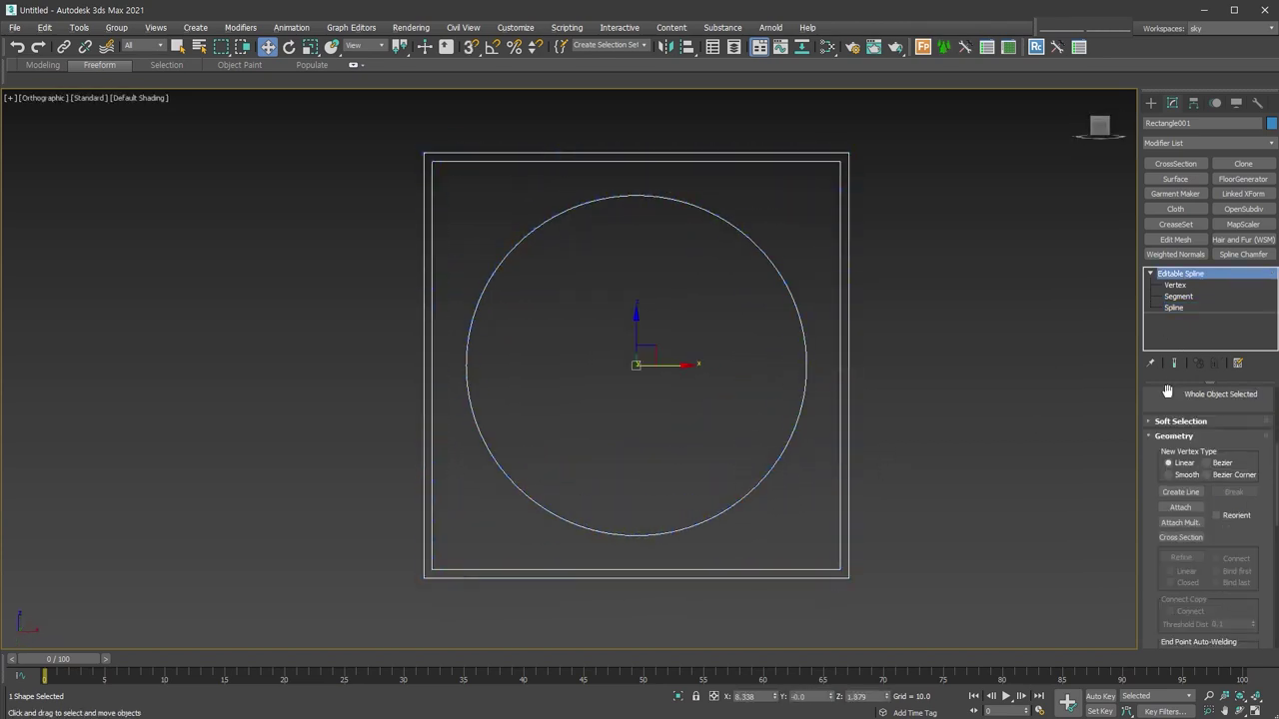
Build Cross Section ribs from the square to the circle
click(1181, 538)
click(846, 511)
click(793, 467)
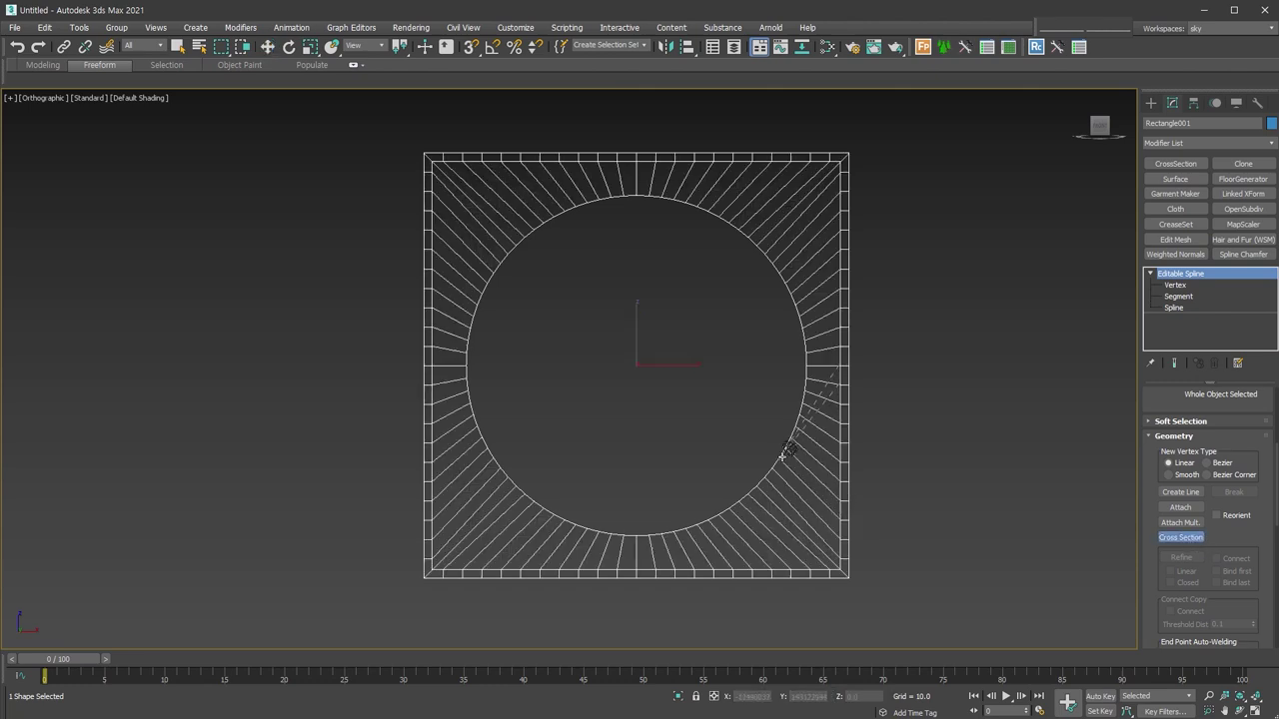
right_click(1062, 497)
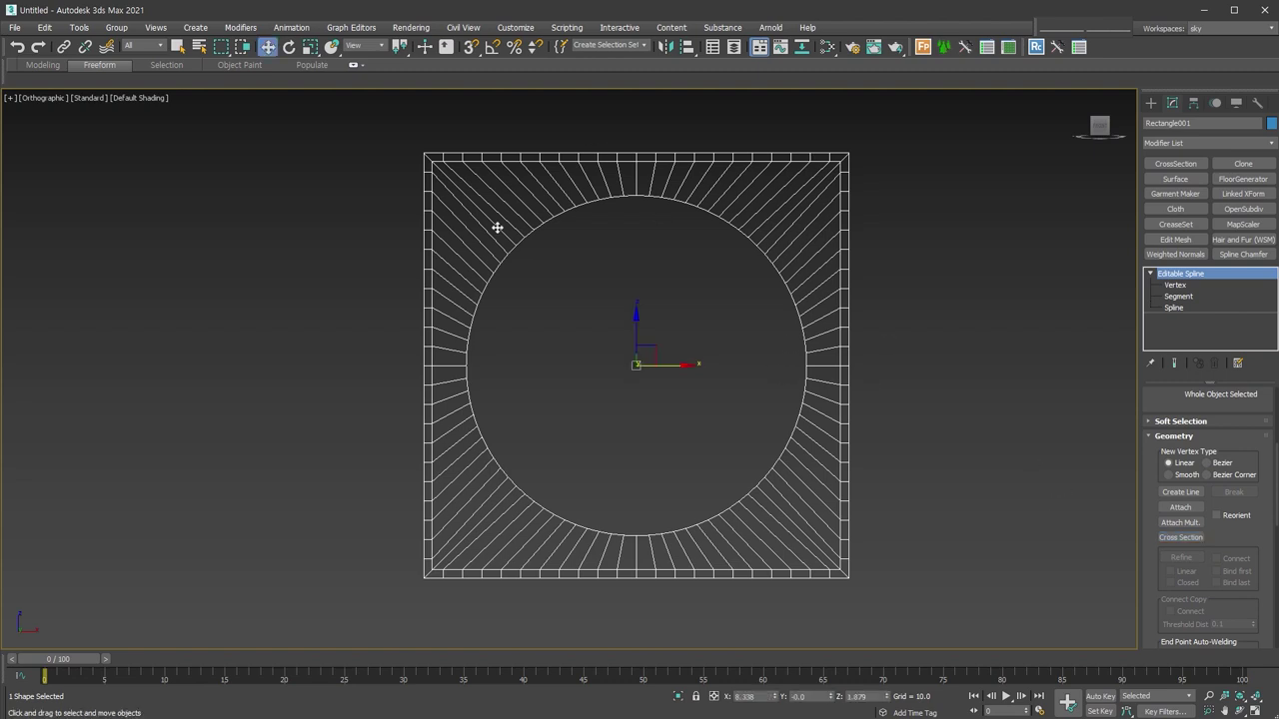
key(space)
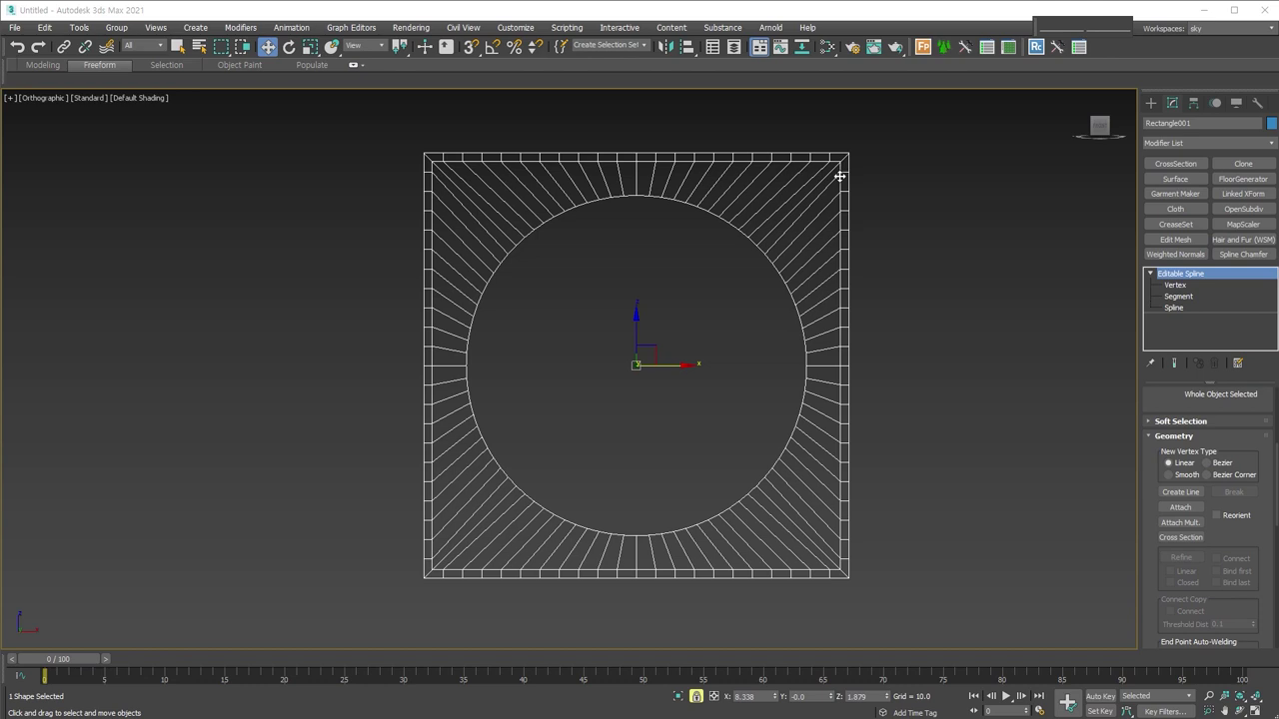
click(1151, 103)
Draw a 300 × 300 rectangle in the front view, right of the ribbed panel
mouse_move(950, 470)
middle_down()
mouse_move(797, 468)
mouse_move(824, 484)
middle_up()
click(1234, 193)
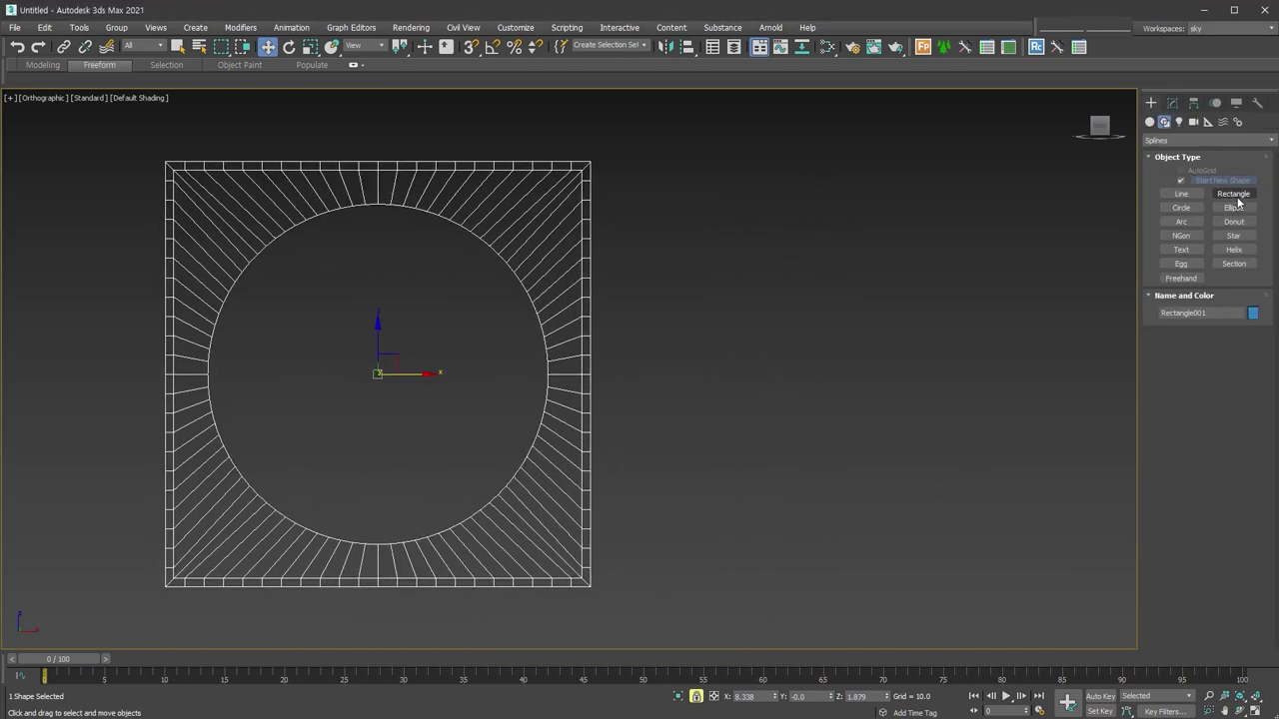
right_click(1080, 584)
click(775, 269)
key(f)
scroll(644, 237, up, 3)
scroll(717, 319, down, 3)
middle_drag(716, 319, 623, 288)
drag(637, 145, 1165, 617)
double_click(1224, 429)
text(300)
key(Tab)
text(300)
key(Return)
Draw a circle inside the new square and align it X/Y centre to the square
middle_drag(830, 489, 740, 477)
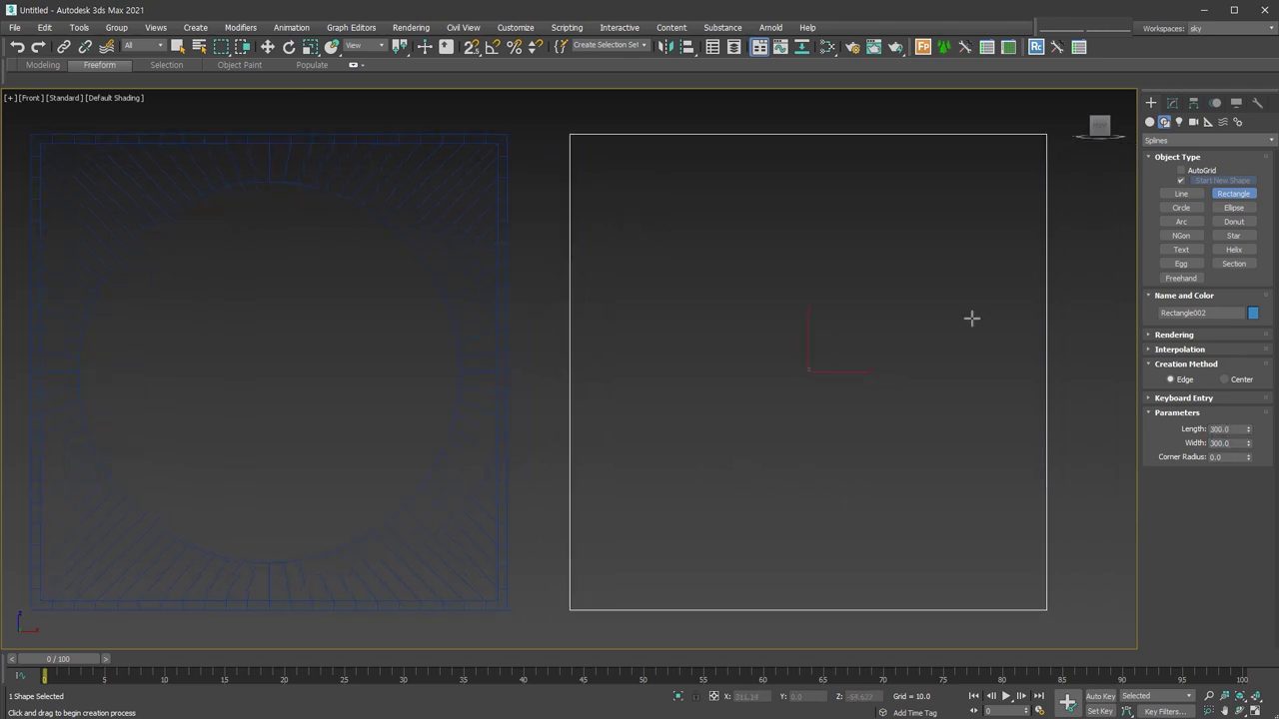
click(1181, 207)
drag(810, 370, 999, 395)
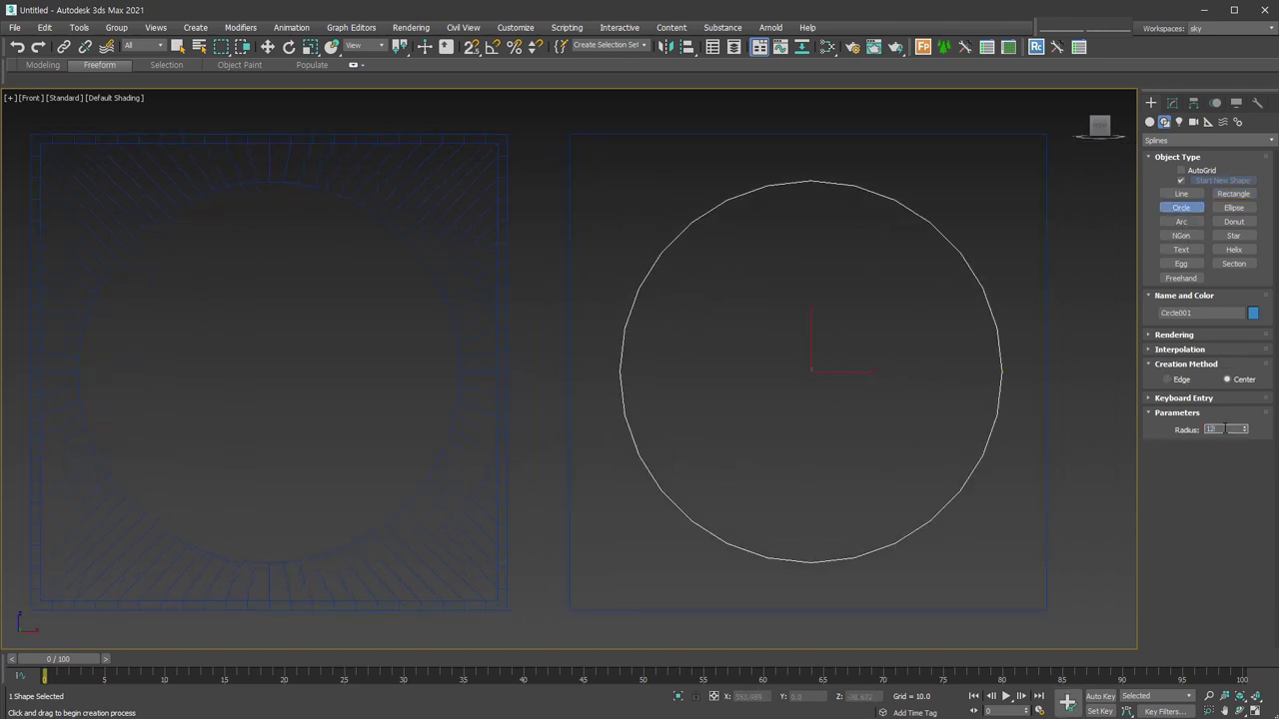
key(alt+a)
click(1049, 357)
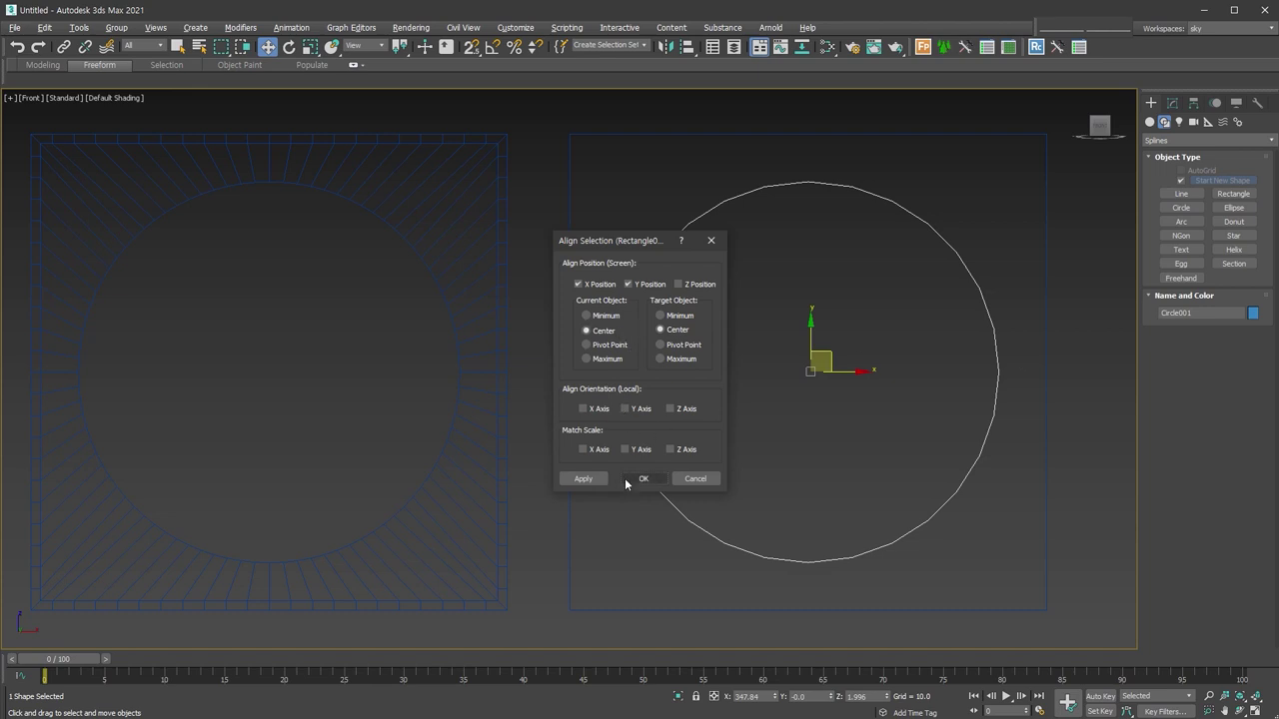
click(644, 479)
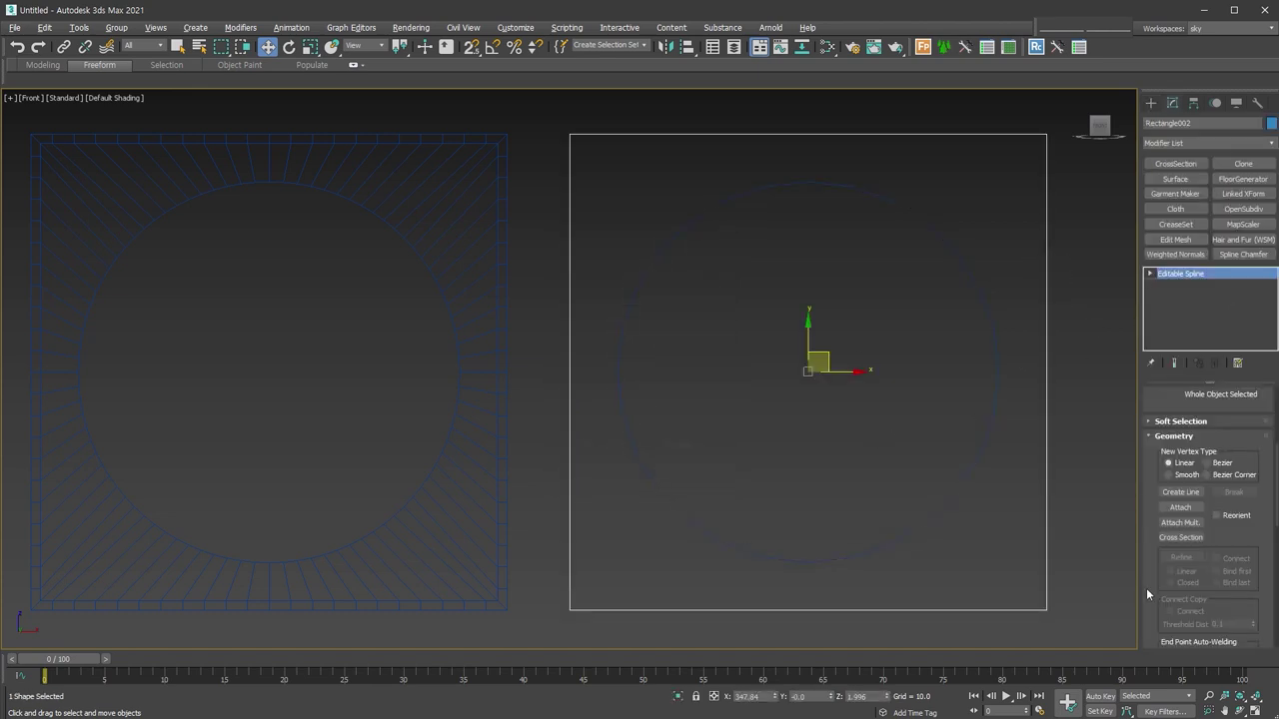
click(1180, 507)
Attach the circle to the new square and give the rectangle spline an inset outline
click(963, 478)
click(1150, 274)
click(1174, 308)
scroll(1178, 503, down, 5)
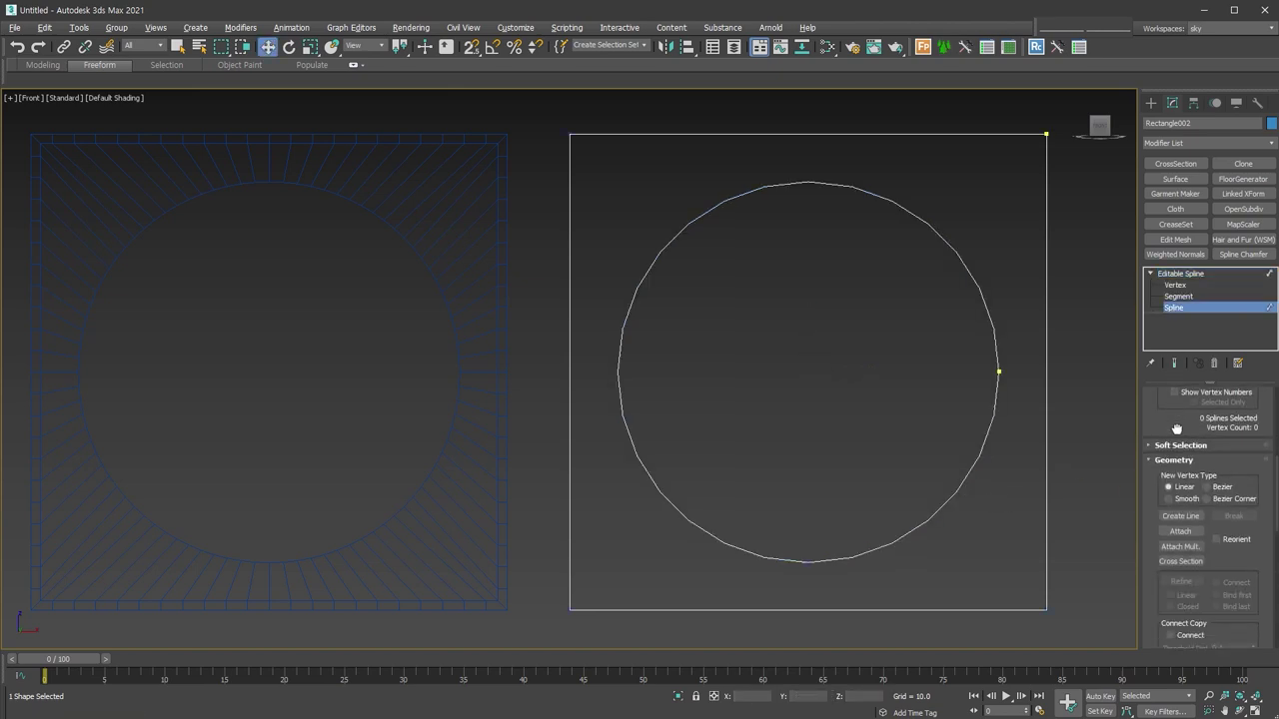
scroll(1199, 500, down, 3)
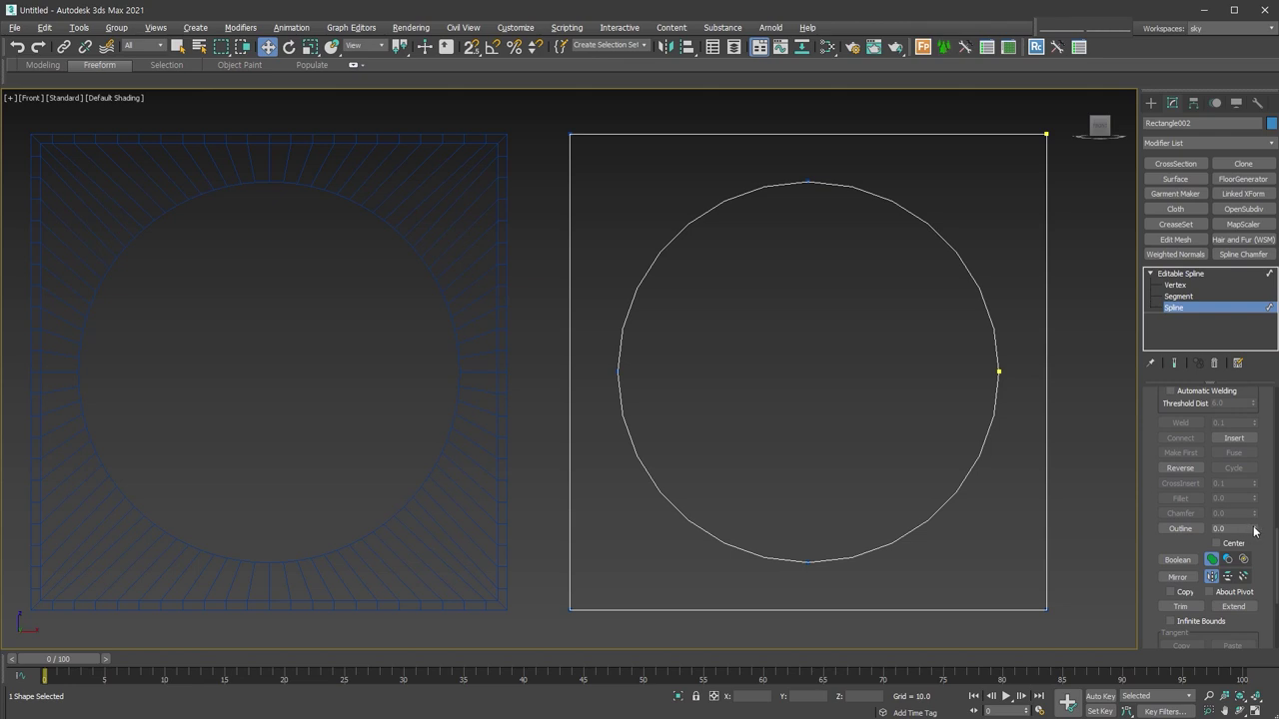
click(1195, 528)
drag(1045, 572, 1042, 560)
right_click(1047, 563)
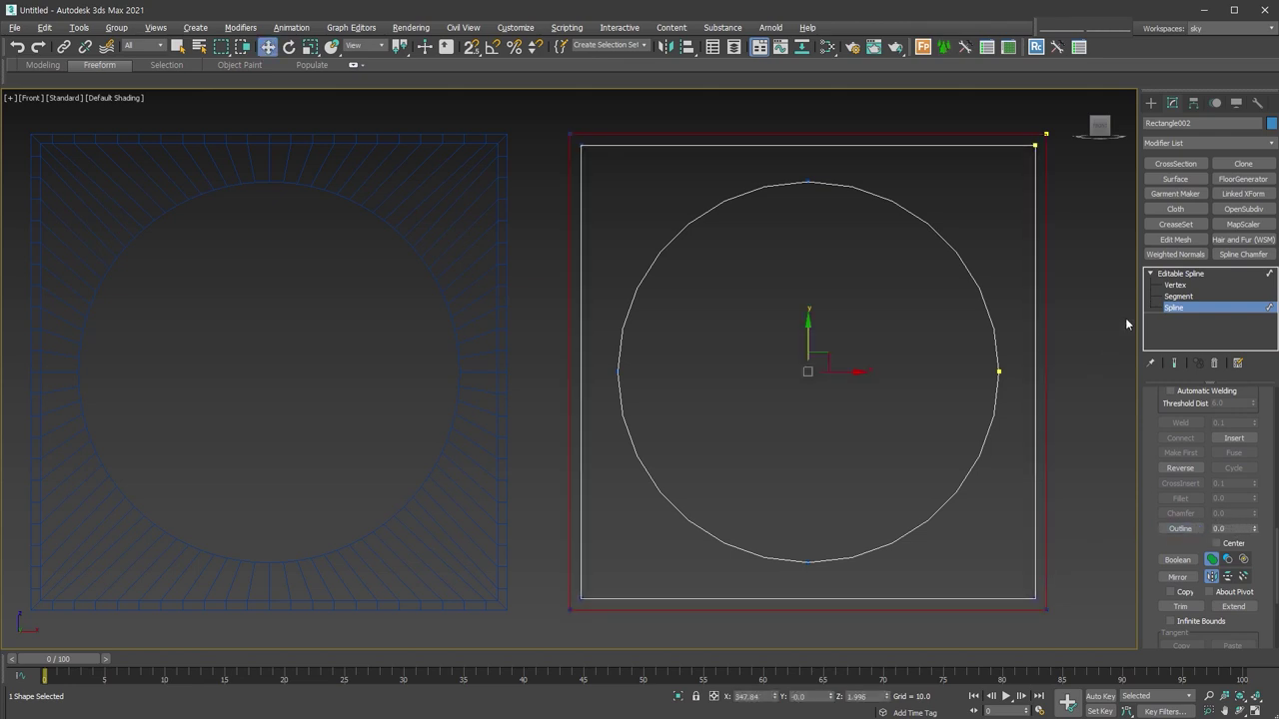
Divide every segment of the shape once
click(1179, 297)
drag(1091, 636, 569, 166)
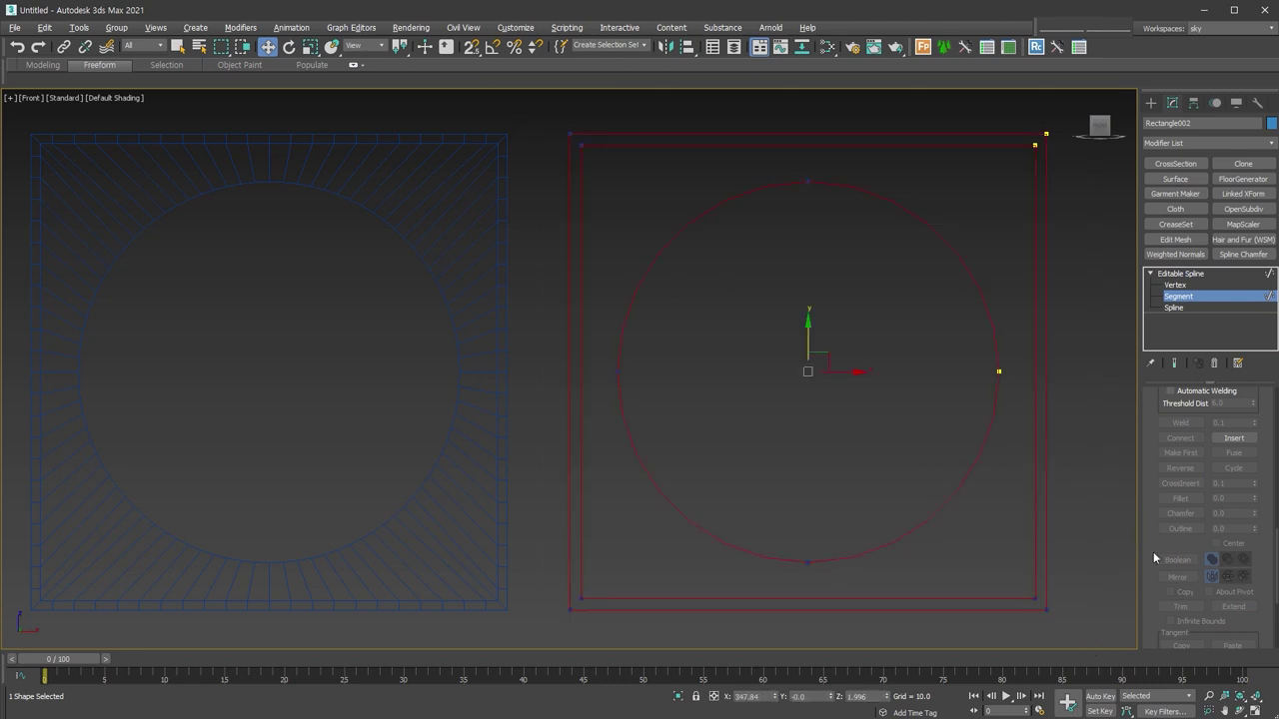
scroll(1154, 552, down, 3)
right_click(1256, 546)
click(1180, 544)
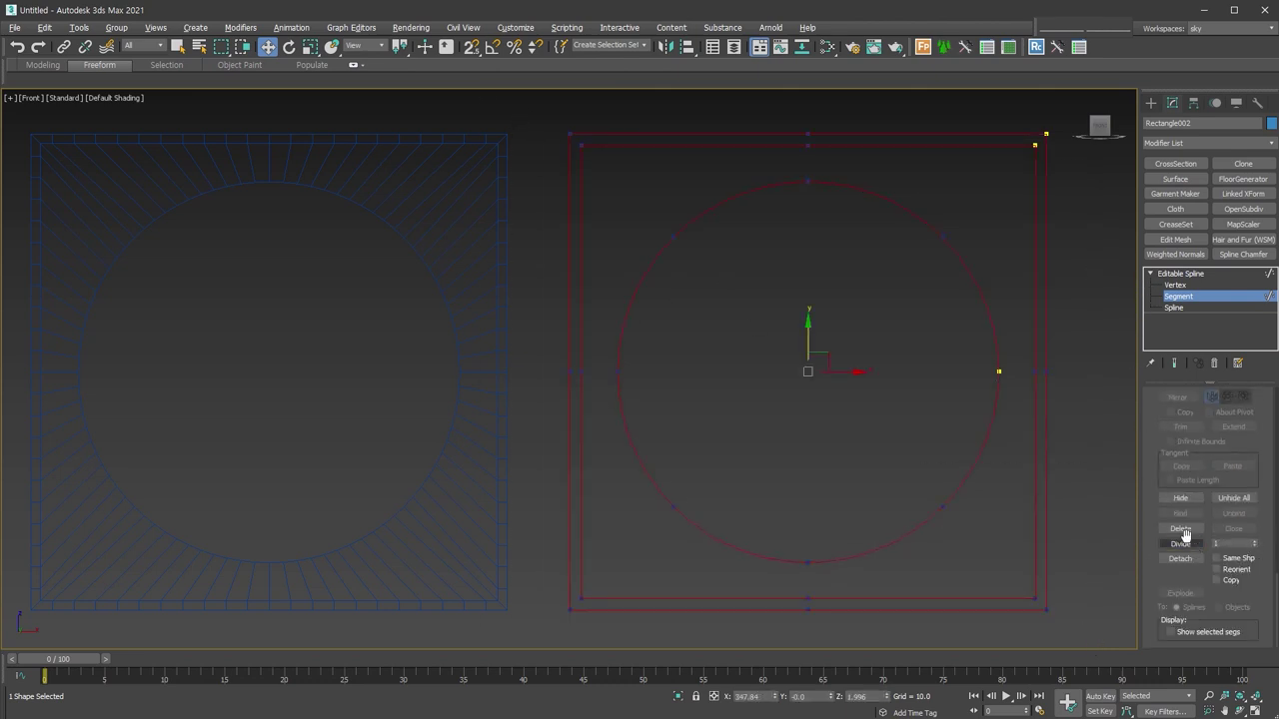
key(1)
drag(898, 352, 1105, 394)
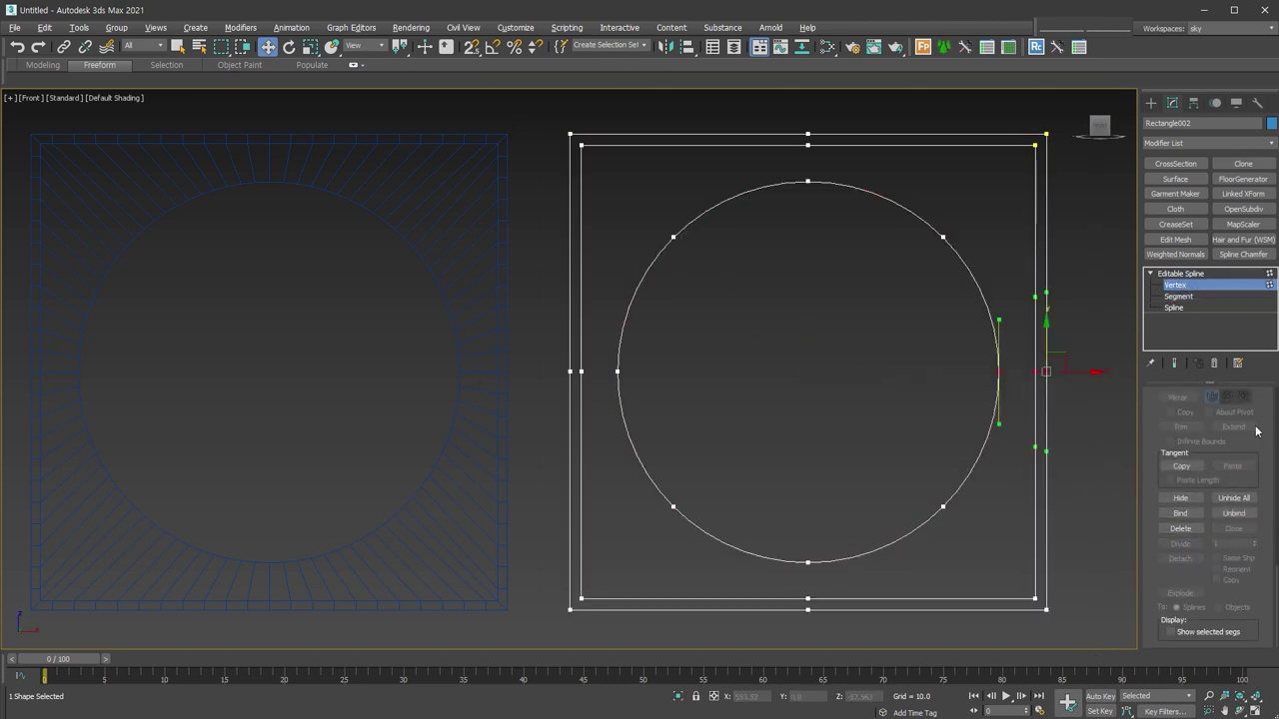
scroll(1184, 464, up, 4)
click(1179, 297)
key(ctrl+a)
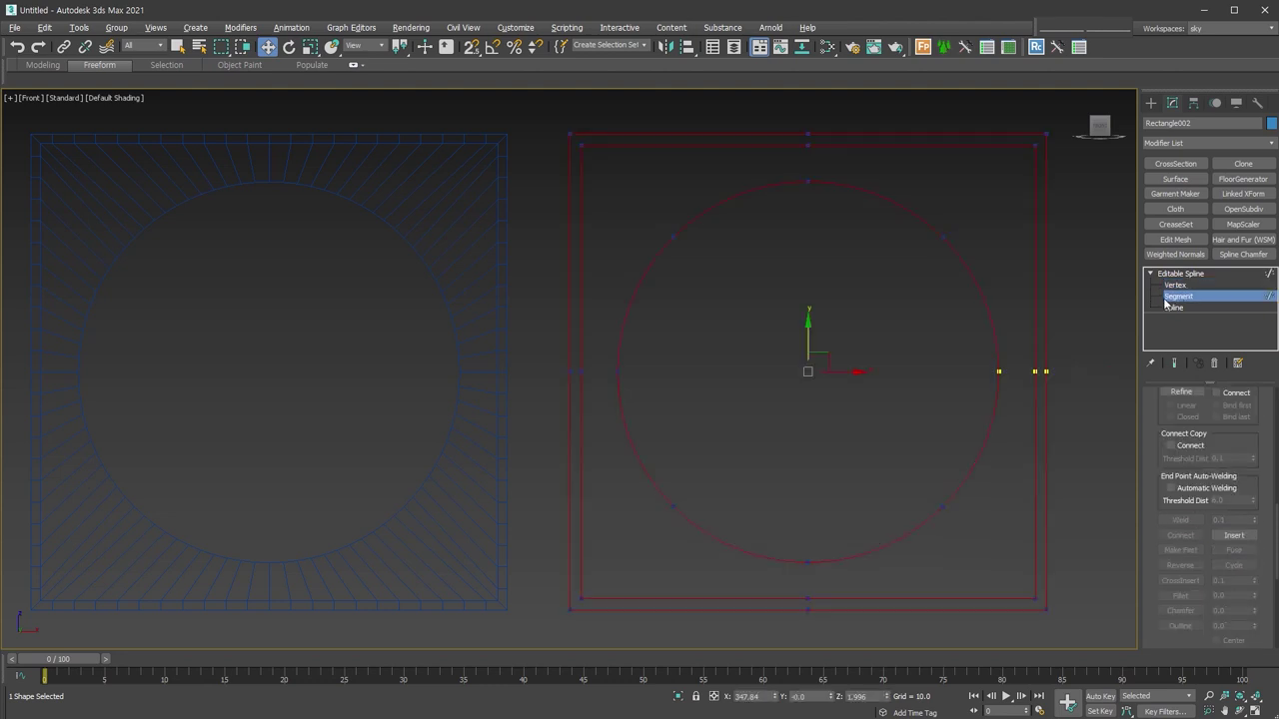
drag(1161, 638, 1197, 395)
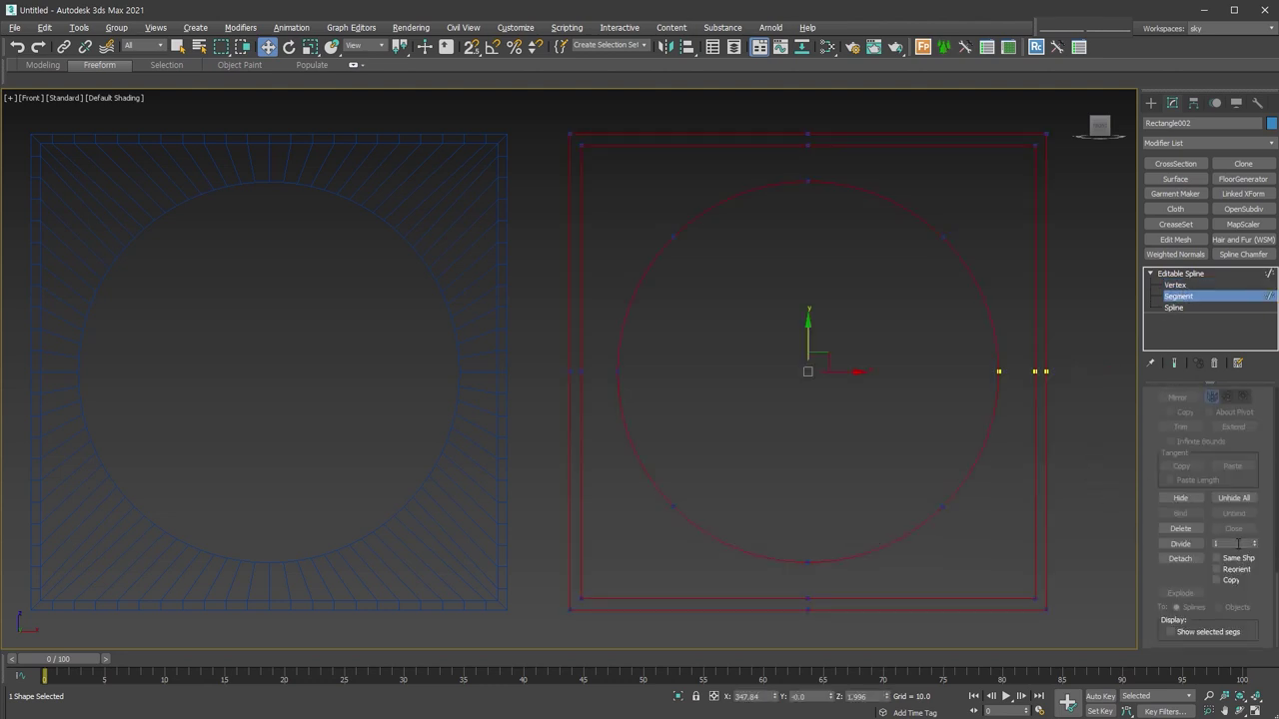
Join the outer rectangle to the circle with radial Cross Section lines
click(1178, 298)
scroll(1248, 423, up, 5)
scroll(1161, 600, down, 2)
click(1182, 517)
click(1043, 425)
click(968, 484)
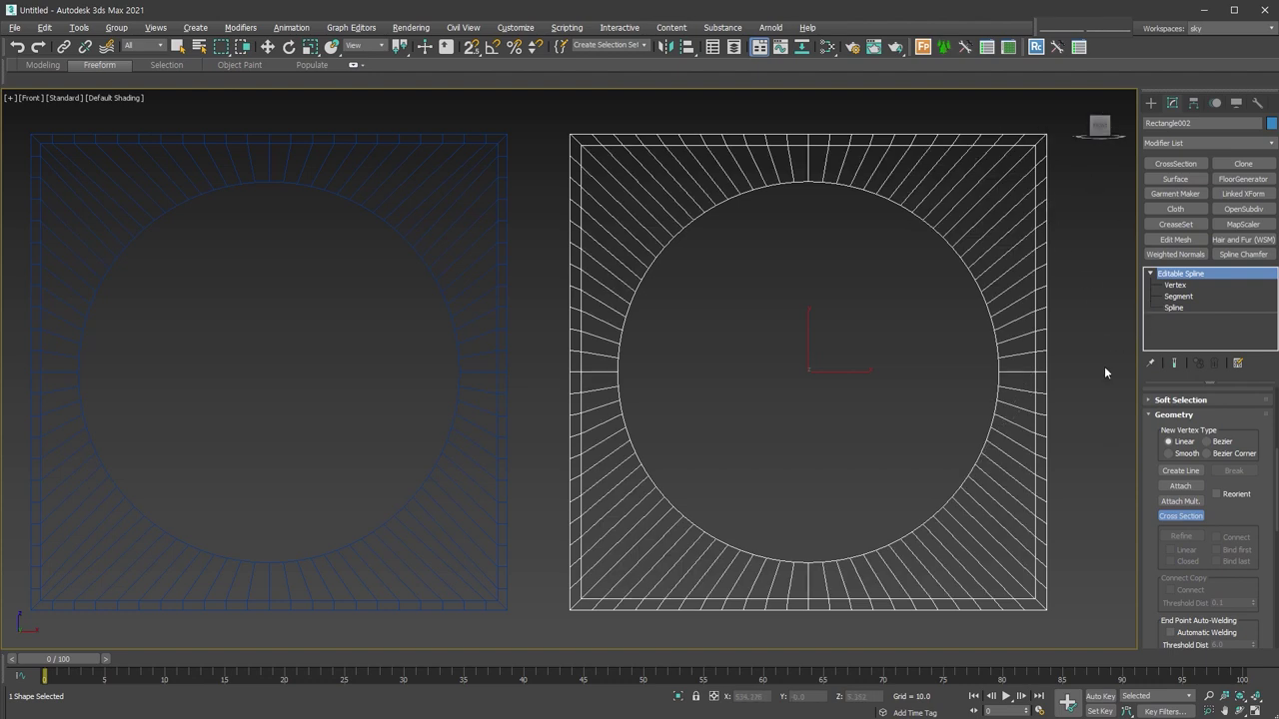
key(w)
click(493, 160)
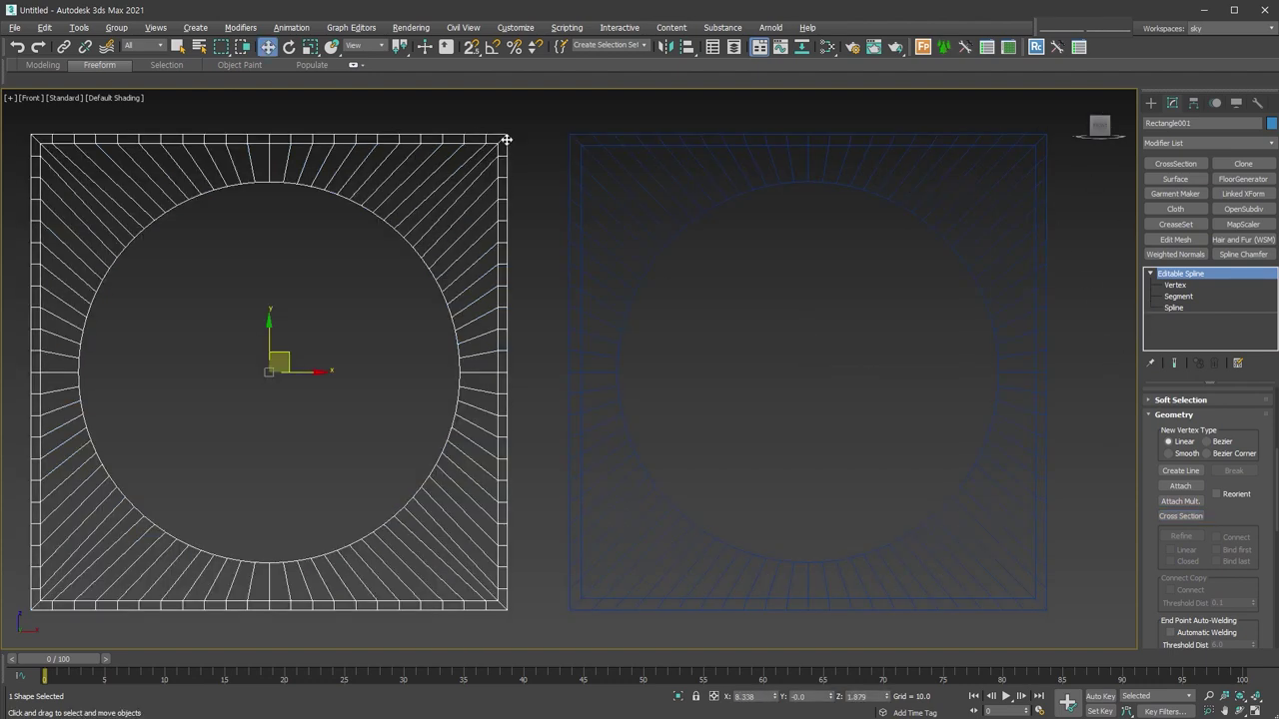
Delete the left panel shape and centre the remaining right shape in view
key(Delete)
drag(723, 283, 586, 172)
middle_drag(731, 365, 509, 349)
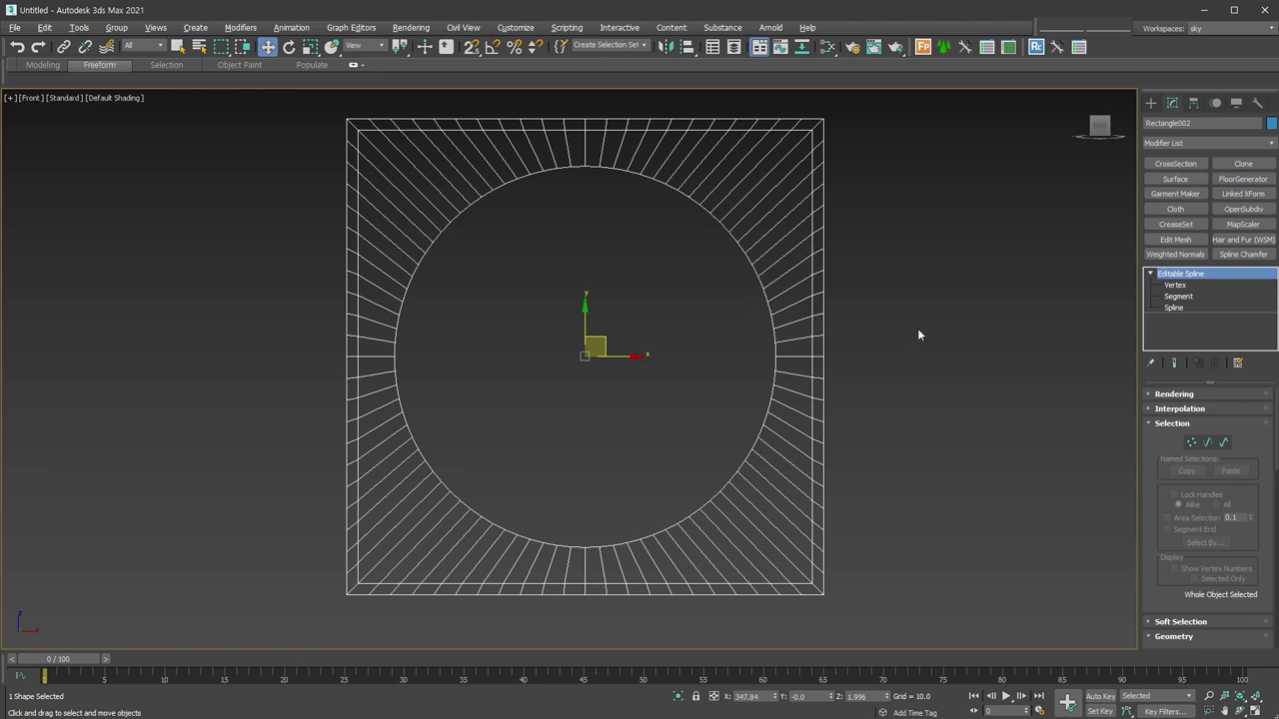
click(1176, 179)
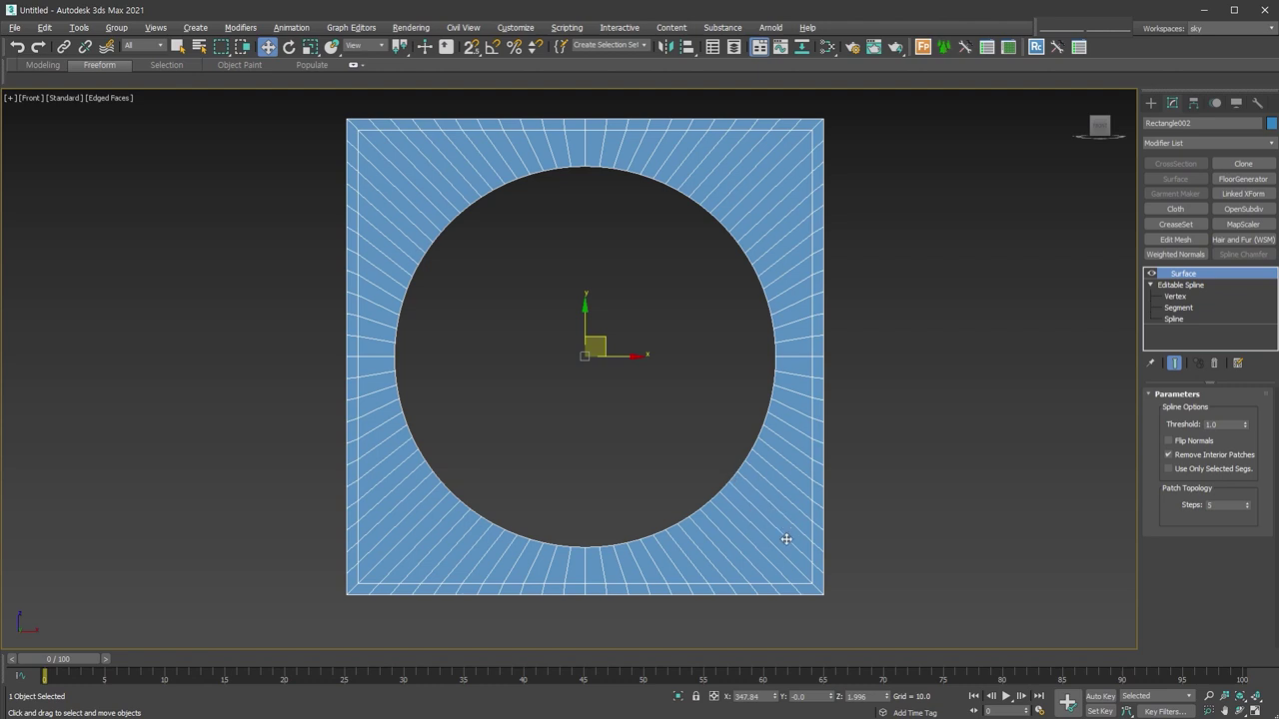
Stack Edit Poly above the Surface modifier and set the Surface steps to 0
key(alt+e)
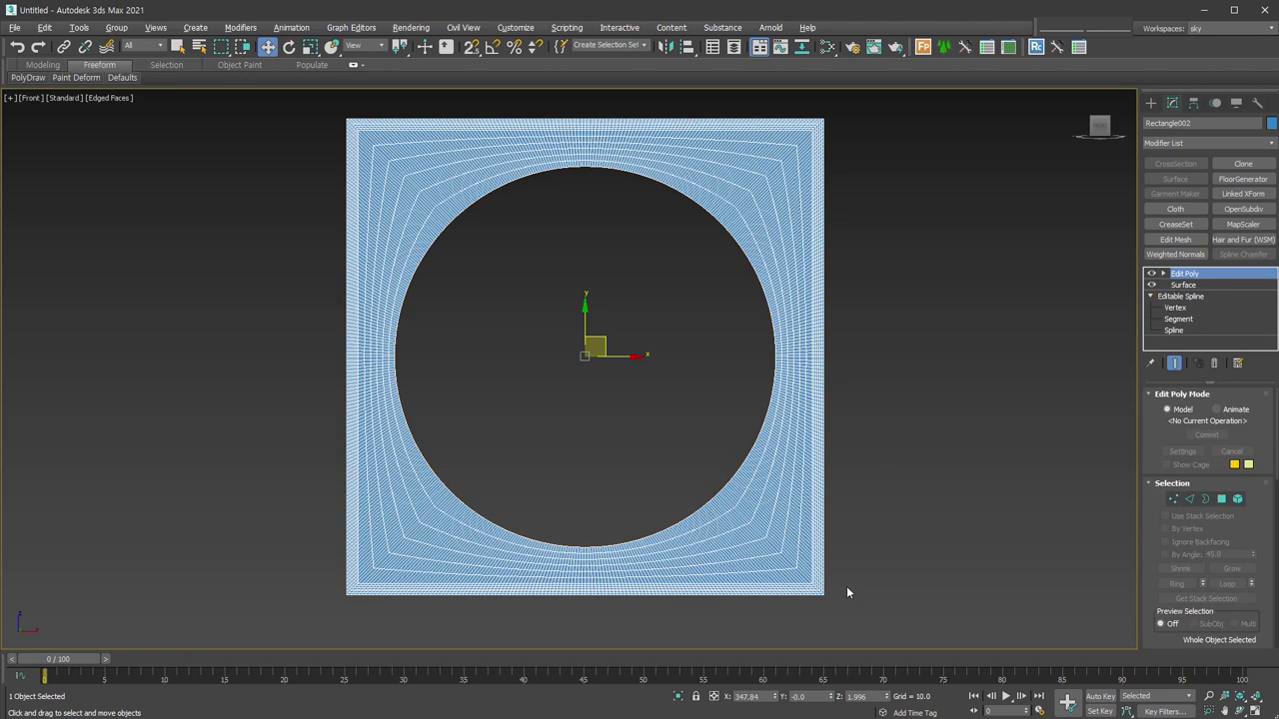
click(1183, 284)
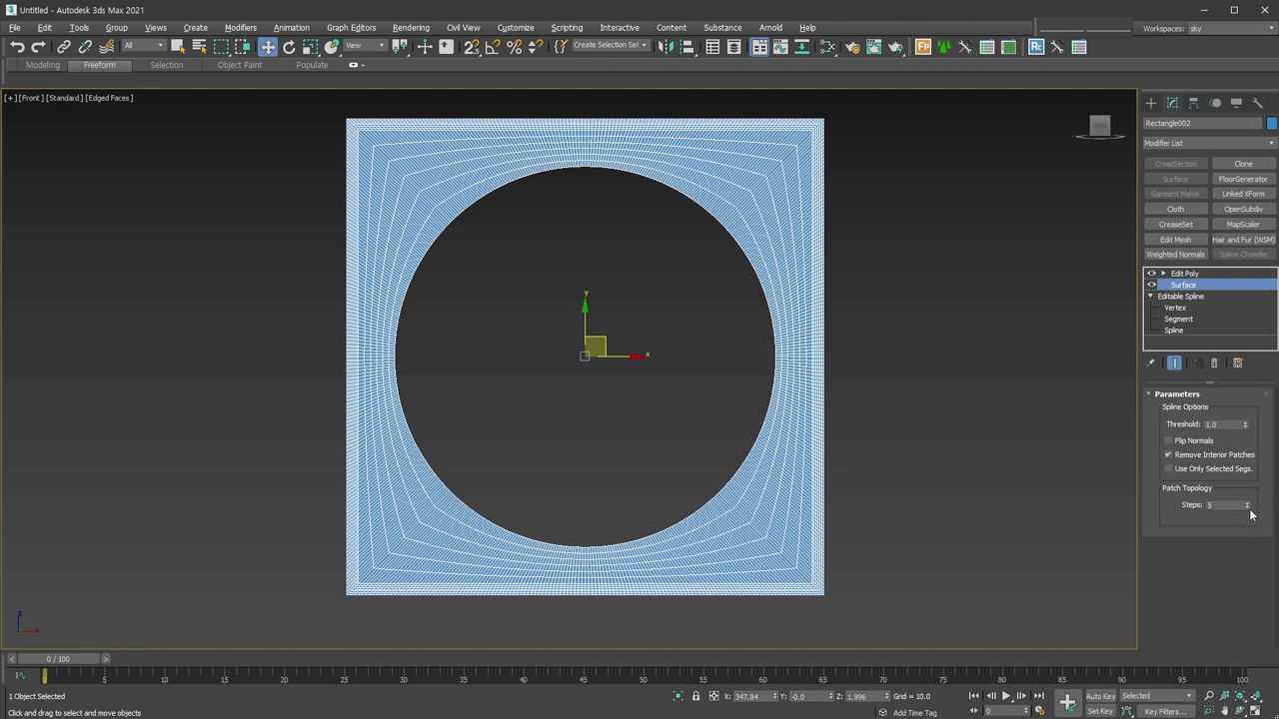
right_click(1249, 511)
click(1185, 273)
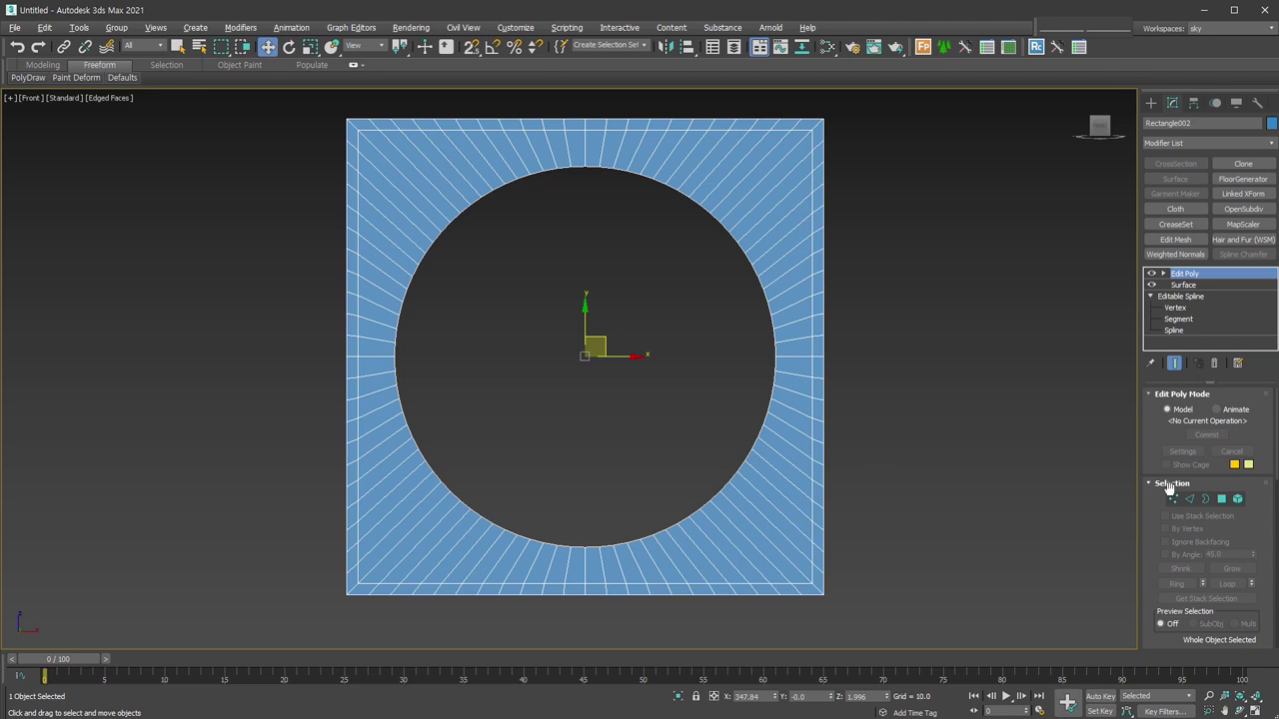
key(3)
click(716, 500)
Push the hole's border back in depth and scale it down to a small hole
mouse_move(713, 500)
alt+middle_down()
mouse_move(716, 470)
mouse_move(662, 486)
alt+middle_up()
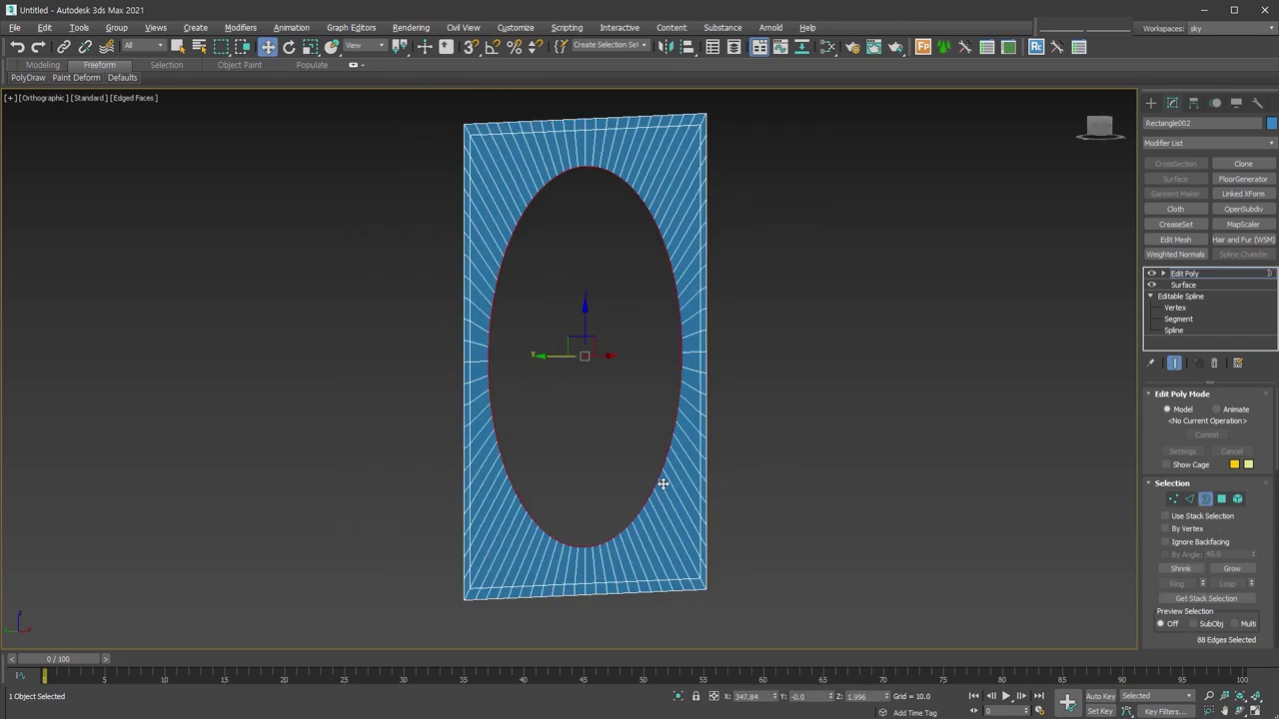
drag(557, 352, 693, 390)
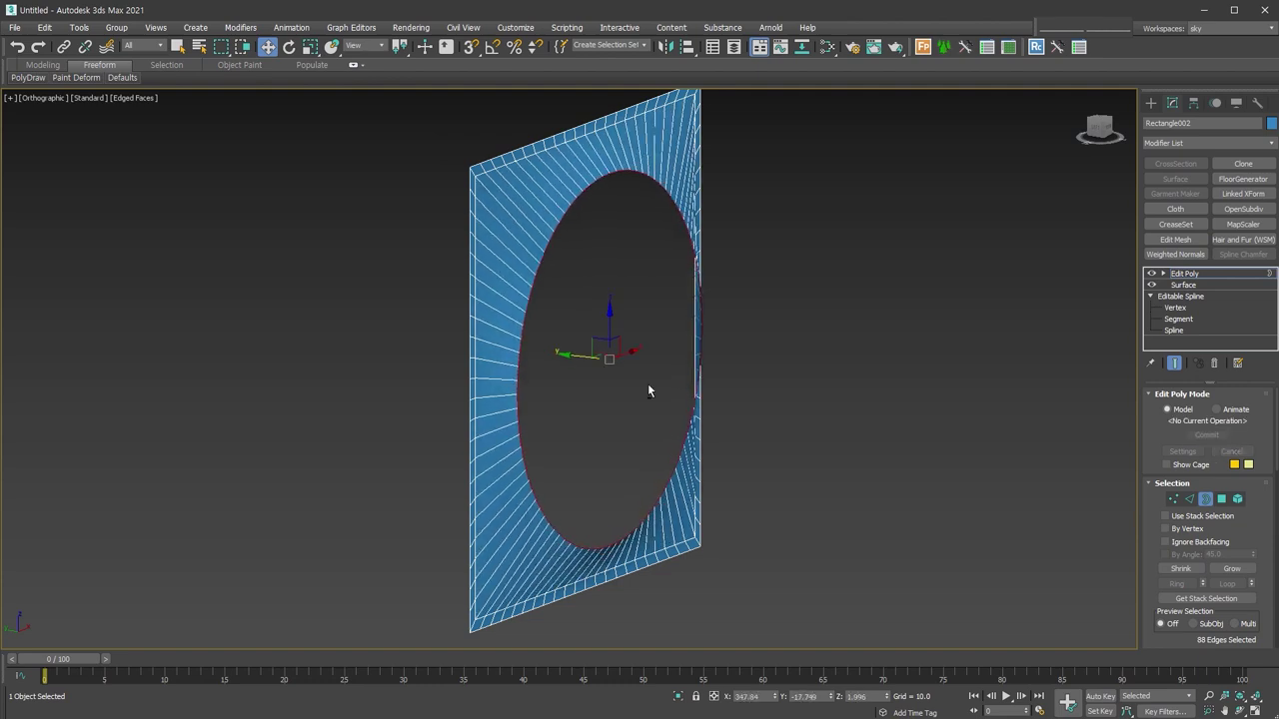
alt+middle_drag(693, 390, 603, 317)
right_click(602, 318)
click(639, 346)
drag(620, 339, 611, 193)
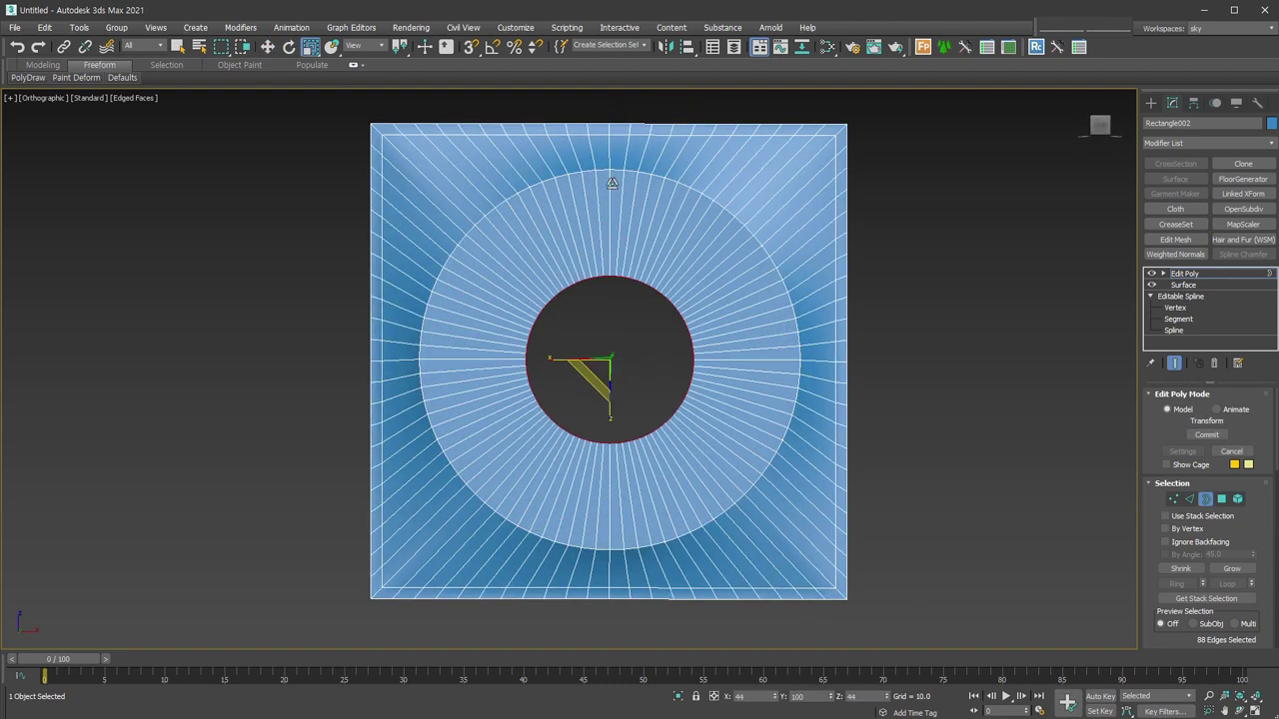
Scale the inner hole border down to about half its size
alt+middle_drag(676, 470, 768, 493)
key(w)
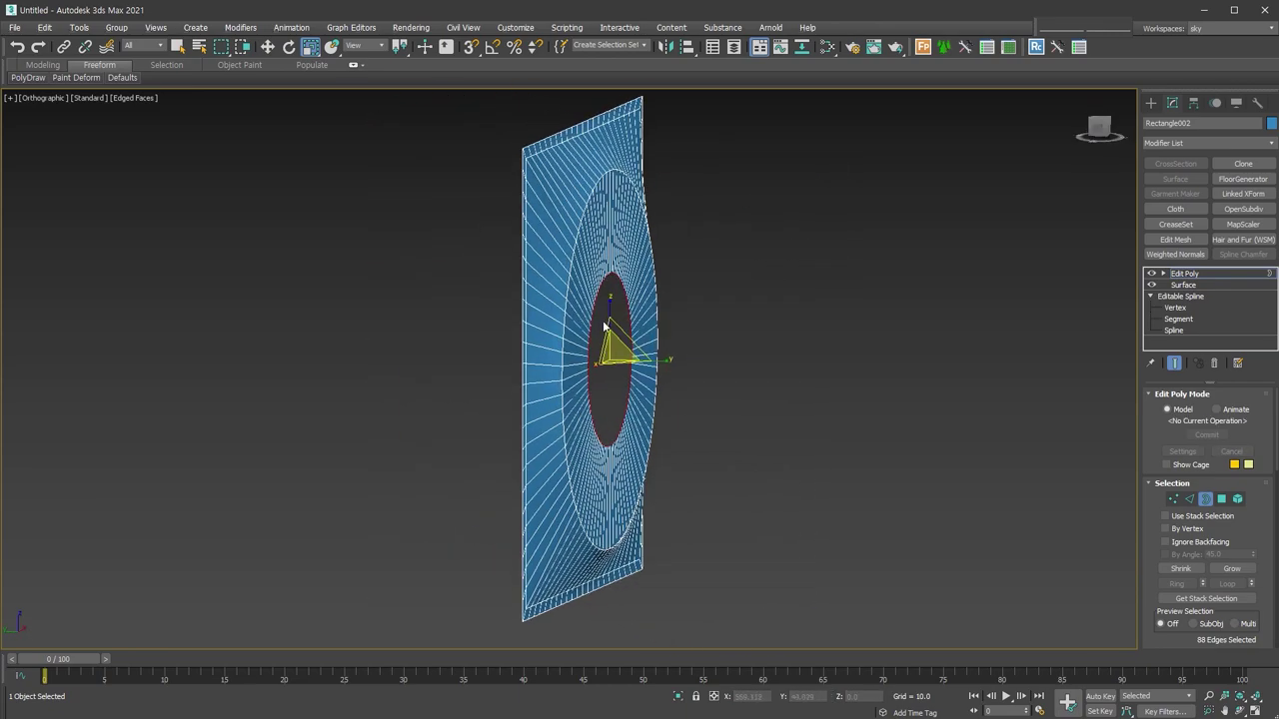
alt+middle_drag(590, 377, 625, 390)
scroll(622, 384, down, 2)
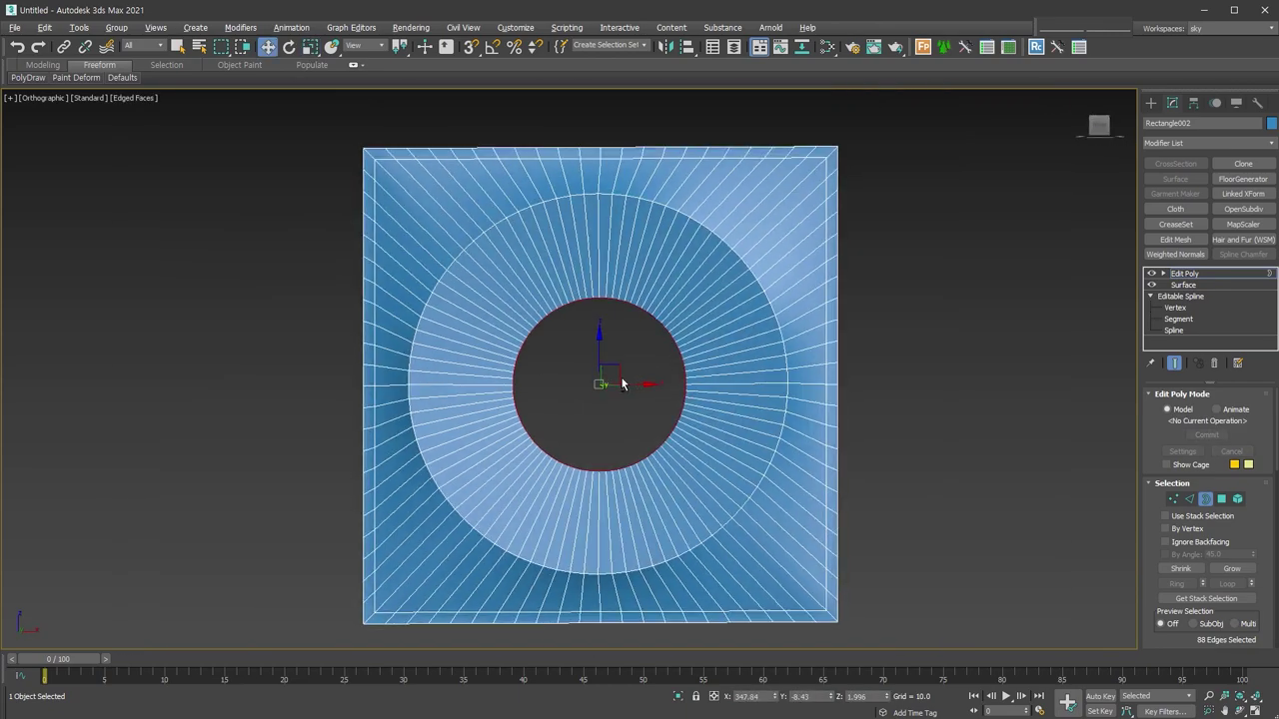
right_click(630, 347)
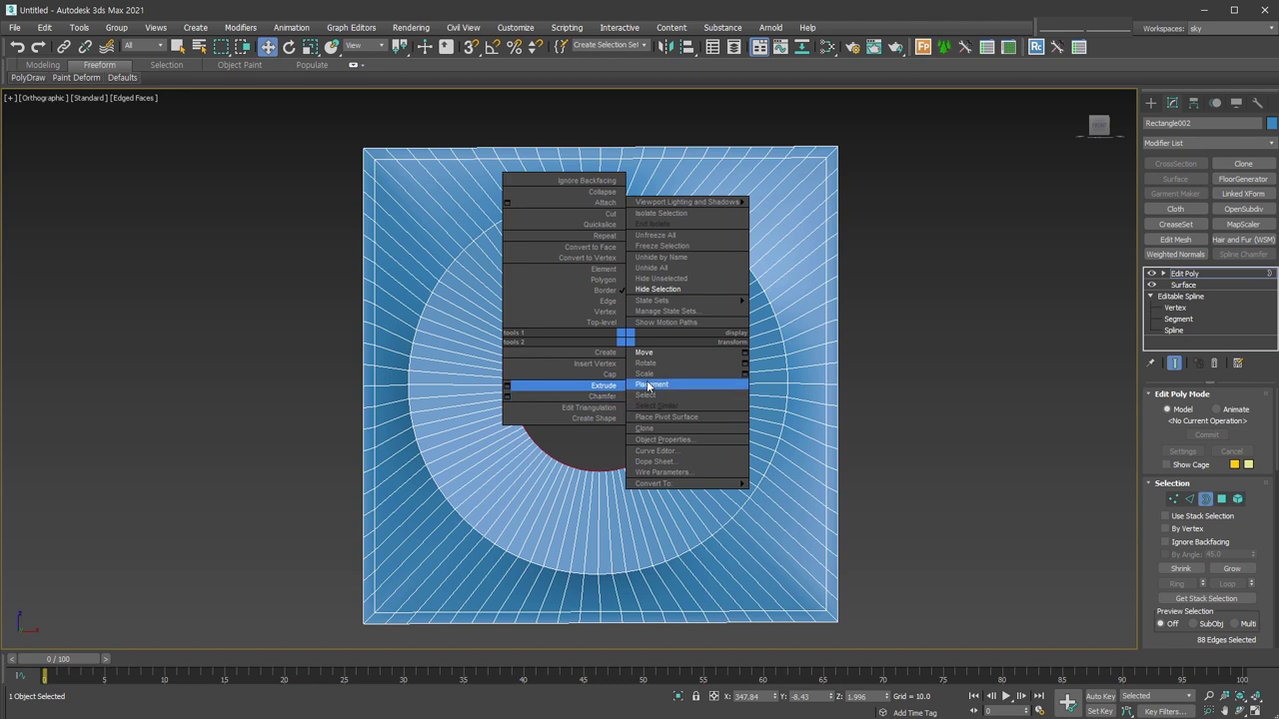
click(675, 396)
drag(606, 396, 802, 554)
Collapse the hole border to one centre point and collapse the stack to Editable Poly
scroll(1264, 543, down, 2)
scroll(1264, 543, down, 2)
scroll(1264, 543, down, 2)
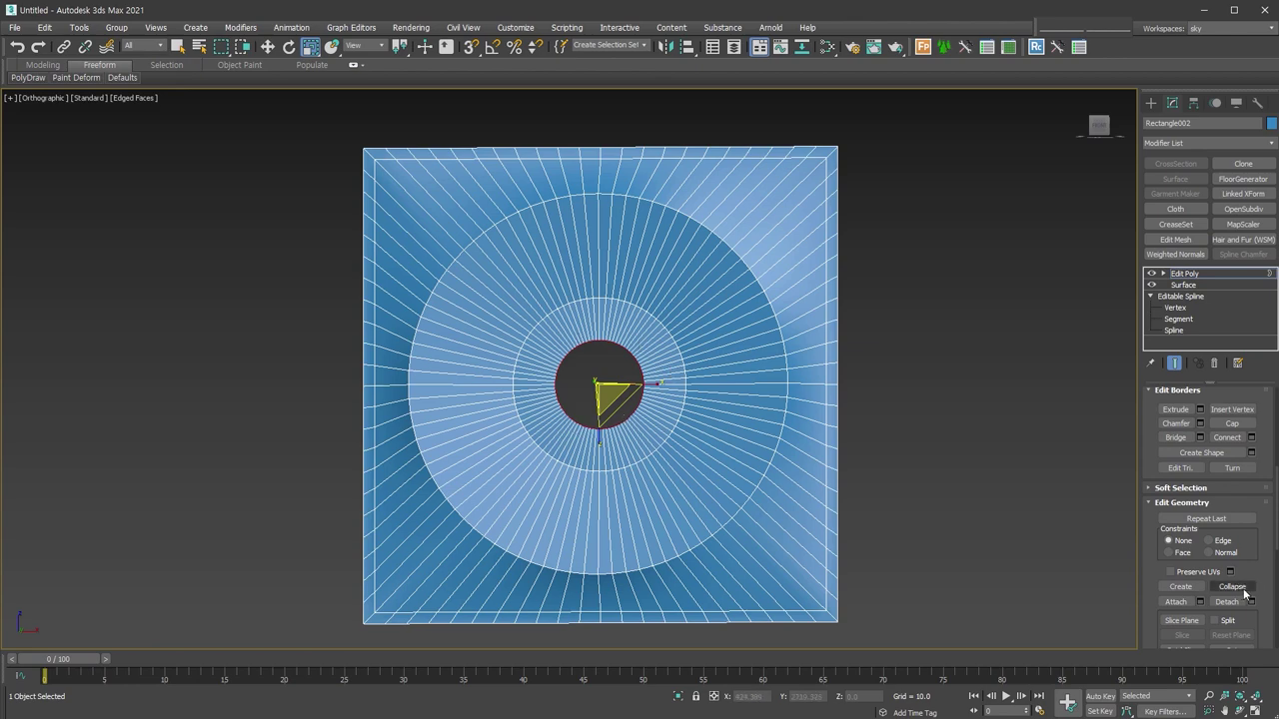
click(1253, 591)
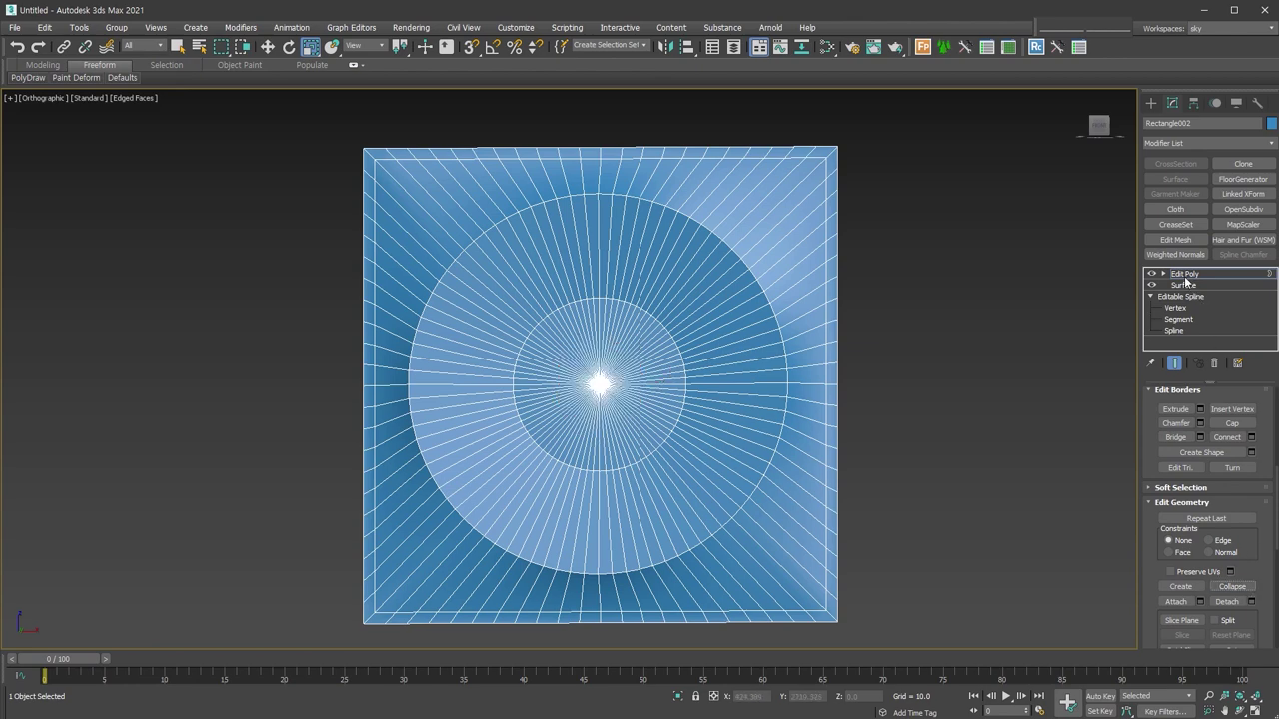
click(1189, 406)
scroll(600, 320, up, 5)
click(667, 251)
Chamfer the circular edge loop with Tri type and 22 segments, then remove the loop
double_click(666, 251)
scroll(738, 336, down, 4)
scroll(720, 371, down, 3)
alt+middle_drag(720, 371, 652, 443)
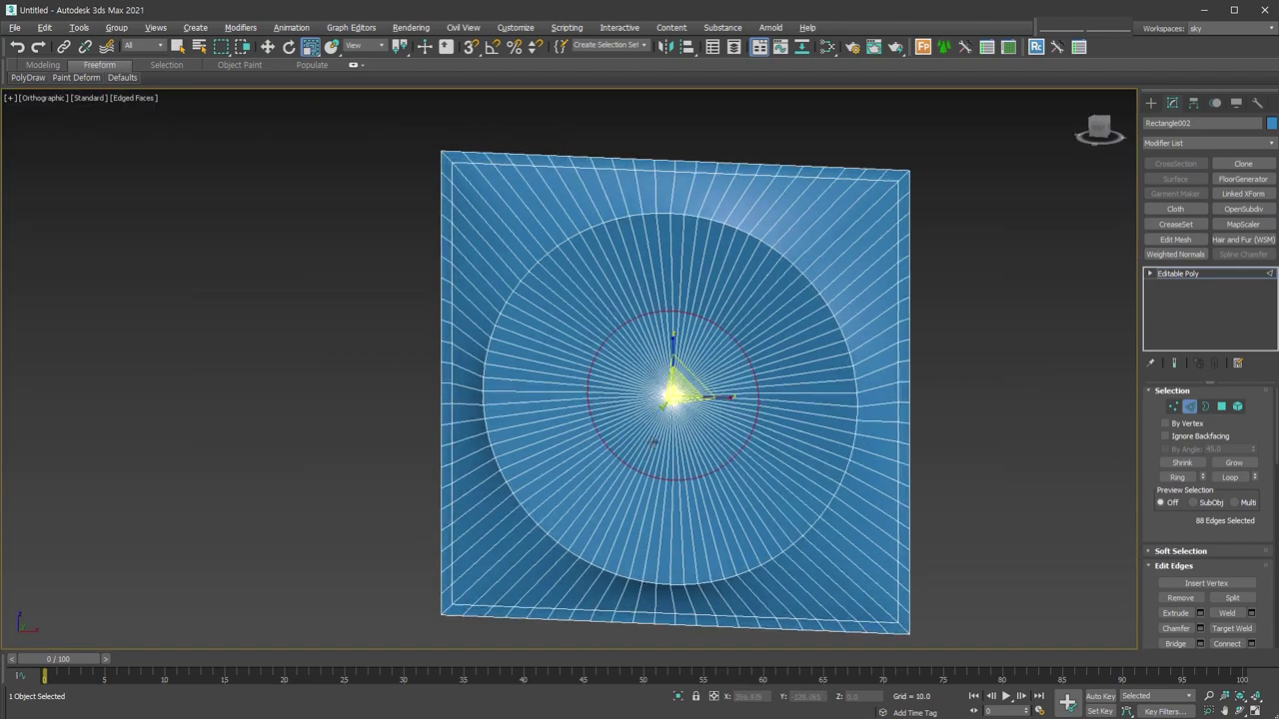
right_click(693, 351)
click(607, 430)
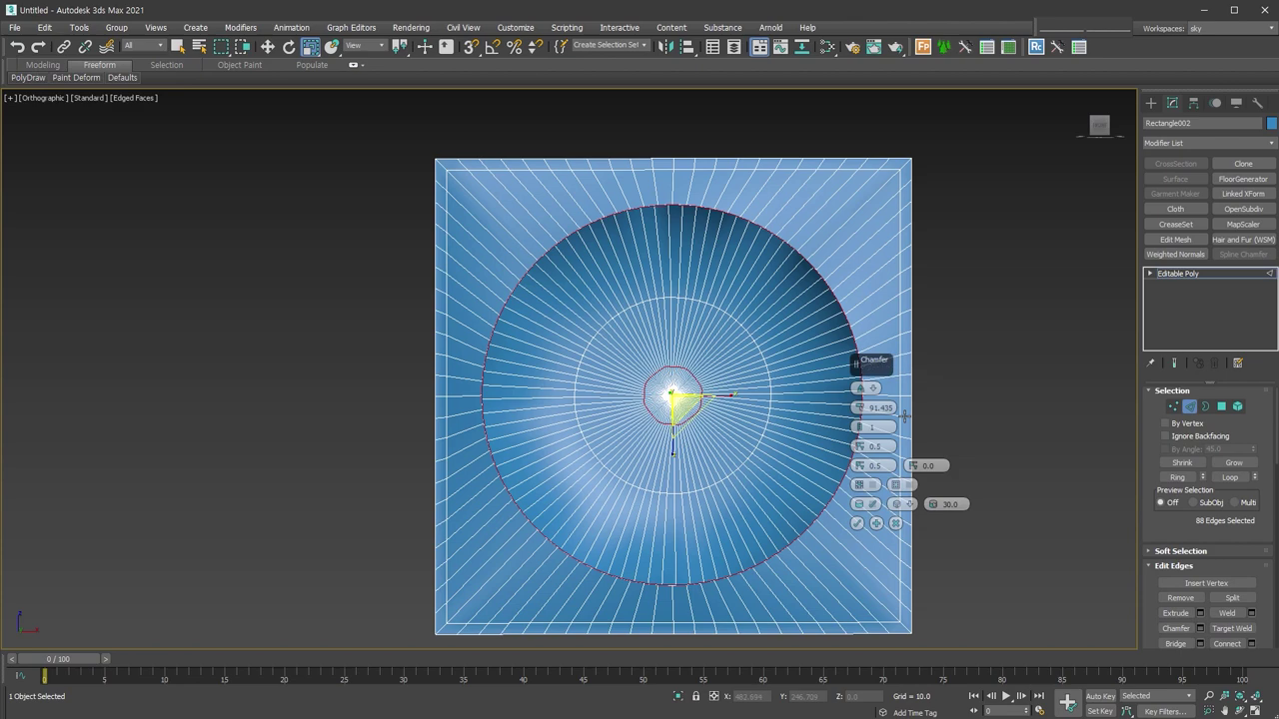
click(867, 387)
click(914, 412)
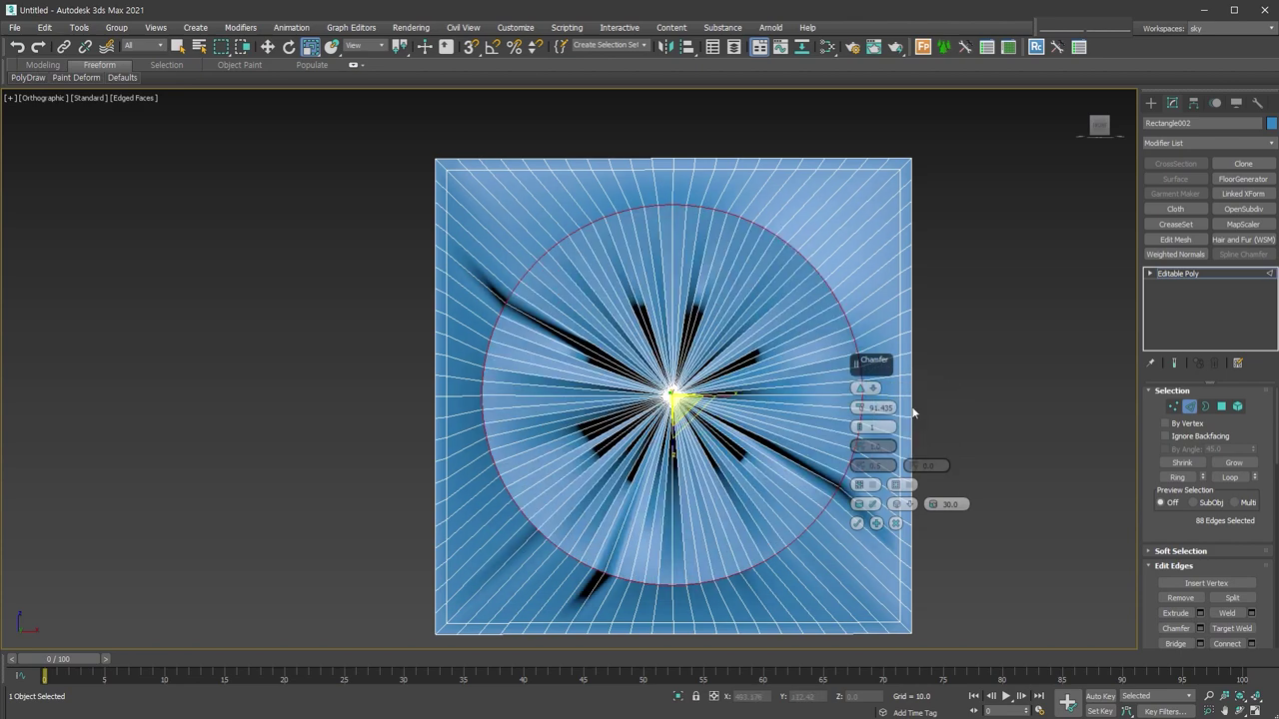
mouse_move(858, 428)
mouse_down()
mouse_move(856, 345)
mouse_move(859, 366)
mouse_up()
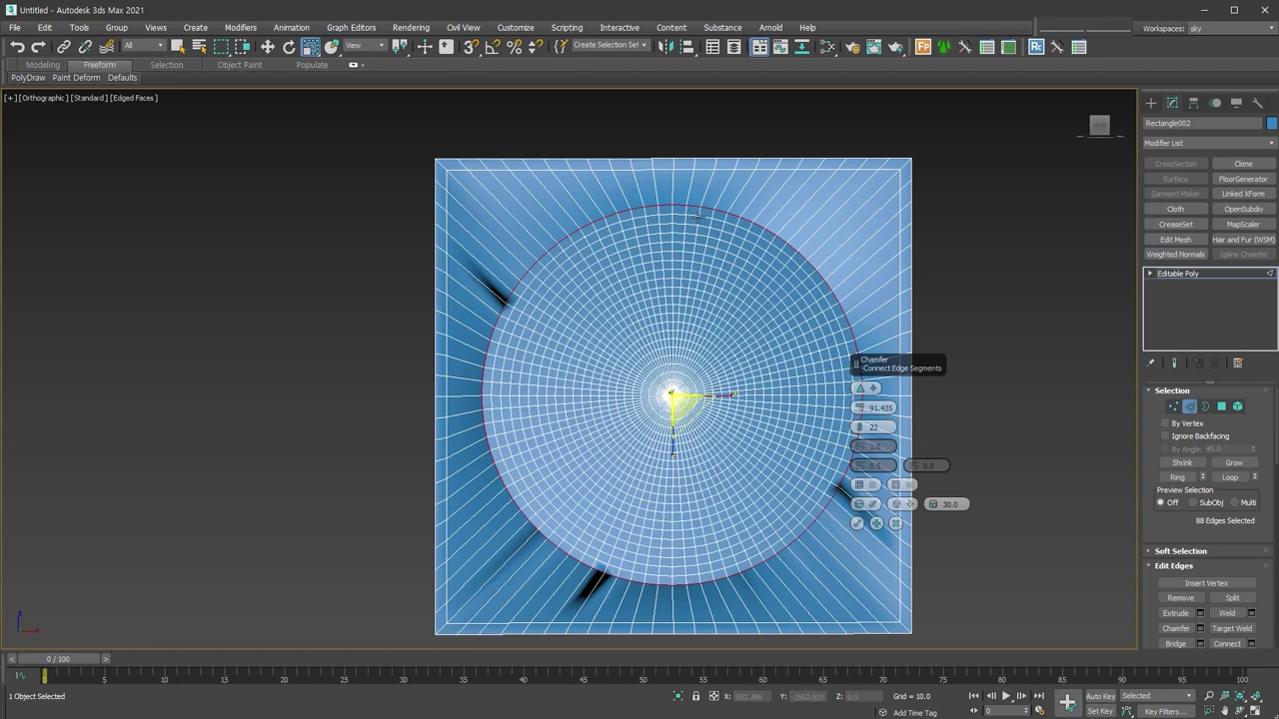
click(857, 524)
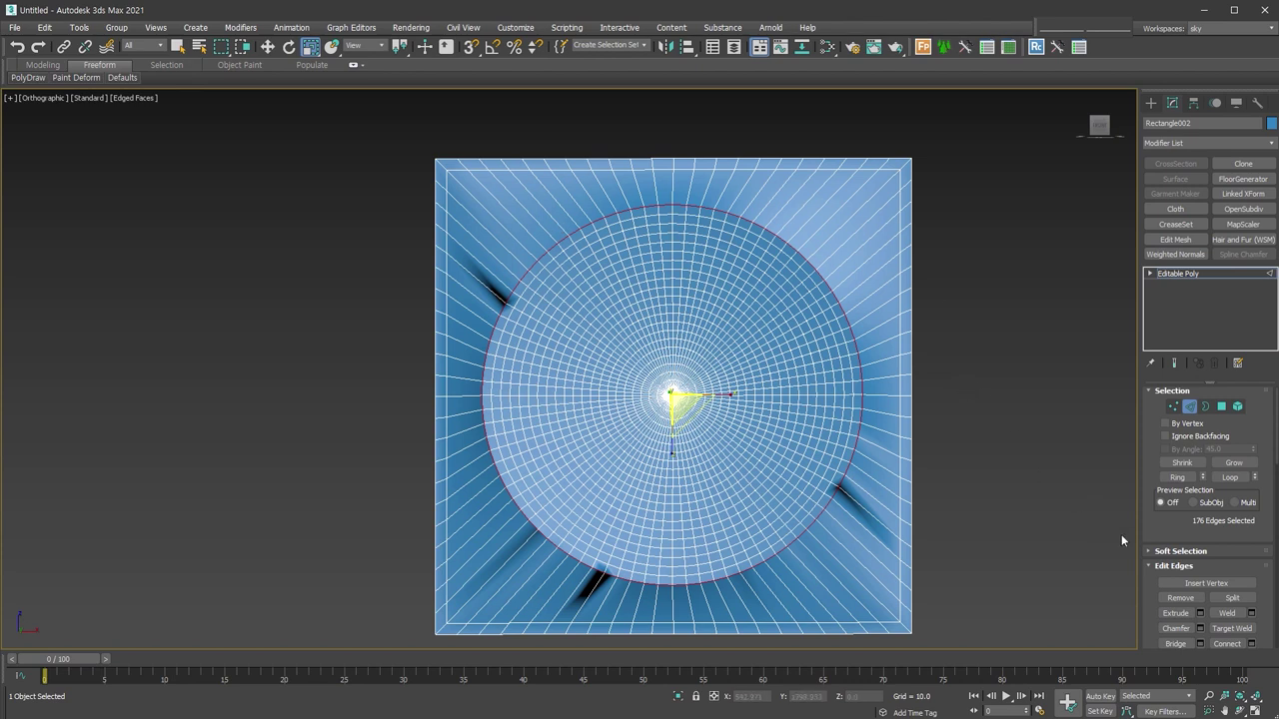
scroll(1157, 514, down, 1)
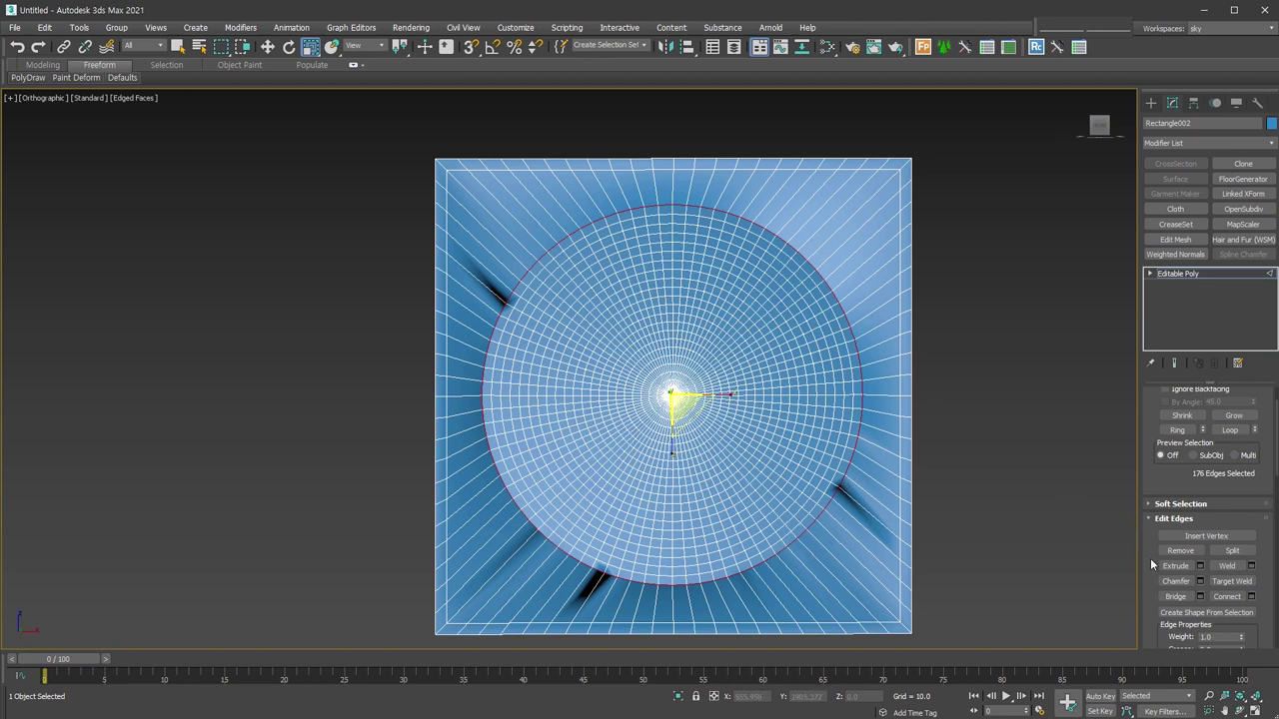
click(1180, 551)
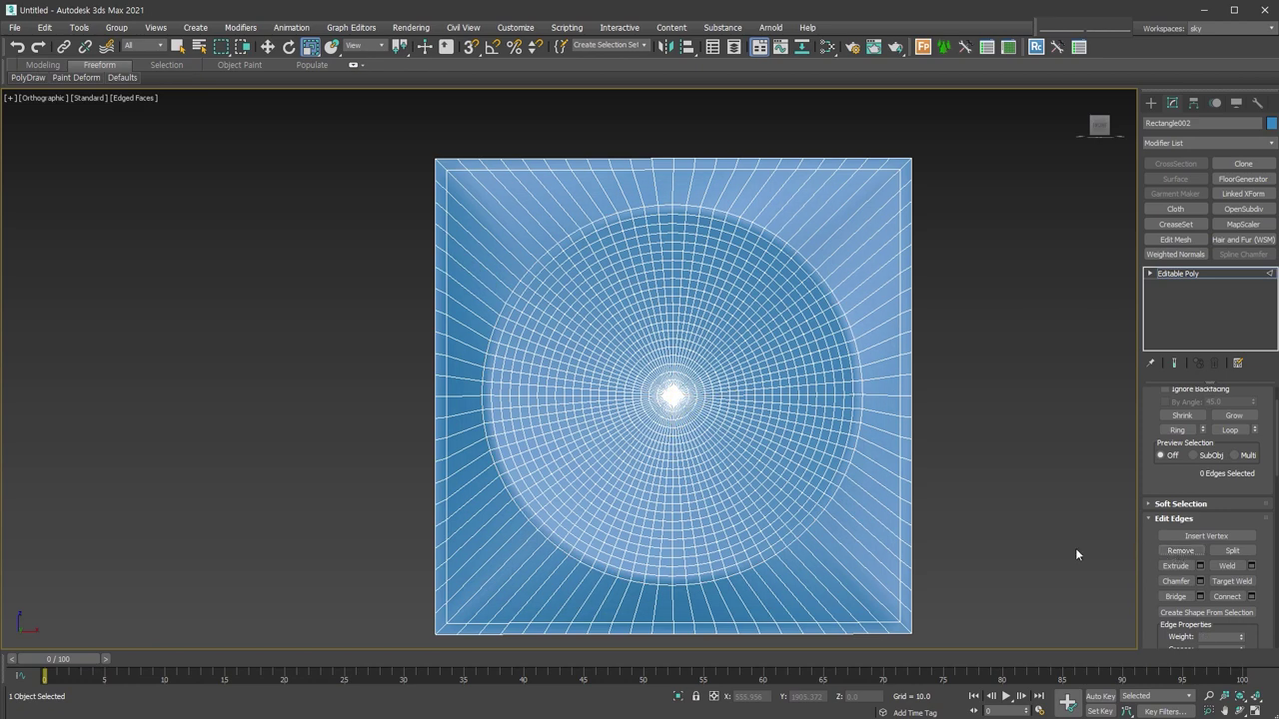
Orbit to a face-on view of the dished panel and display it in wireframe
alt+middle_drag(686, 432, 599, 306)
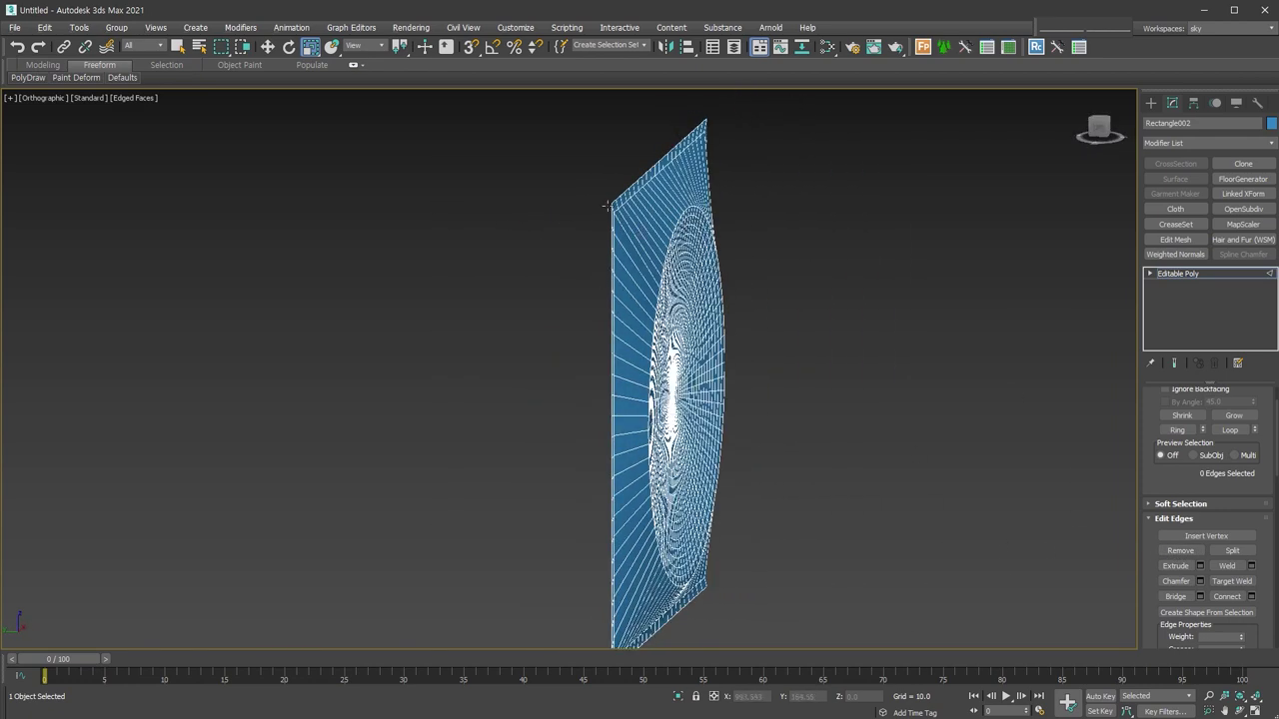
mouse_move(737, 201)
alt+middle_down()
mouse_move(582, 200)
mouse_move(694, 201)
alt+middle_up()
mouse_move(809, 221)
alt+middle_down()
mouse_move(870, 323)
mouse_move(786, 361)
mouse_move(758, 291)
alt+middle_up()
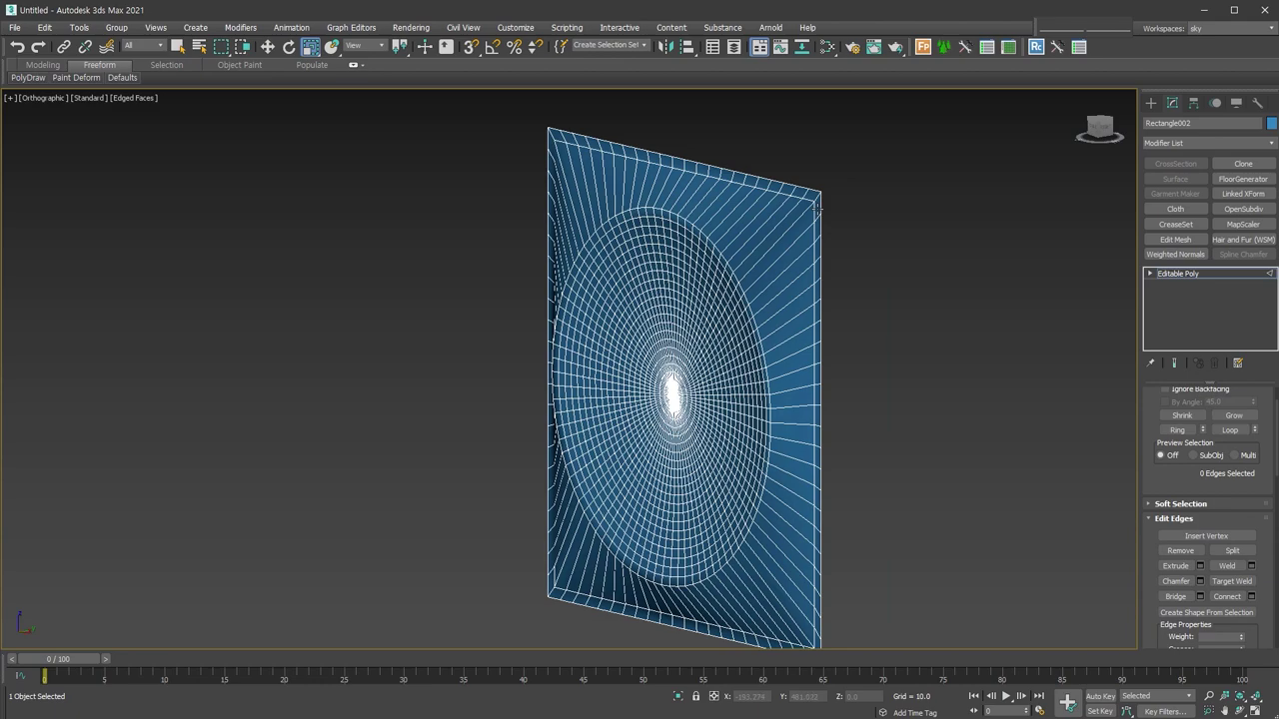
click(1097, 98)
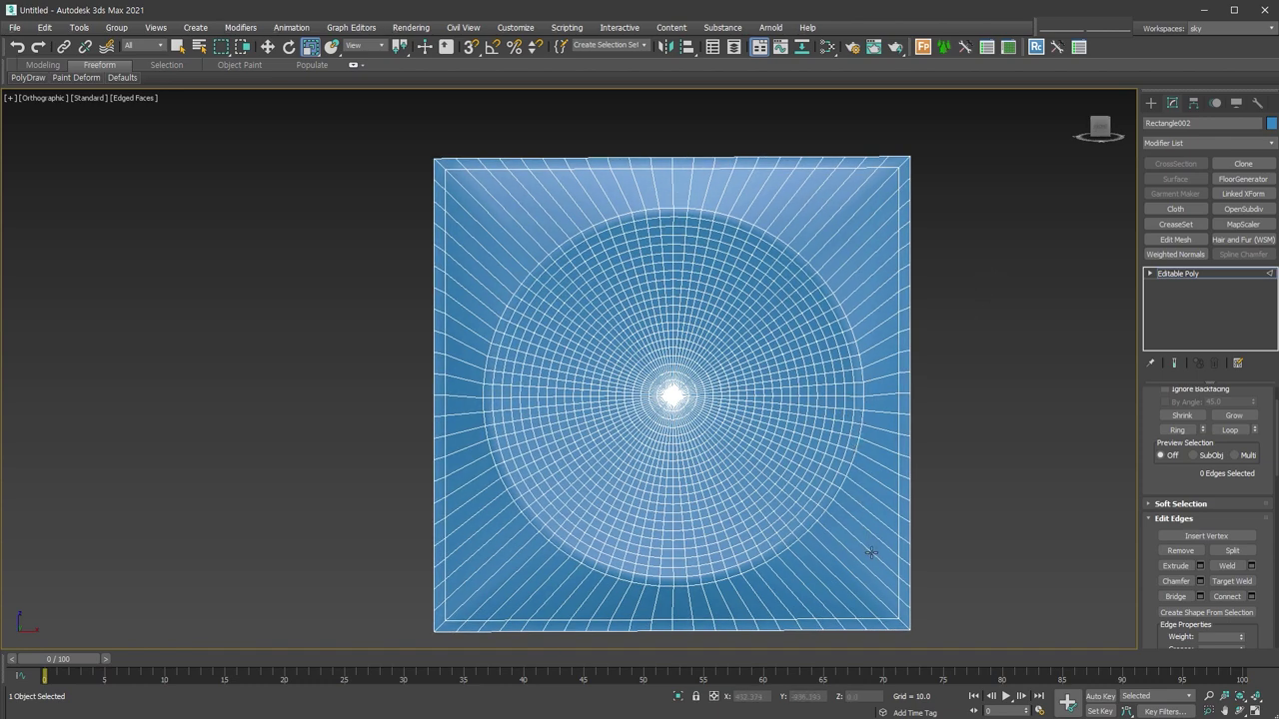
alt+middle_drag(872, 552, 928, 514)
key(F4)
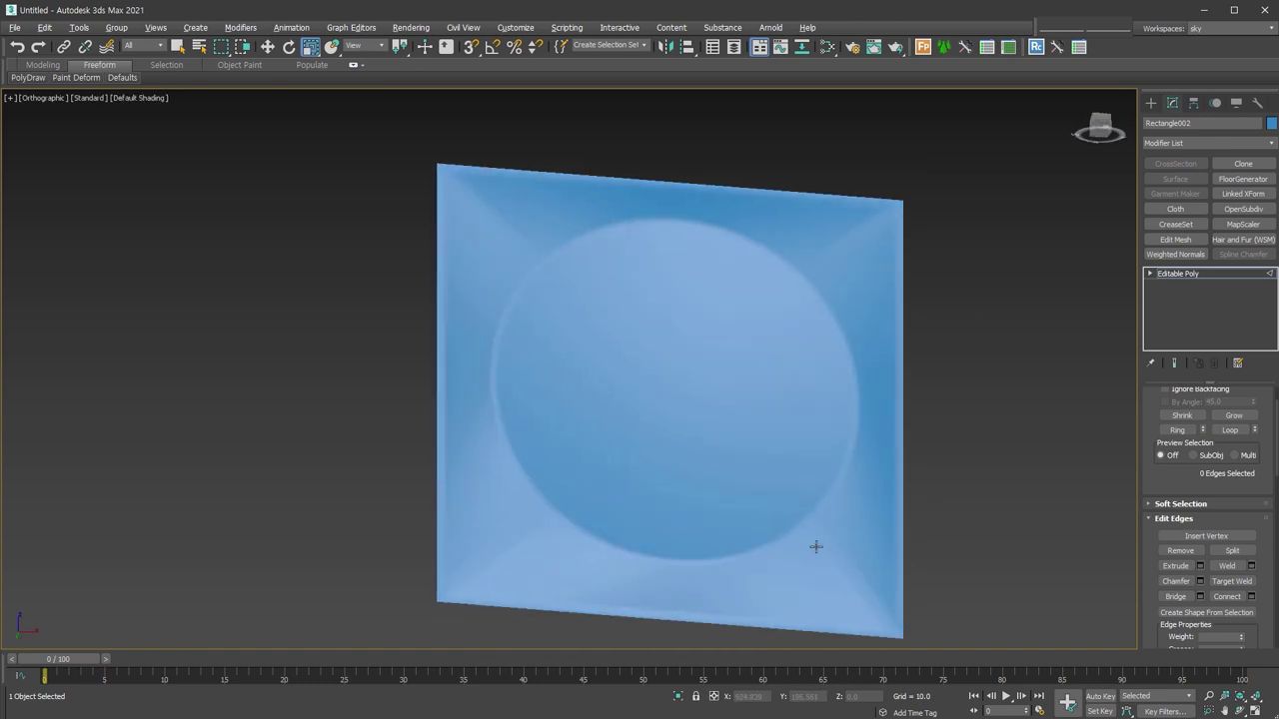
mouse_move(877, 587)
alt+middle_down()
mouse_move(882, 542)
mouse_move(874, 557)
alt+middle_up()
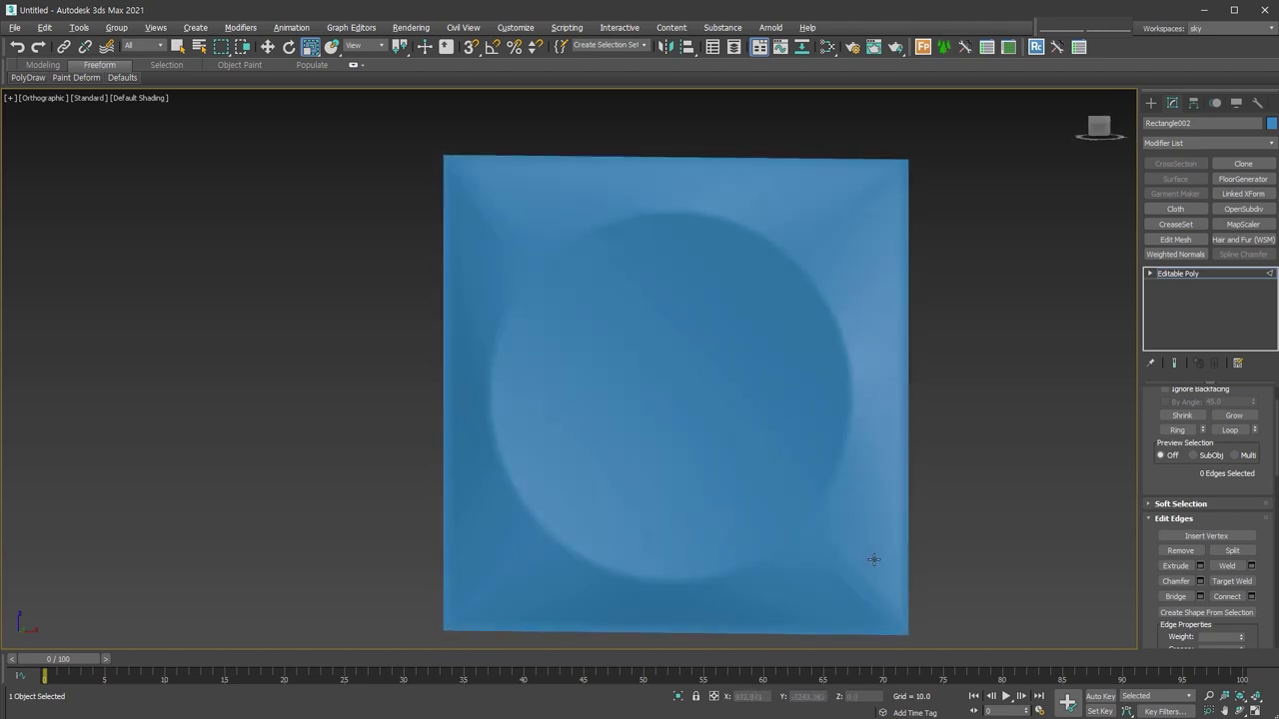
key(F3)
click(42, 64)
mouse_move(159, 77)
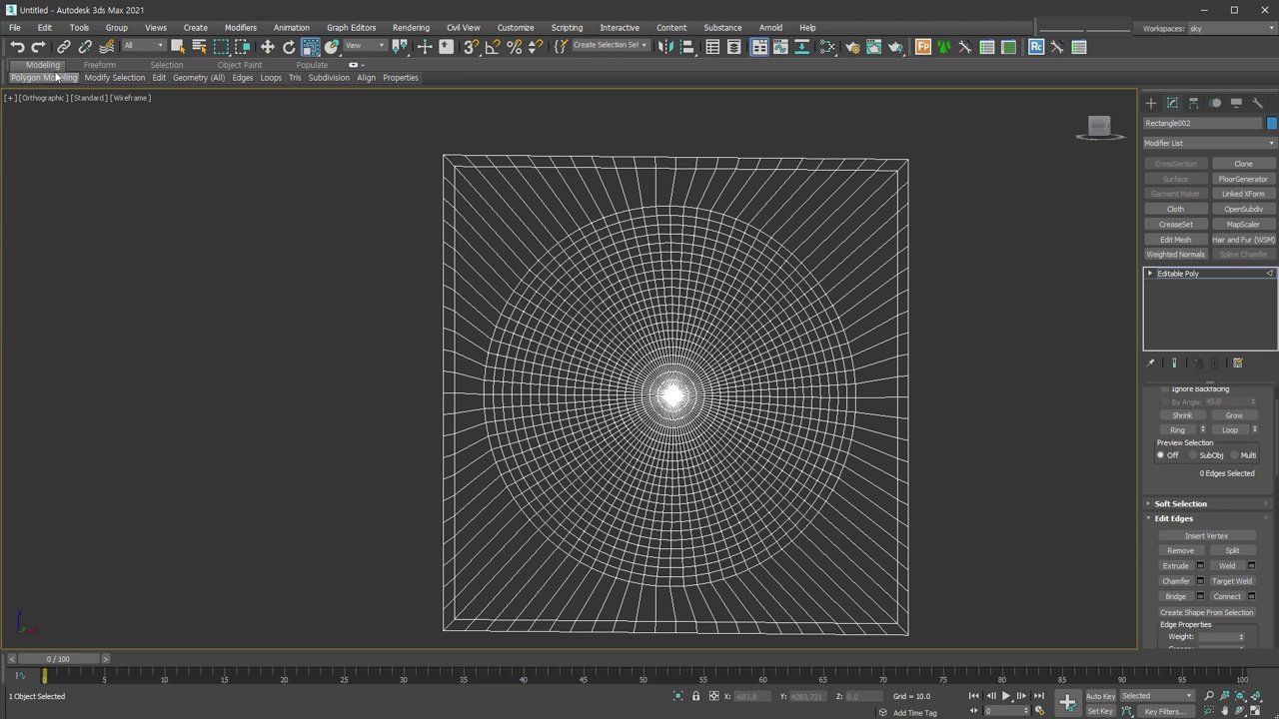
Insert a SwiftLoop edge loop between the dish and the square border
click(268, 110)
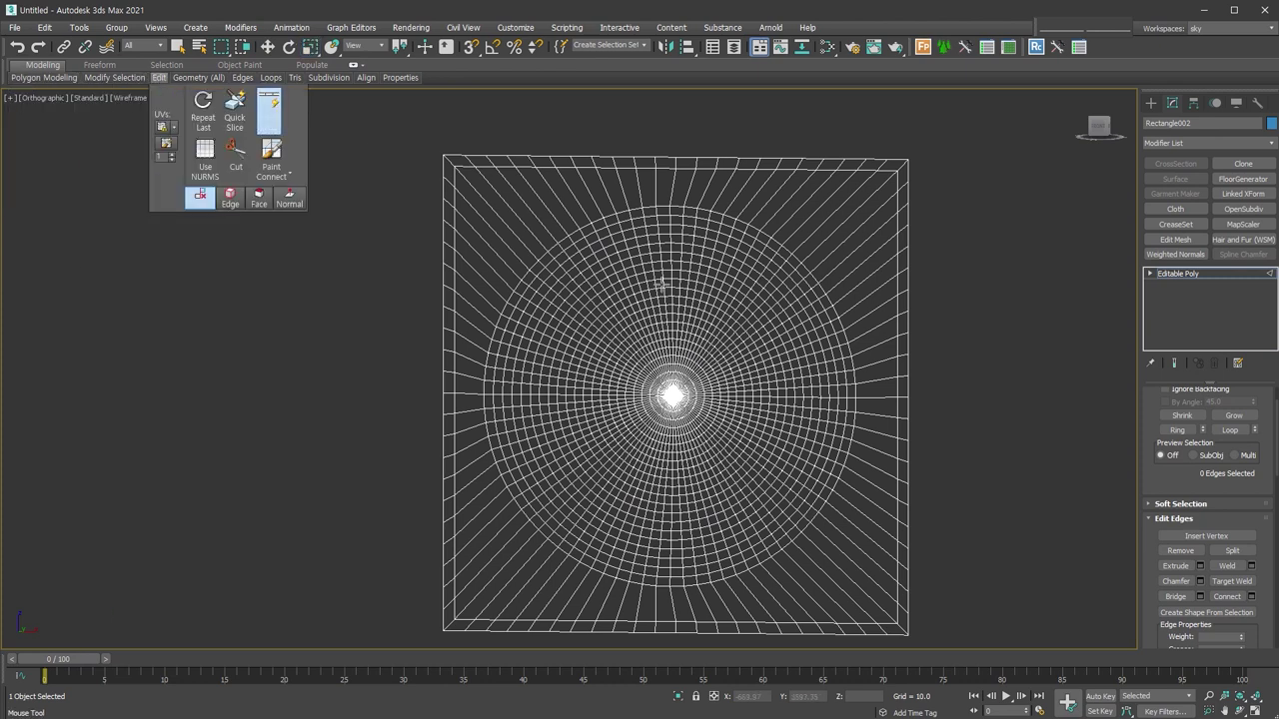
click(508, 210)
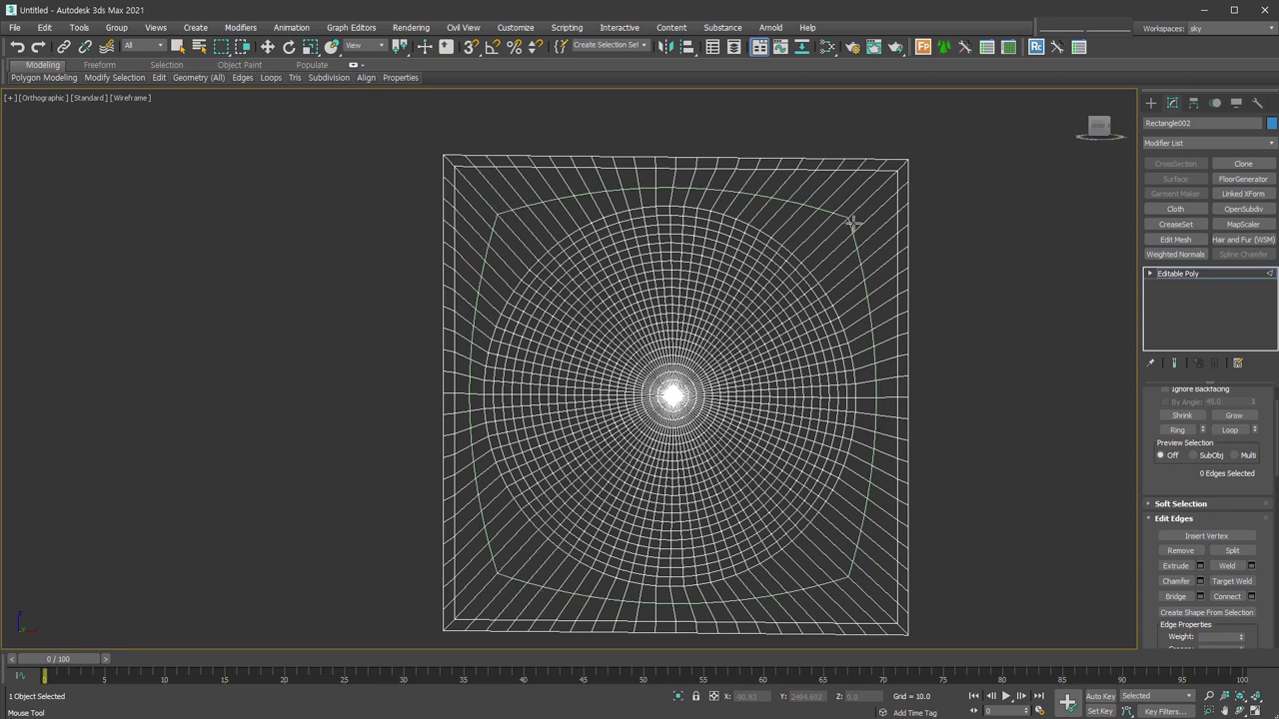
click(853, 222)
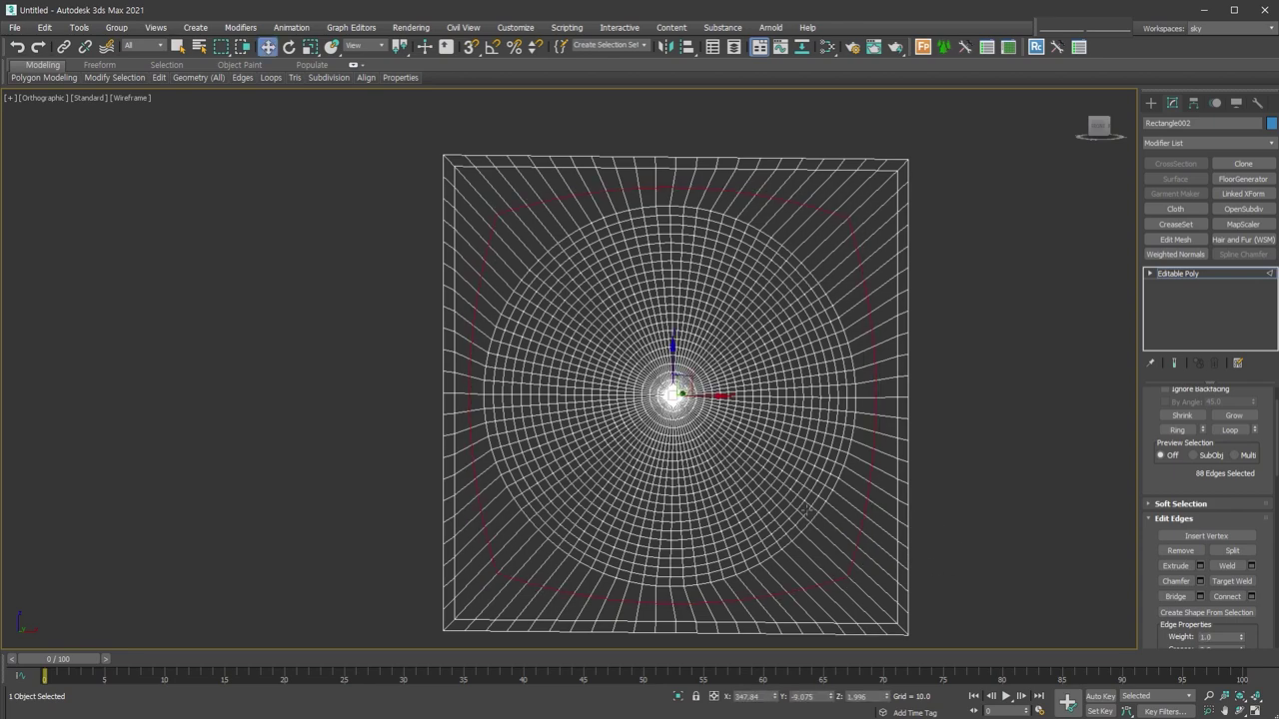
alt+middle_drag(856, 528, 862, 428)
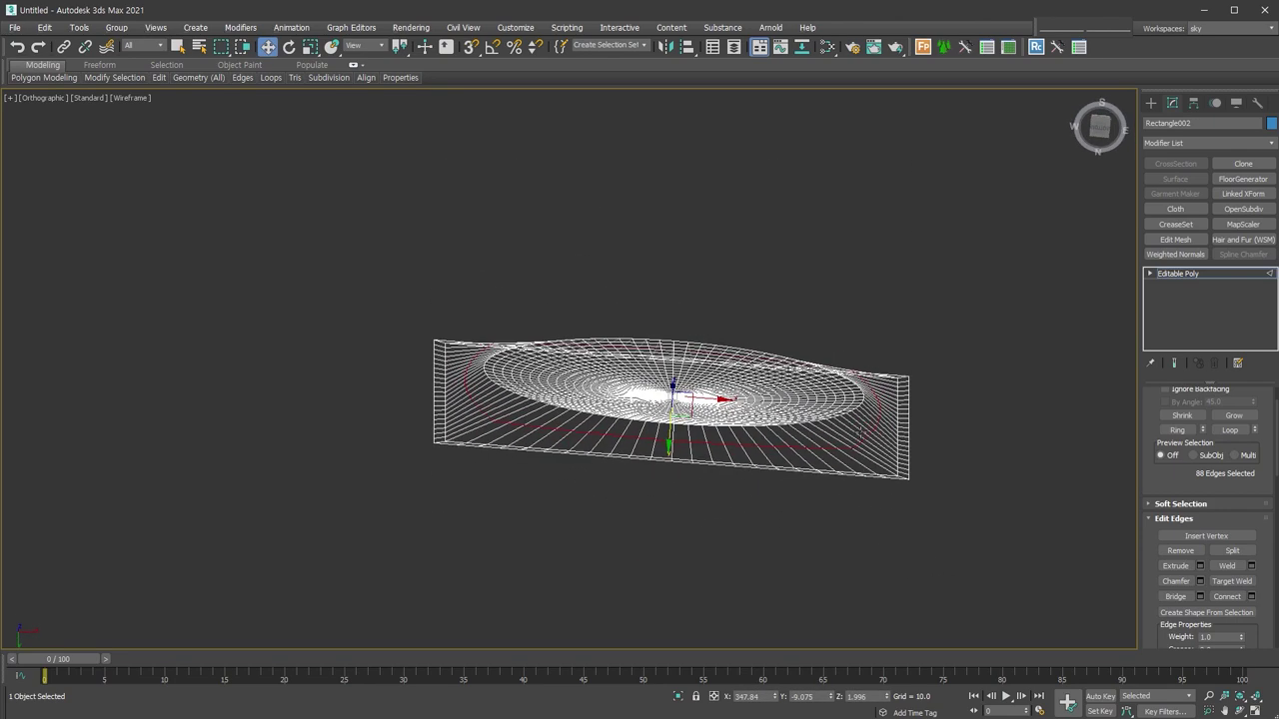
right_click(857, 431)
click(737, 511)
Chamfer the new loop by 91.435 with 22 segments and show edged faces
alt+middle_drag(900, 340, 904, 437)
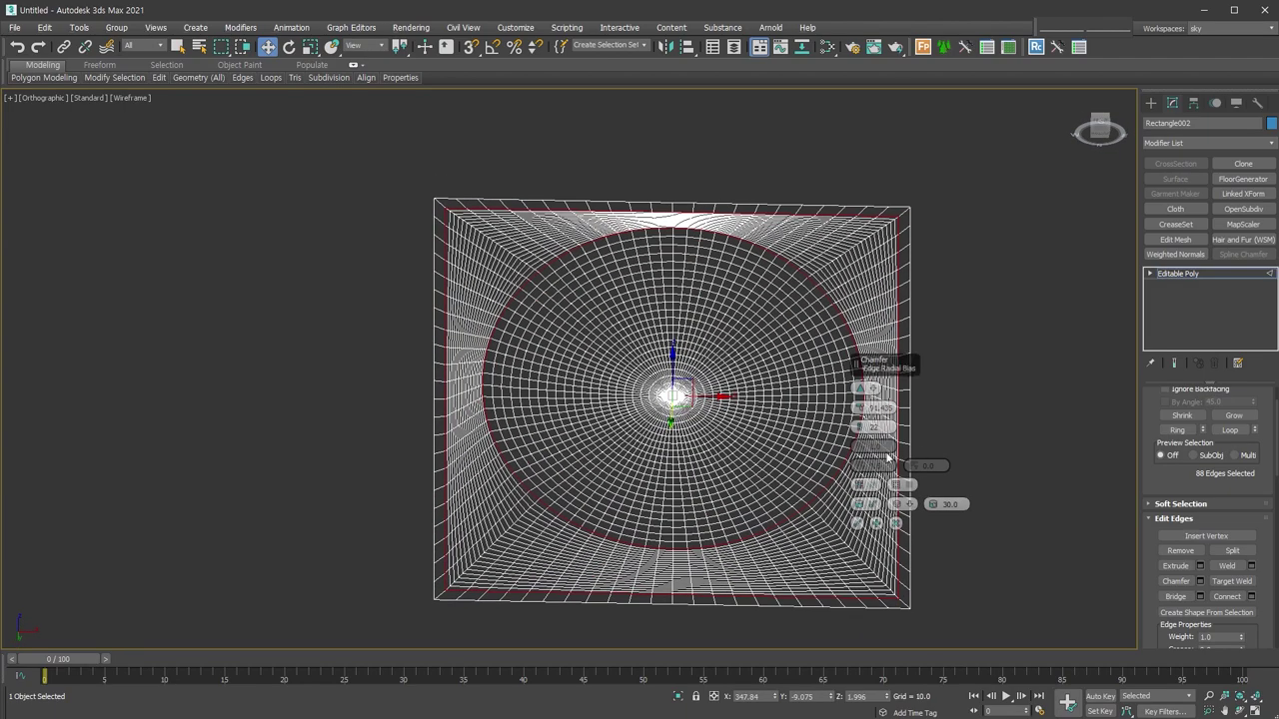
drag(857, 365, 947, 309)
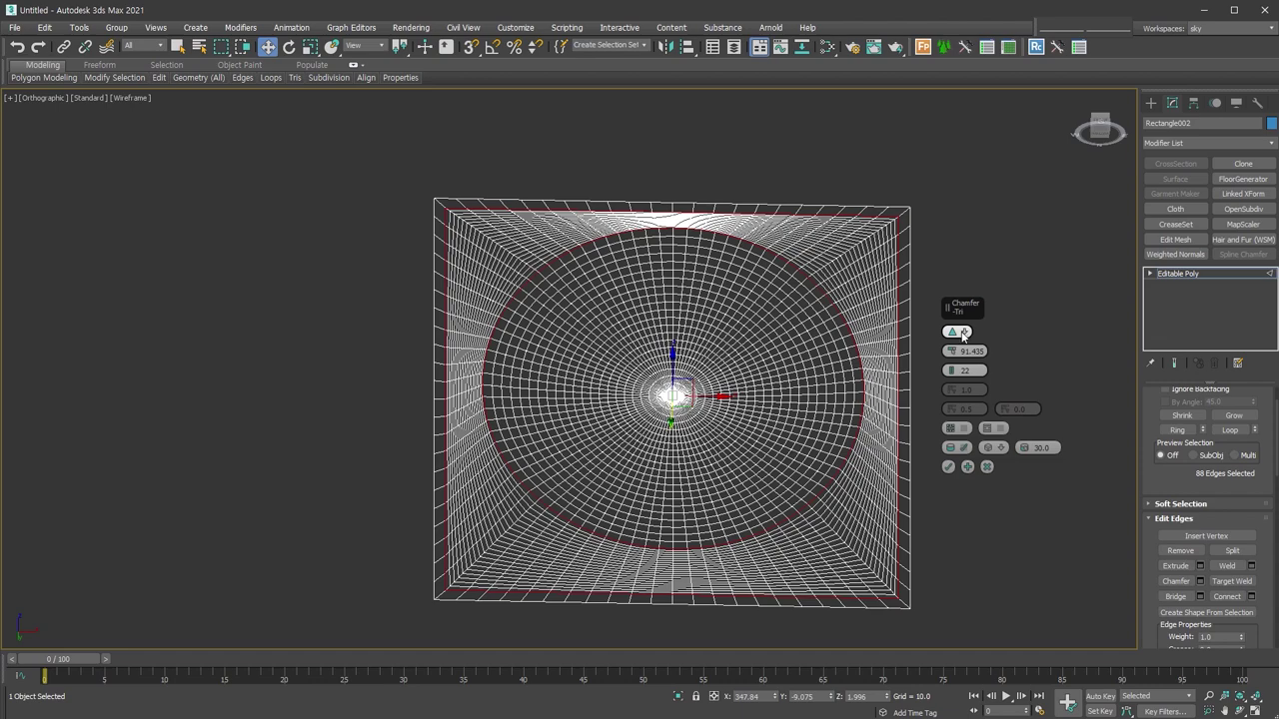
alt+middle_drag(962, 335, 1014, 337)
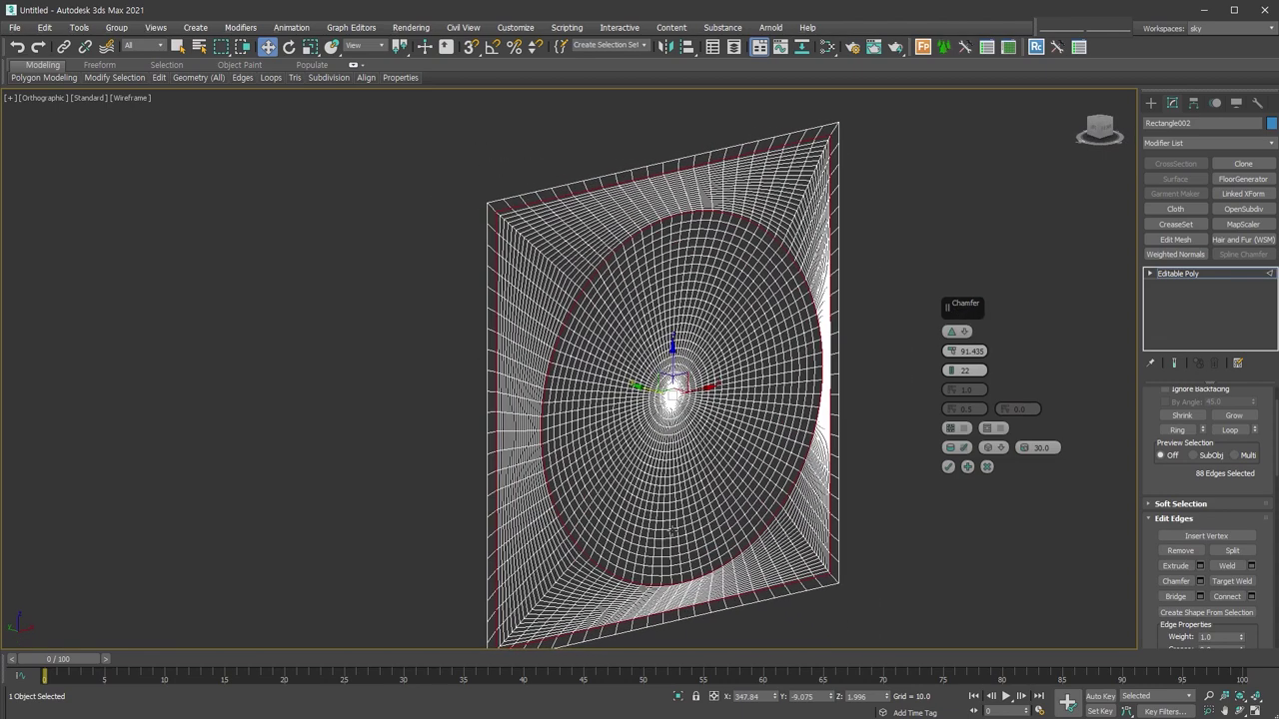
key(F3)
mouse_move(781, 425)
alt+middle_down()
mouse_move(862, 437)
mouse_move(822, 346)
alt+middle_up()
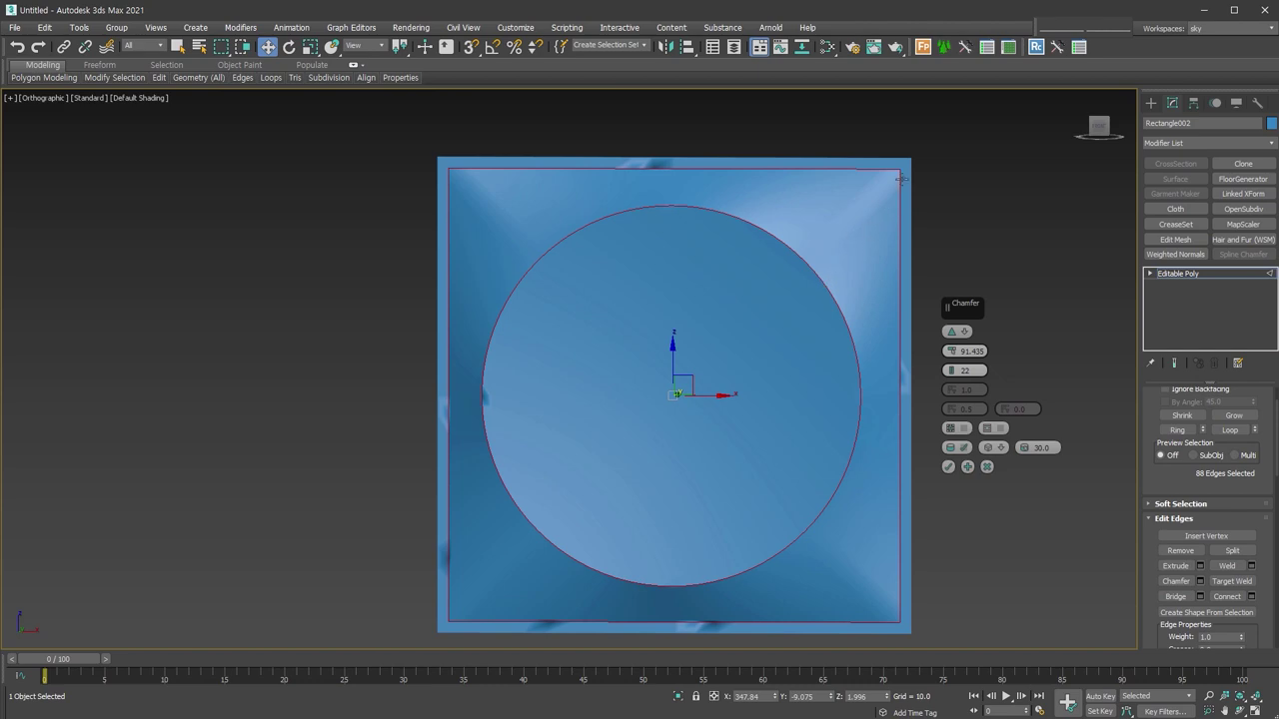
alt+middle_drag(841, 515, 894, 596)
click(948, 466)
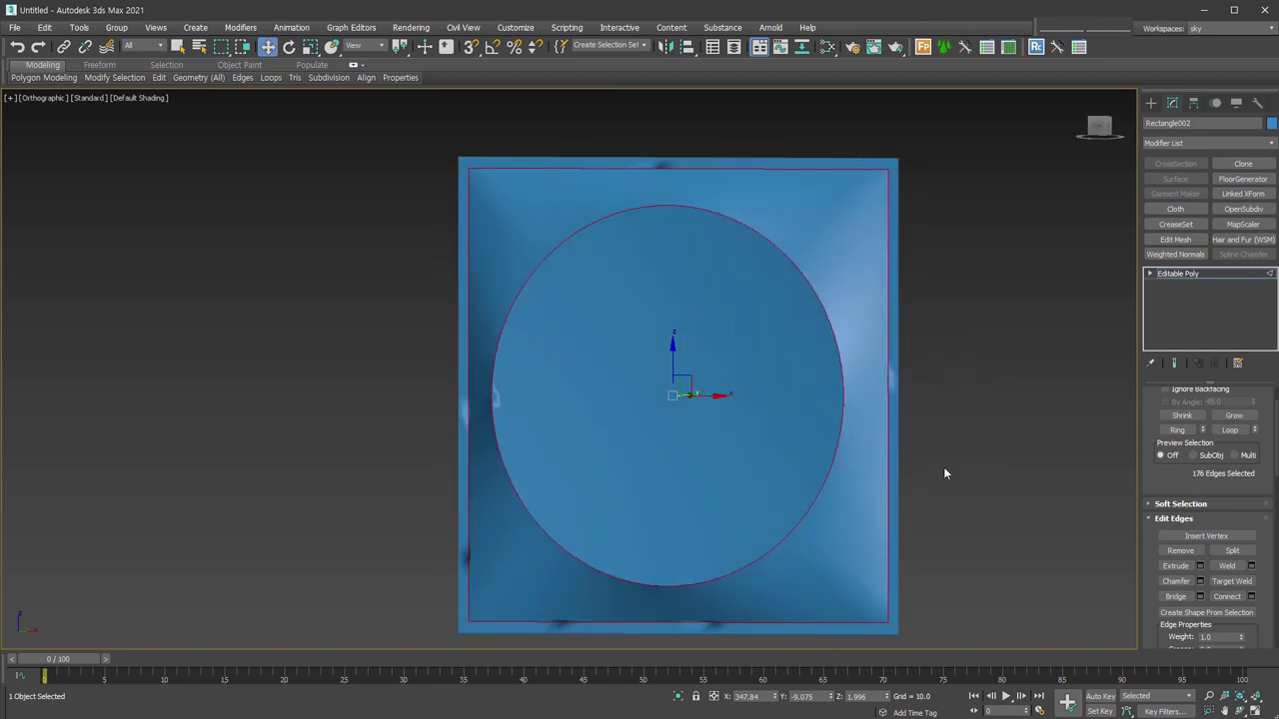
alt+middle_drag(757, 443, 837, 458)
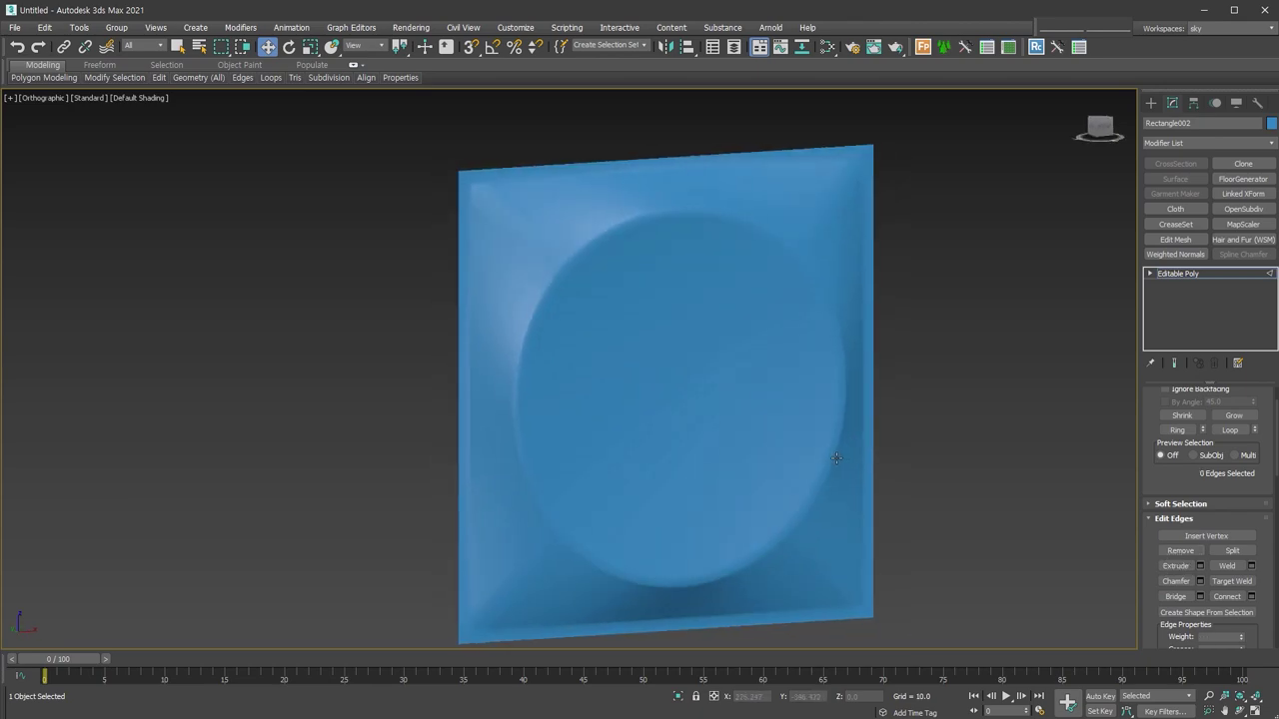
key(F4)
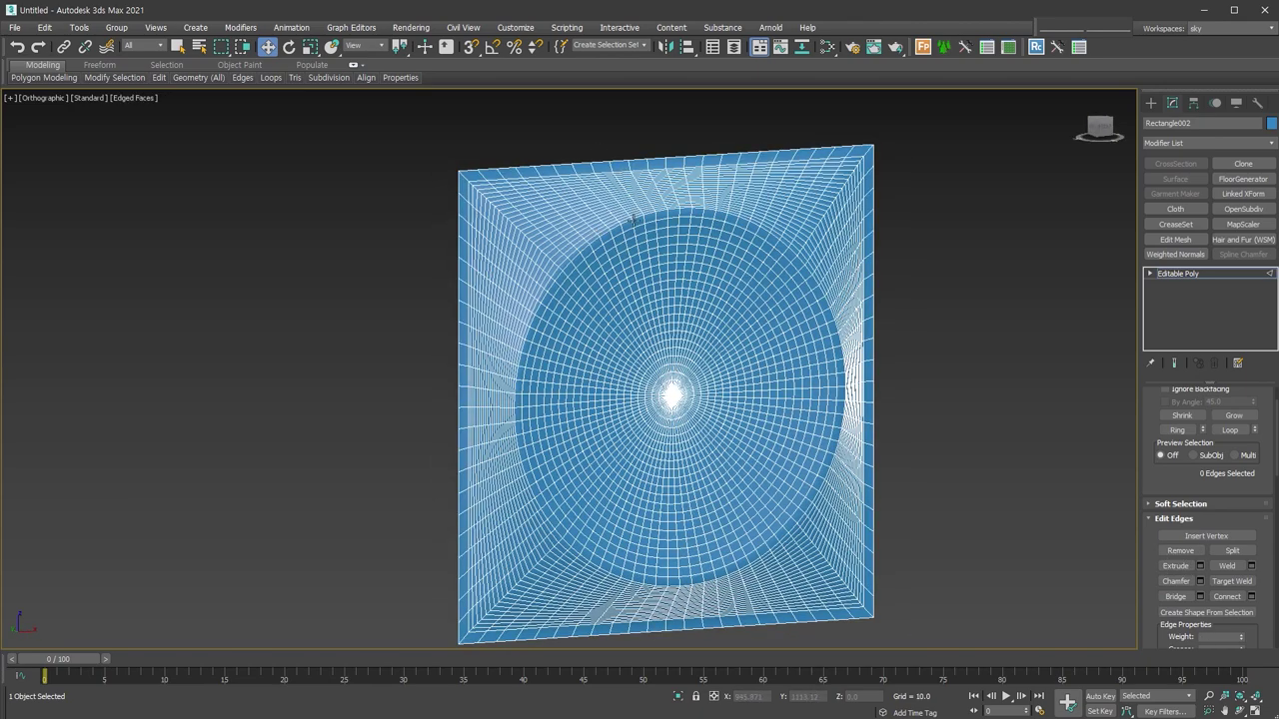
Select the dish rim edge loop, try a chamfer, then undo it
scroll(625, 220, up, 5)
double_click(670, 200)
right_click(666, 223)
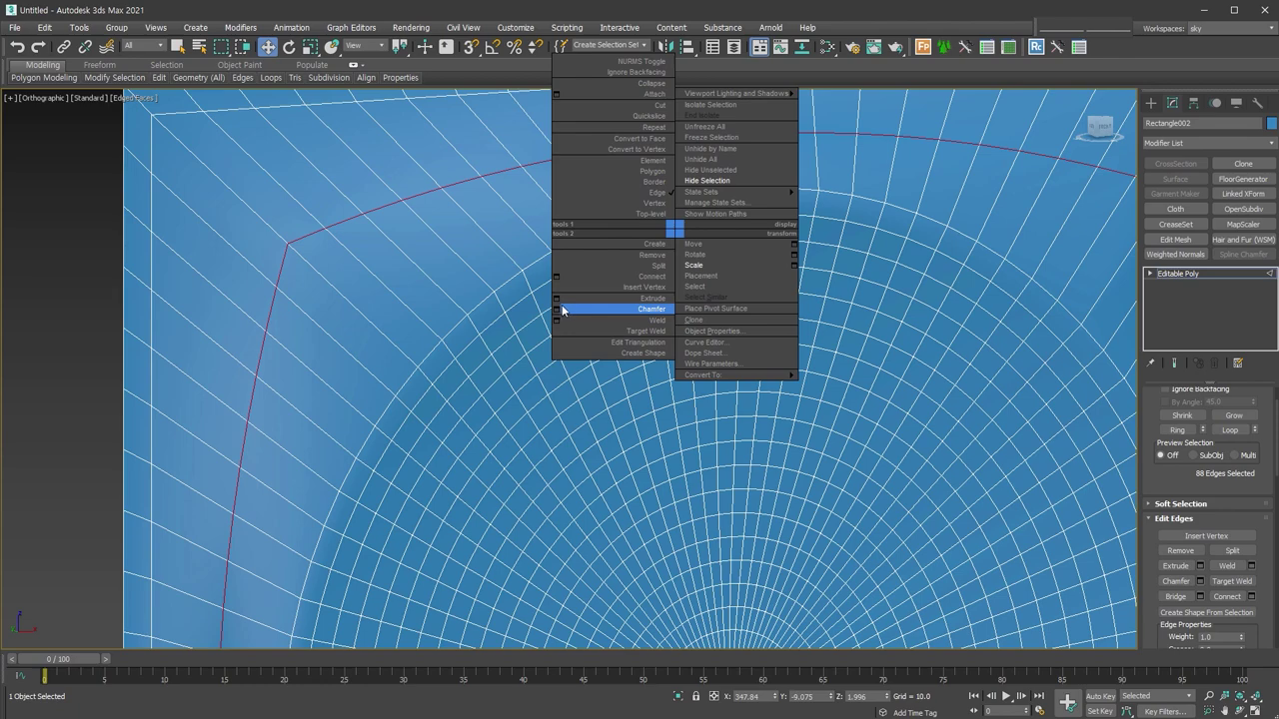
click(600, 311)
drag(957, 365, 956, 385)
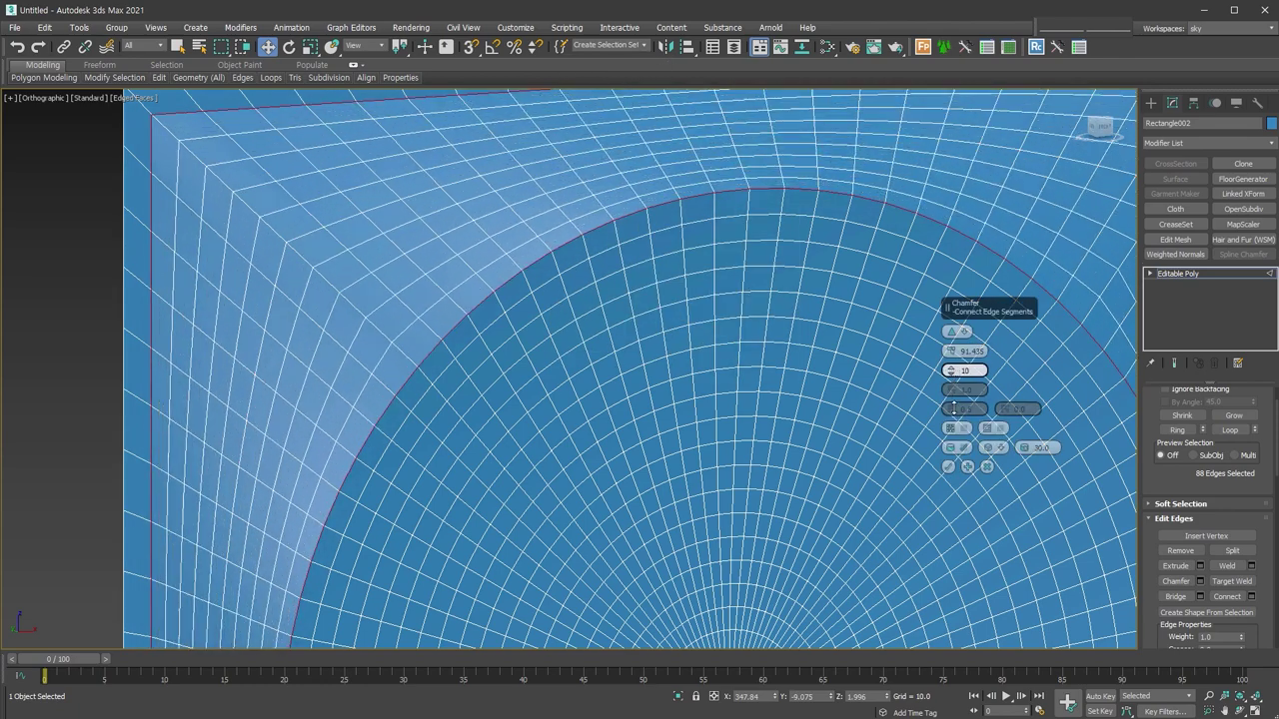
click(949, 467)
key(ctrl+z)
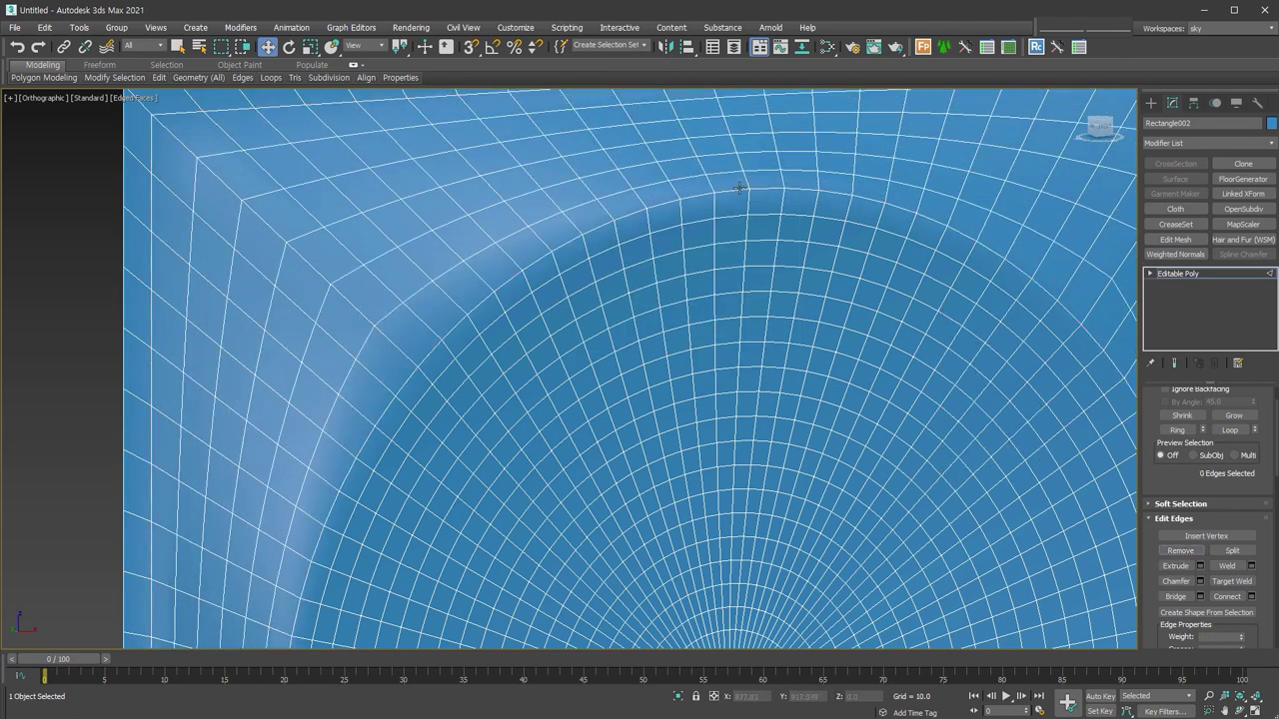
scroll(747, 251, down, 5)
alt+middle_drag(748, 251, 716, 236)
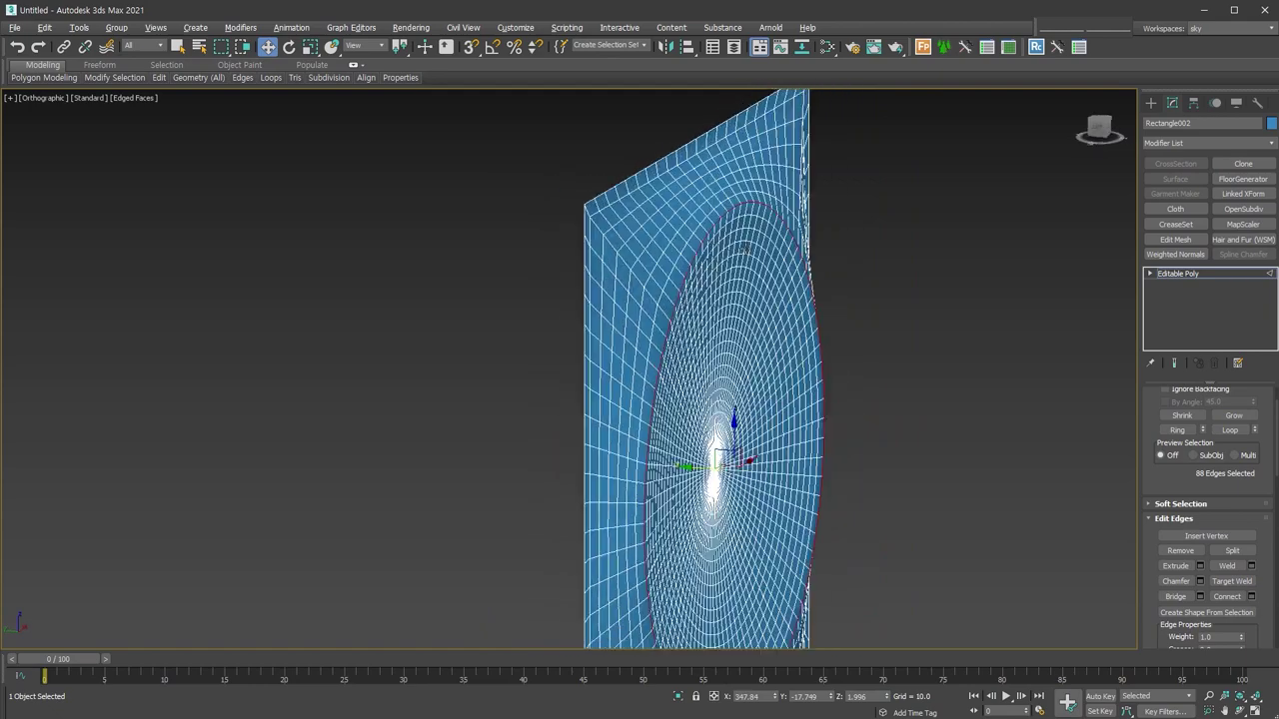
scroll(715, 237, up, 5)
Chamfer the rim loop with a thin 1.186 amount and view the panel face-on
right_click(690, 212)
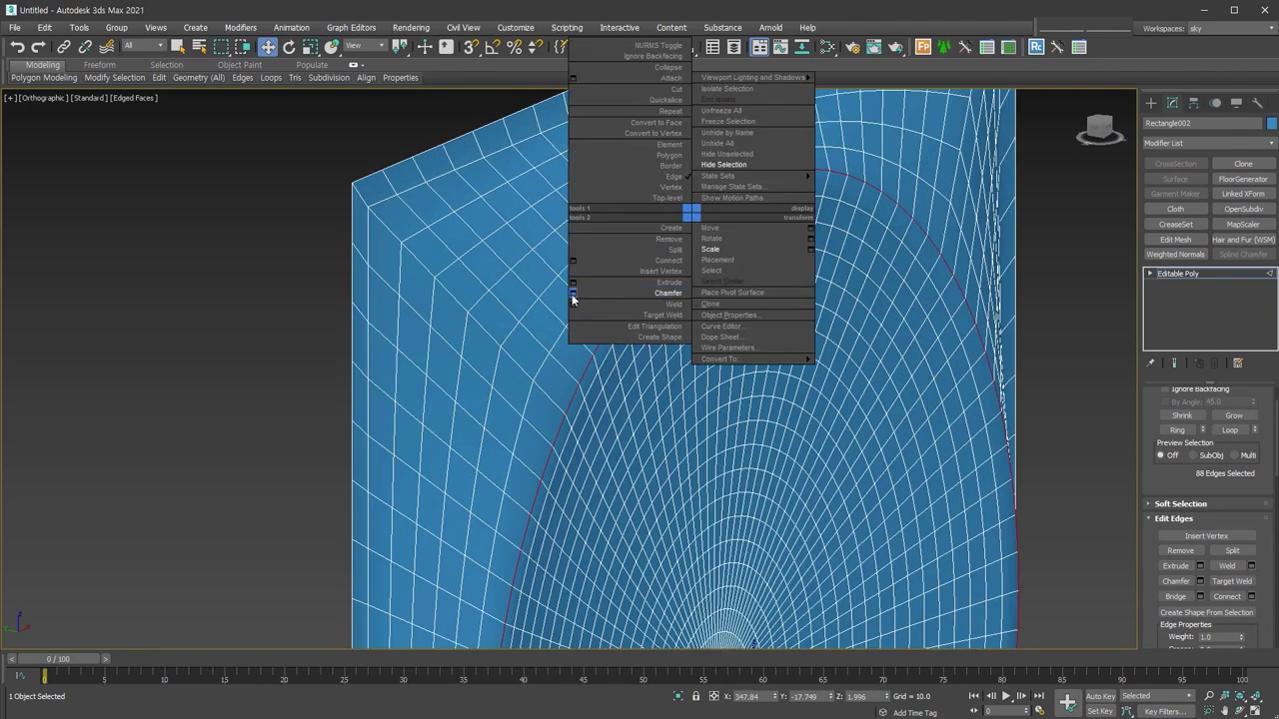
click(650, 175)
drag(962, 351, 961, 350)
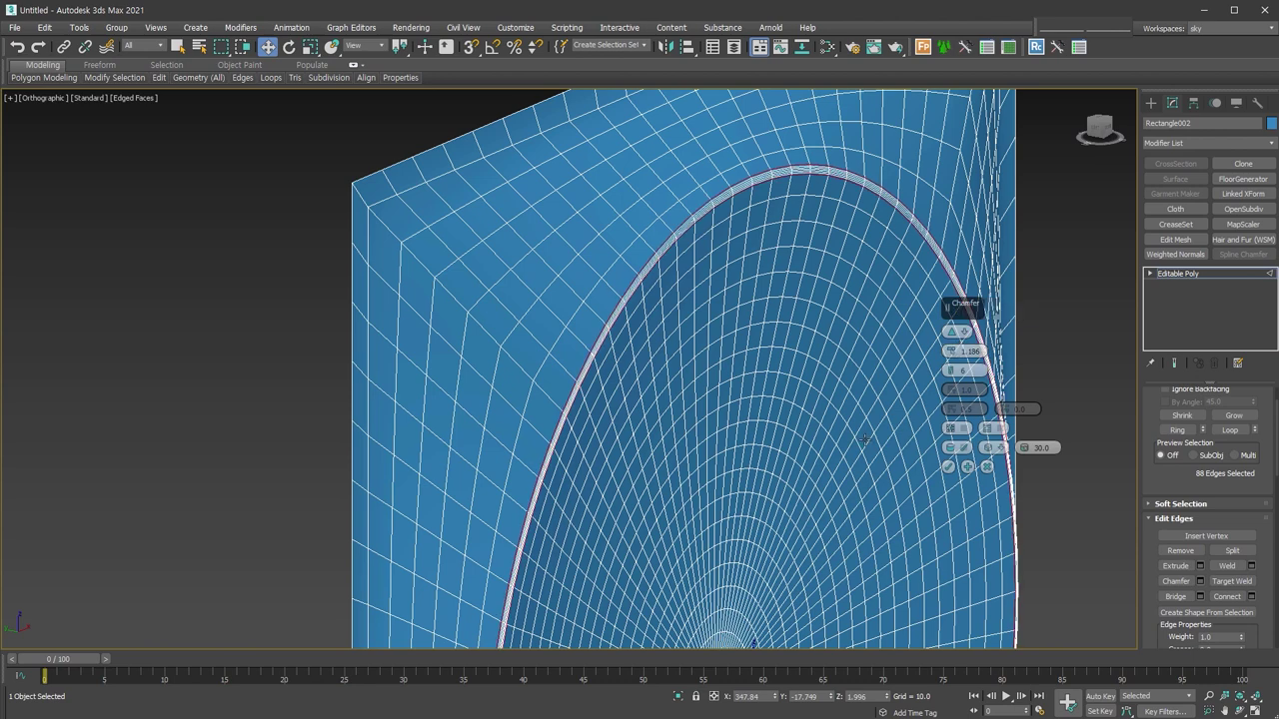
scroll(689, 276, down, 5)
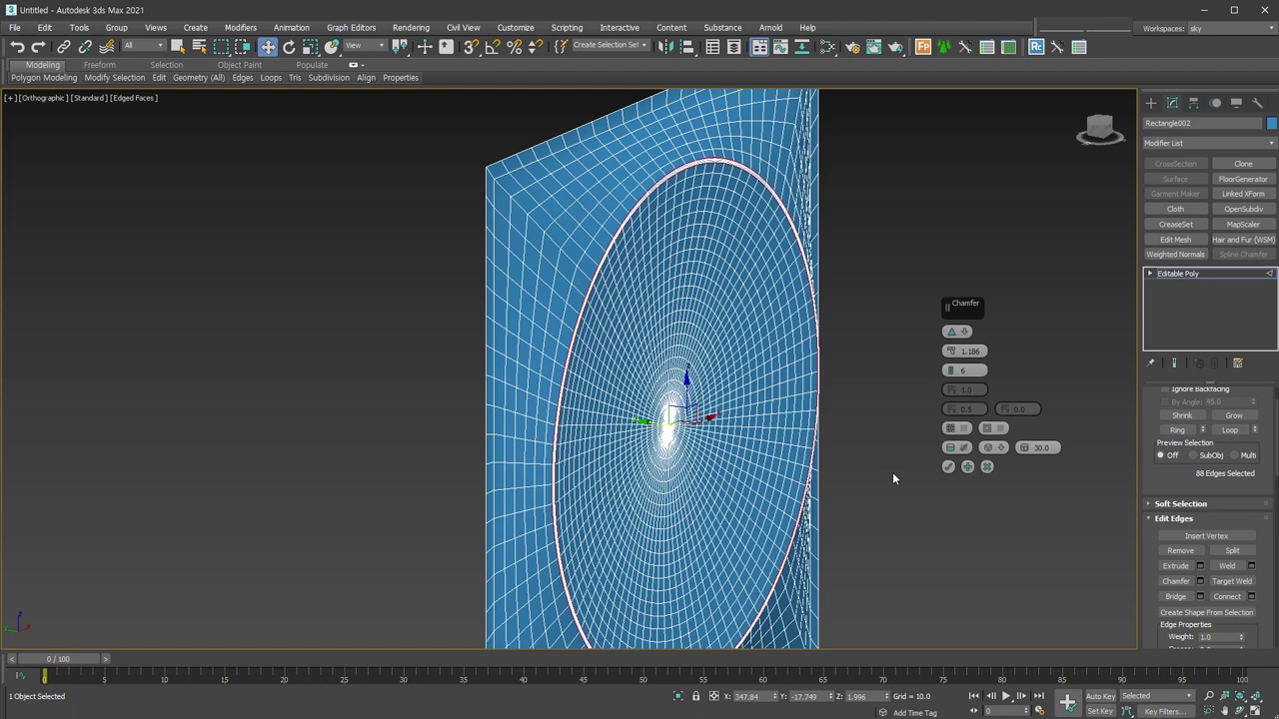
alt+middle_drag(892, 472, 820, 443)
key(Return)
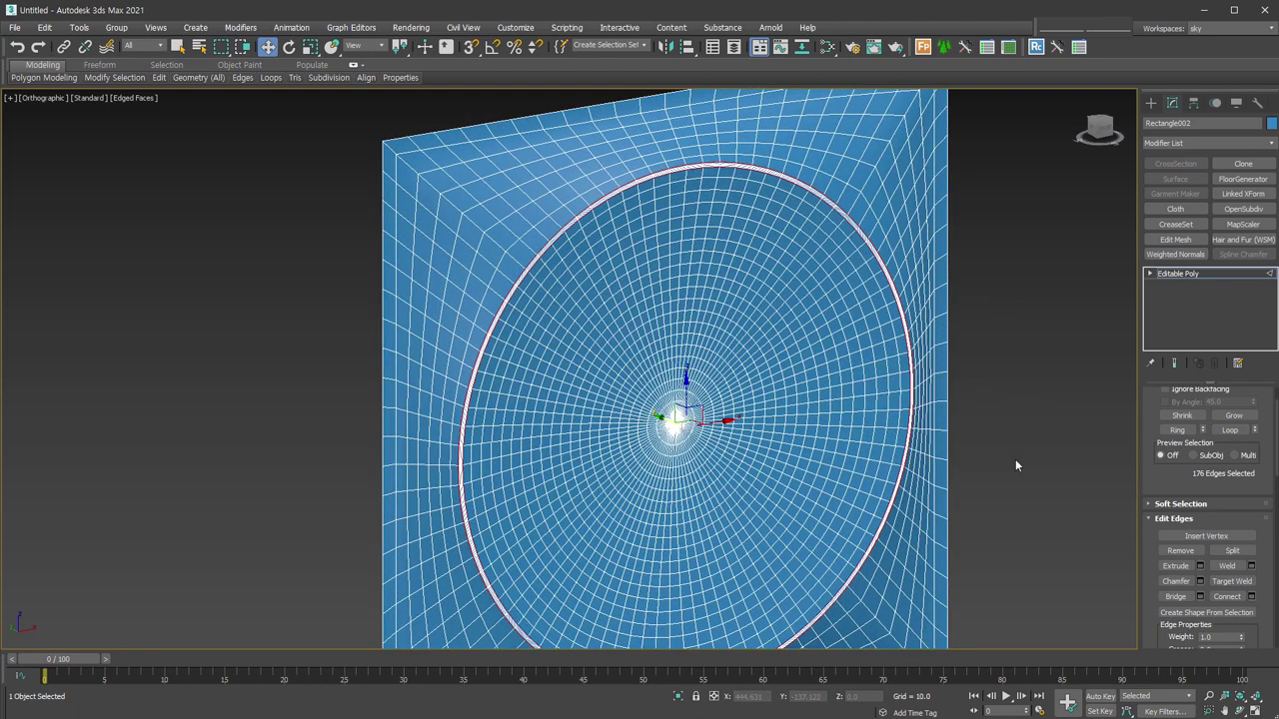
key(F4)
click(1016, 466)
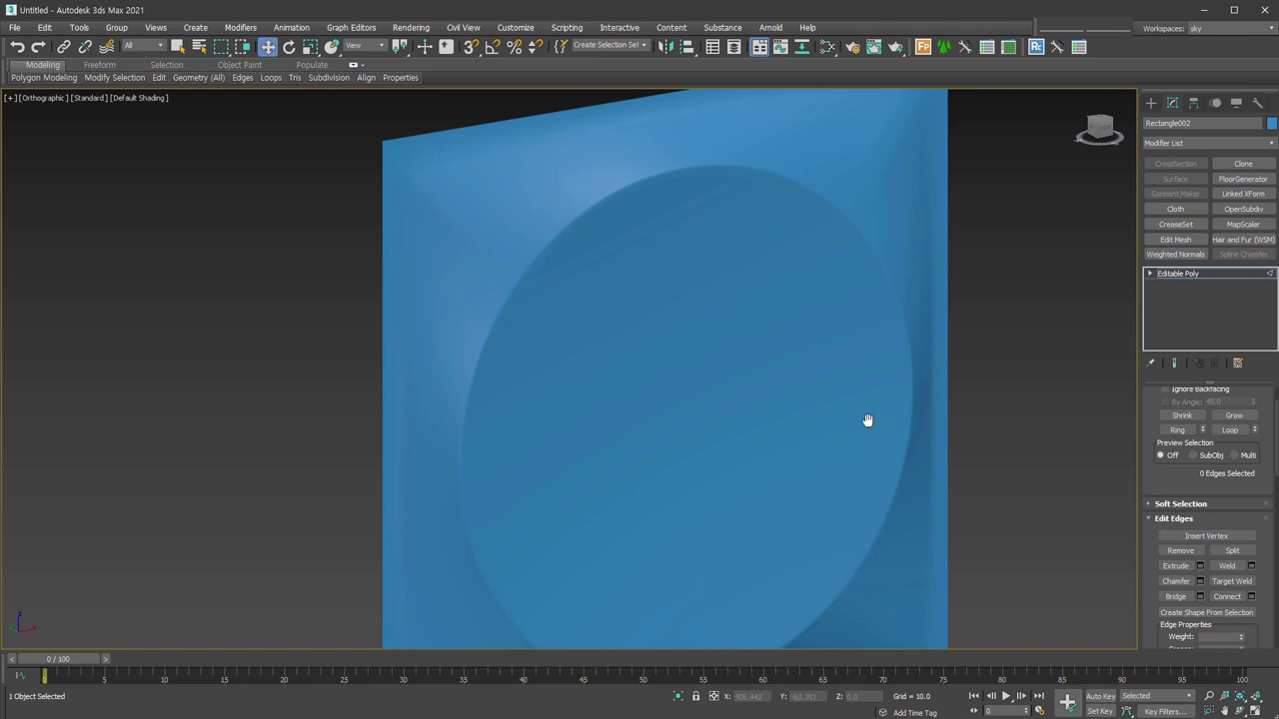
scroll(868, 420, down, 4)
alt+middle_drag(859, 405, 787, 386)
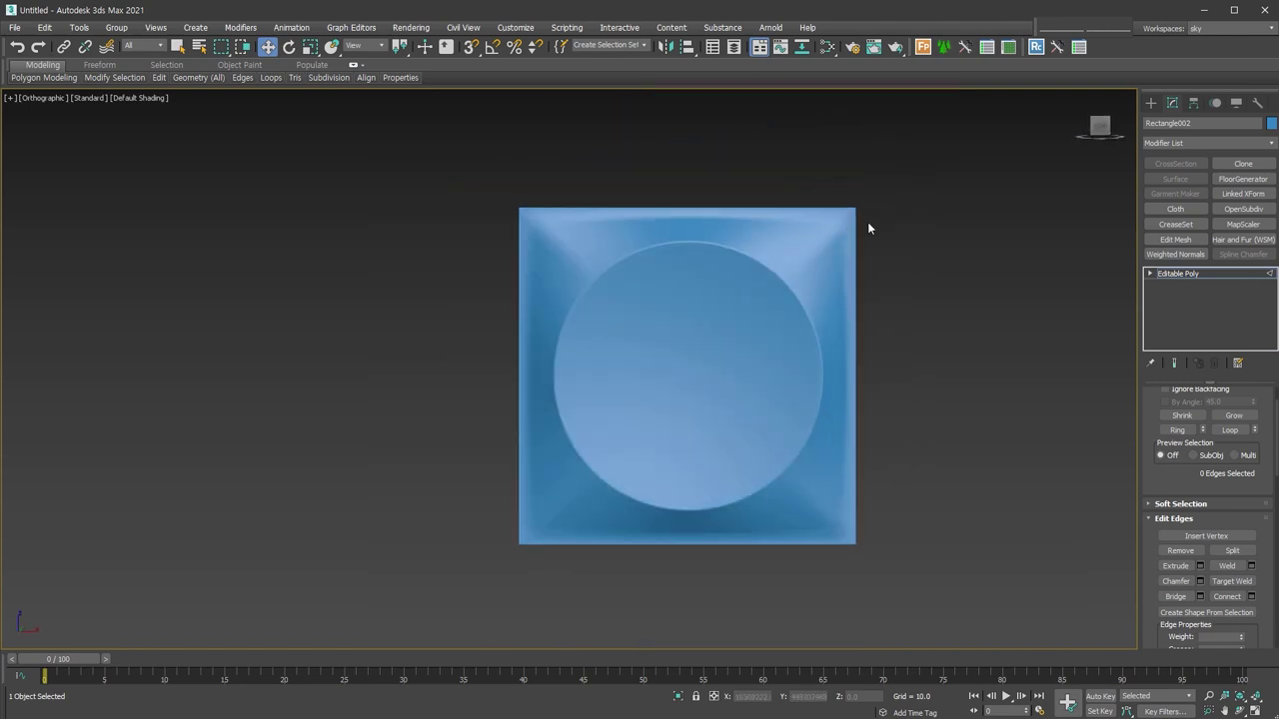
key(2)
right_click(676, 337)
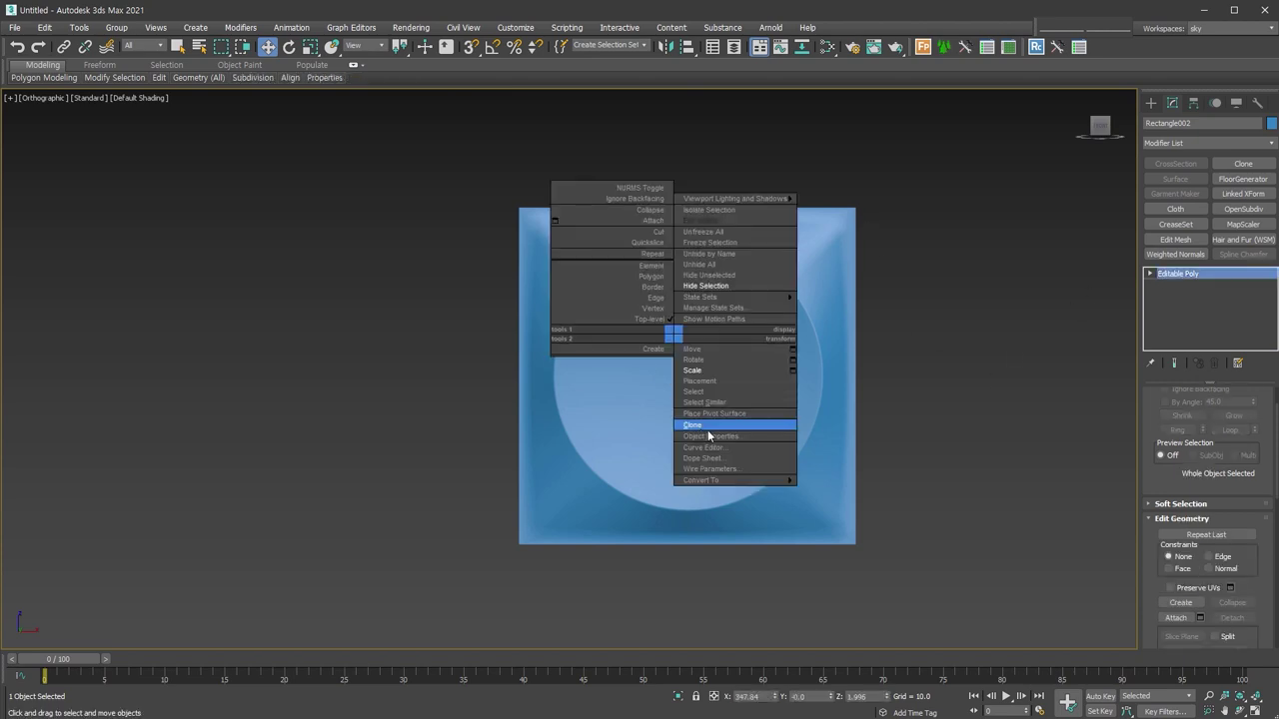
Delete the finished panel and draw a new 200 × 200 plane in the Front view
click(733, 279)
key(Delete)
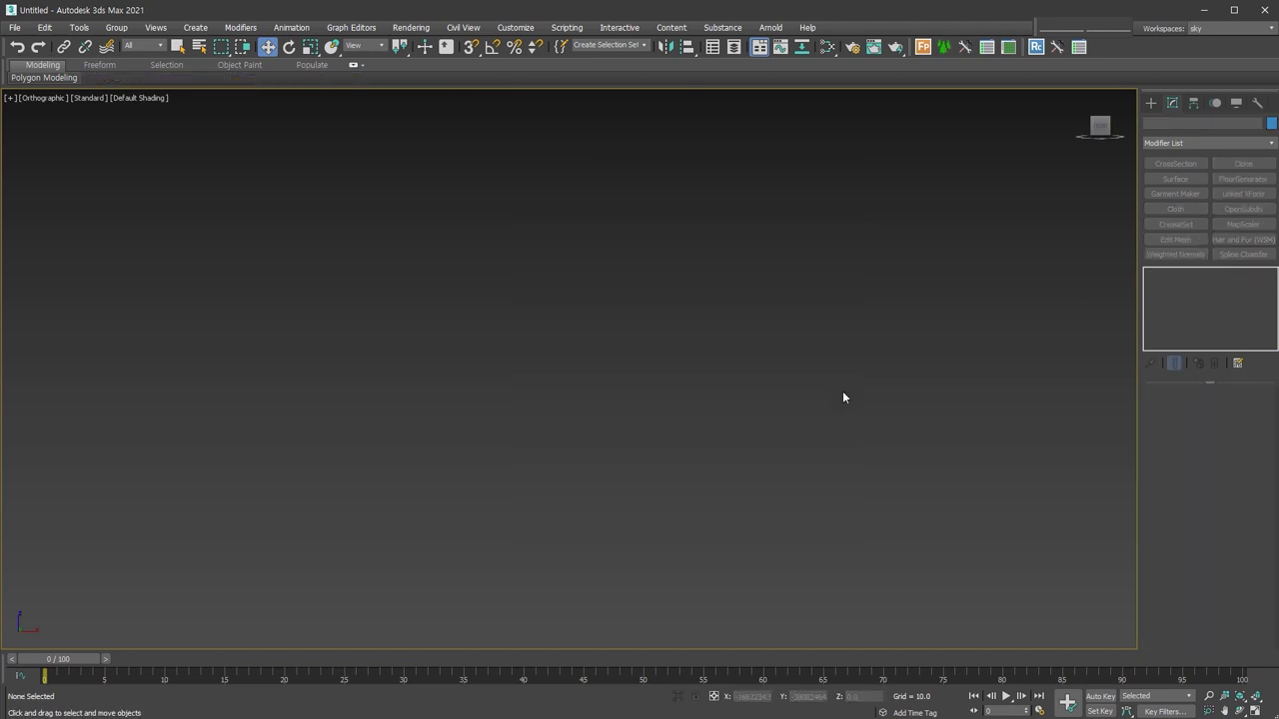
key(f)
click(1235, 240)
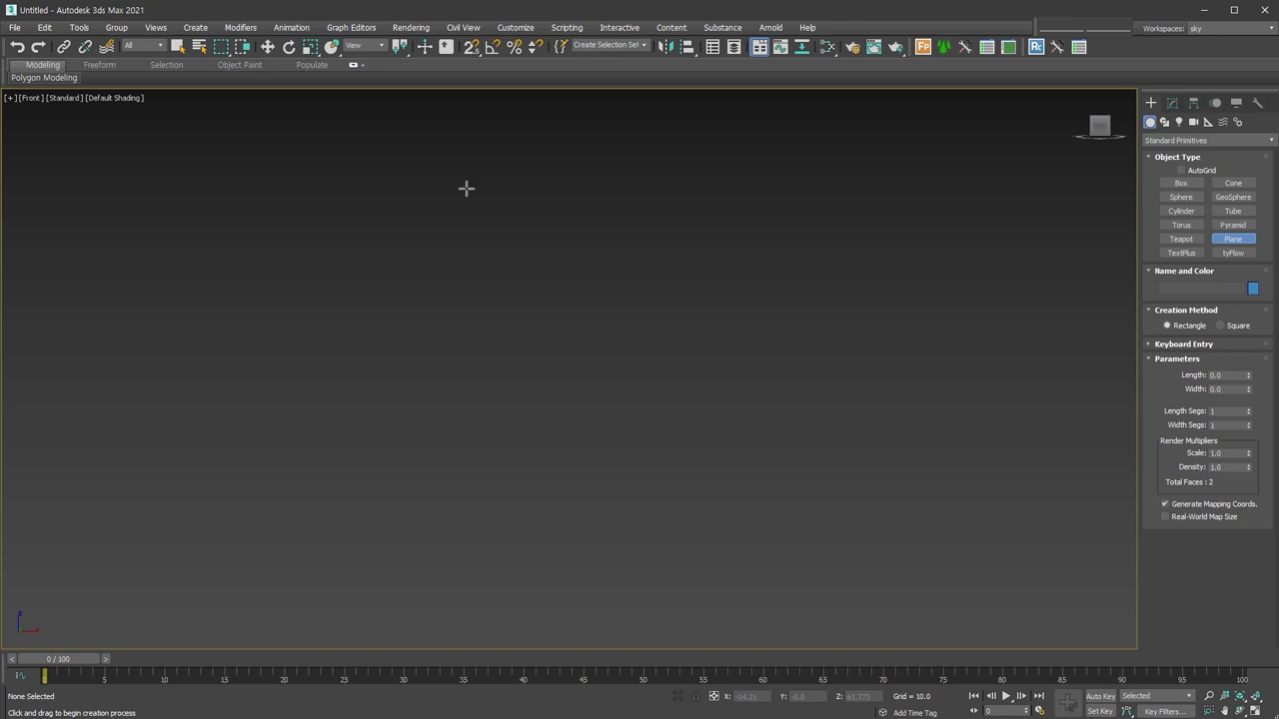
drag(471, 184, 839, 519)
text(200)
key(Tab)
text(200)
key(Return)
scroll(723, 437, down, 2)
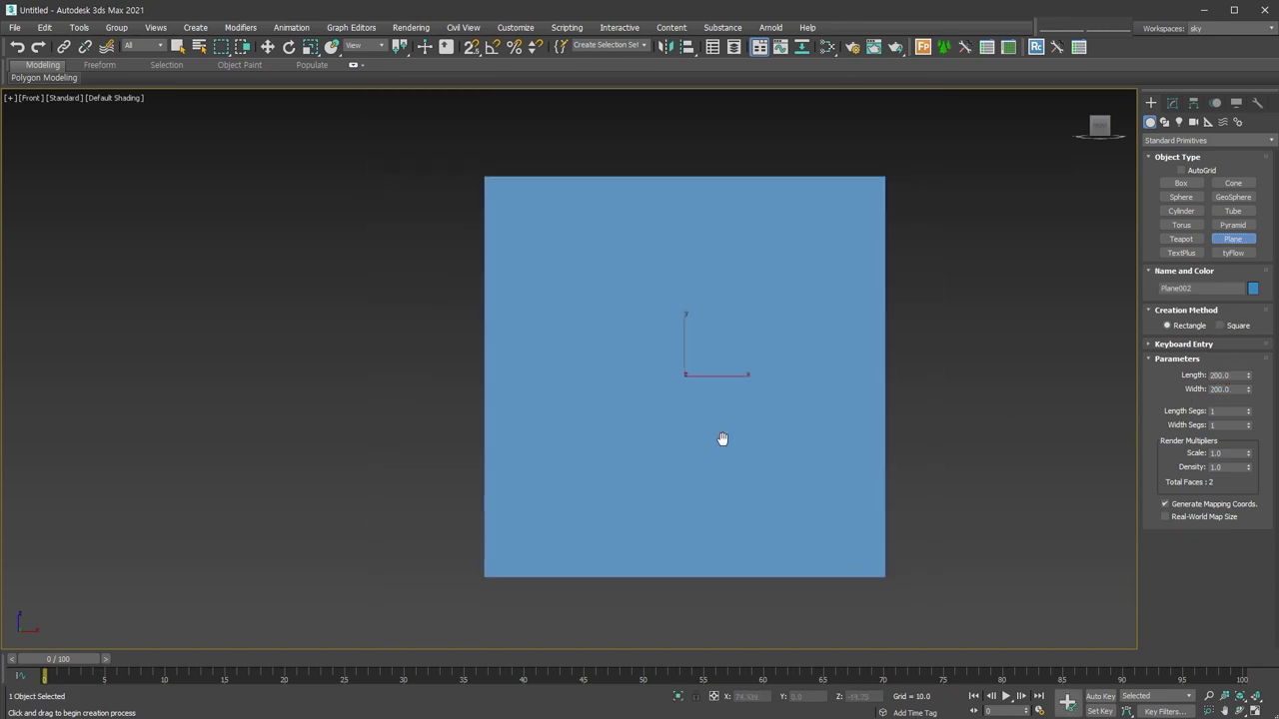
key(F4)
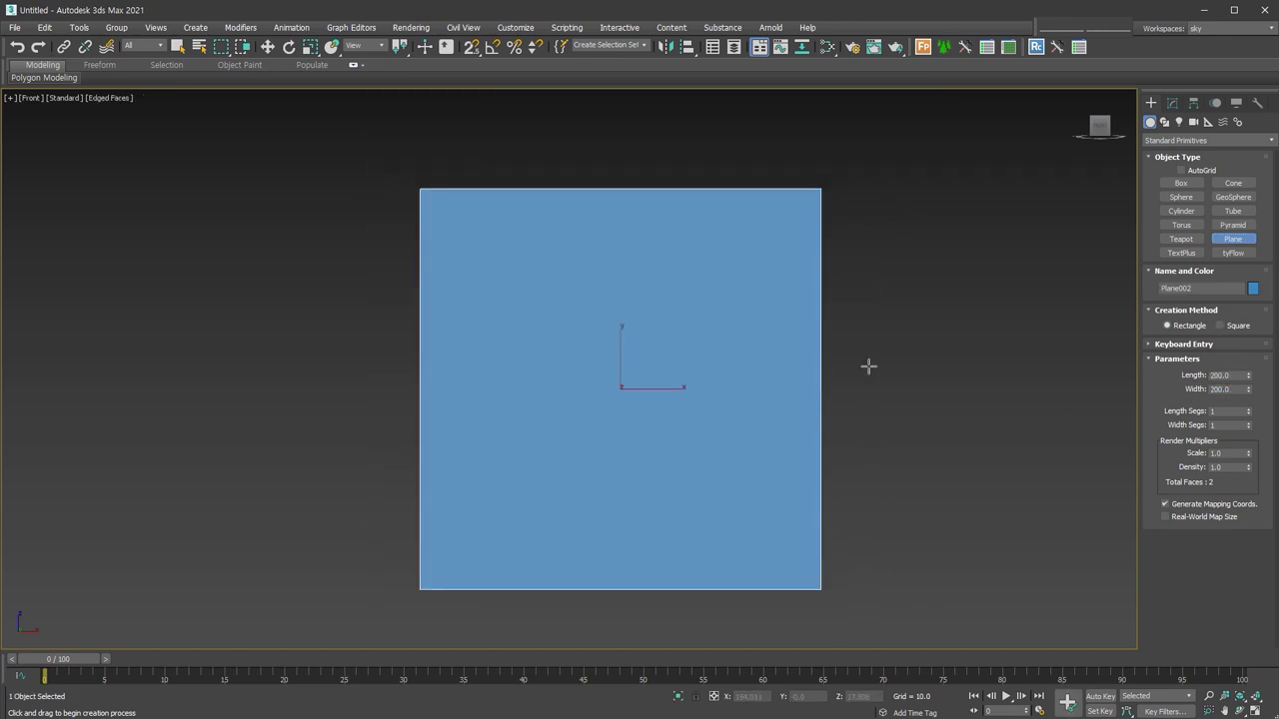
Convert the plane to an Editable Poly and tessellate it into four quadrants
right_click(620, 383)
scroll(1262, 593, down, 5)
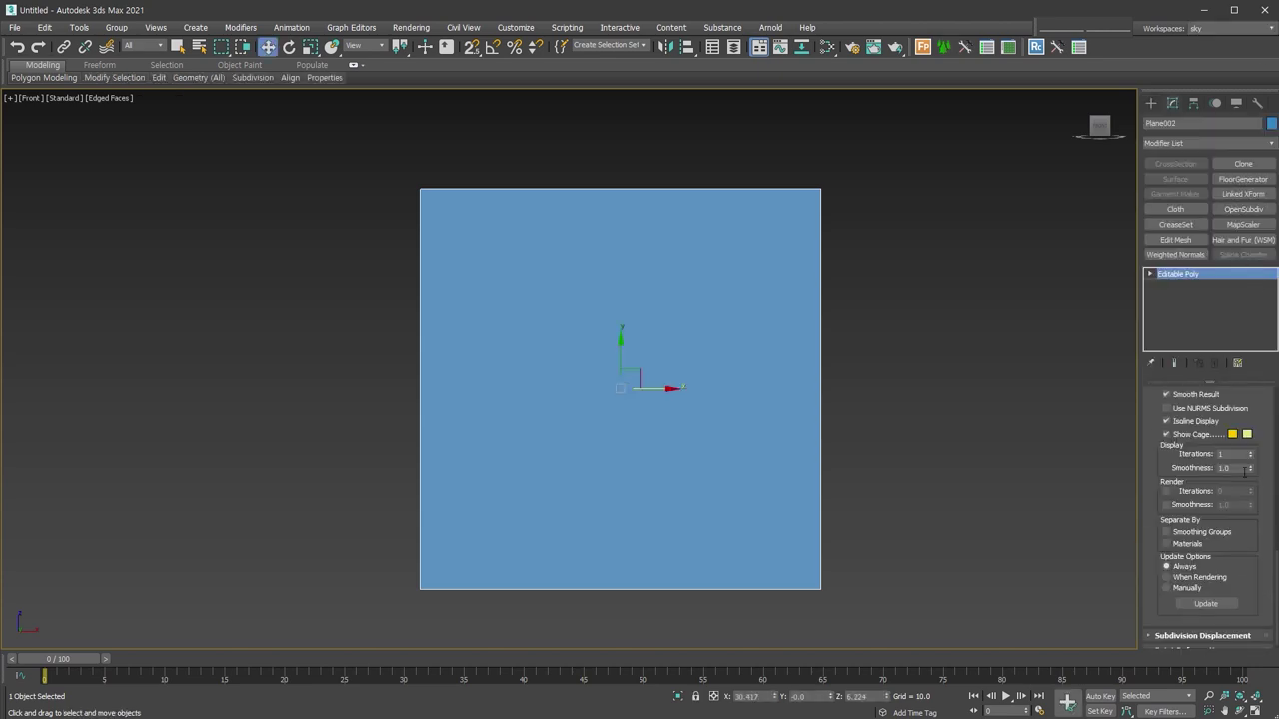
scroll(1262, 594, up, 5)
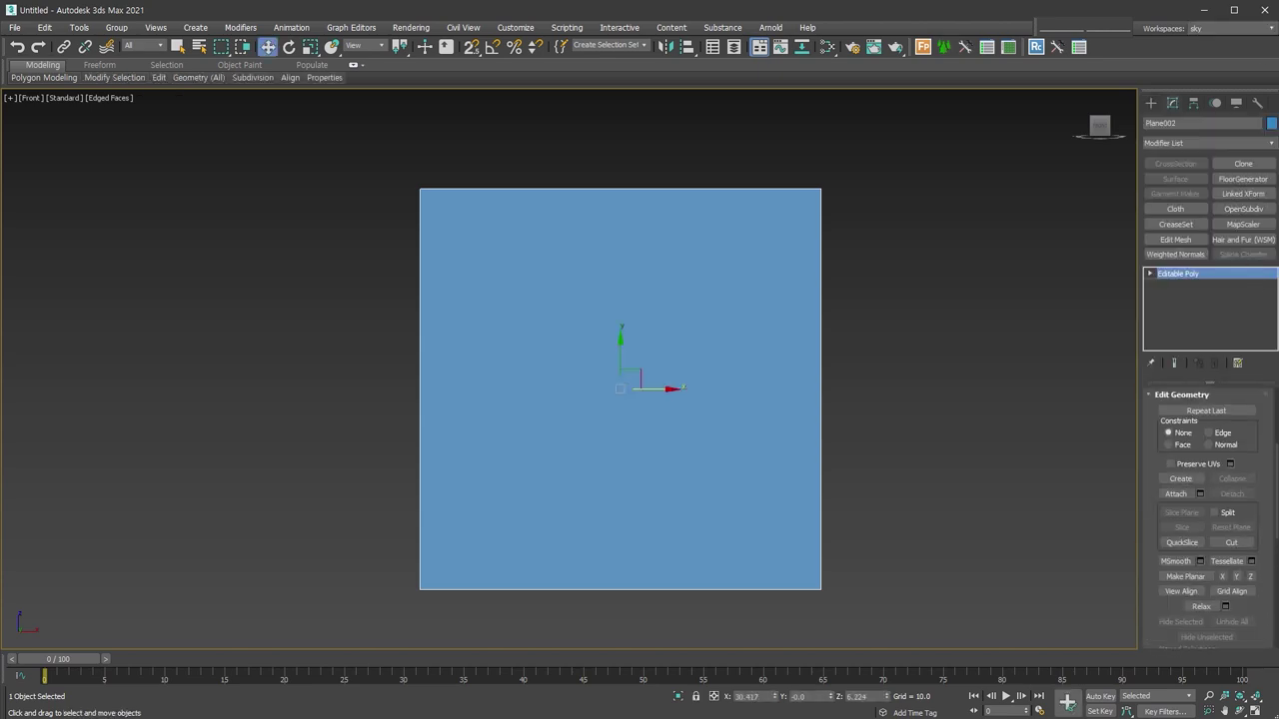
click(1231, 563)
Select all four polygons and inset them, leaving a border ring
click(1150, 273)
click(1177, 320)
drag(993, 478, 573, 297)
right_click(606, 277)
click(590, 357)
drag(619, 334, 700, 396)
right_click(712, 343)
click(695, 407)
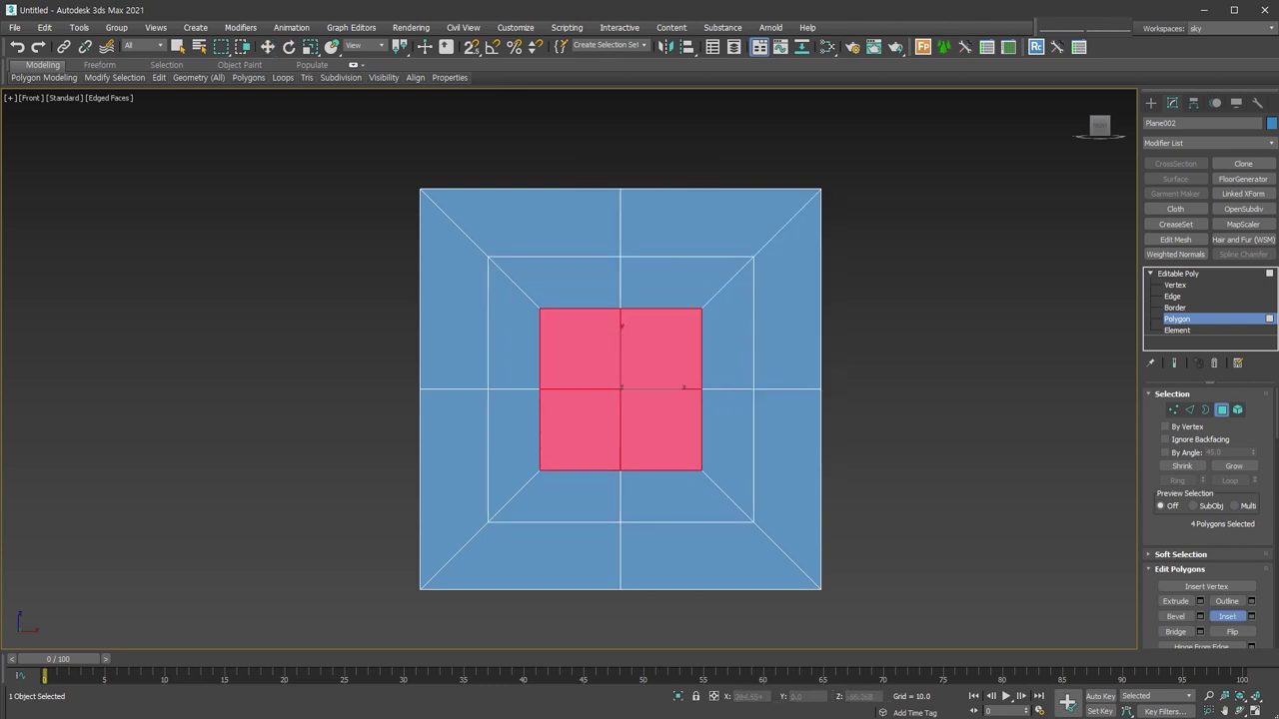
Collapse the inset centre to one point, loop-select the inner square, and apply Spherify
scroll(1186, 529, down, 5)
click(1232, 602)
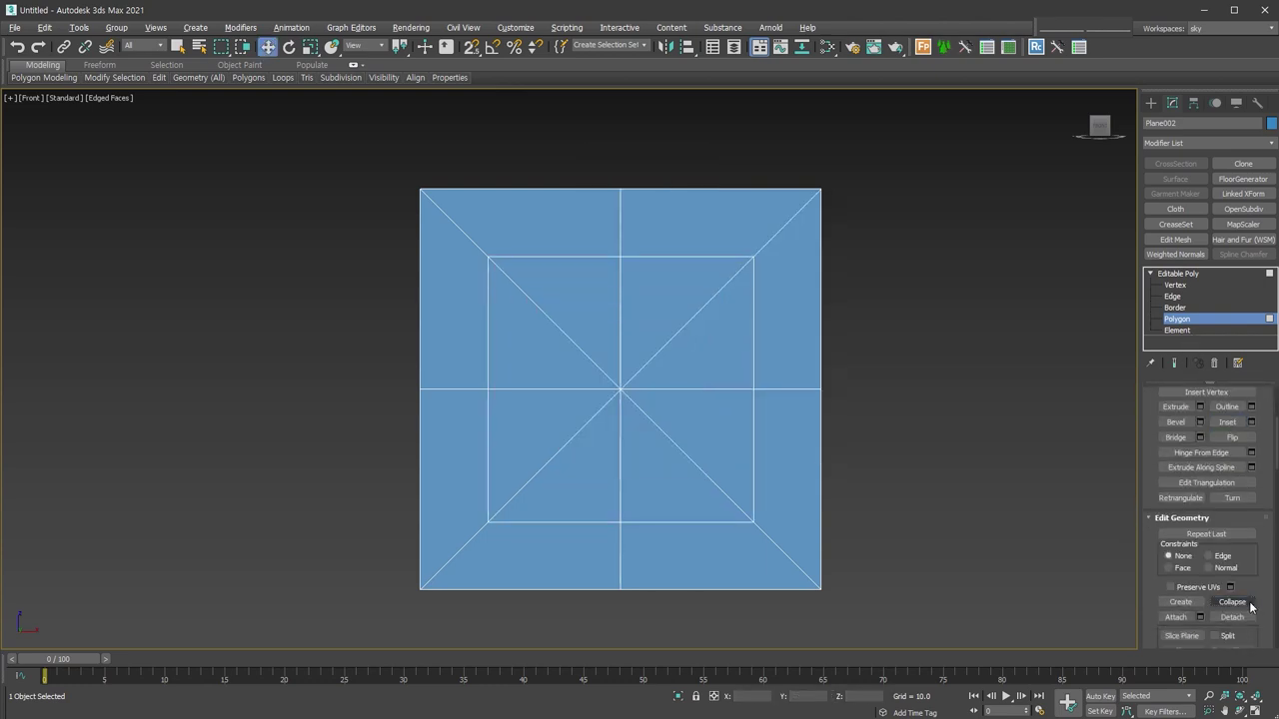
click(1173, 298)
double_click(754, 304)
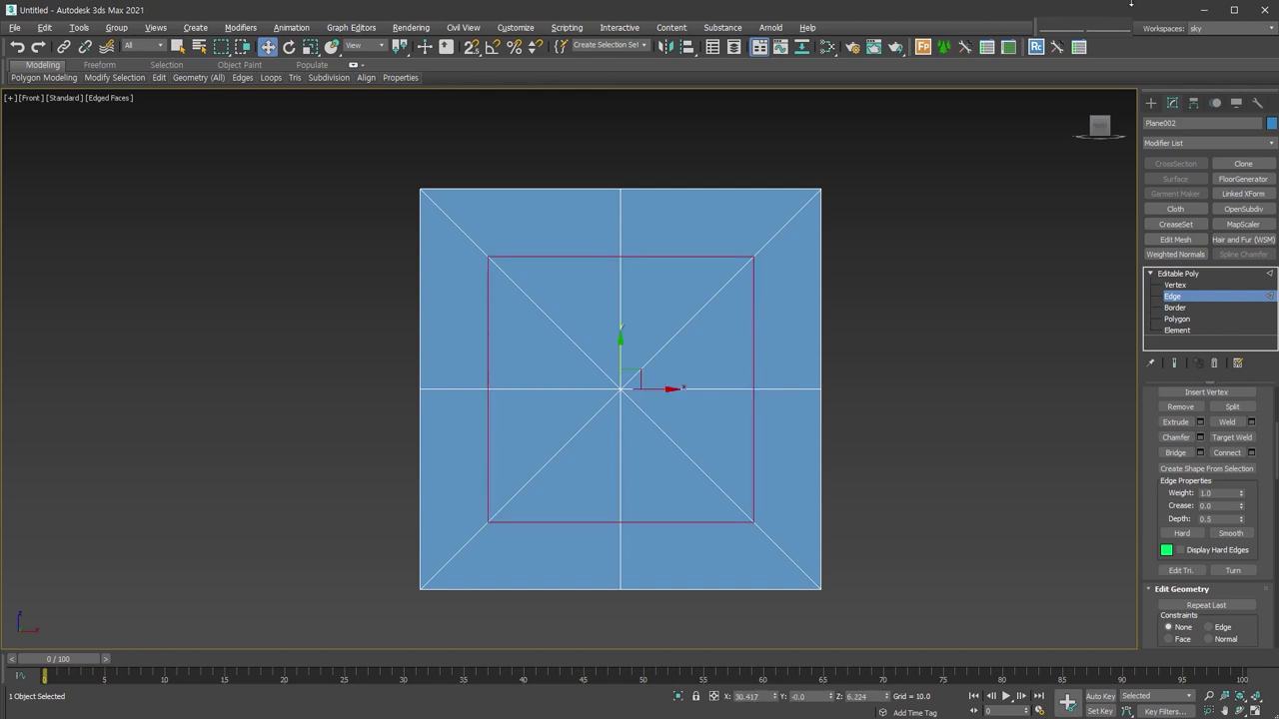
click(1175, 211)
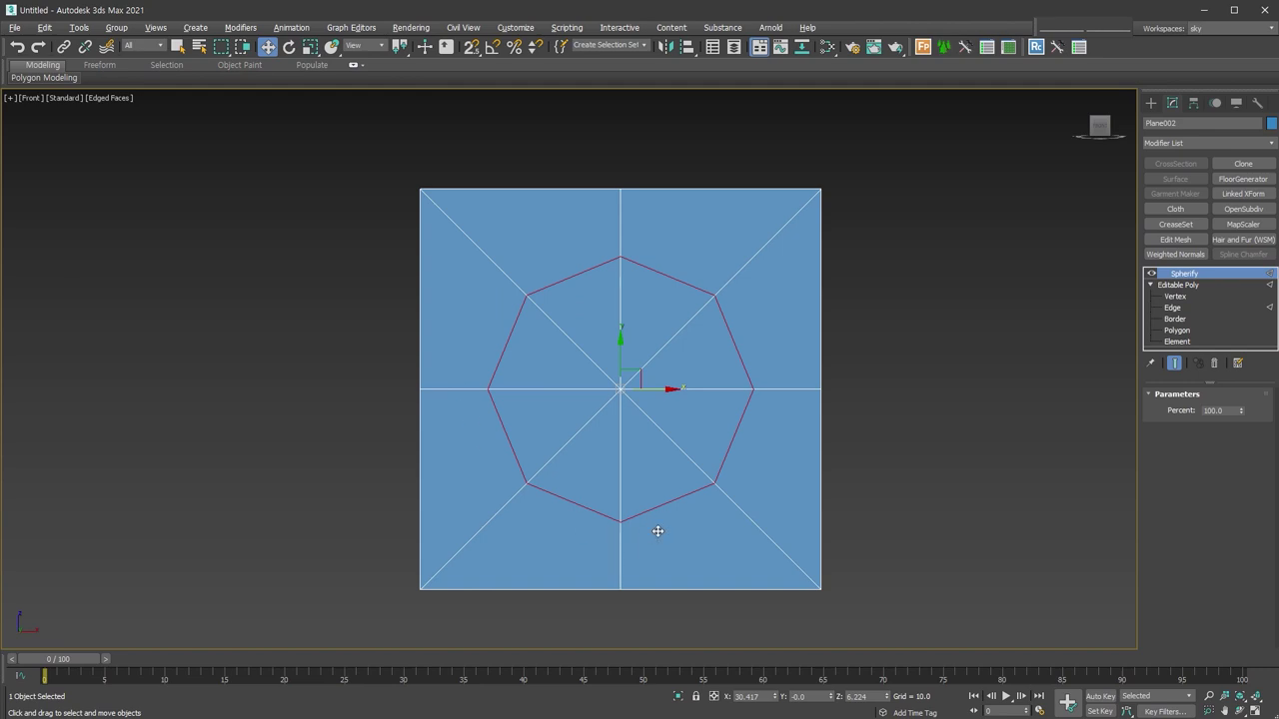
Collapse the Spherify into the mesh and inset the octagon polygons into a small central octagon
key(ctrl+alt+c)
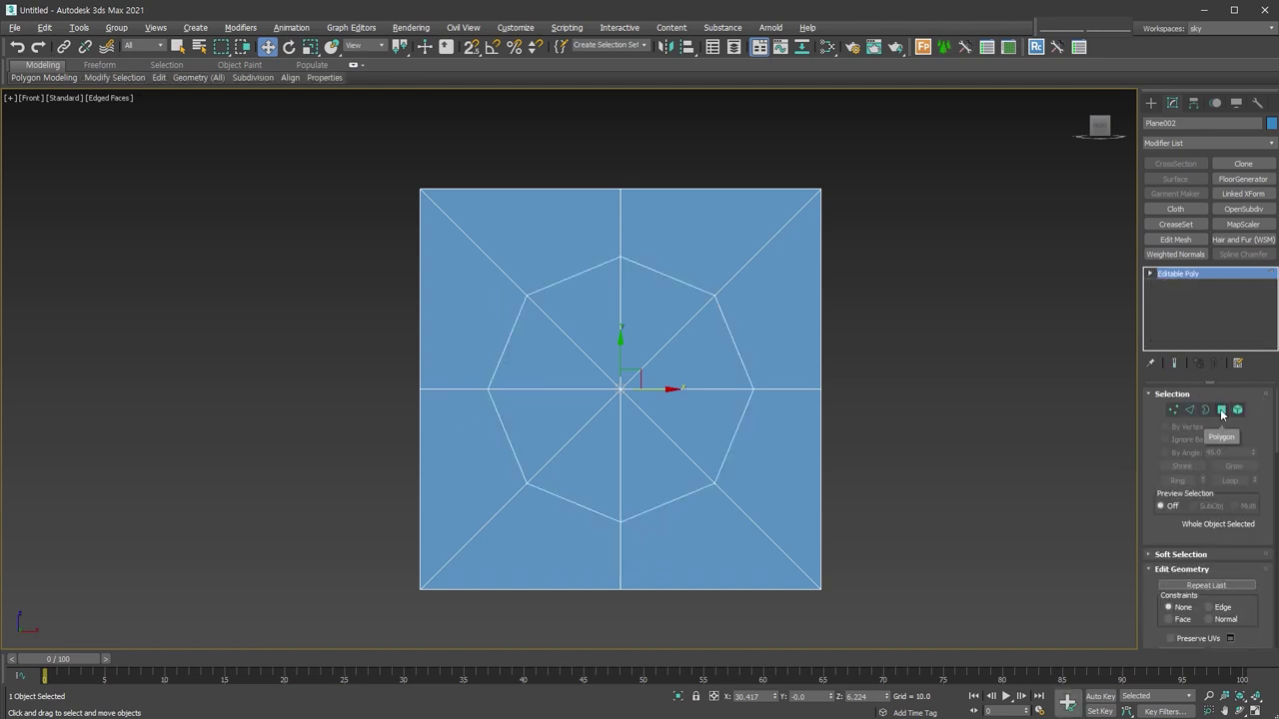
key(4)
key(1)
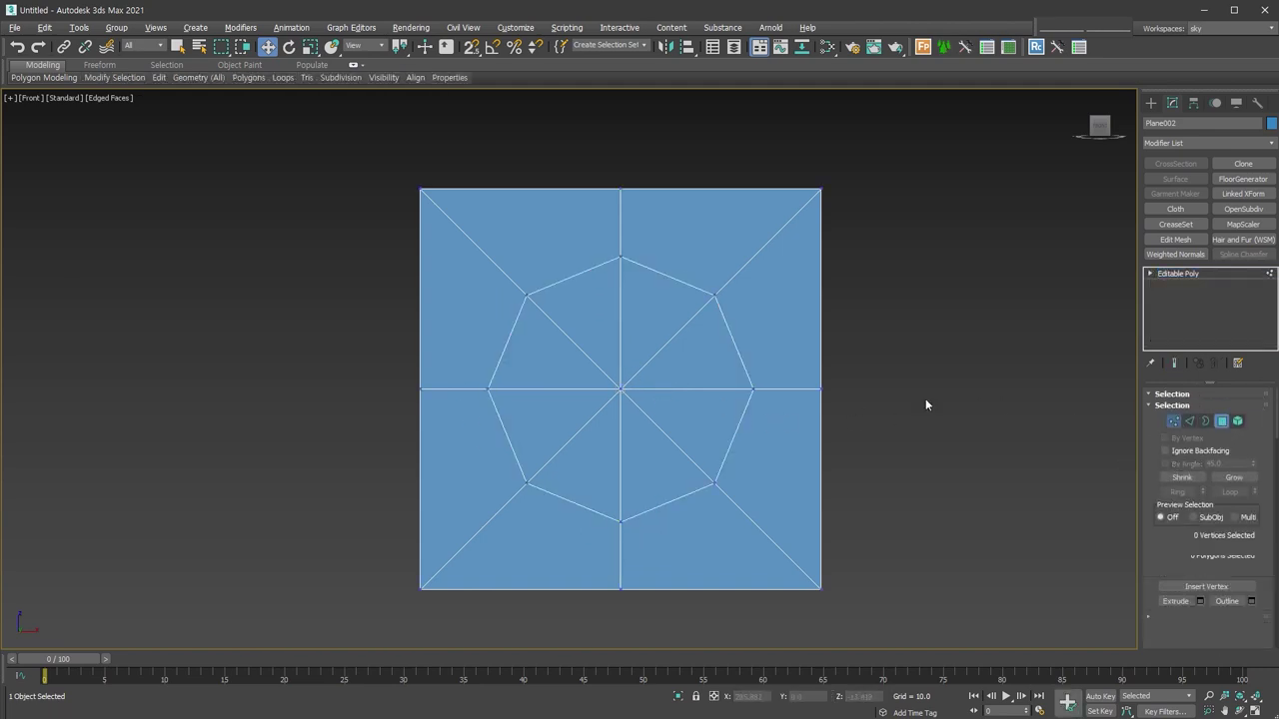
key(ctrl+a)
click(1222, 410)
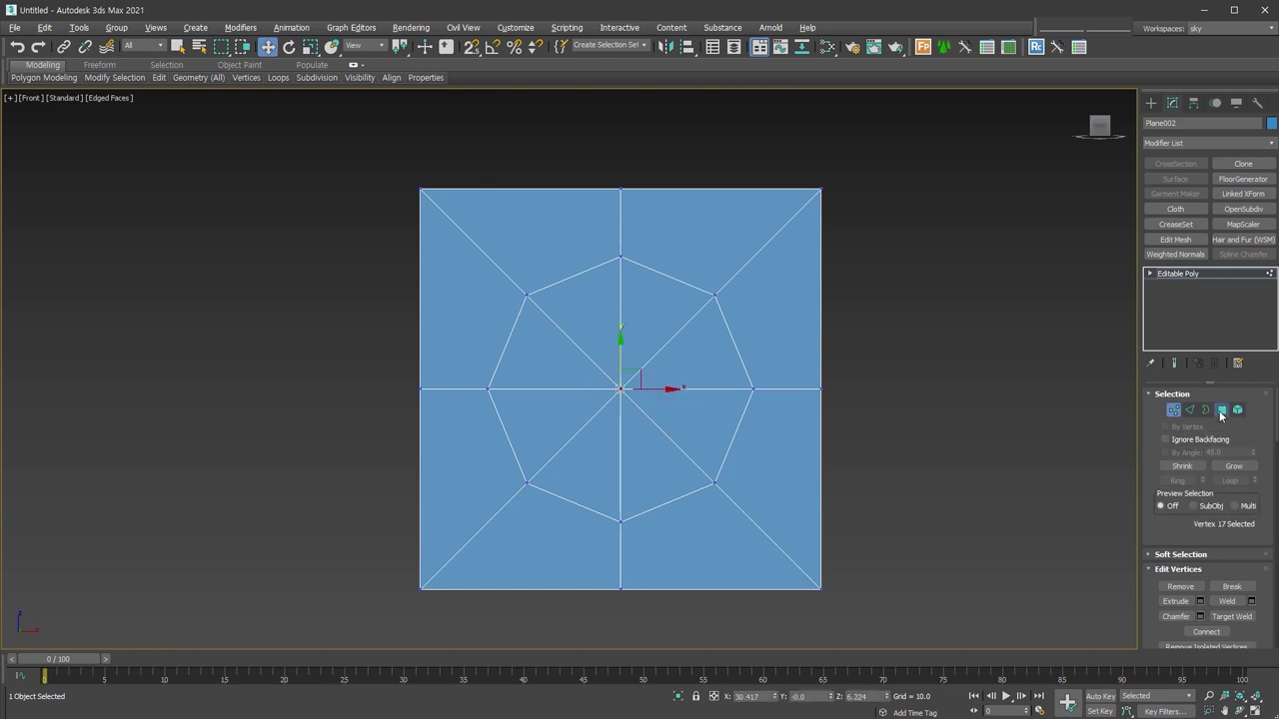
right_click(670, 387)
click(645, 427)
drag(655, 397, 640, 469)
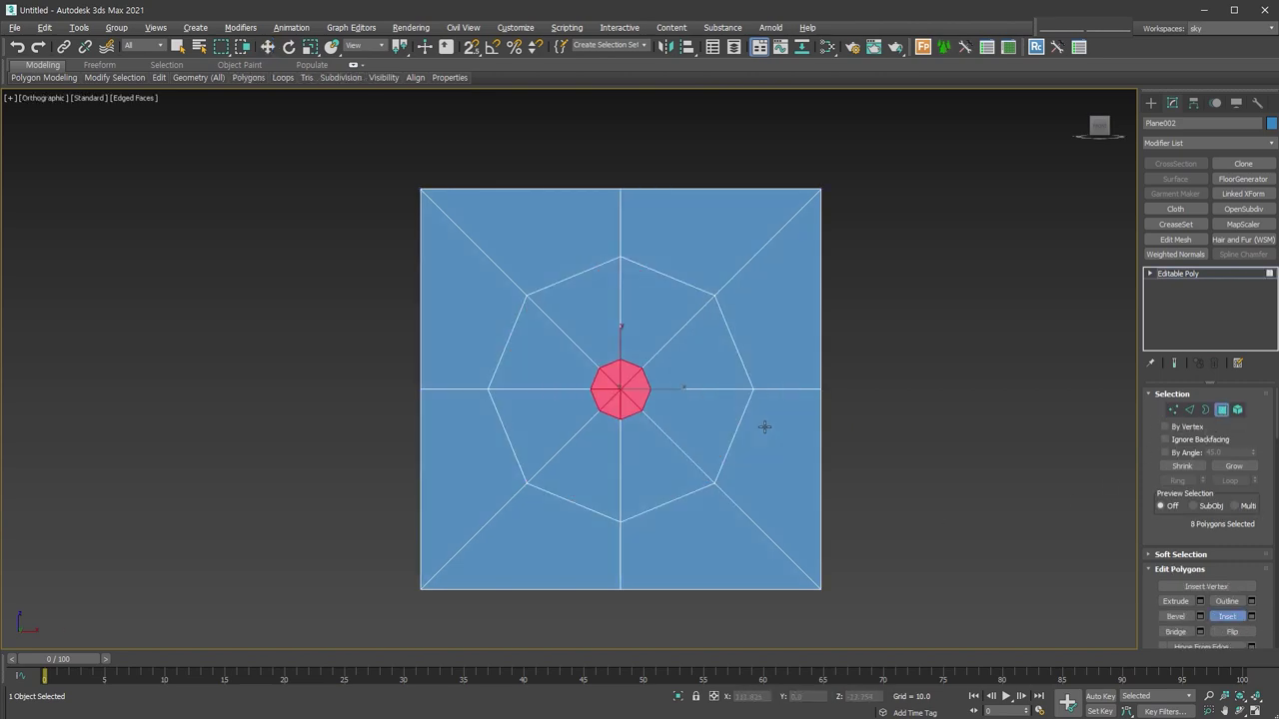
Extrude the small central octagon outward from the panel
alt+middle_drag(762, 429, 619, 366)
right_click(620, 366)
click(585, 383)
drag(620, 369, 616, 314)
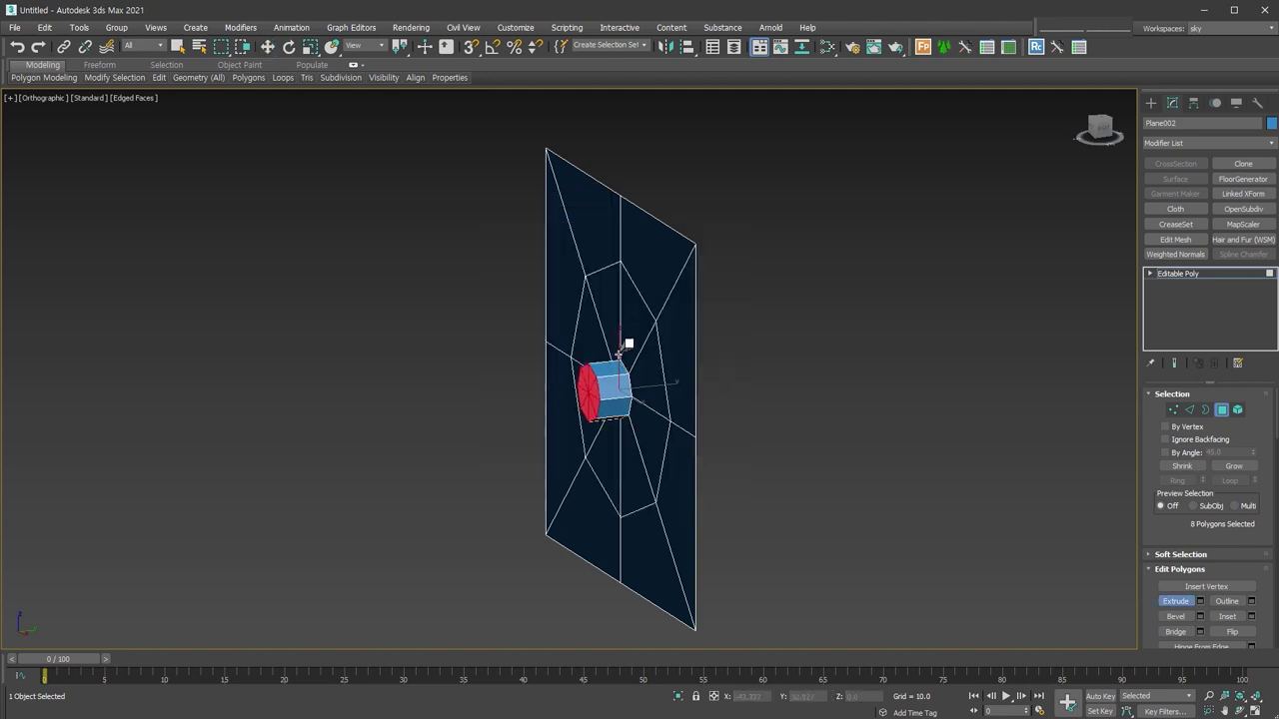
Select the octagon ring edges and start a Chamfer on them
alt+middle_drag(616, 314, 1244, 420)
click(1189, 410)
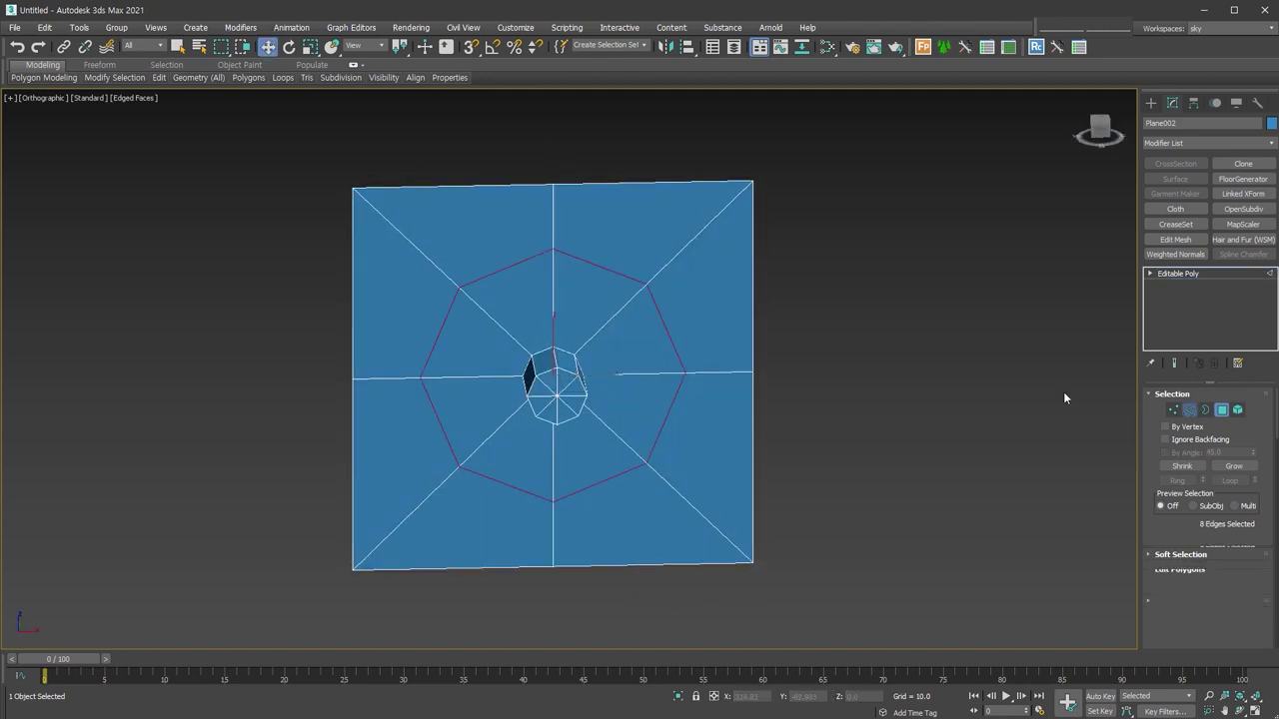
click(564, 350)
key(w)
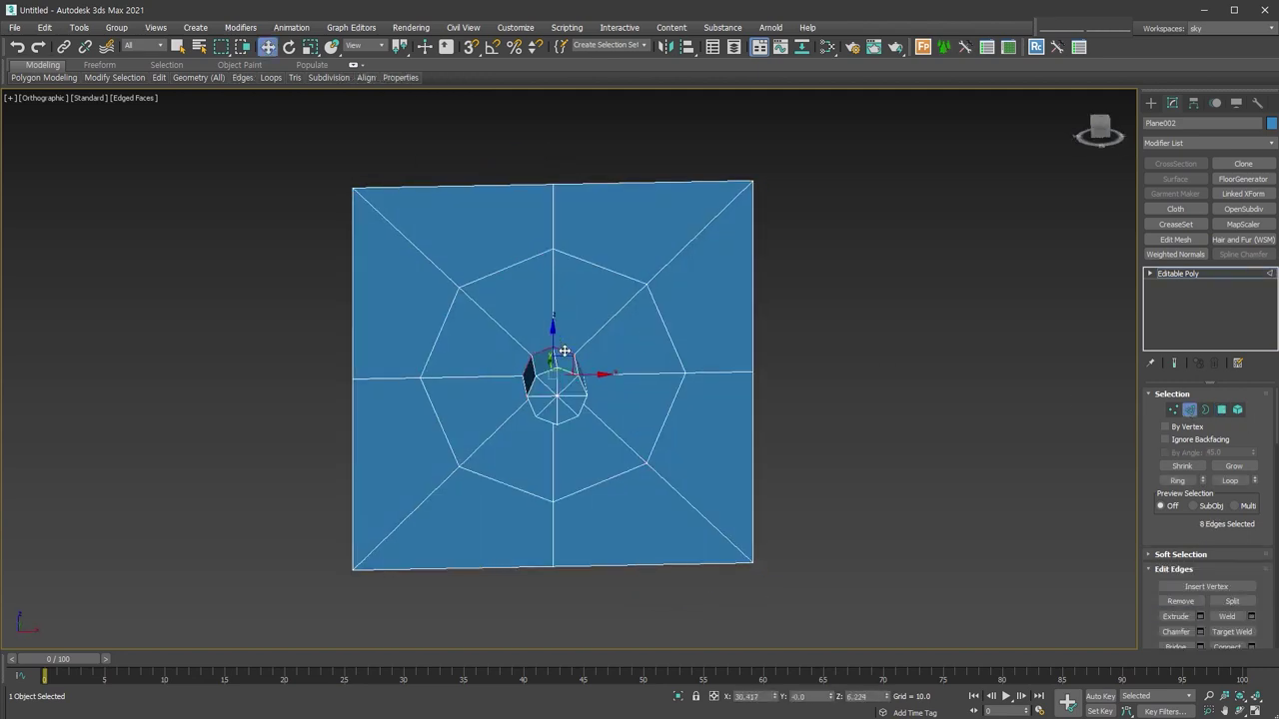
alt+middle_drag(566, 362, 555, 376)
scroll(555, 376, up, 3)
right_click(544, 350)
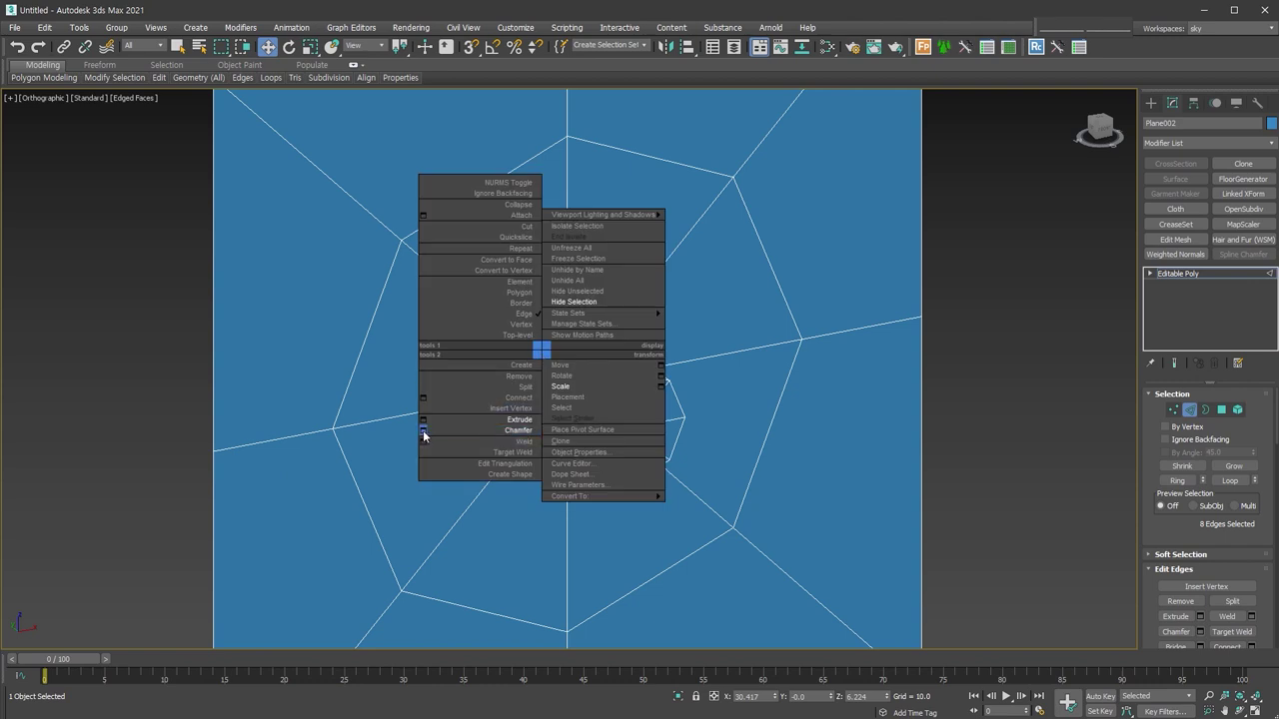
click(425, 436)
Set the chamfer to Amount 79.555 with 8 segments and commit it
click(958, 335)
click(965, 342)
drag(965, 351, 969, 180)
click(962, 371)
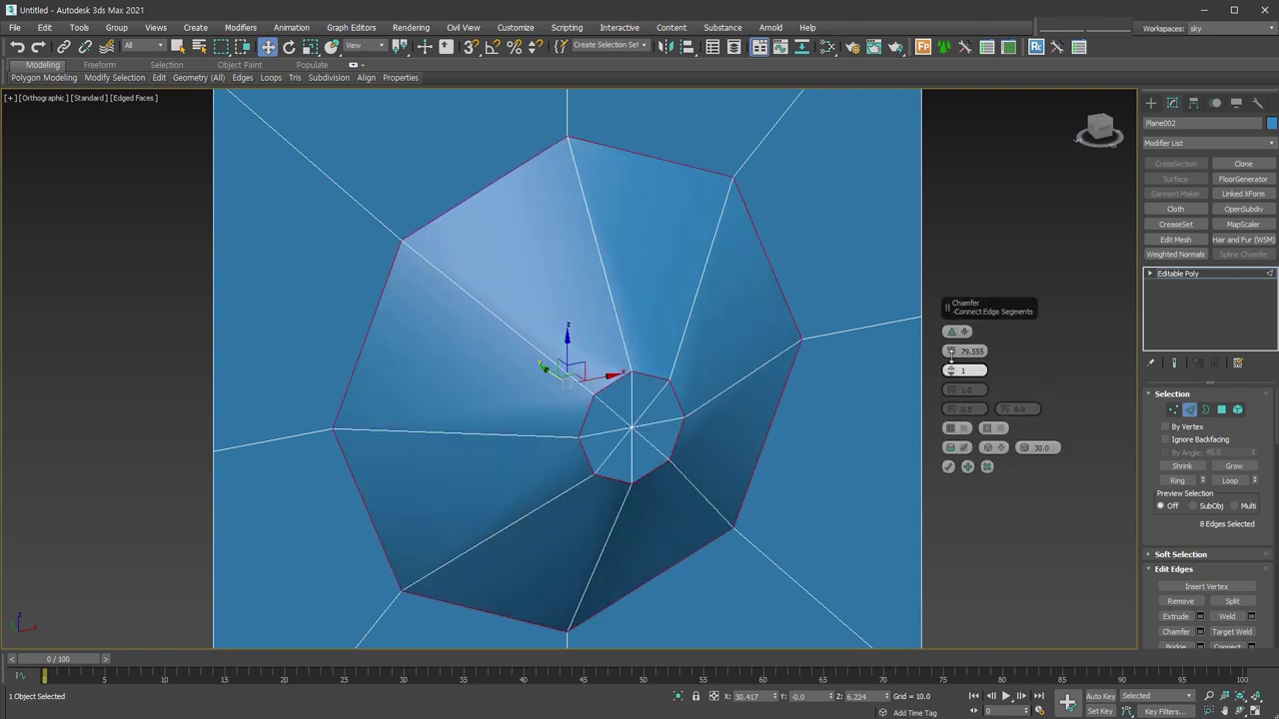
text(8)
key(Return)
alt+middle_drag(620, 399, 671, 412)
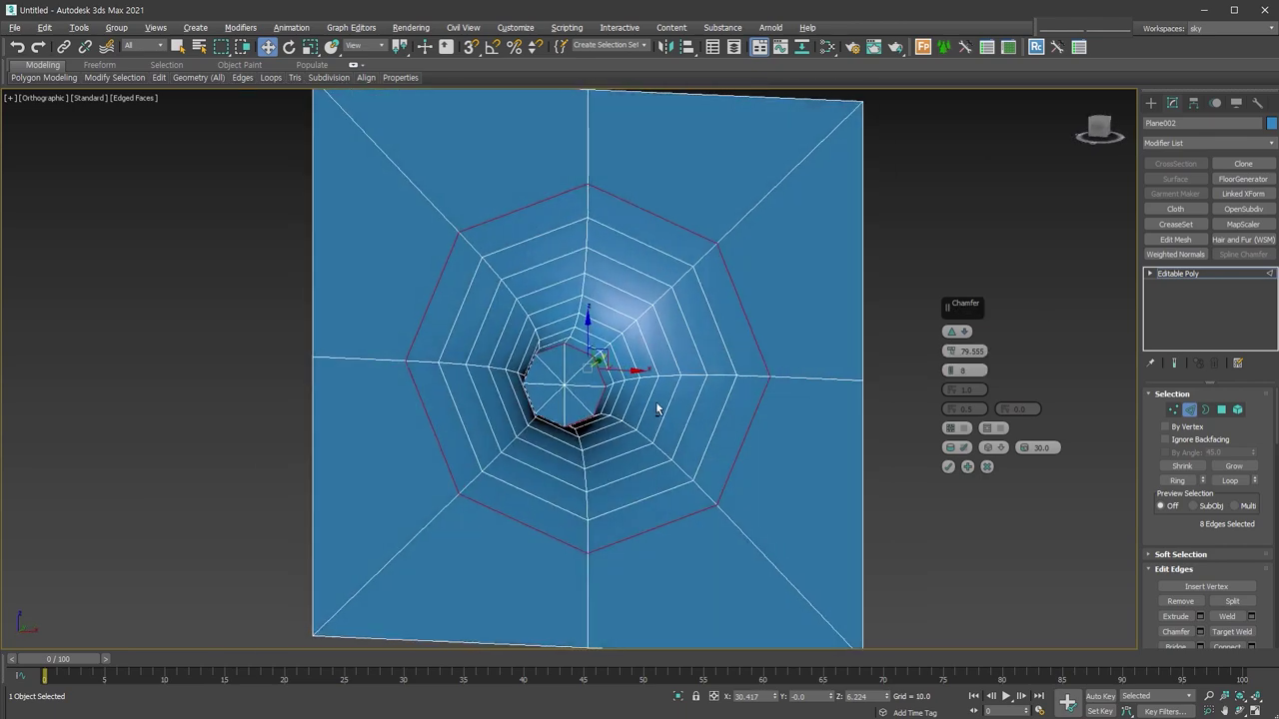
alt+middle_drag(671, 404, 799, 439)
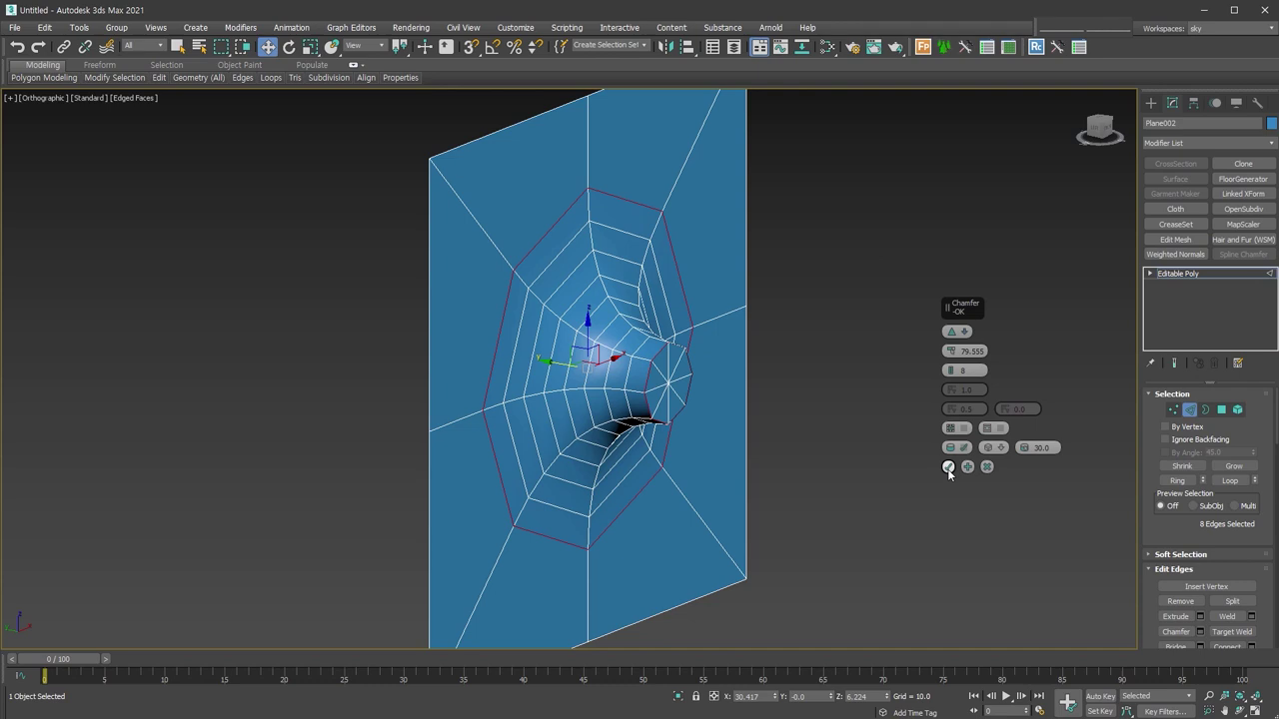
click(948, 467)
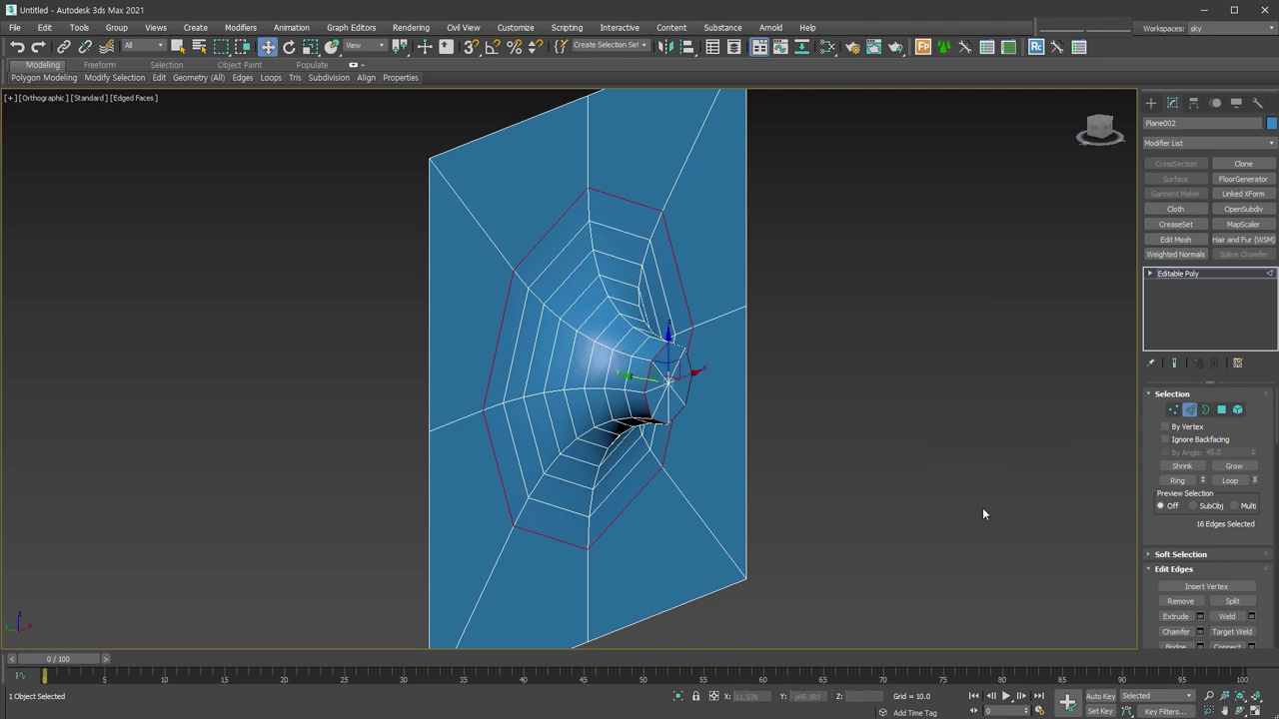
Remove the 16 extra edges and extrude the tip edge loop with height 0 and width 0.94
click(1171, 603)
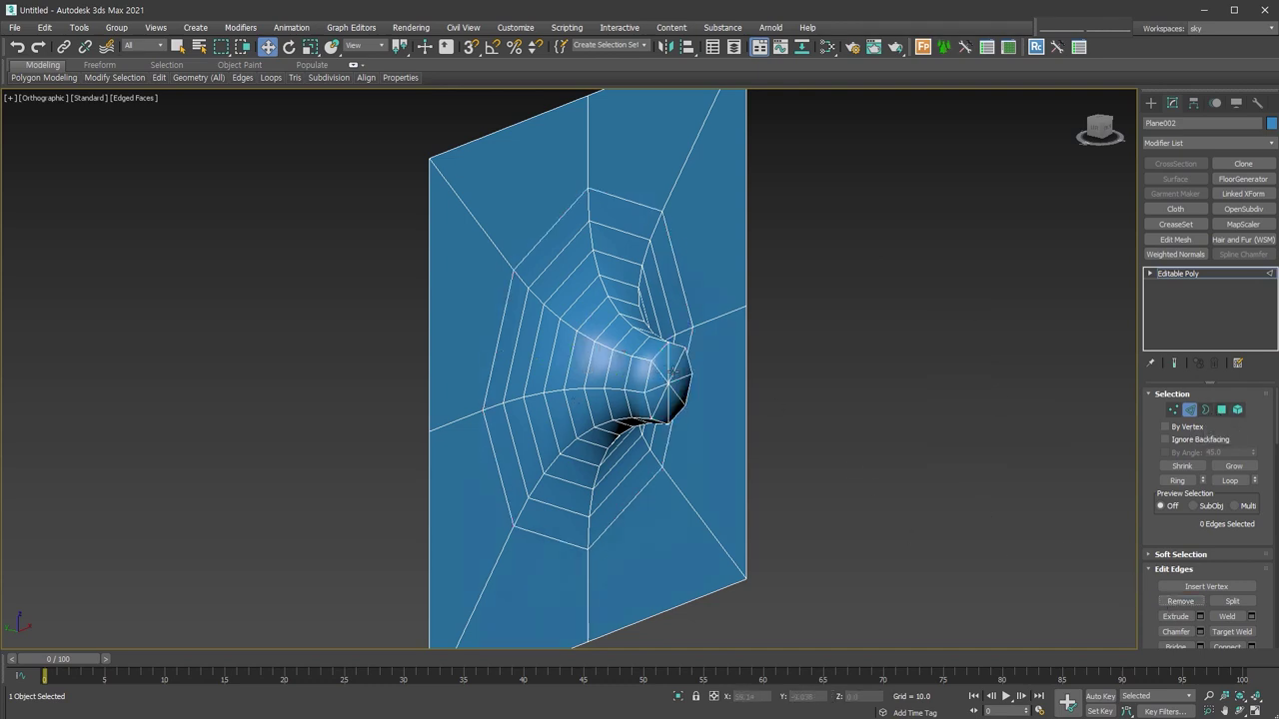
key(shift+z)
double_click(646, 330)
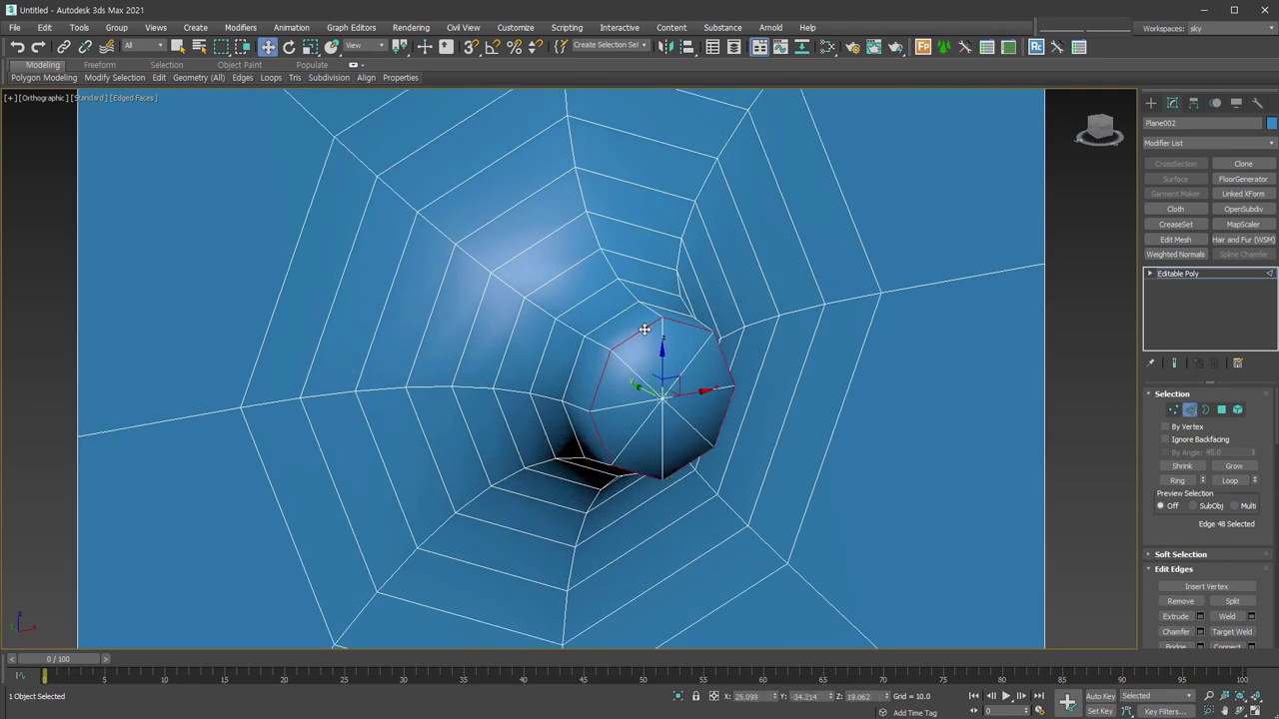
right_click(621, 351)
click(500, 417)
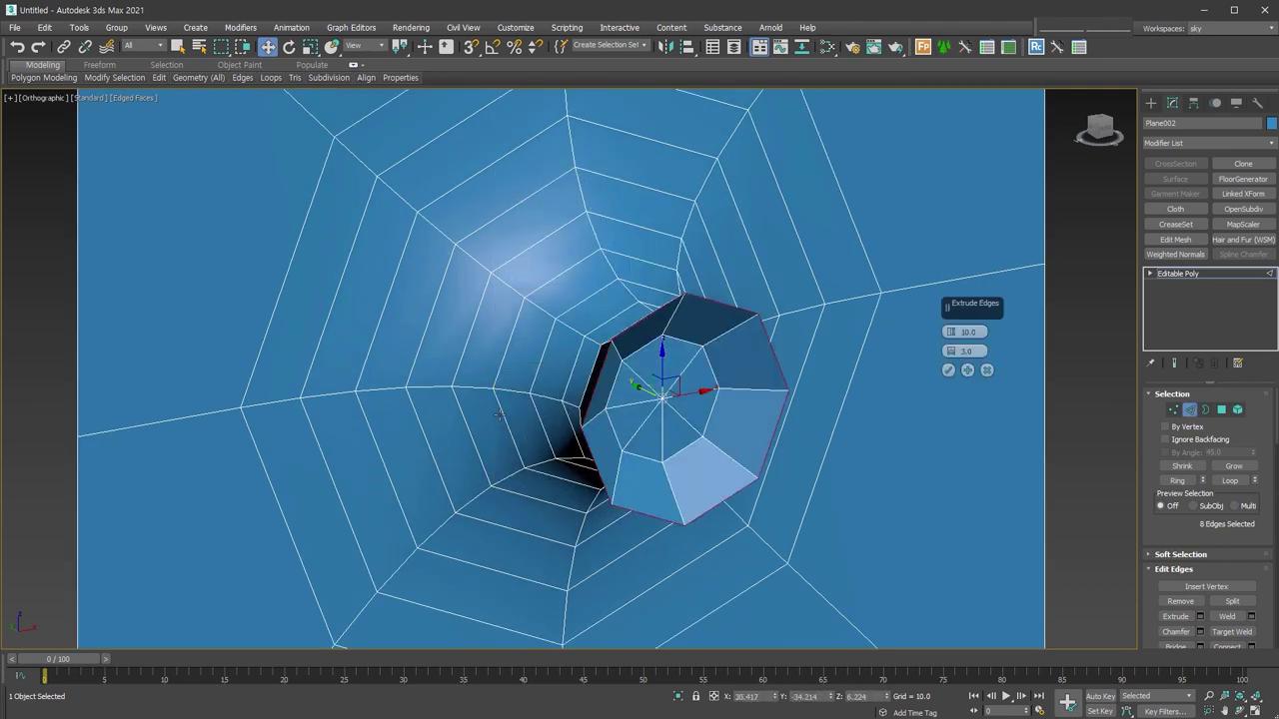
right_click(948, 333)
right_click(950, 353)
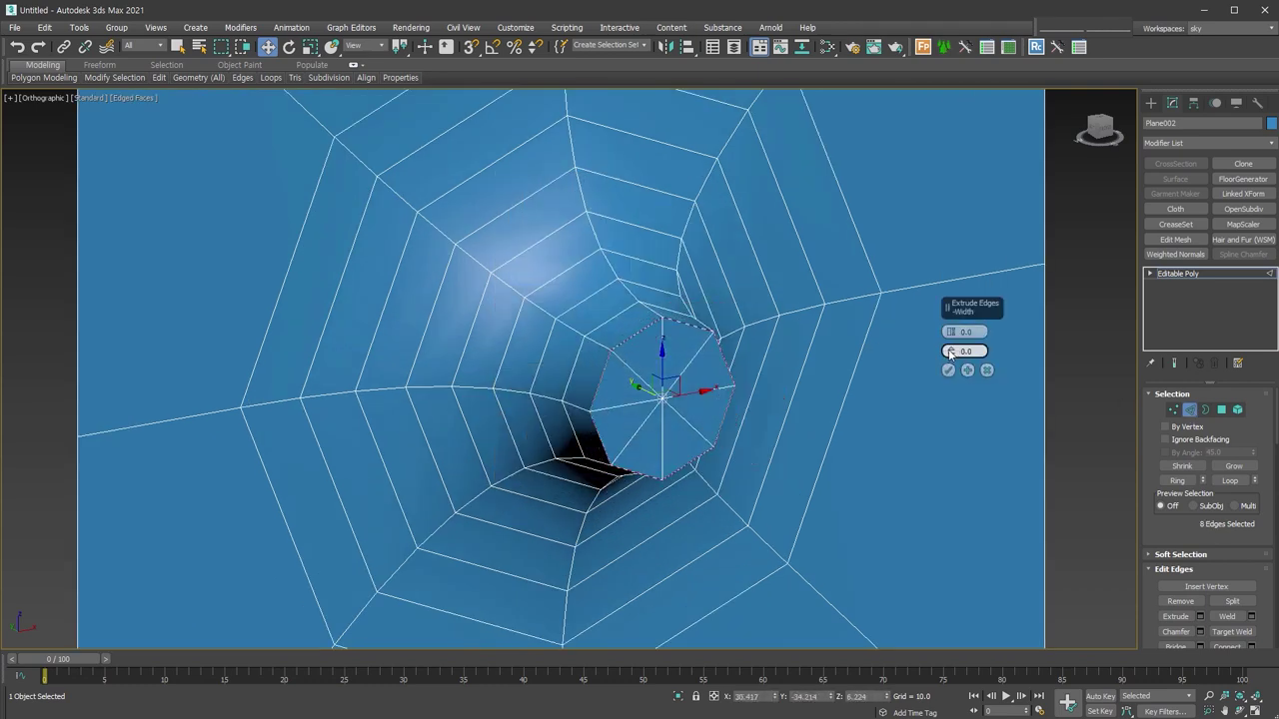
drag(950, 353, 951, 343)
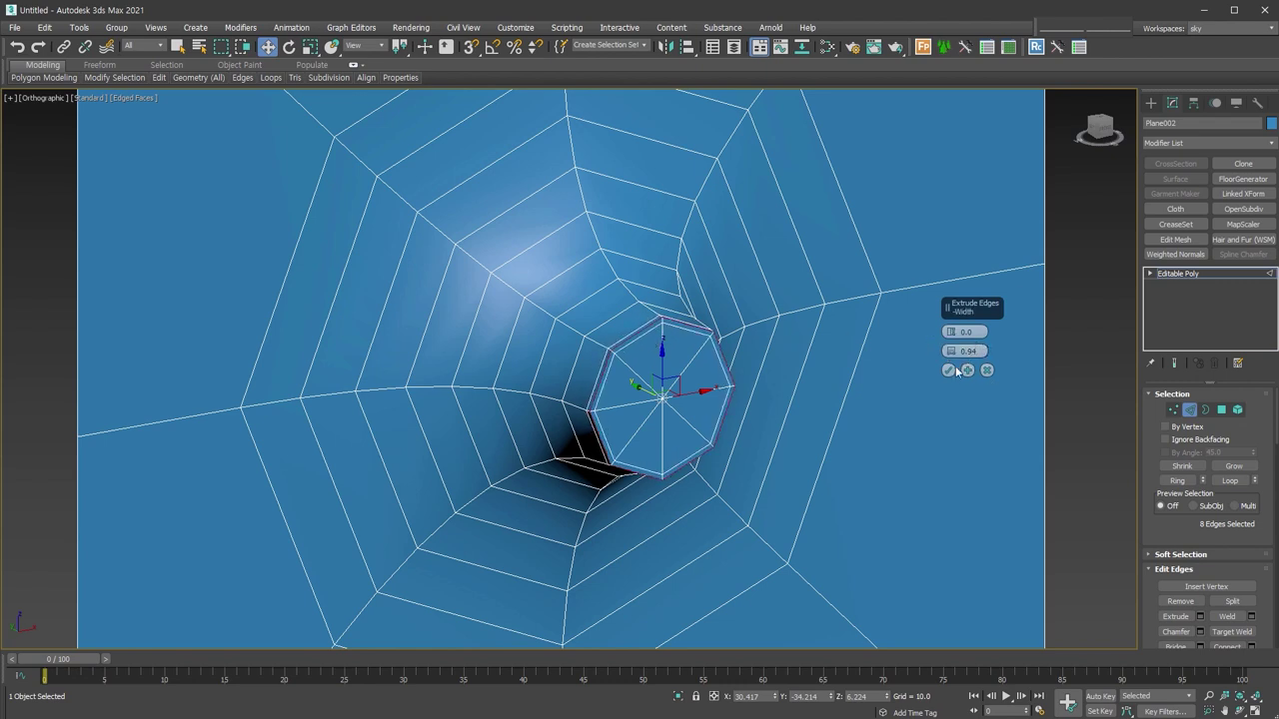
click(948, 370)
Shrink the tip polygon selection, inset it, and delete it to open an octagonal hole
click(1221, 410)
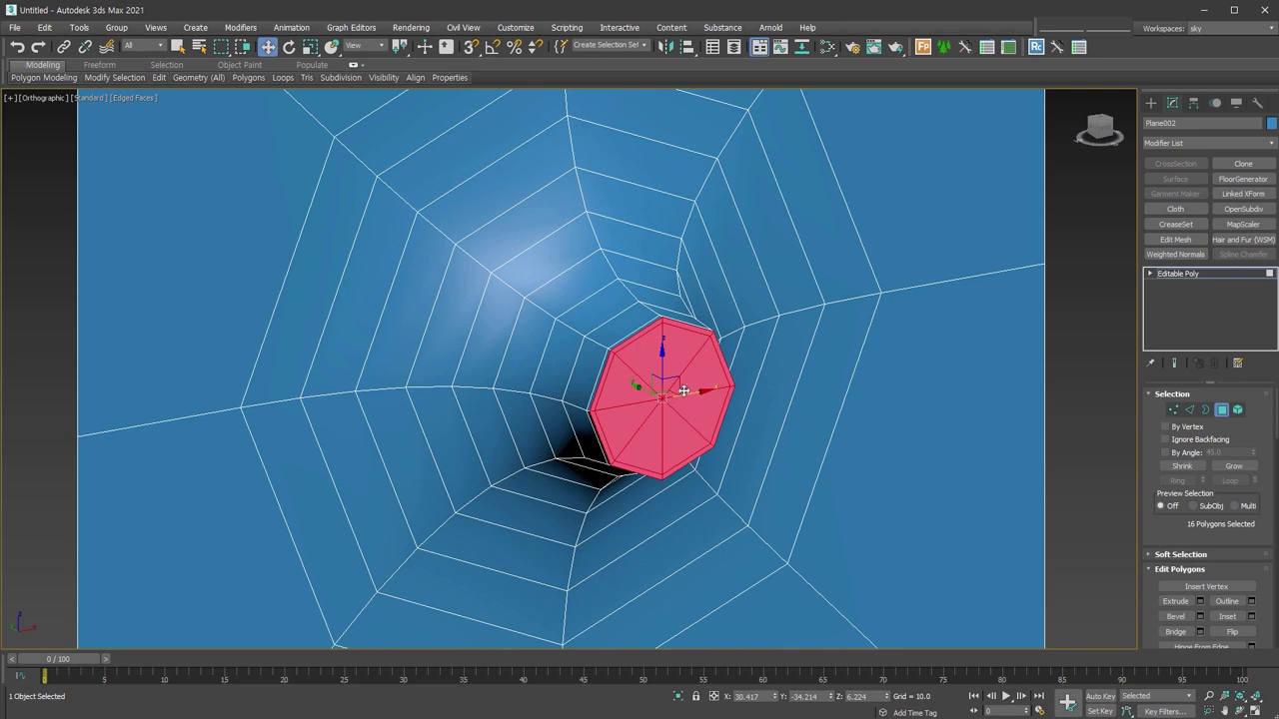
alt+middle_drag(690, 403, 719, 394)
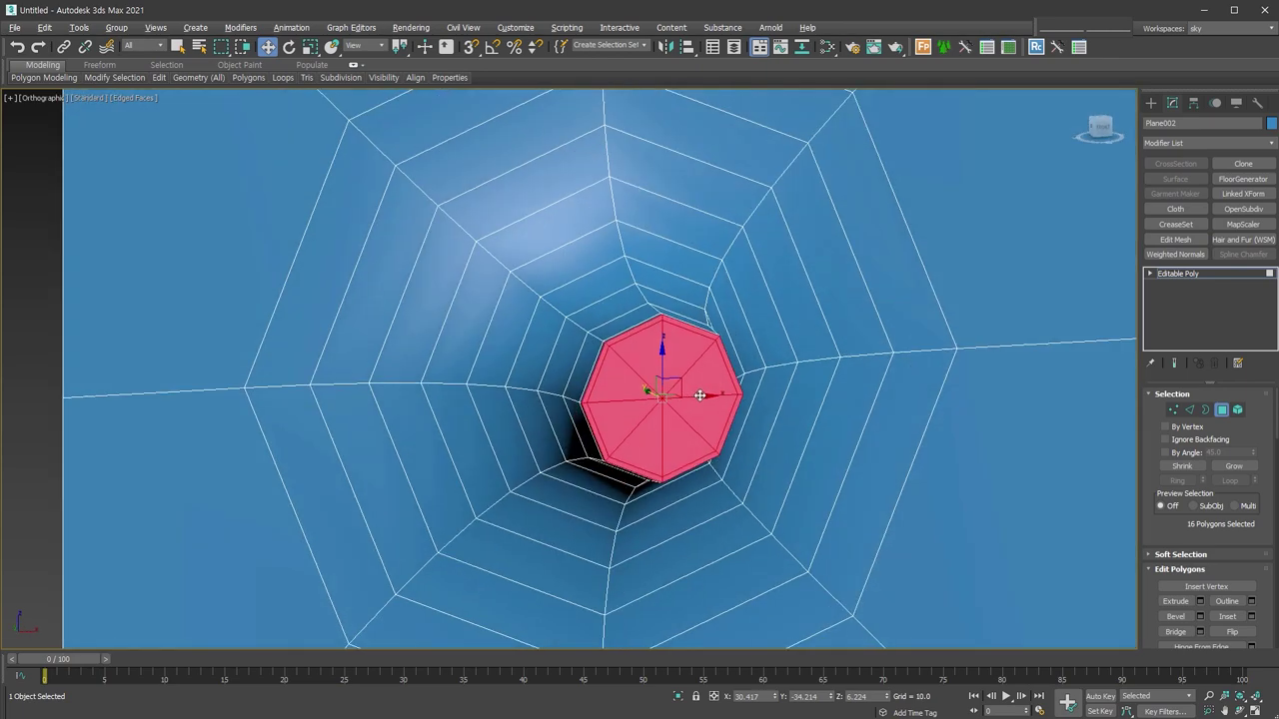
click(1191, 466)
right_click(680, 398)
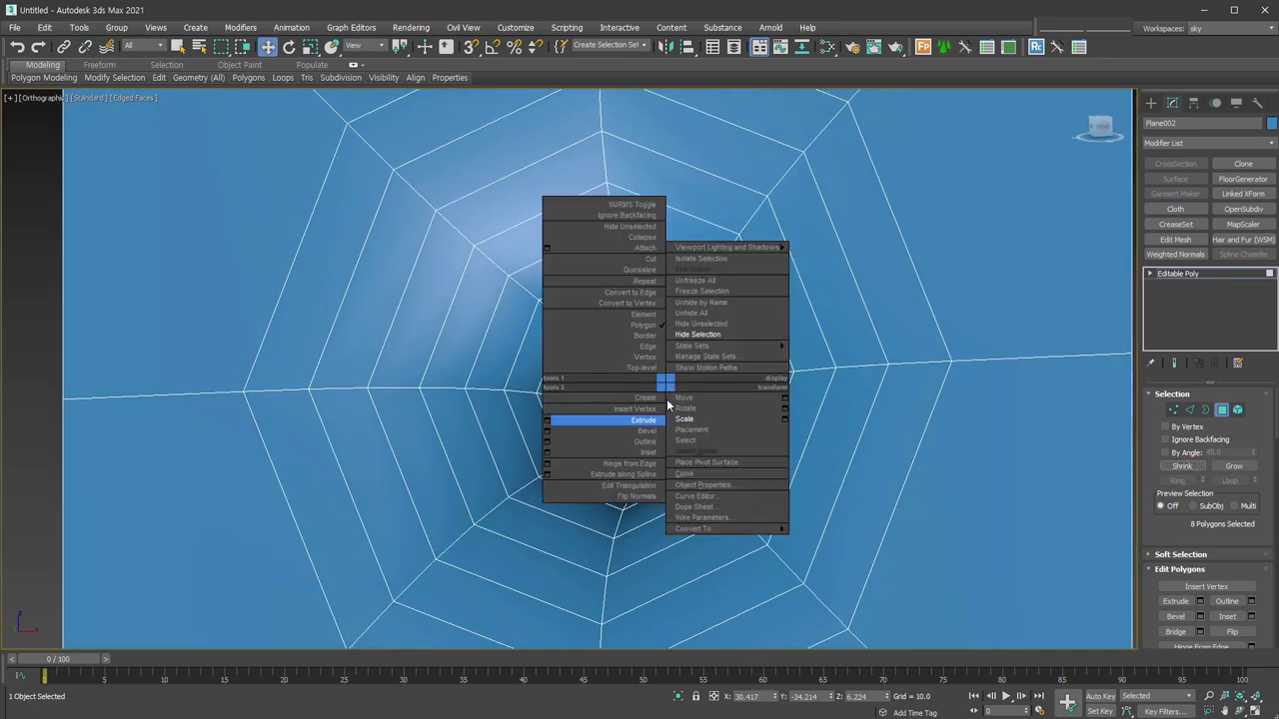
click(662, 448)
drag(663, 420, 671, 423)
key(Delete)
key(6)
scroll(770, 435, down, 3)
alt+middle_drag(769, 435, 743, 445)
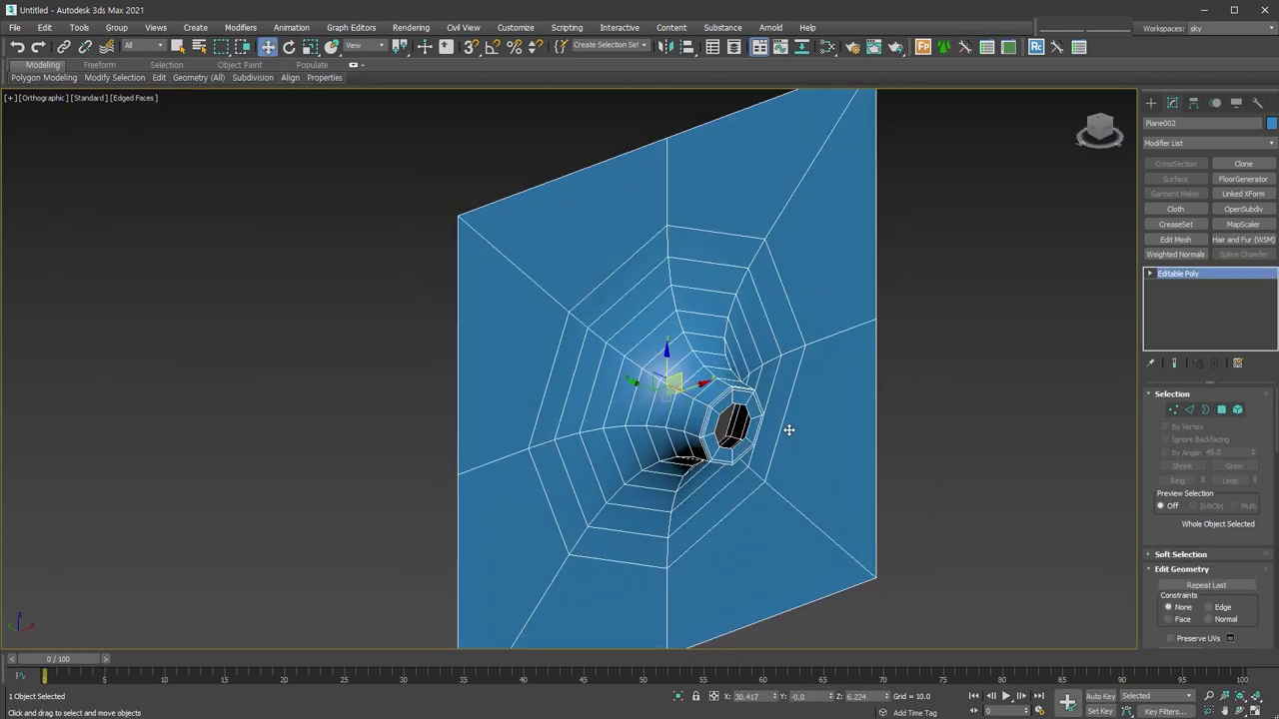
Select the panel's outer border and rim polygons and Auto Smooth them
key(ctrl+t)
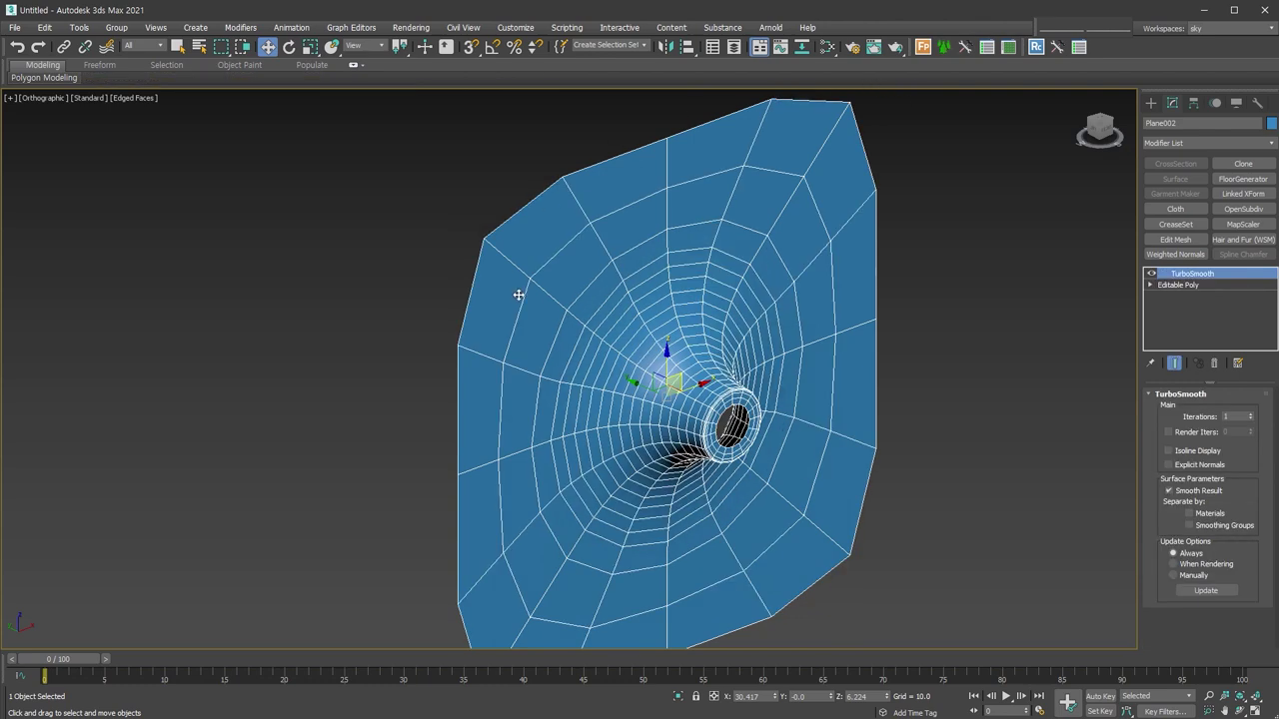
key(ctrl+z)
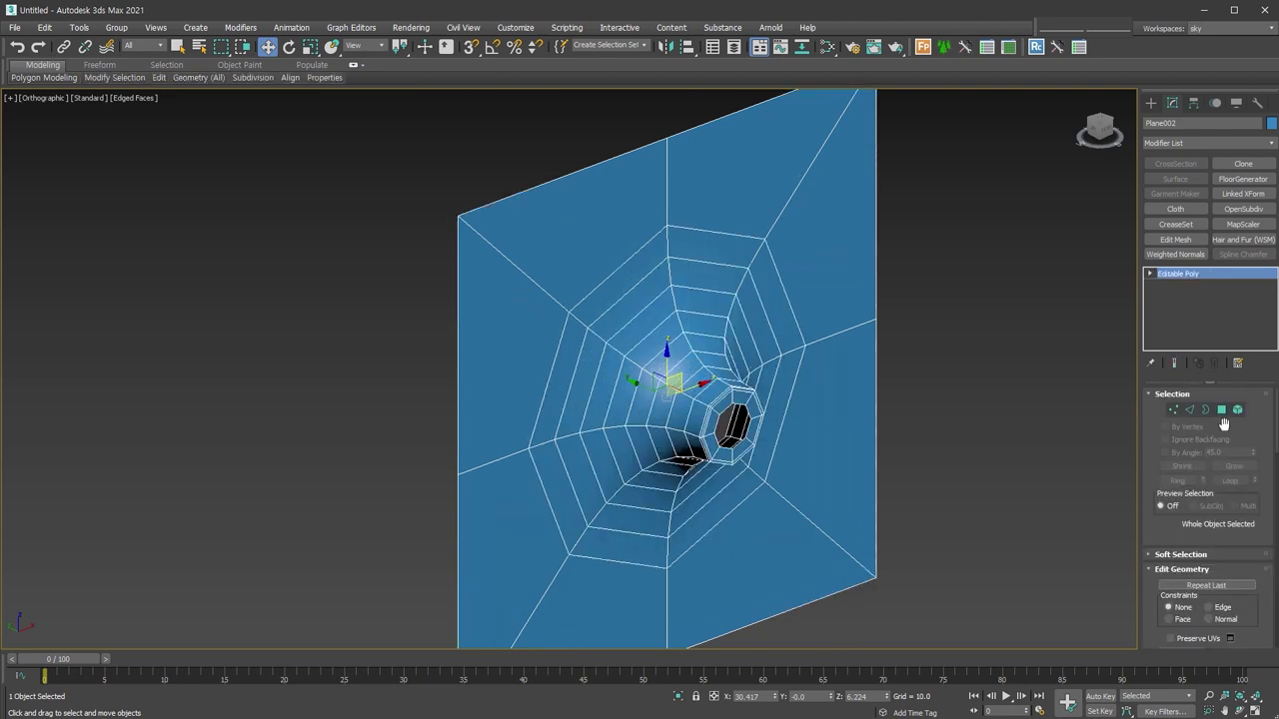
key(3)
click(557, 181)
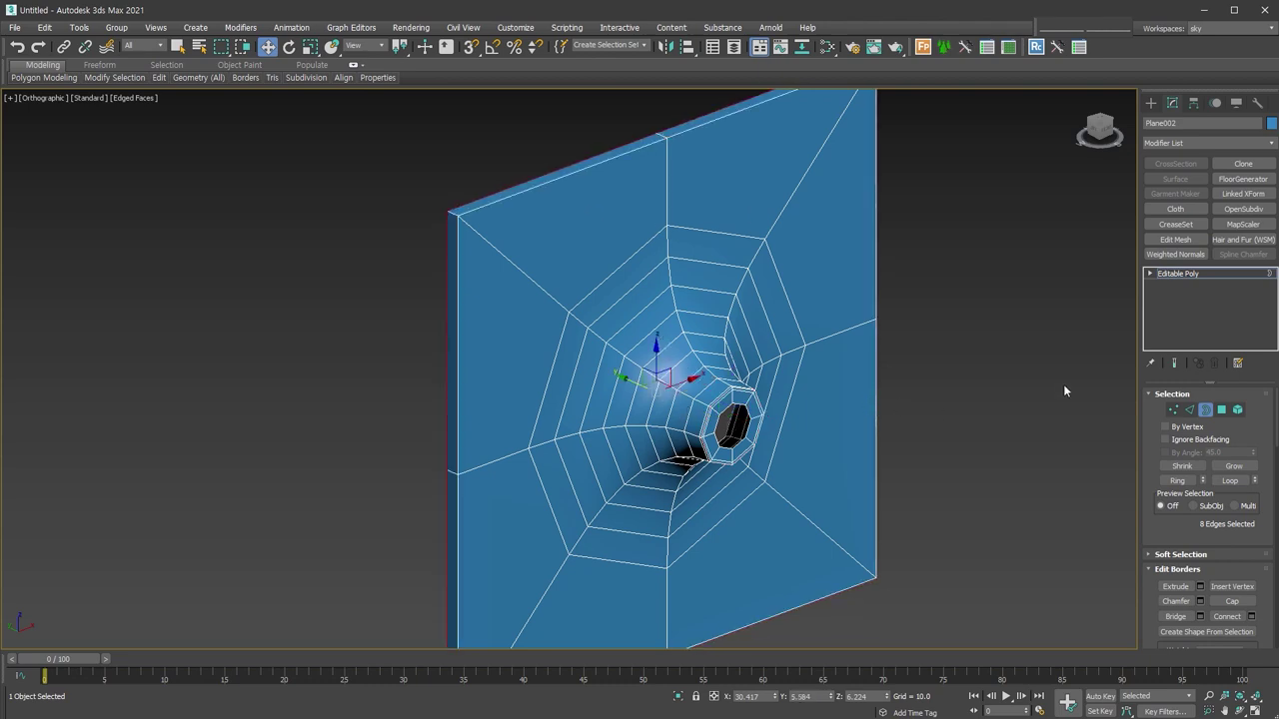
click(1221, 410)
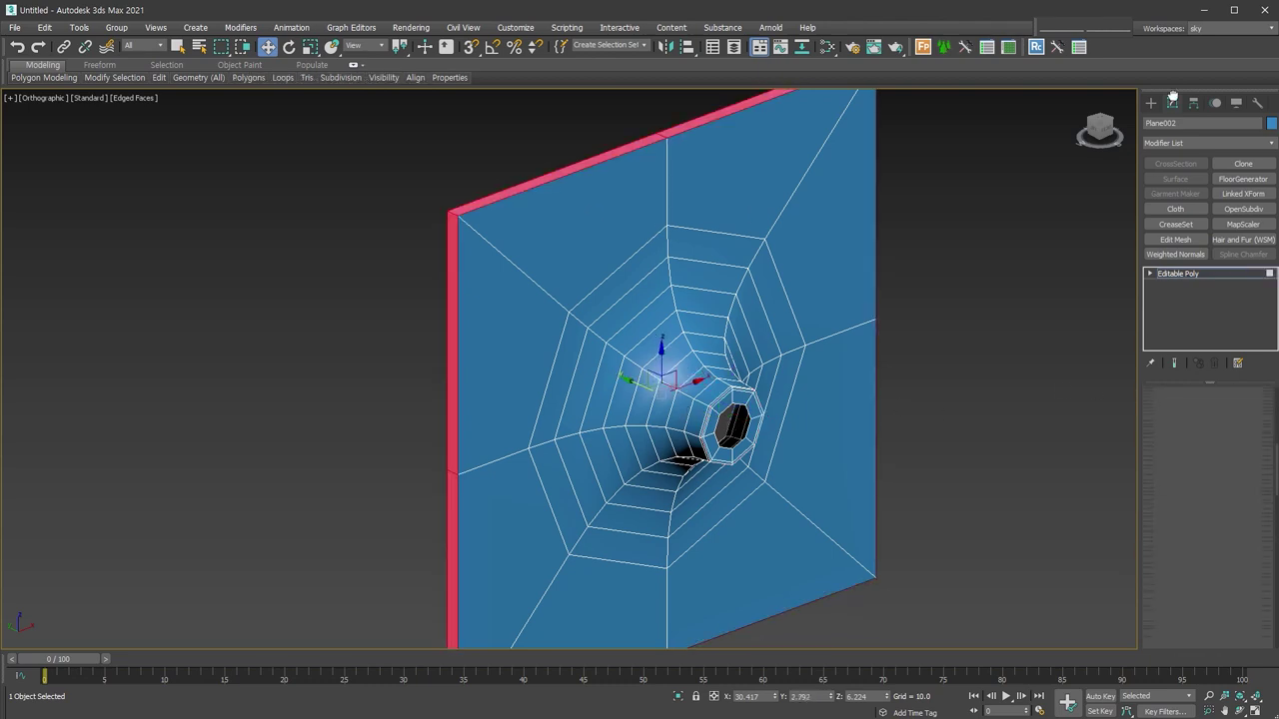
scroll(1210, 480, down, 5)
scroll(1170, 574, down, 2)
scroll(1169, 573, down, 2)
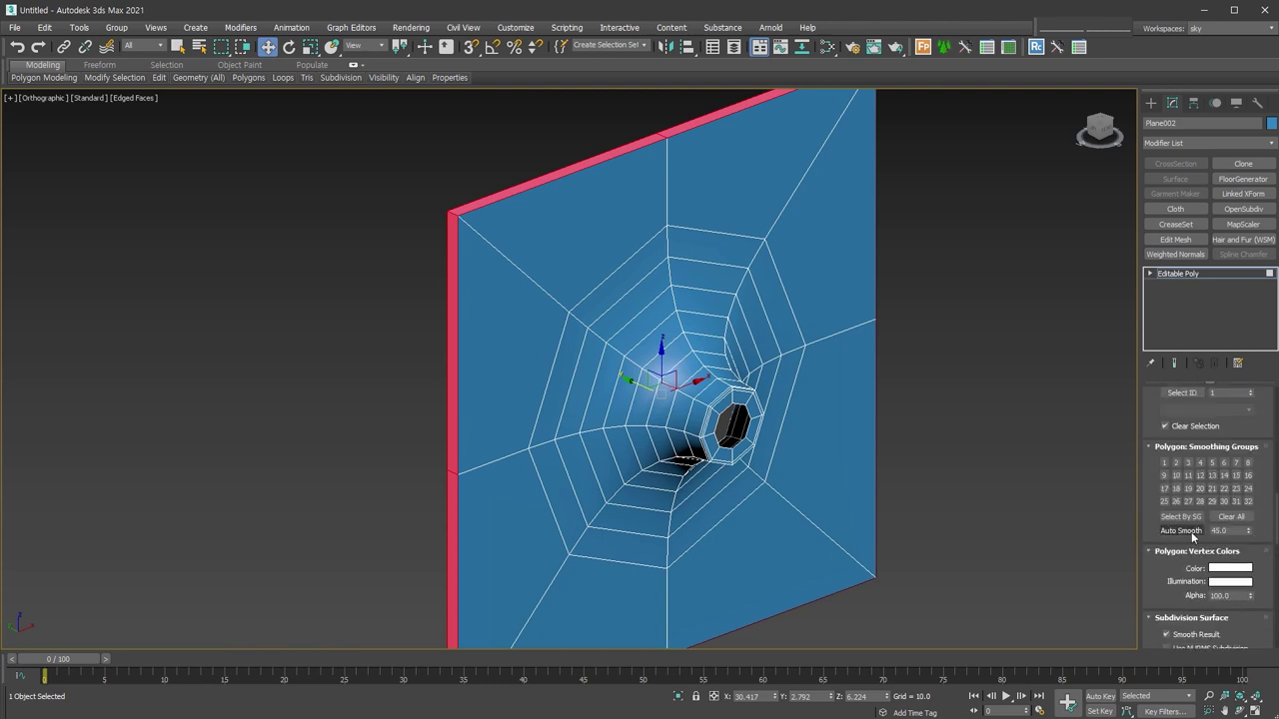
click(1192, 532)
Add TurboSmooth to the whole panel with Iterations set to 2
click(1189, 274)
key(ctrl+shift+t)
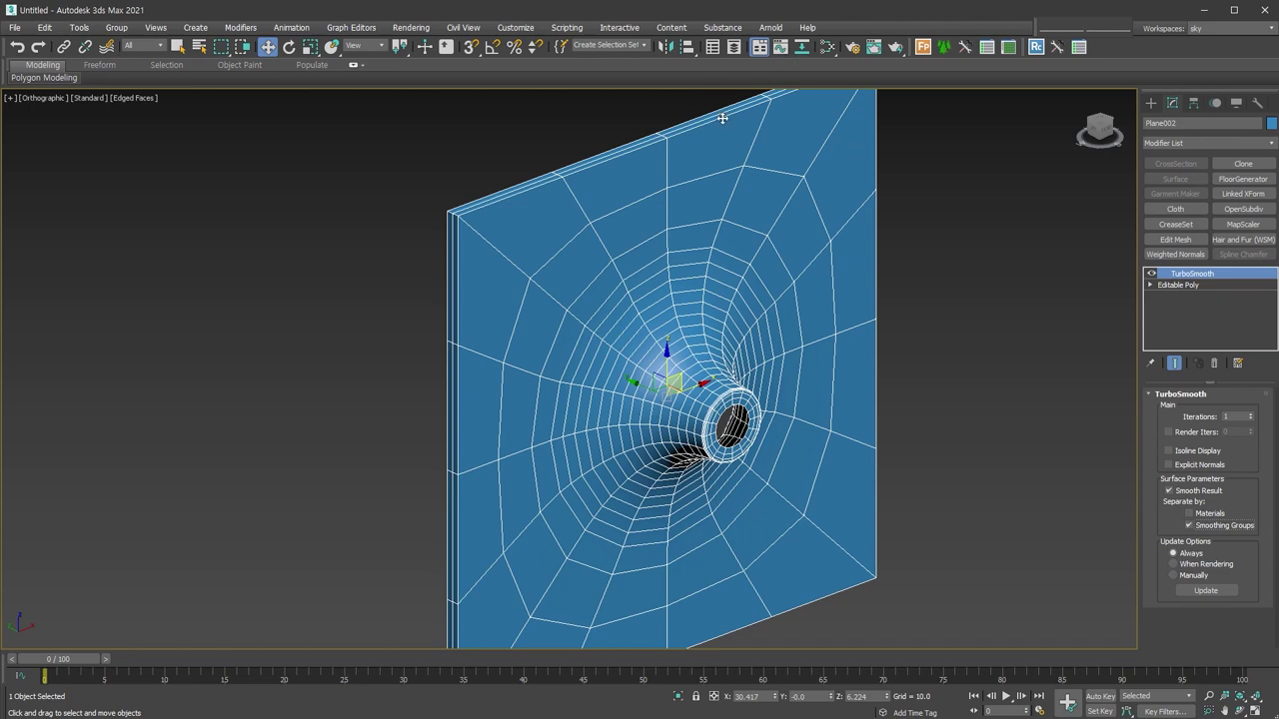
alt+middle_drag(875, 563, 740, 495)
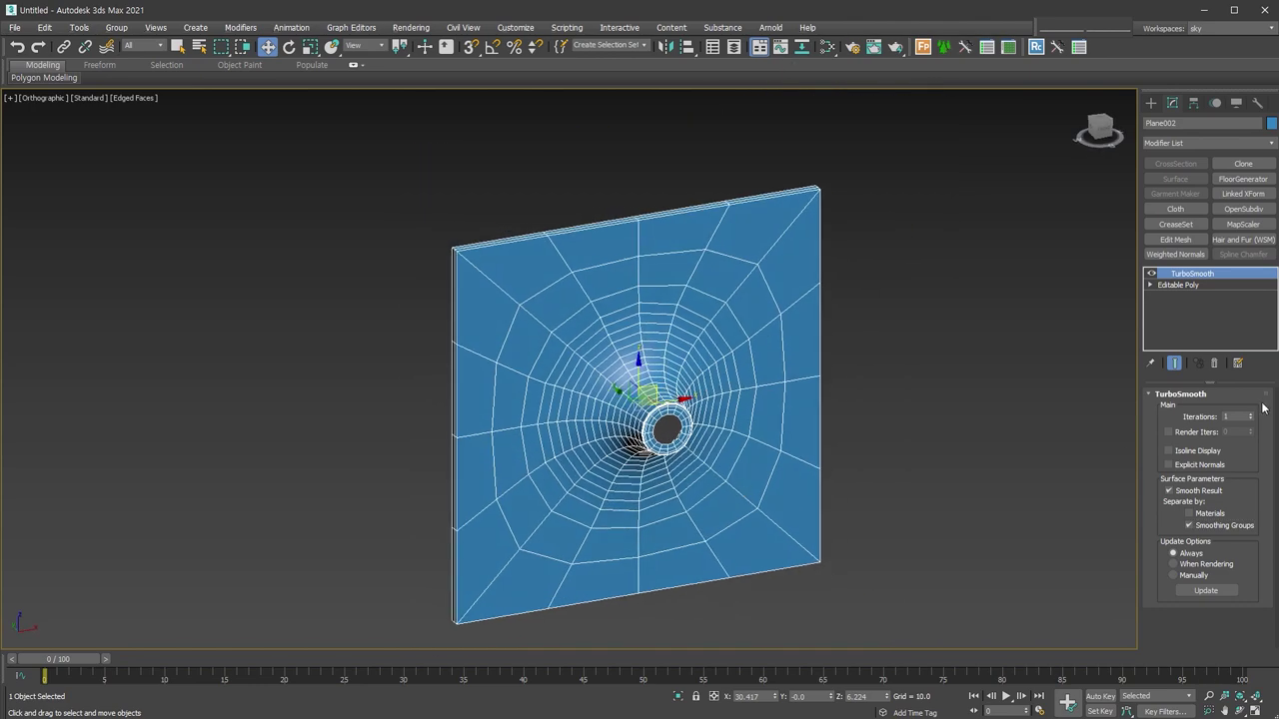
click(1251, 414)
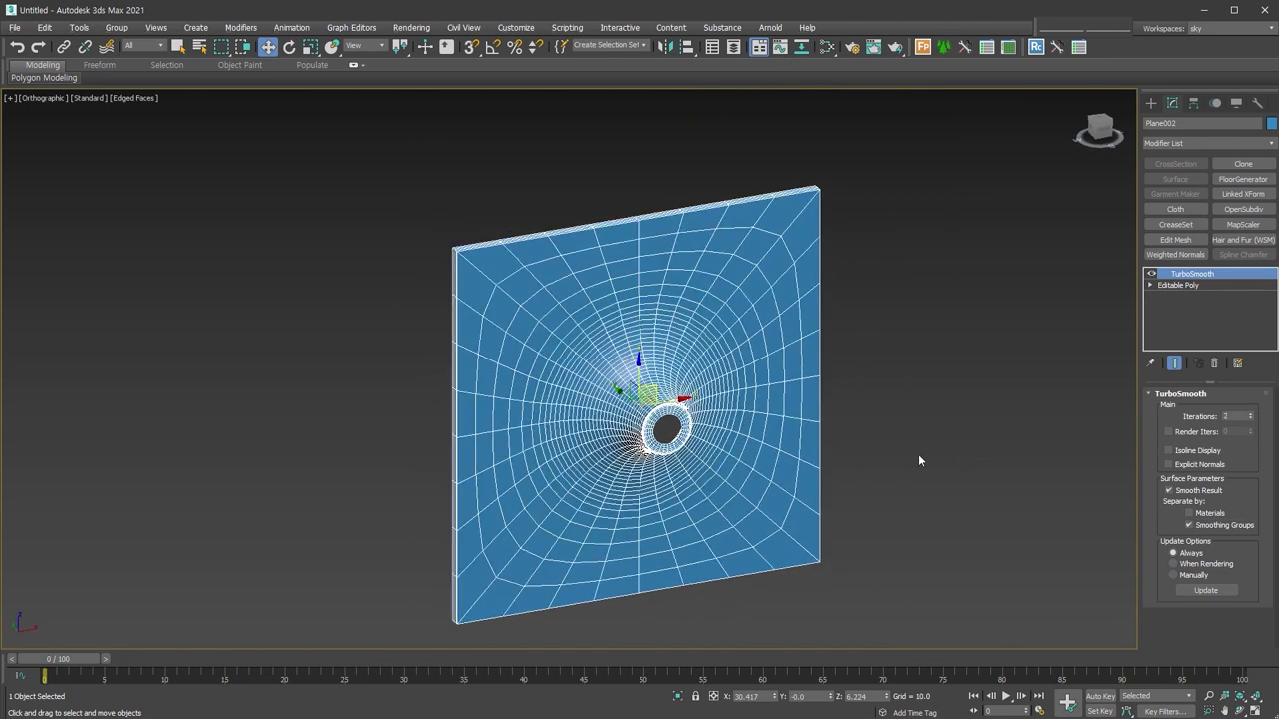
click(1221, 411)
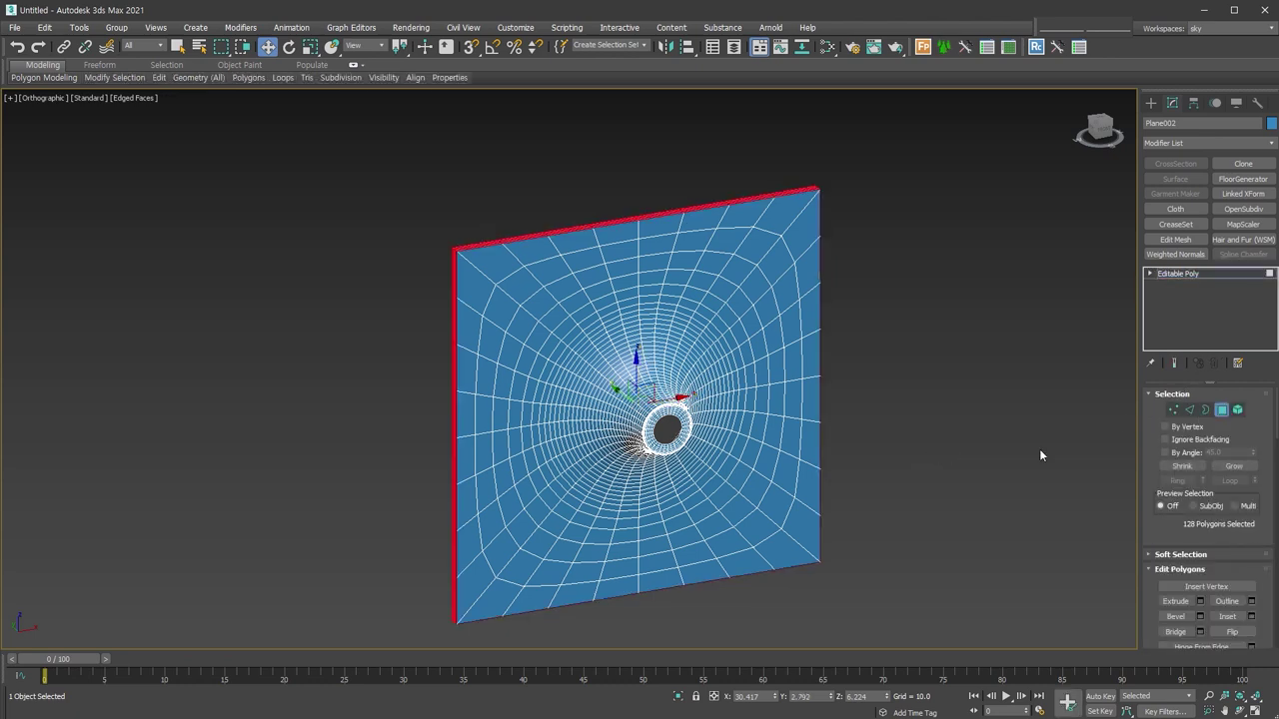
Select the central hole's open border and Cap it with a new polygon
click(418, 455)
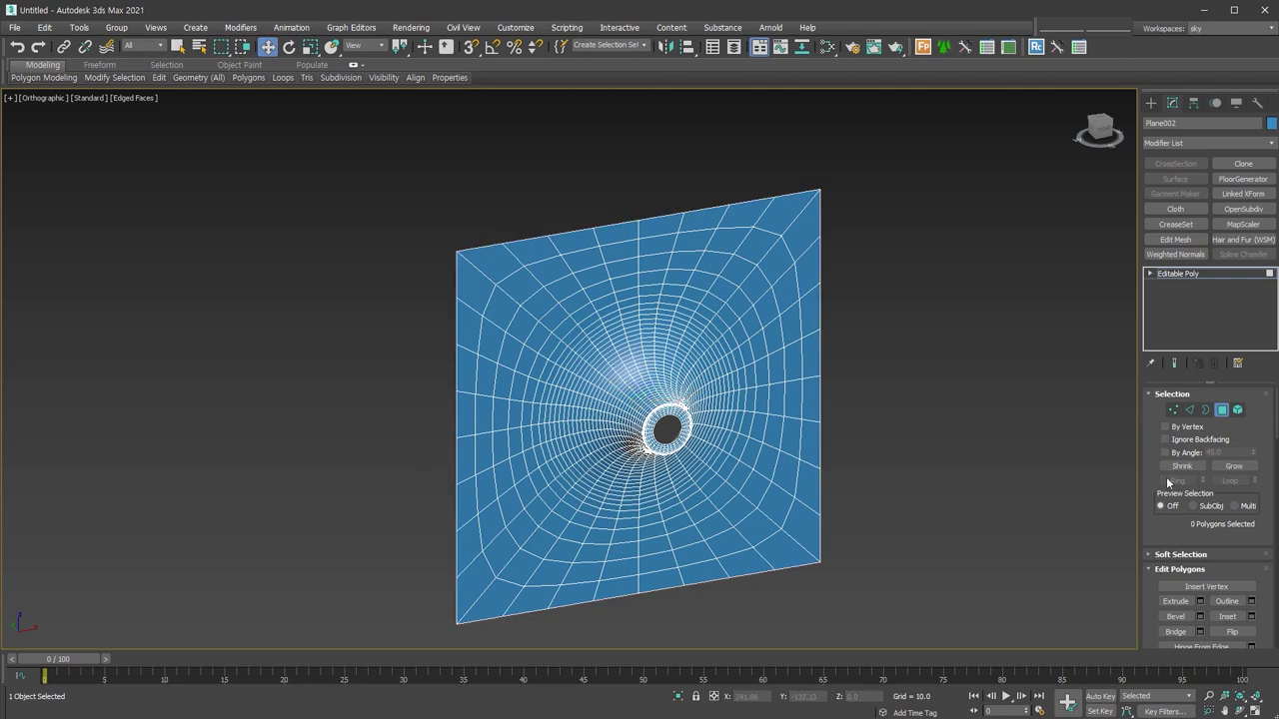
click(1206, 410)
click(668, 408)
mouse_move(449, 357)
alt+middle_down()
mouse_move(613, 424)
mouse_move(598, 395)
alt+middle_up()
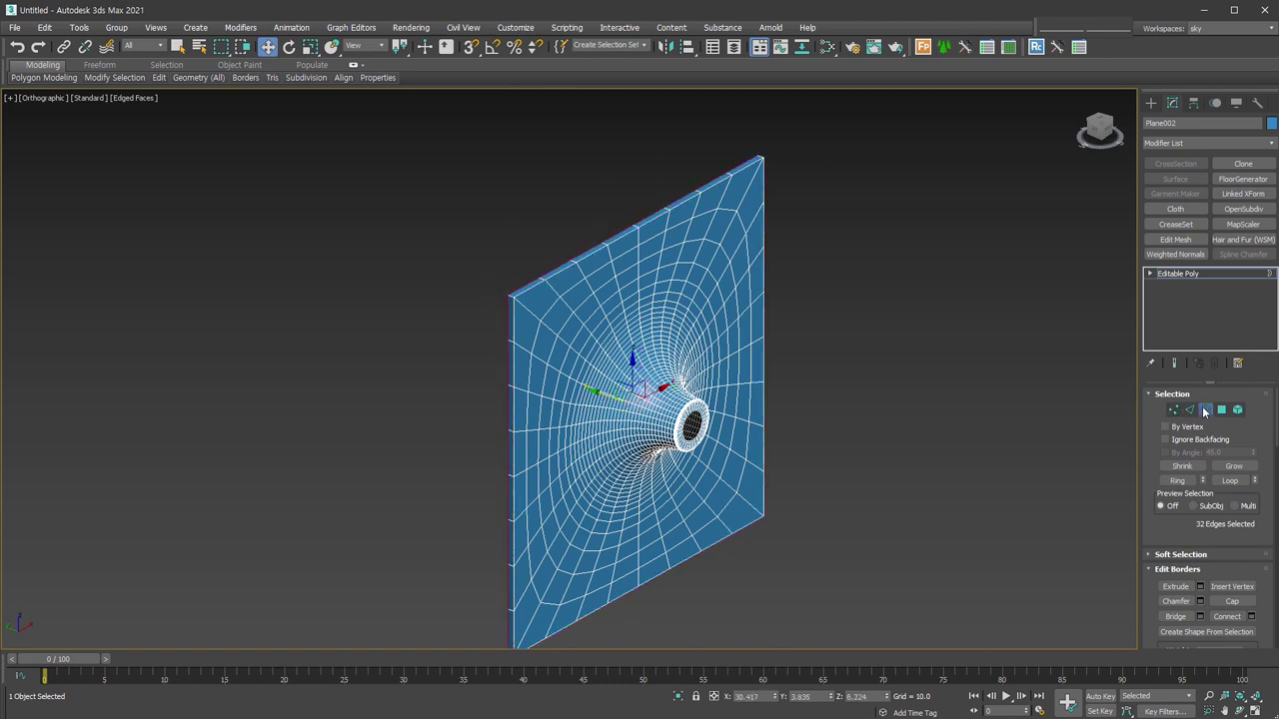
click(1207, 415)
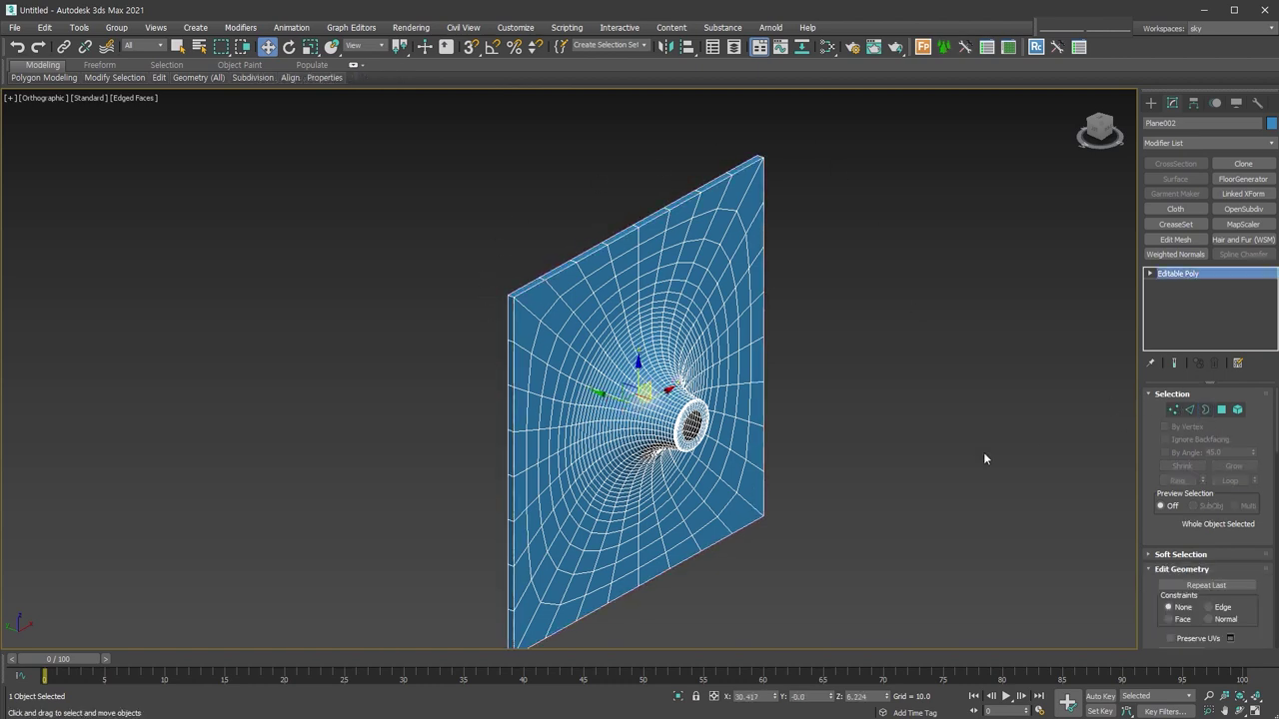
alt+middle_drag(985, 457, 854, 500)
scroll(689, 396, up, 10)
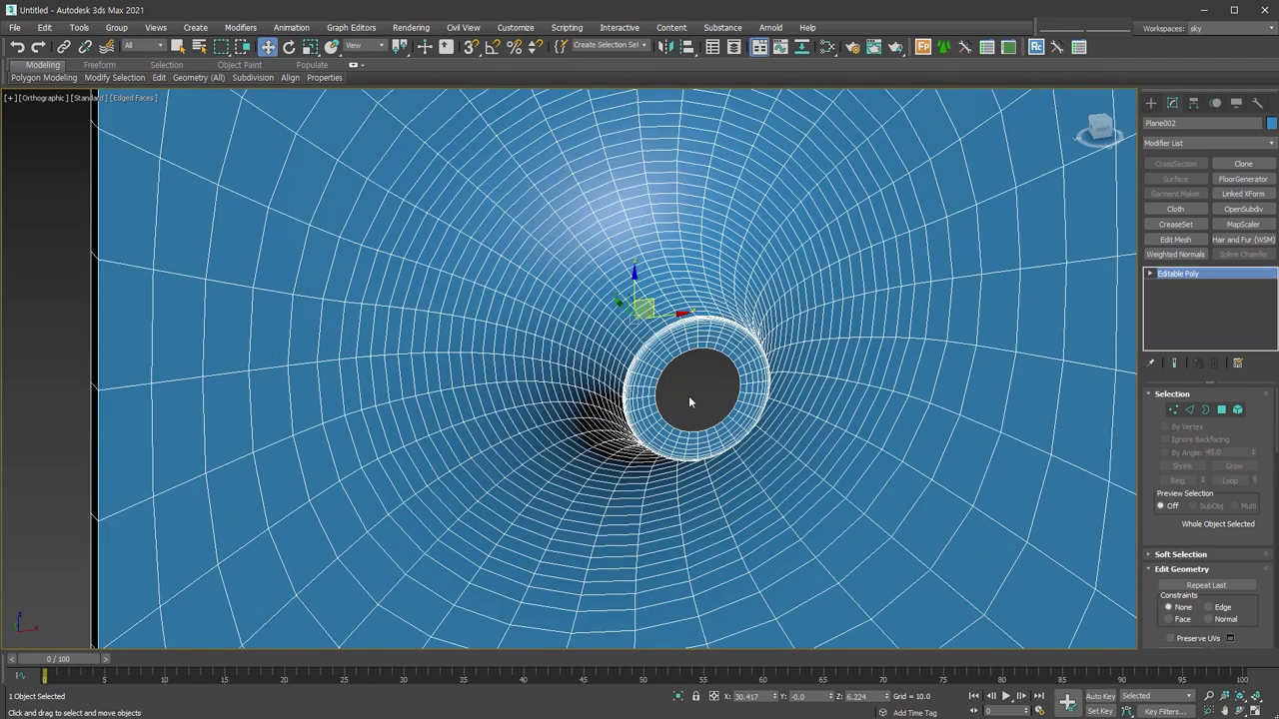
alt+middle_drag(688, 395, 675, 325)
click(1205, 410)
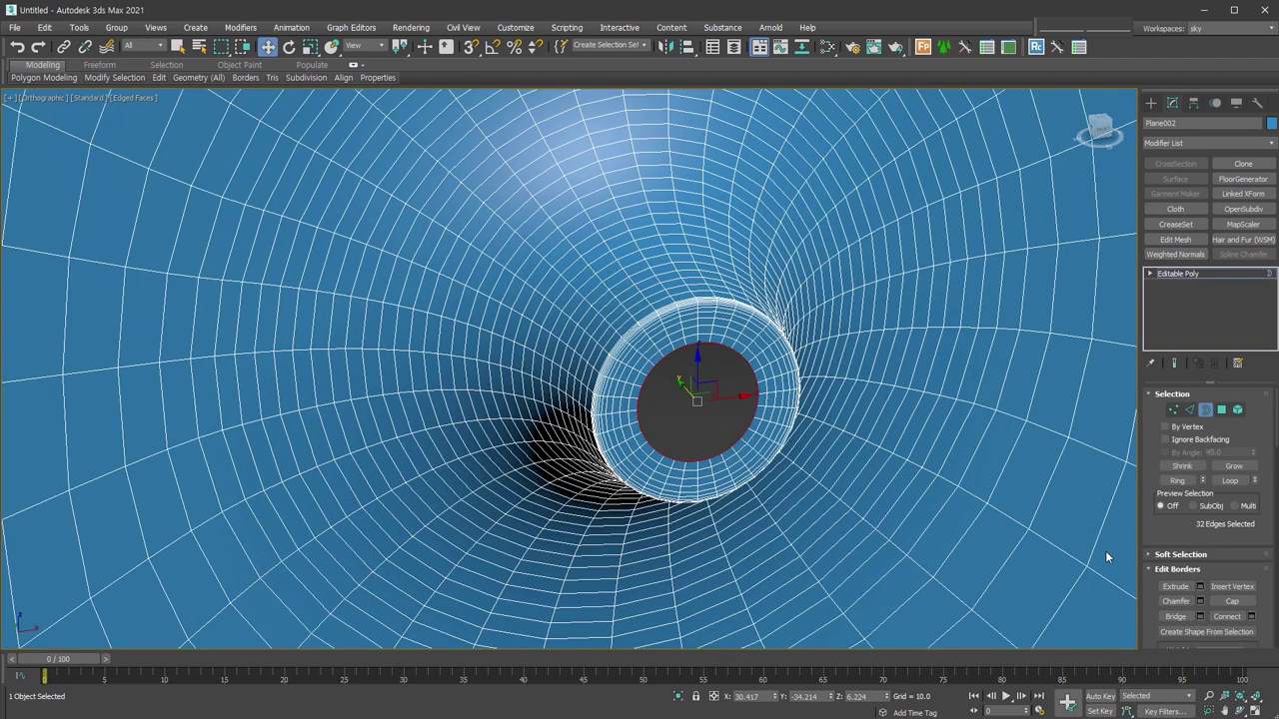
scroll(1174, 342, down, 3)
click(1233, 412)
Loop-select the four concentric edge loops on the cap and Remove them
scroll(736, 337, up, 3)
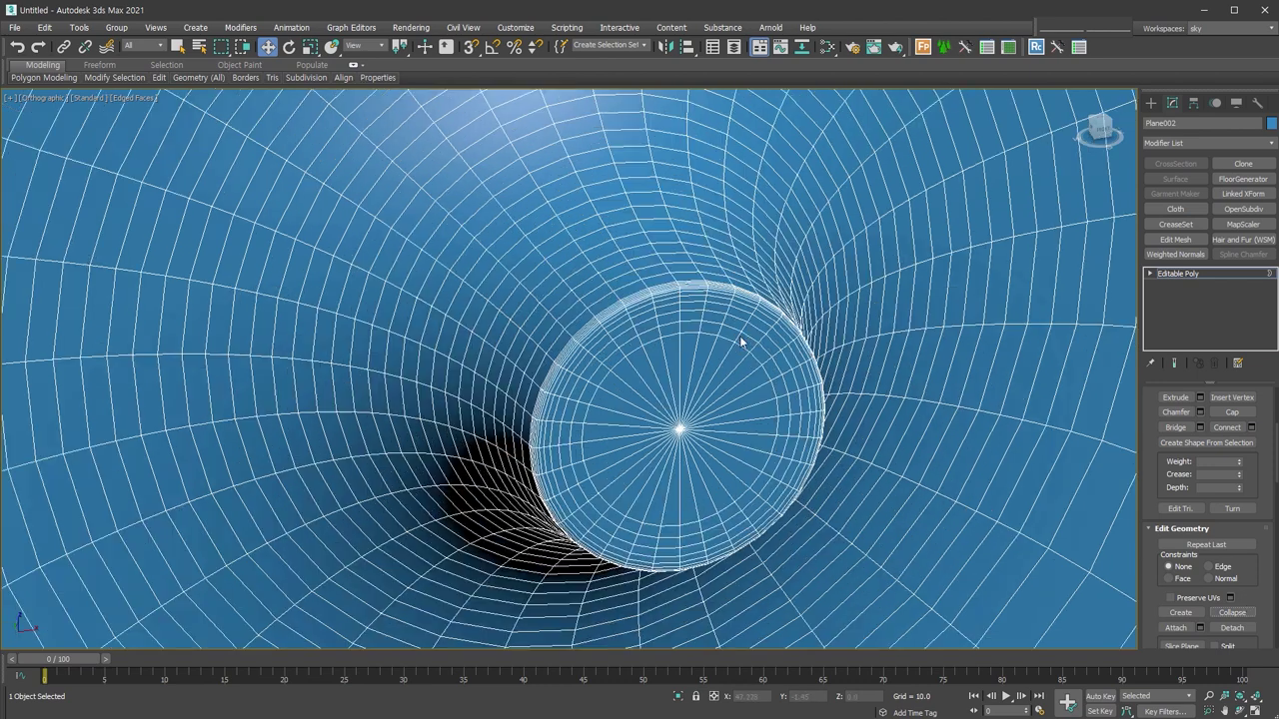
scroll(736, 337, up, 3)
key(3)
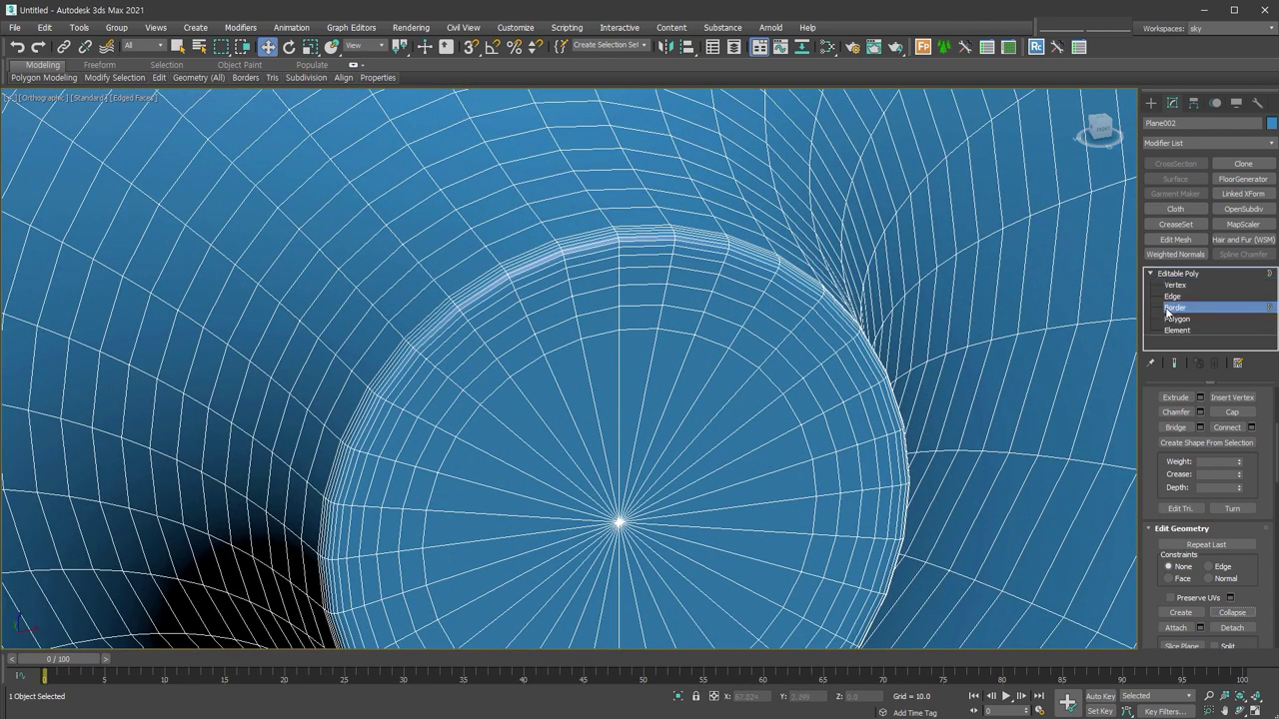
scroll(627, 308, down, 5)
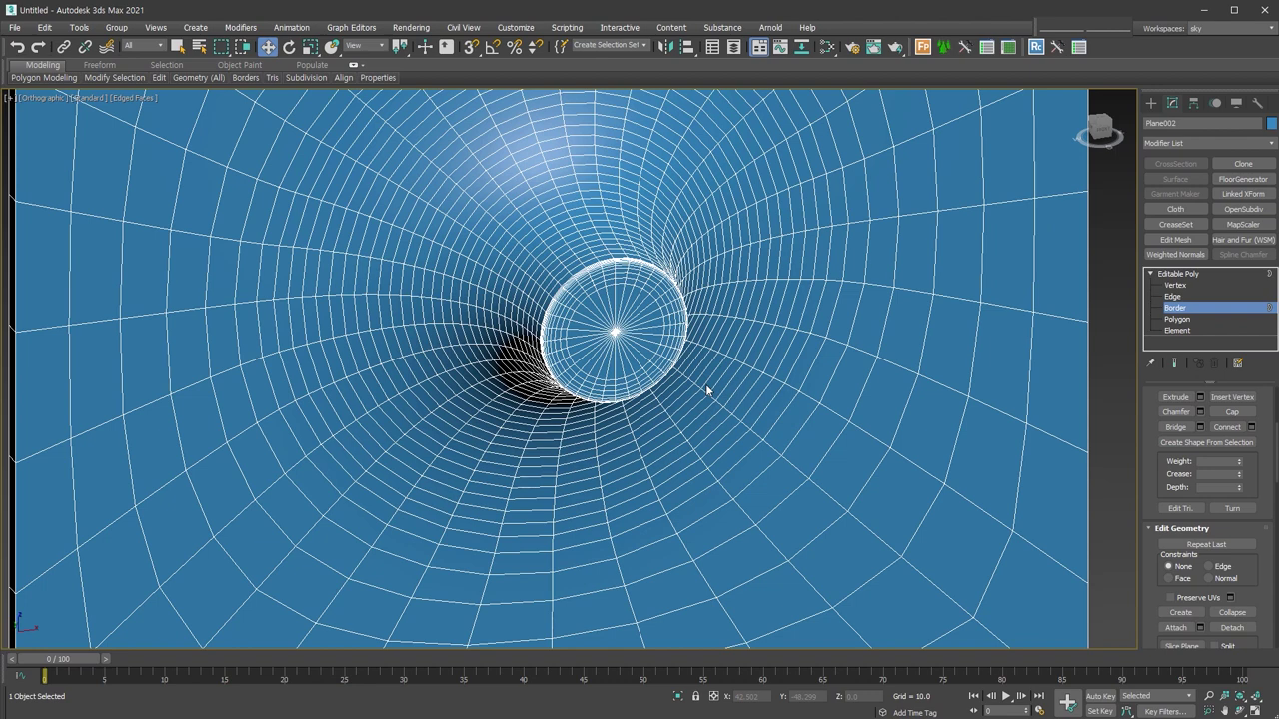
scroll(705, 383, up, 5)
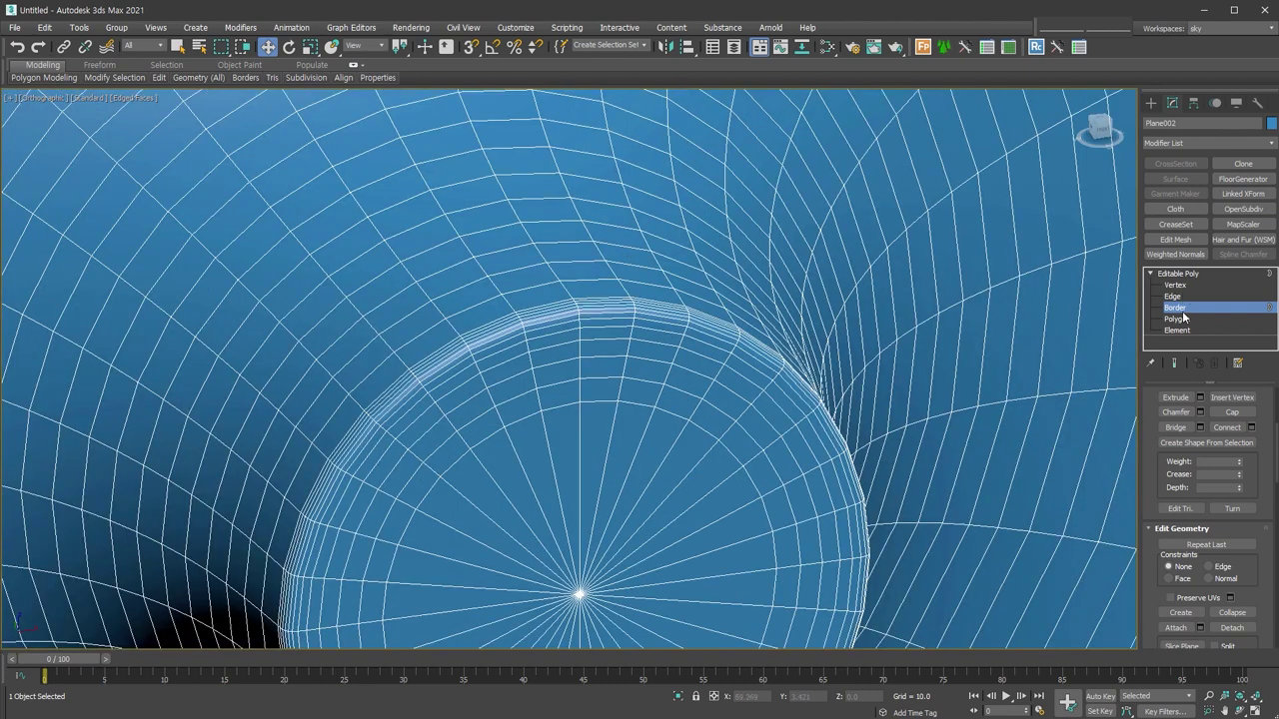
click(1173, 296)
double_click(703, 452)
ctrl+double_click(718, 425)
ctrl+double_click(730, 405)
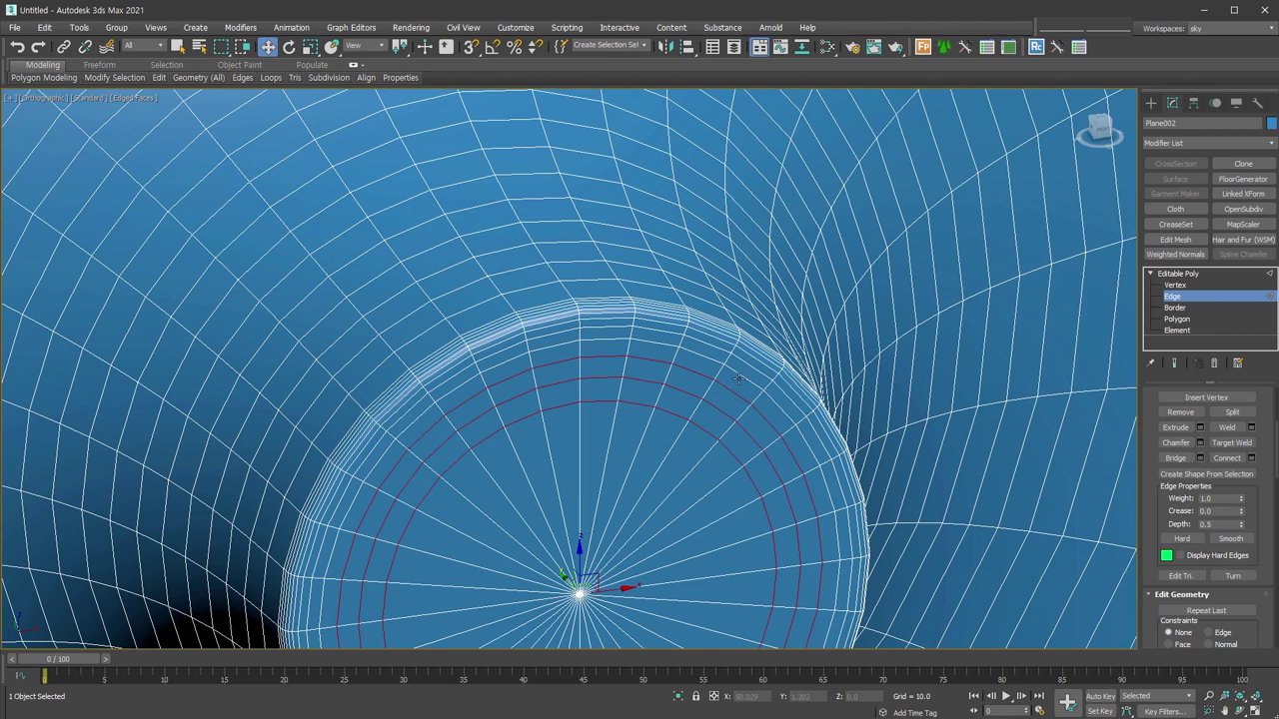
ctrl+double_click(739, 378)
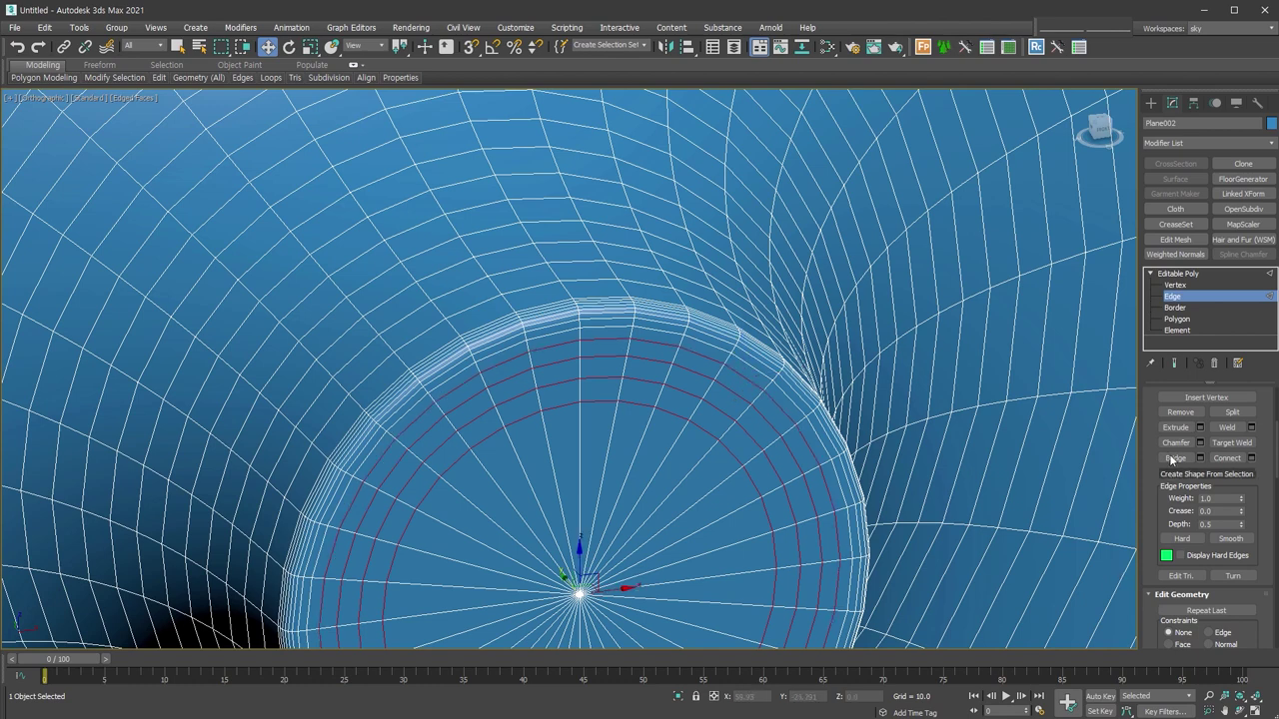
click(1179, 412)
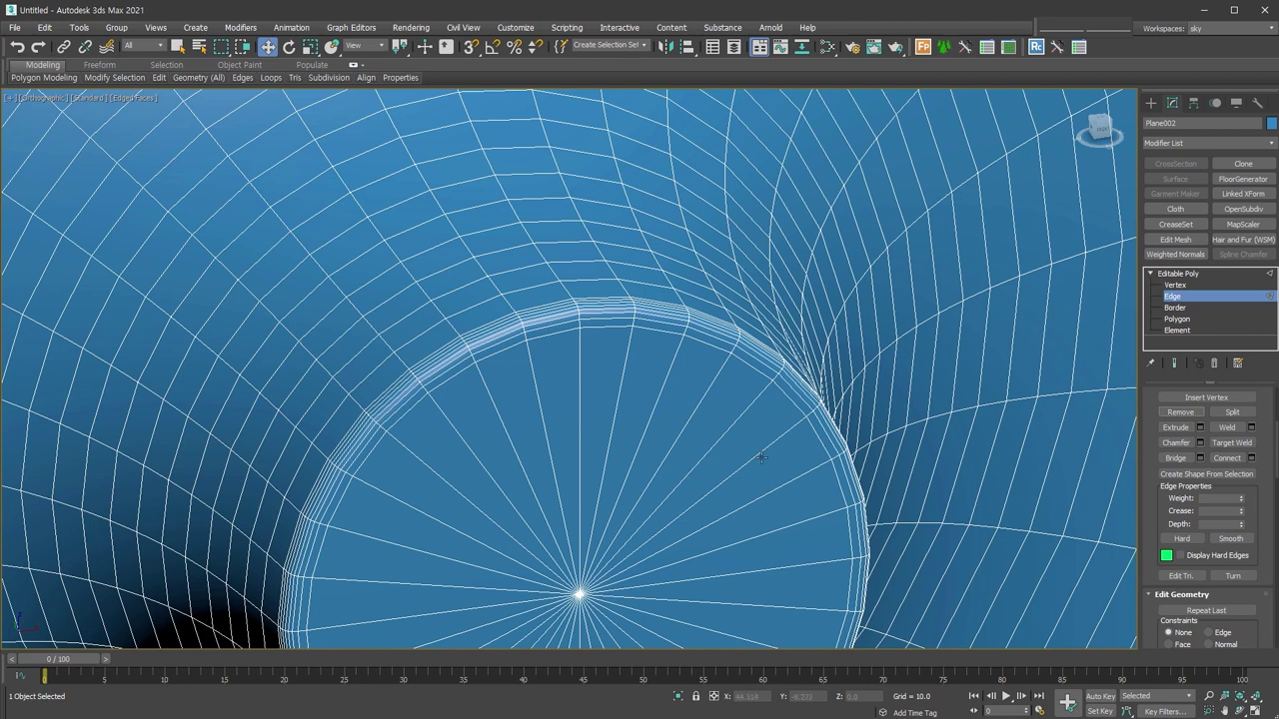
click(1195, 298)
Select the funnel plane and hide it from the viewport
key(z)
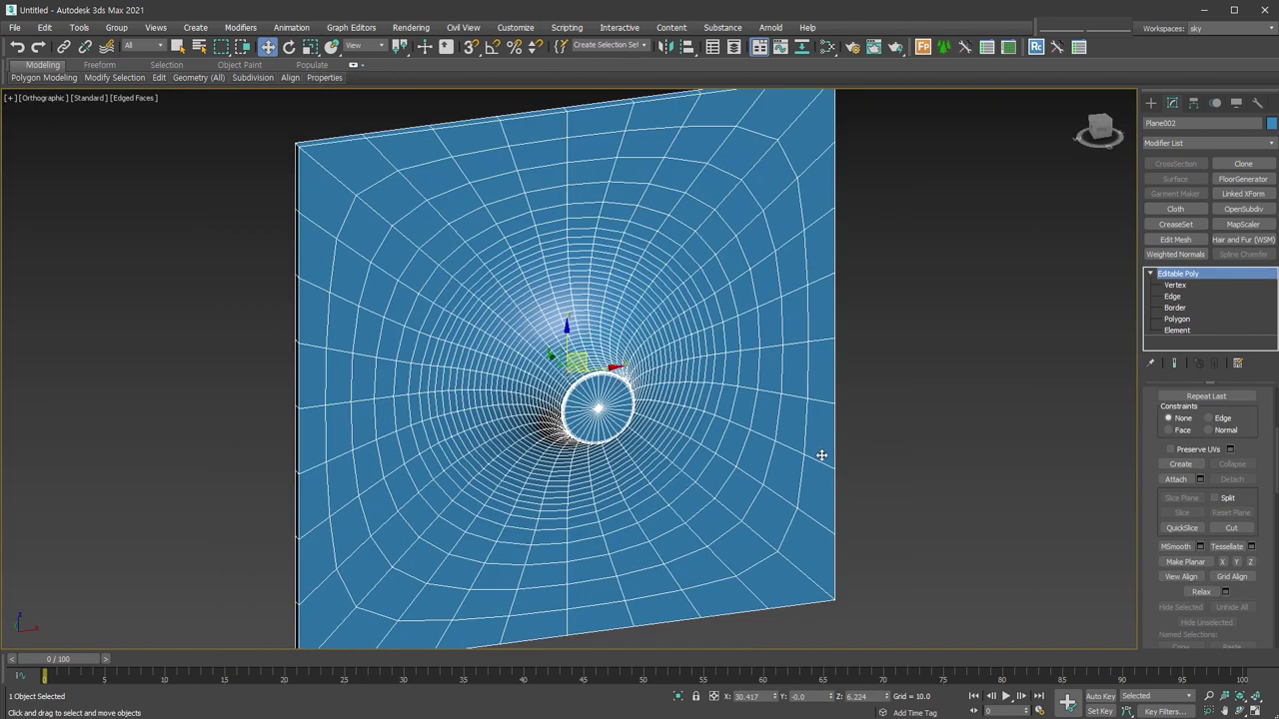
key(f)
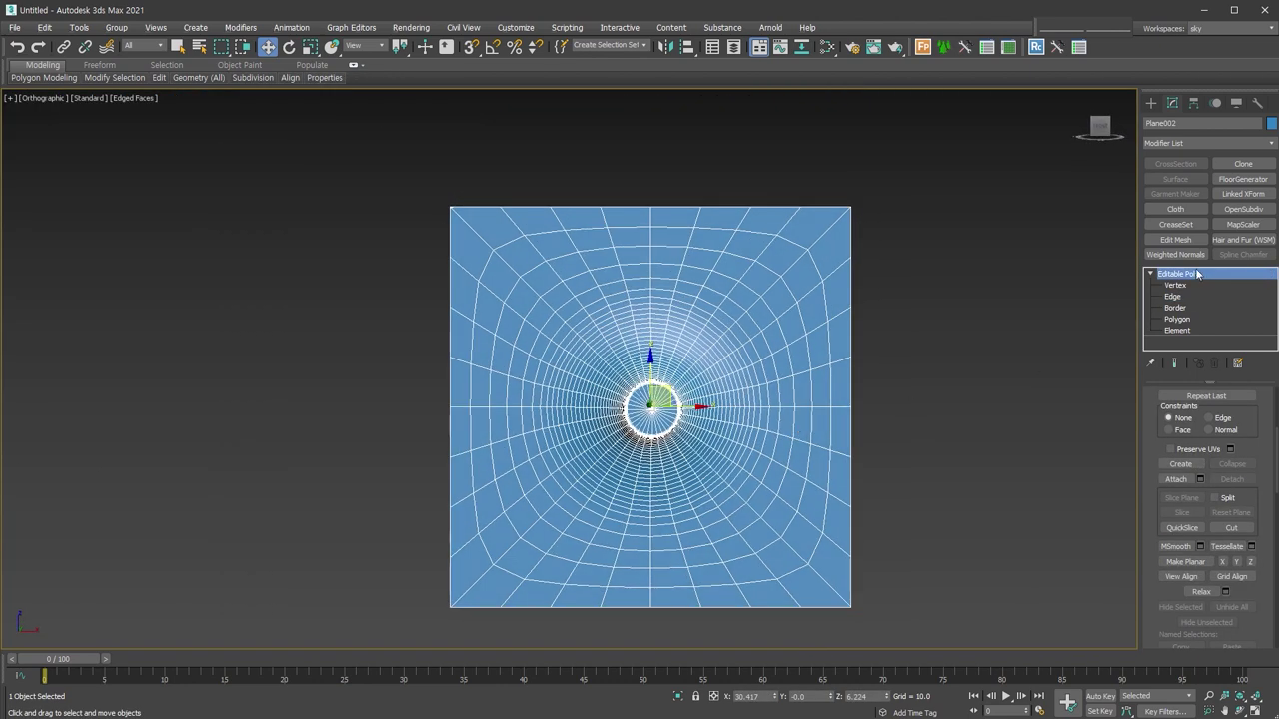
click(1150, 103)
right_click(651, 400)
click(699, 365)
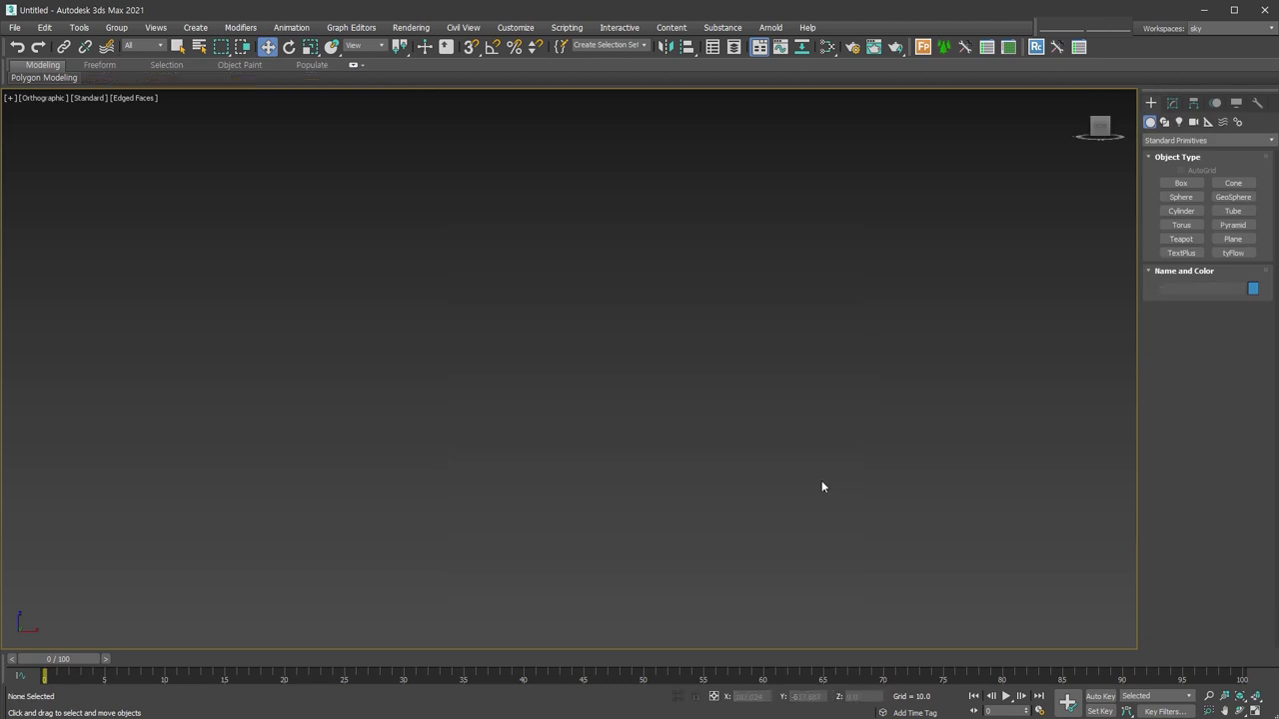
Draw a 200 × 200 plane in the Front view and convert it to an Editable Poly
key(f)
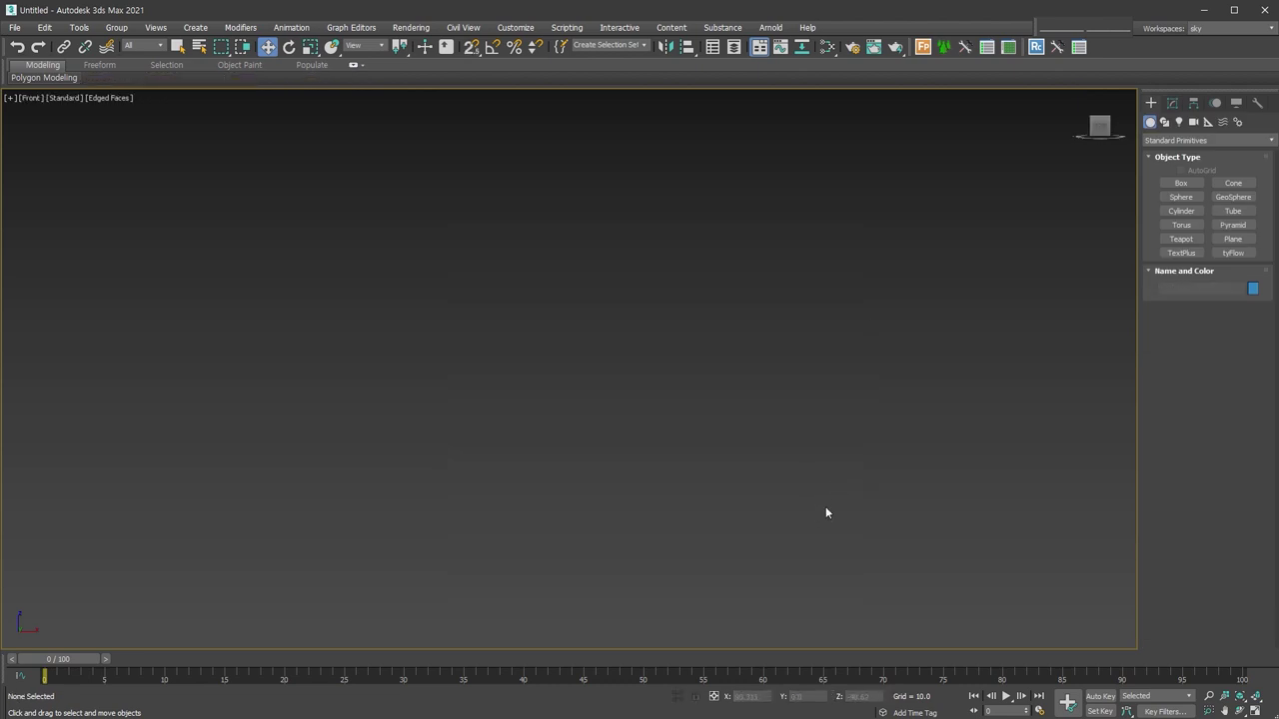
click(1234, 239)
drag(426, 188, 840, 570)
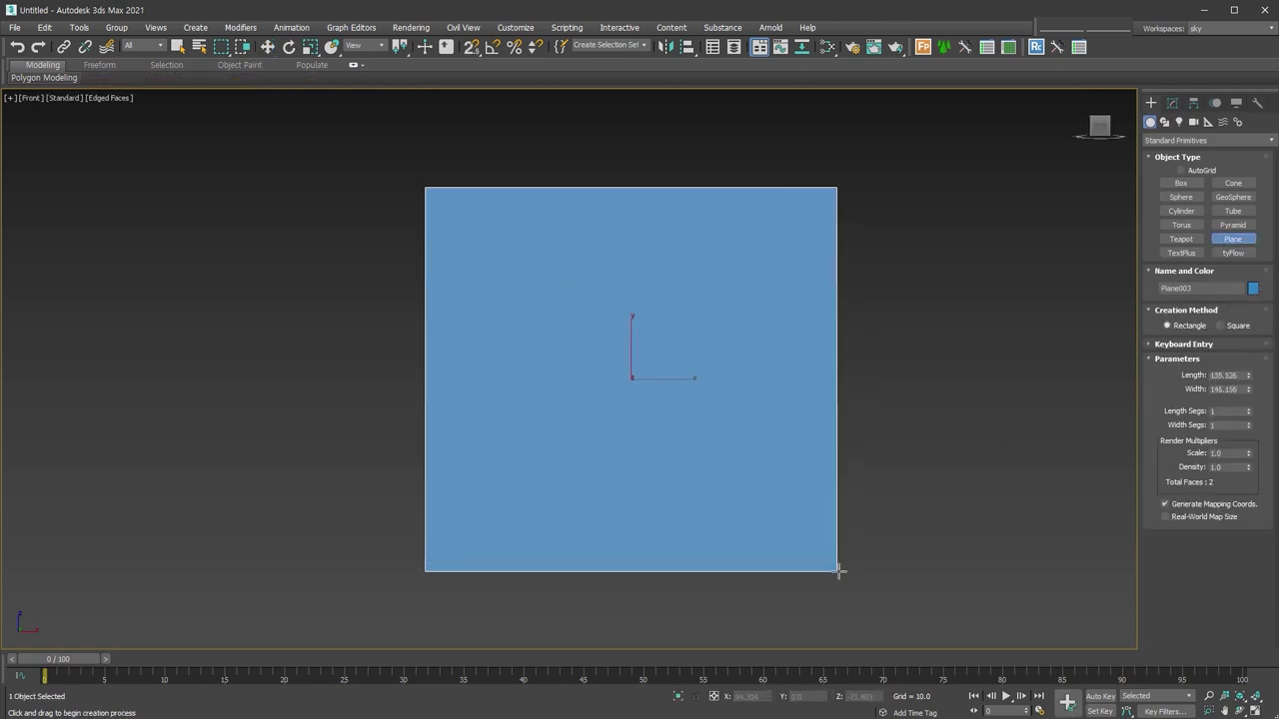
double_click(1226, 375)
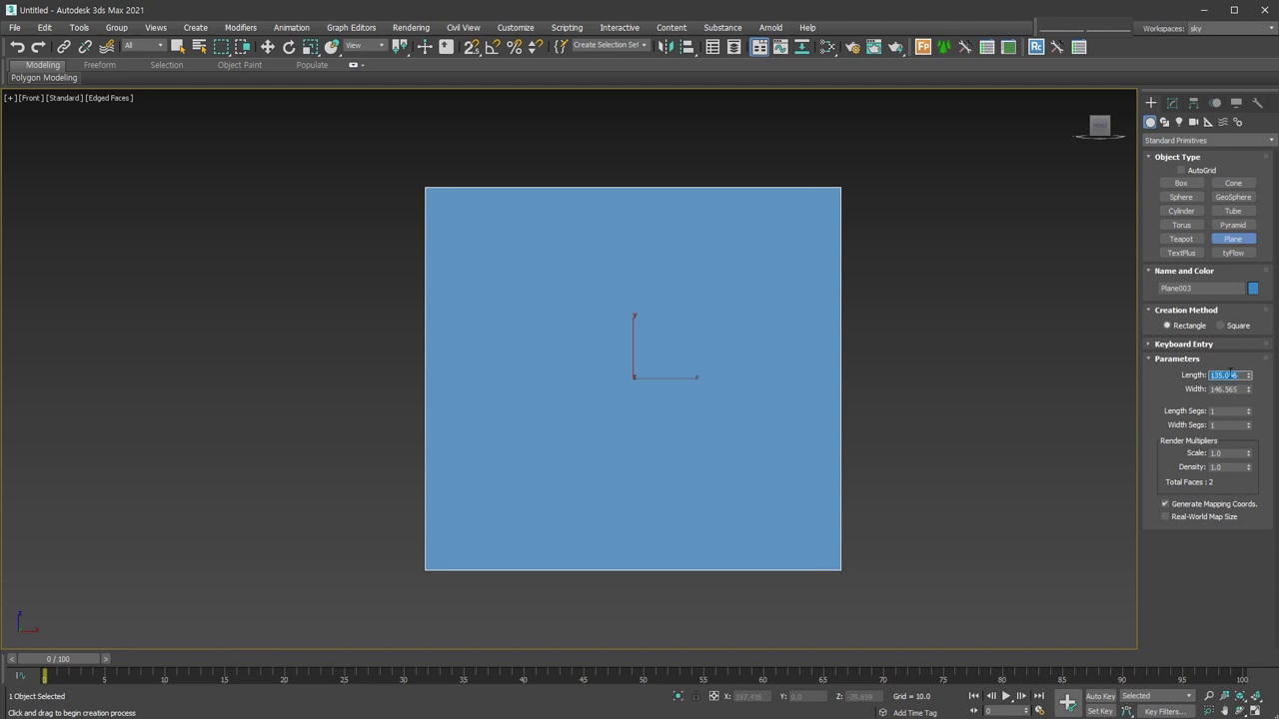
text(200)
key(Tab)
text(200)
key(Return)
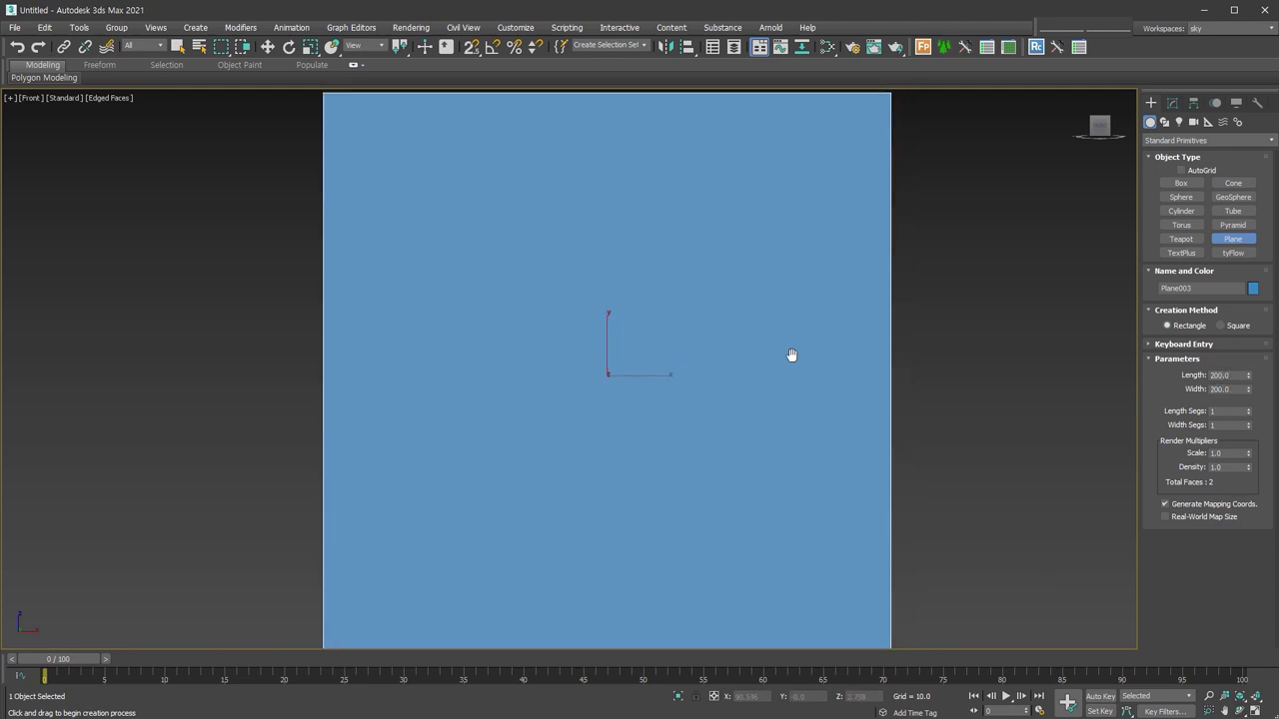
scroll(791, 353, down, 2)
right_click(740, 349)
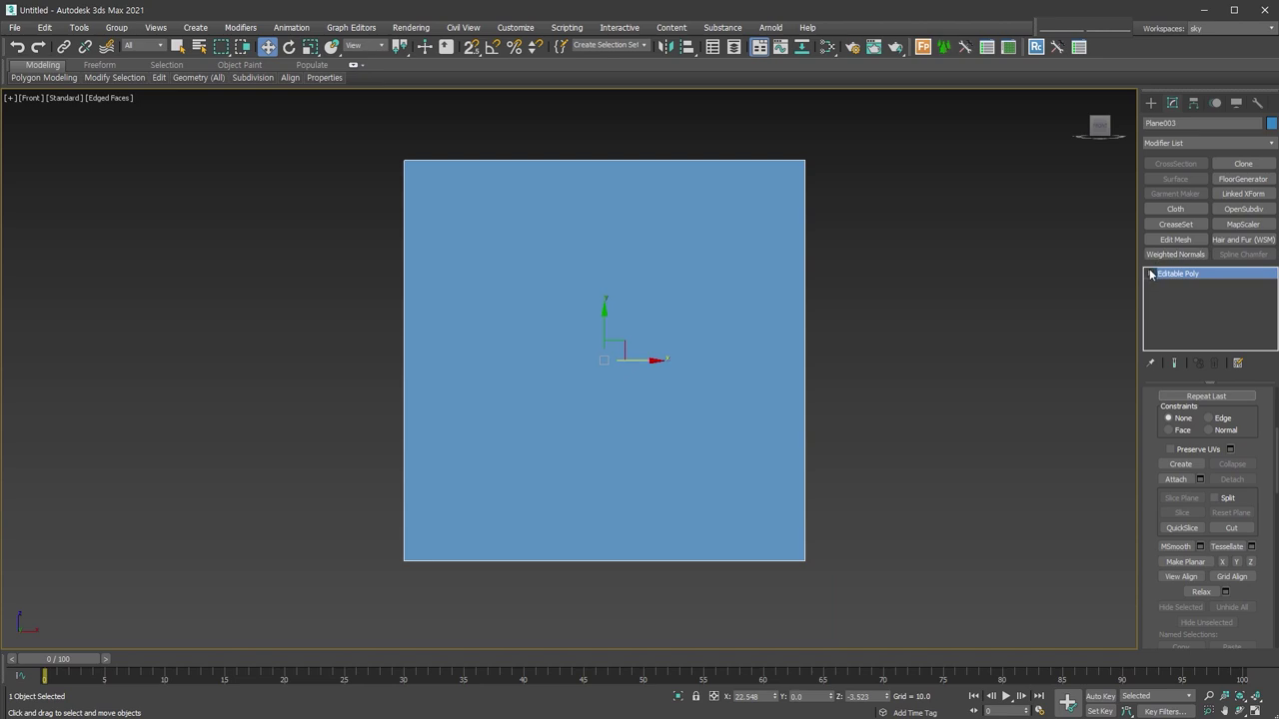
Tessellate the new square plane to add diagonal edges, then go to polygon level
scroll(1270, 487, down, 1)
scroll(1265, 478, down, 1)
scroll(1261, 466, down, 1)
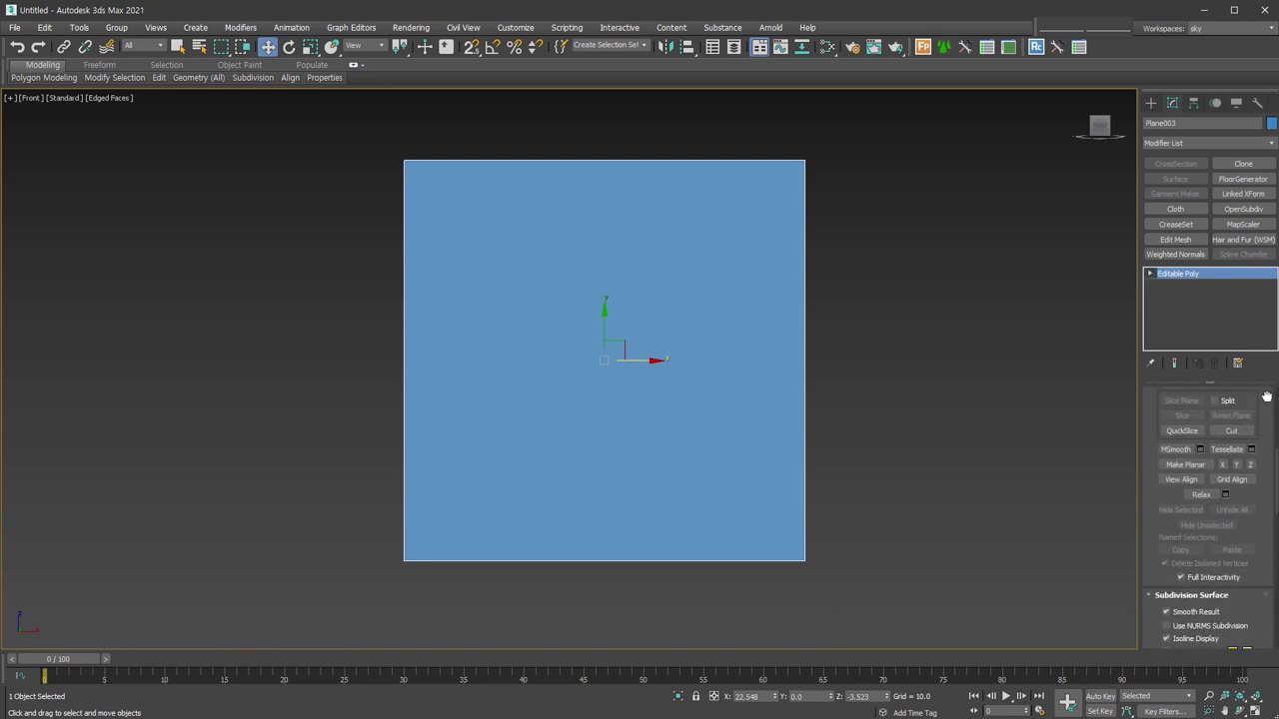
click(1253, 451)
click(951, 349)
click(1150, 273)
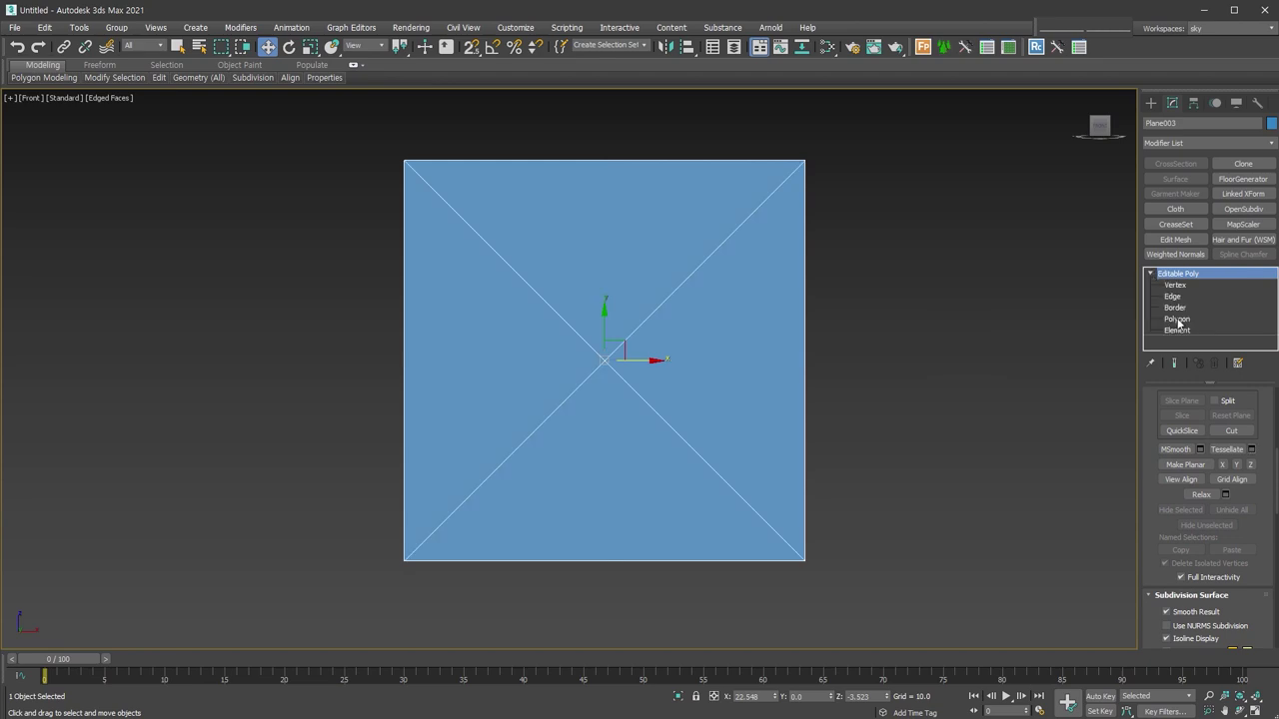
click(1179, 322)
Inset all of the square's polygons, leaving a thin border ring
drag(947, 518, 681, 188)
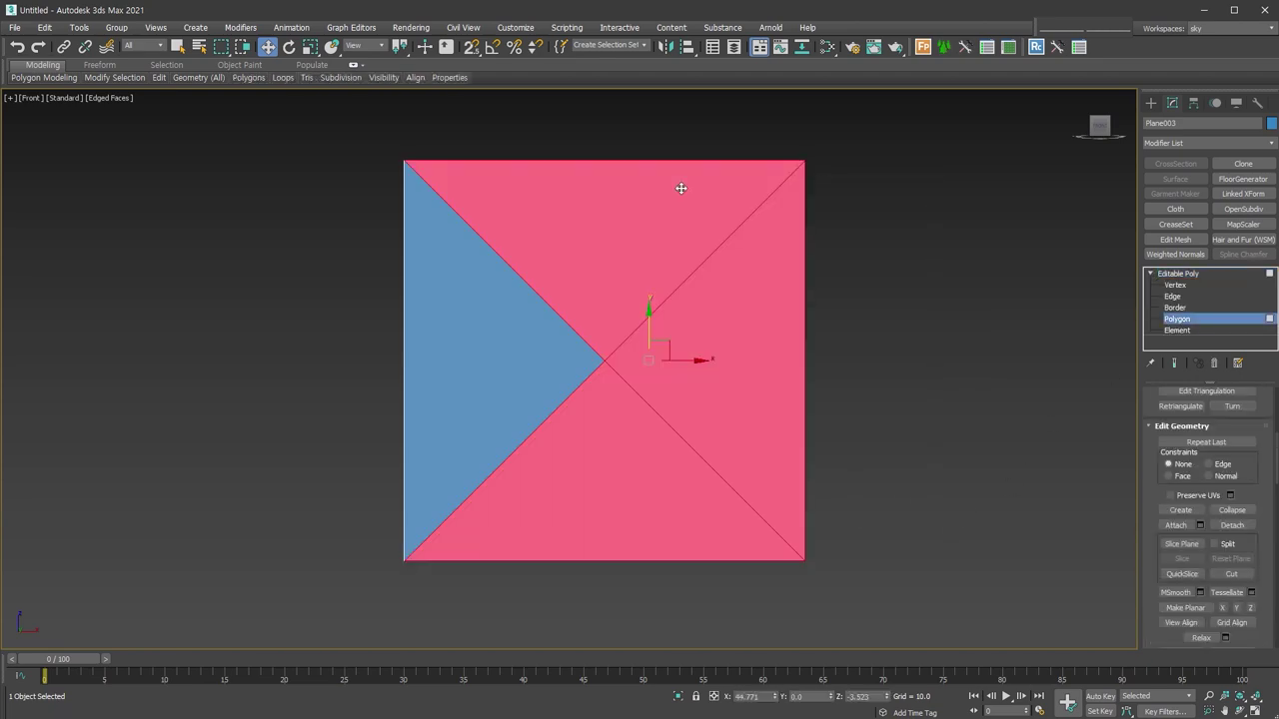
key(Delete)
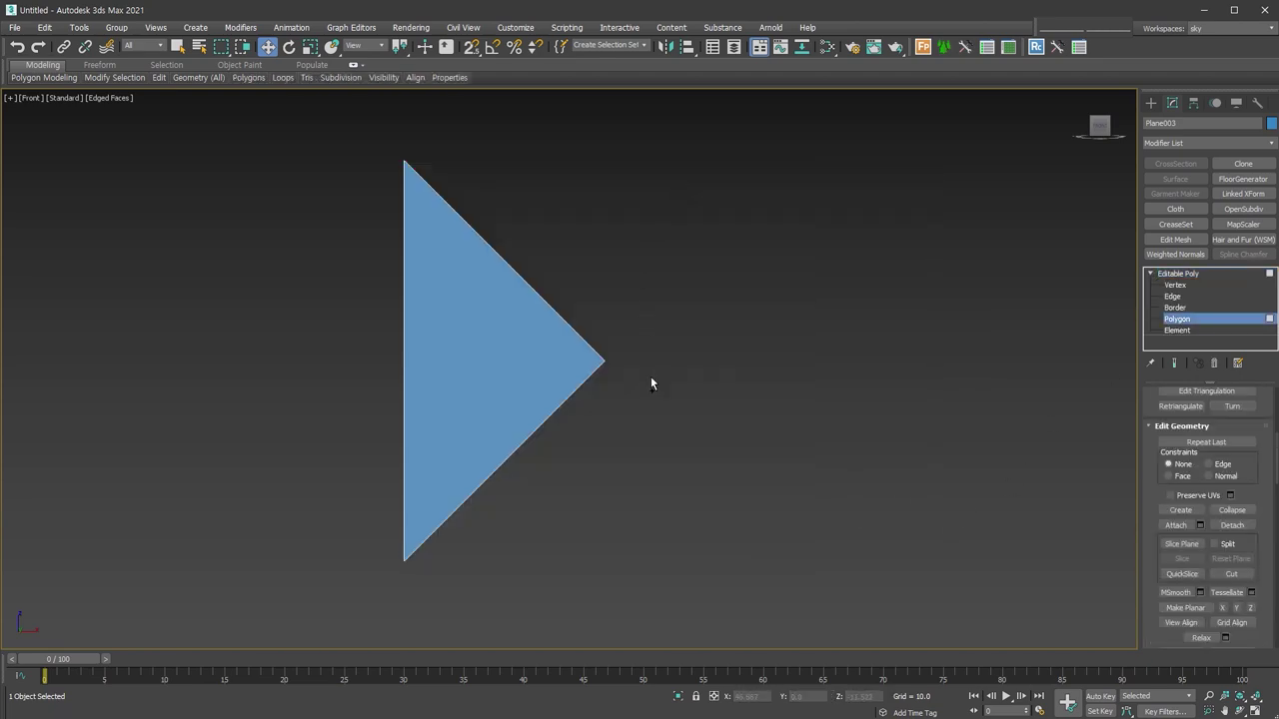
key(ctrl+z)
key(ctrl+z)
key(ctrl+a)
right_click(585, 242)
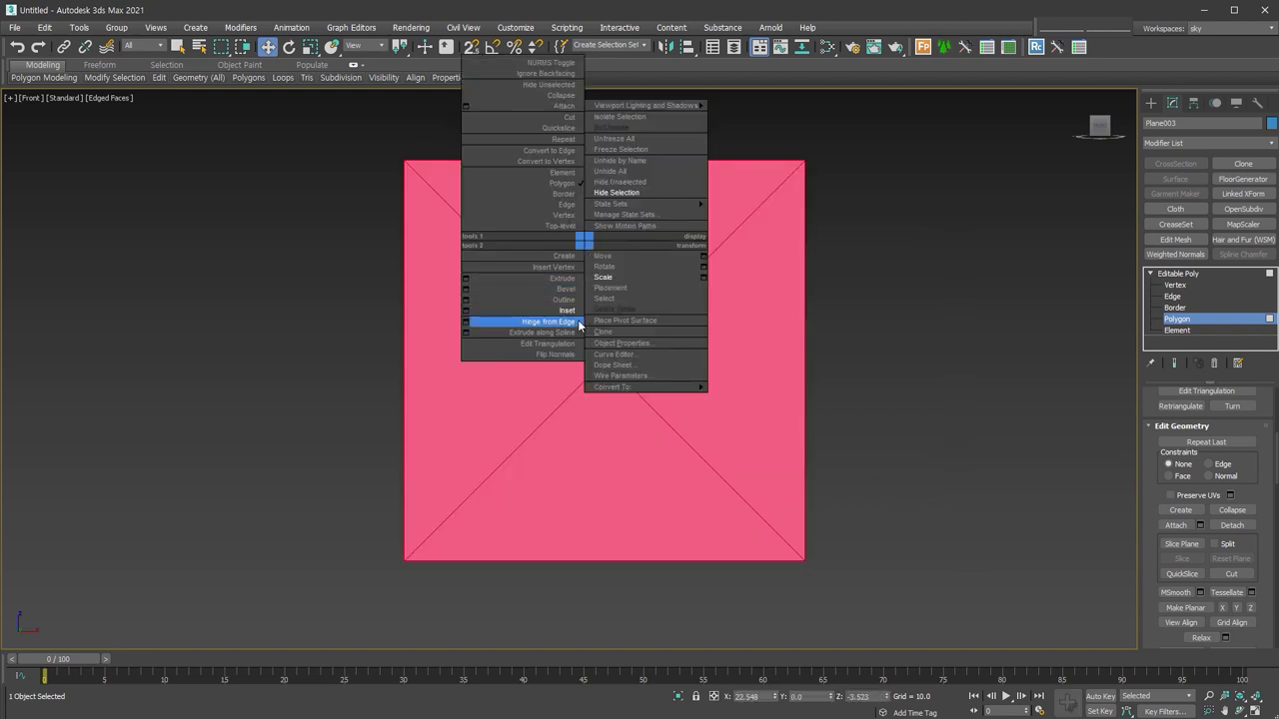
click(567, 310)
drag(575, 313, 564, 267)
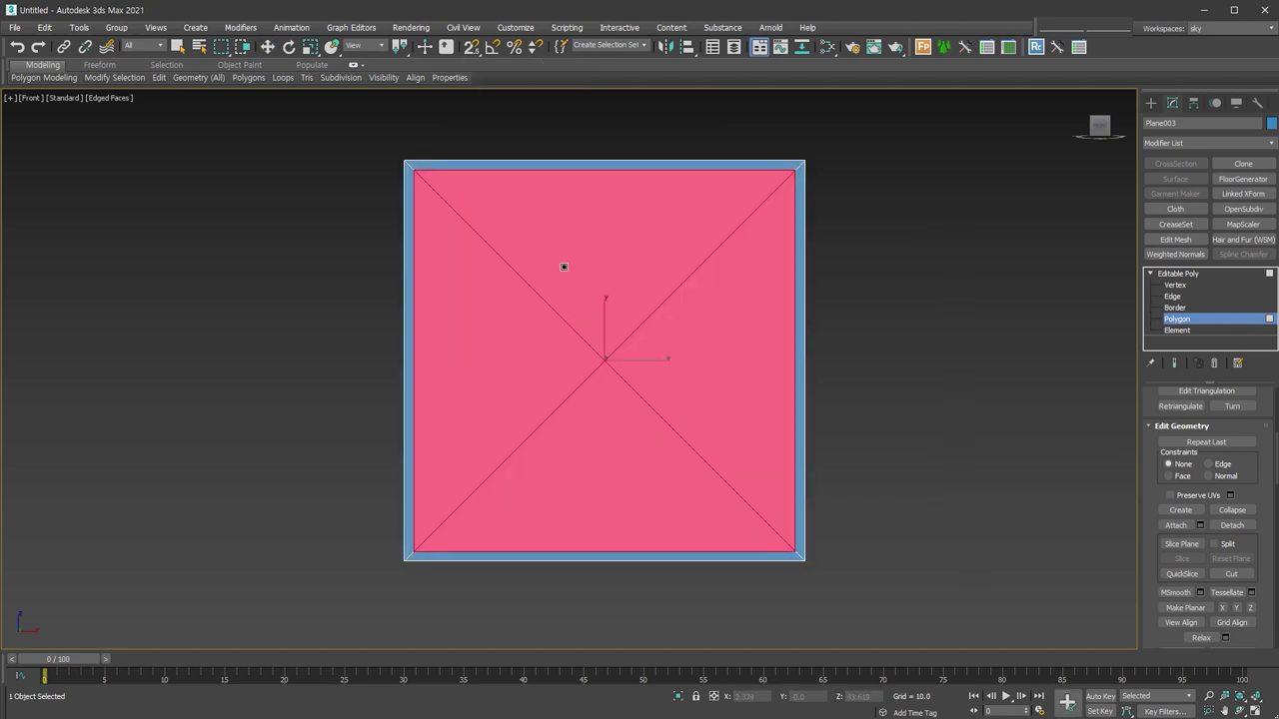
click(857, 437)
Delete the top, right and bottom triangles, keeping only the left one
drag(857, 585, 691, 88)
key(Delete)
click(520, 354)
Extrude the left triangle into a thin triangular wedge
alt+middle_drag(371, 328, 493, 350)
right_click(480, 330)
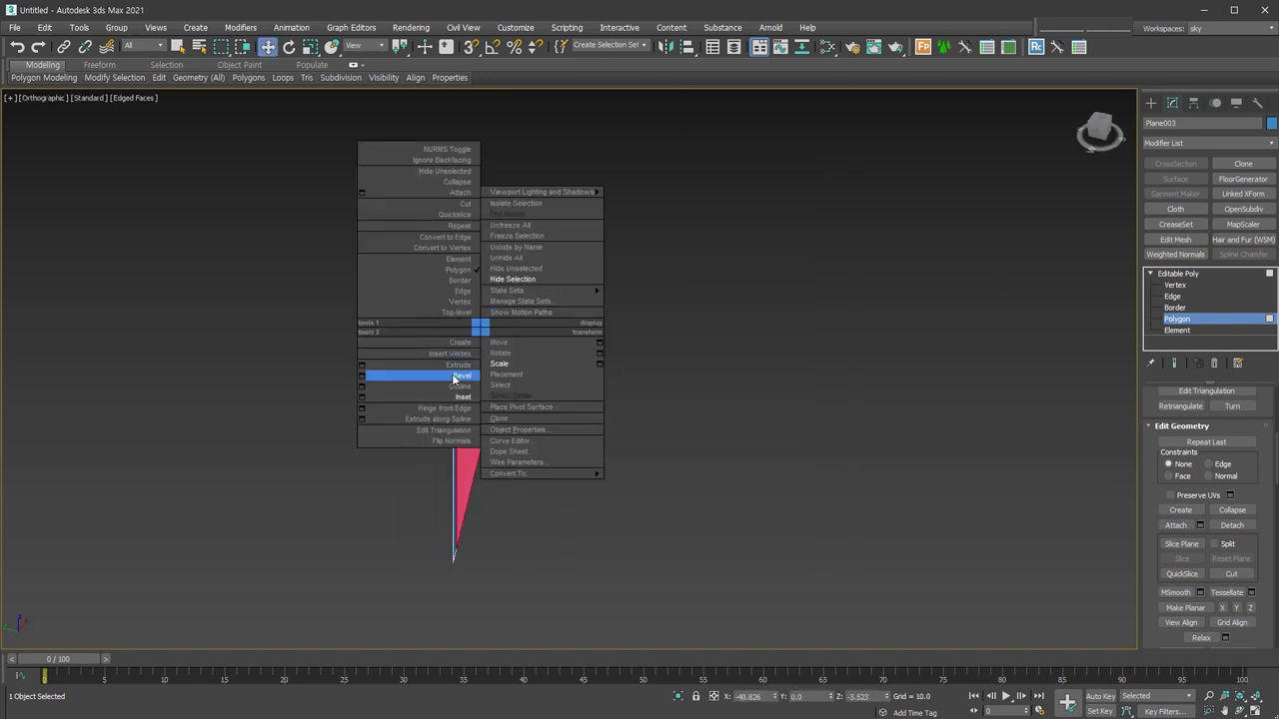
click(459, 364)
drag(502, 271, 503, 286)
mouse_move(503, 286)
alt+middle_down()
mouse_move(577, 400)
mouse_move(482, 389)
mouse_move(602, 393)
mouse_move(571, 379)
mouse_move(643, 505)
alt+middle_up()
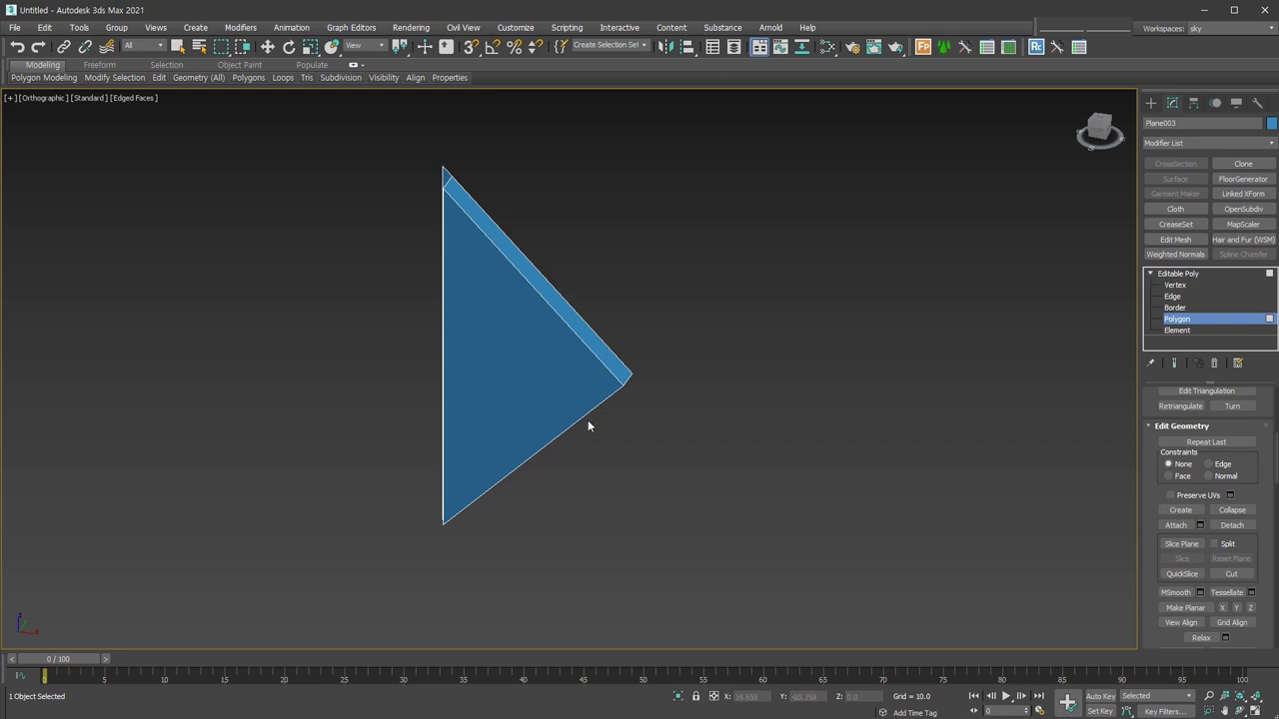
mouse_move(587, 427)
alt+middle_down()
mouse_move(659, 420)
mouse_move(644, 414)
alt+middle_up()
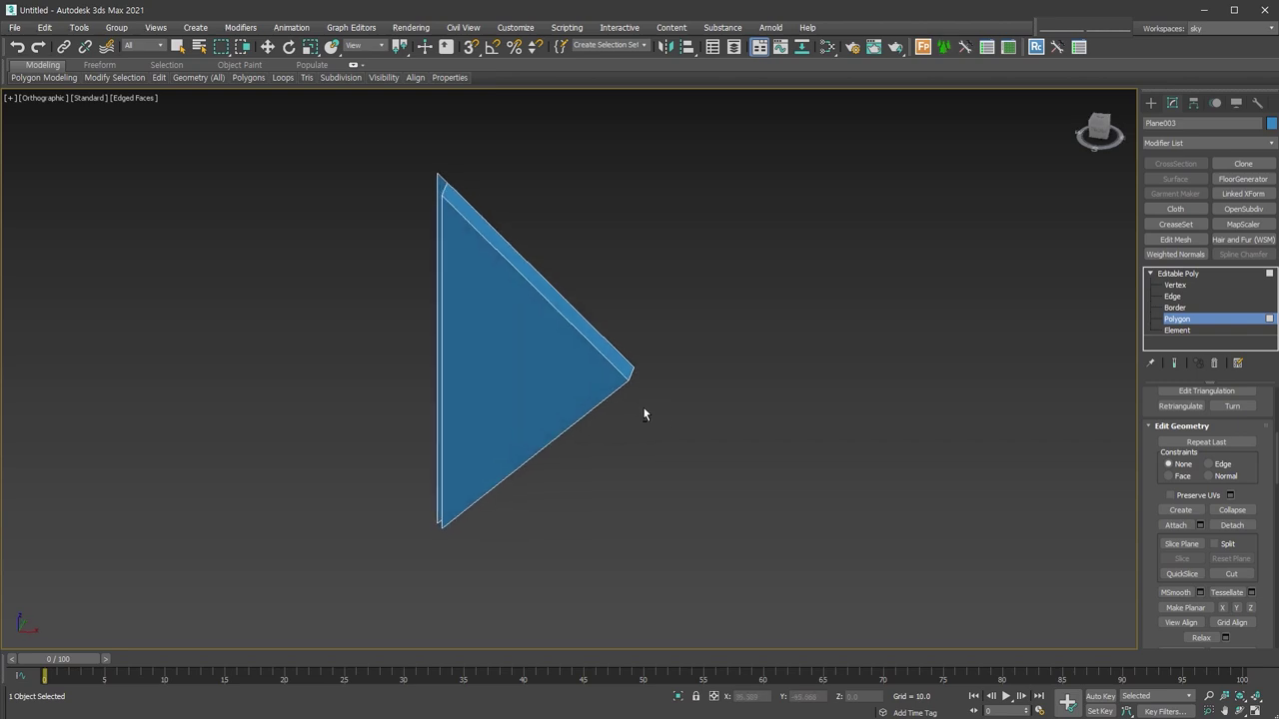
Connect the wedge's edges with 14 new vertical edges across its face
click(1196, 297)
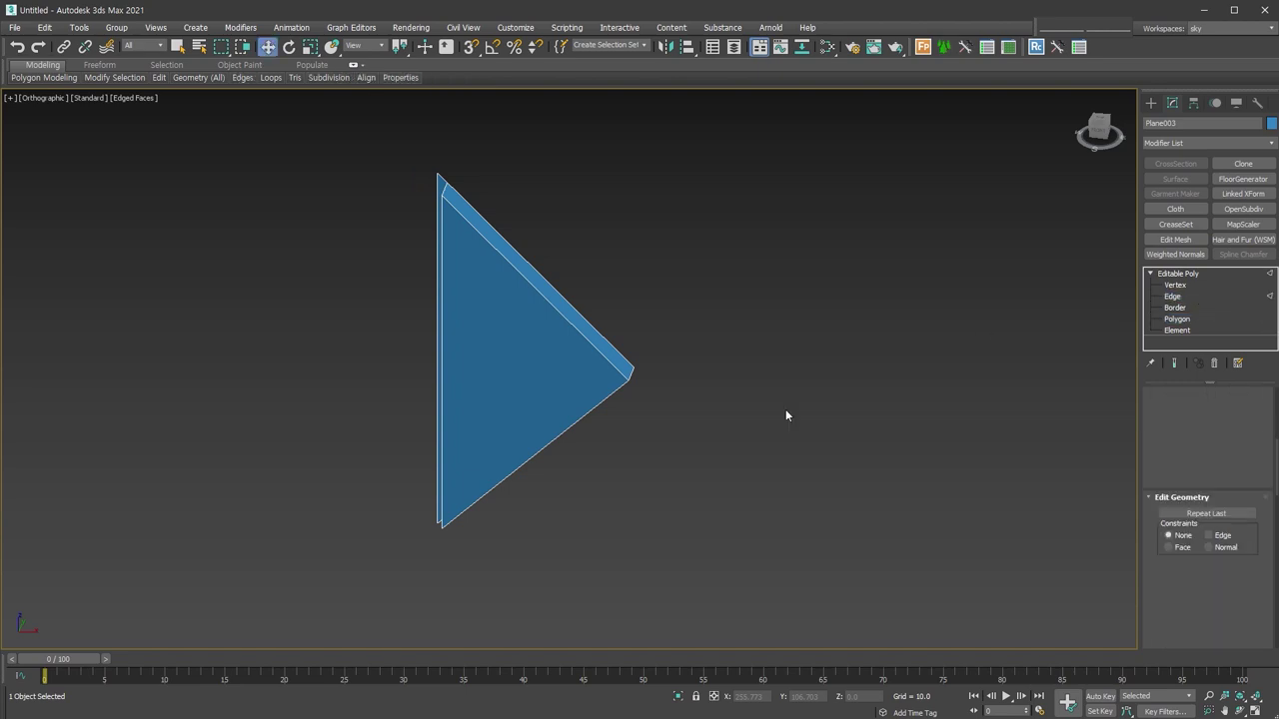
drag(606, 534, 546, 286)
middle_drag(553, 357, 610, 378)
key(w)
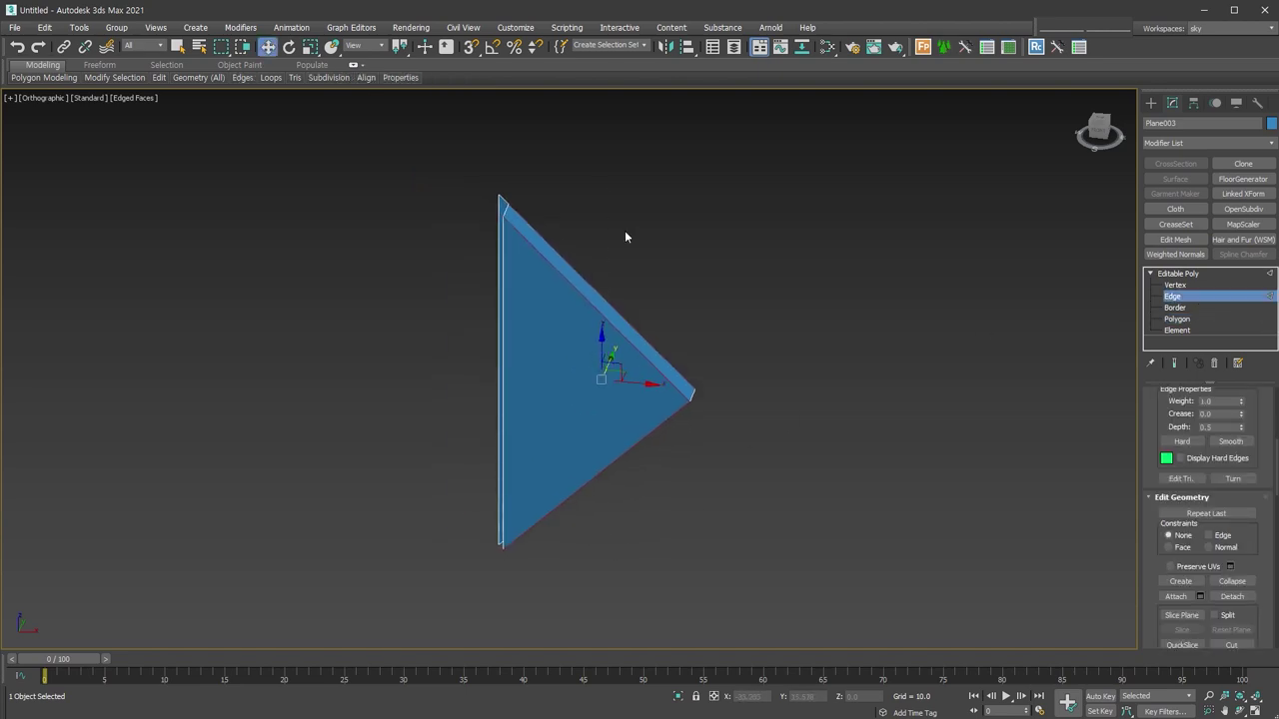
scroll(596, 238, up, 2)
drag(588, 606, 587, 600)
right_click(587, 410)
click(478, 480)
drag(950, 332, 954, 290)
click(949, 389)
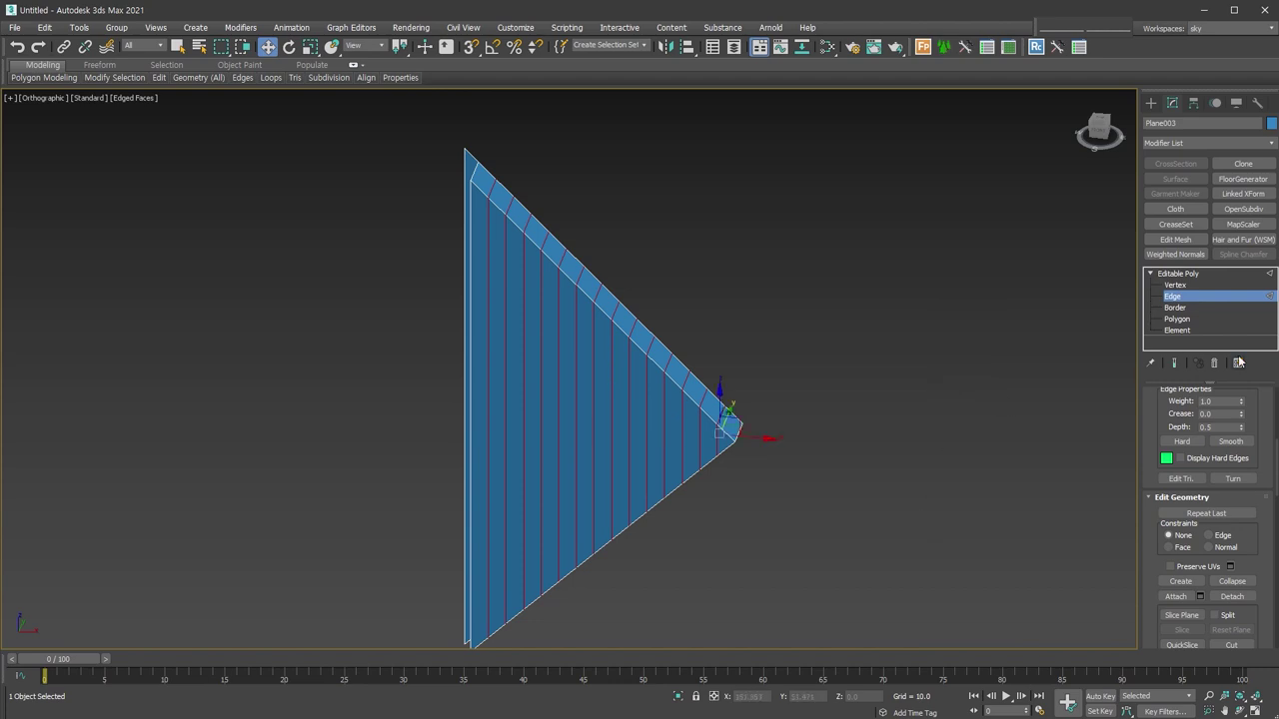
Select the wedge's large flat face using By Angle selection
click(1185, 318)
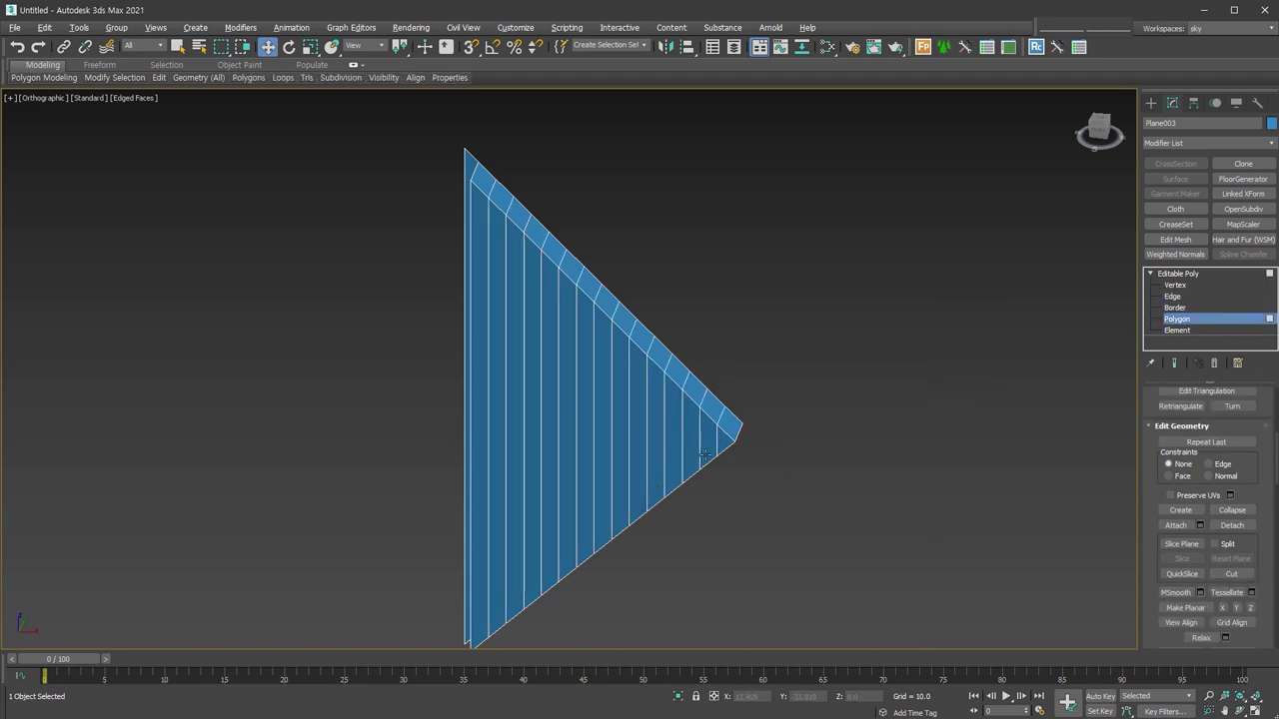
alt+middle_drag(698, 451, 730, 454)
scroll(1200, 520, up, 3)
scroll(1199, 600, up, 3)
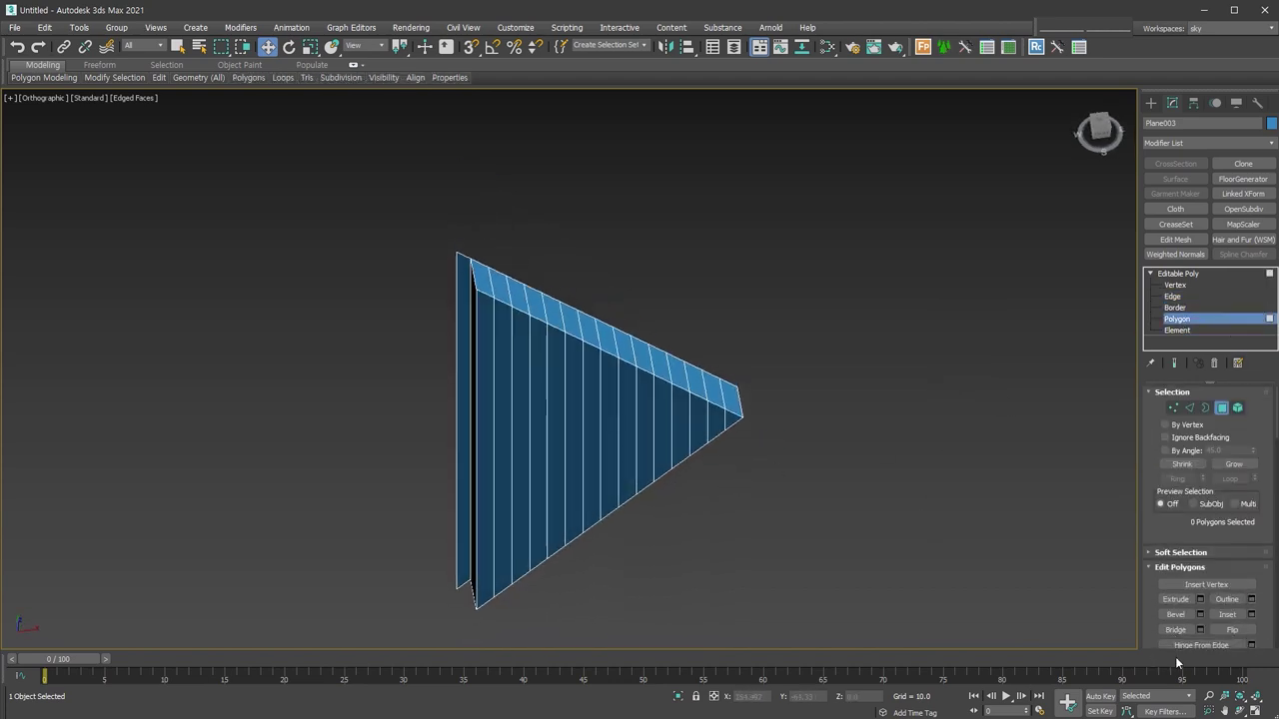
click(1164, 451)
click(652, 444)
mouse_move(673, 451)
alt+middle_down()
mouse_move(770, 475)
mouse_move(859, 464)
alt+middle_up()
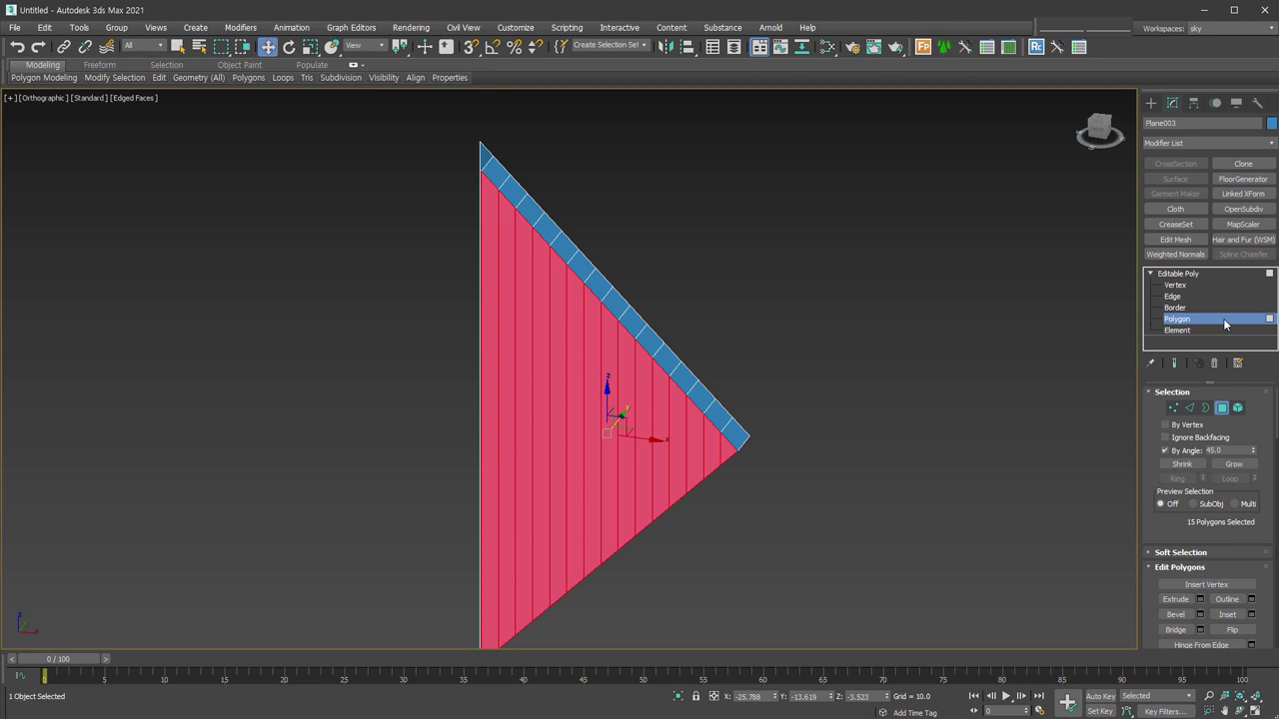
mouse_move(510, 412)
alt+middle_down()
mouse_move(534, 454)
mouse_move(550, 455)
alt+middle_up()
Select all the wedge's vertices and add an FFD 3x3x3 modifier
key(1)
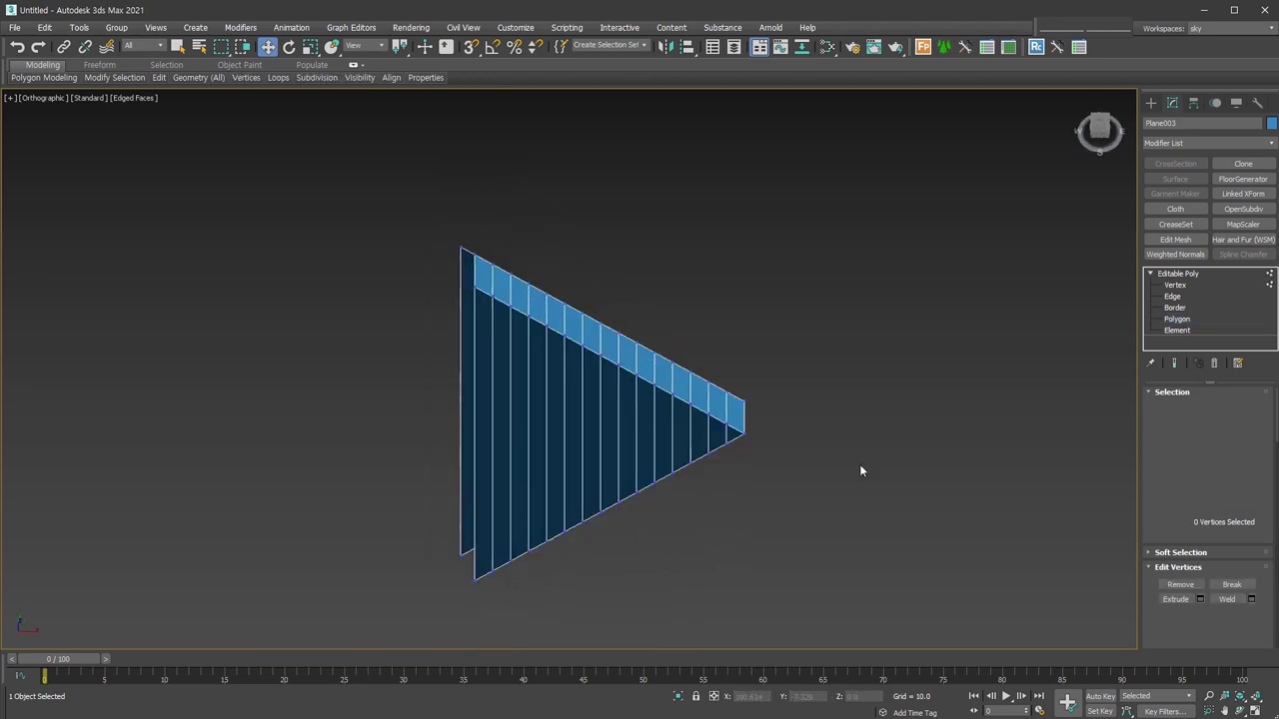
drag(474, 222, 557, 607)
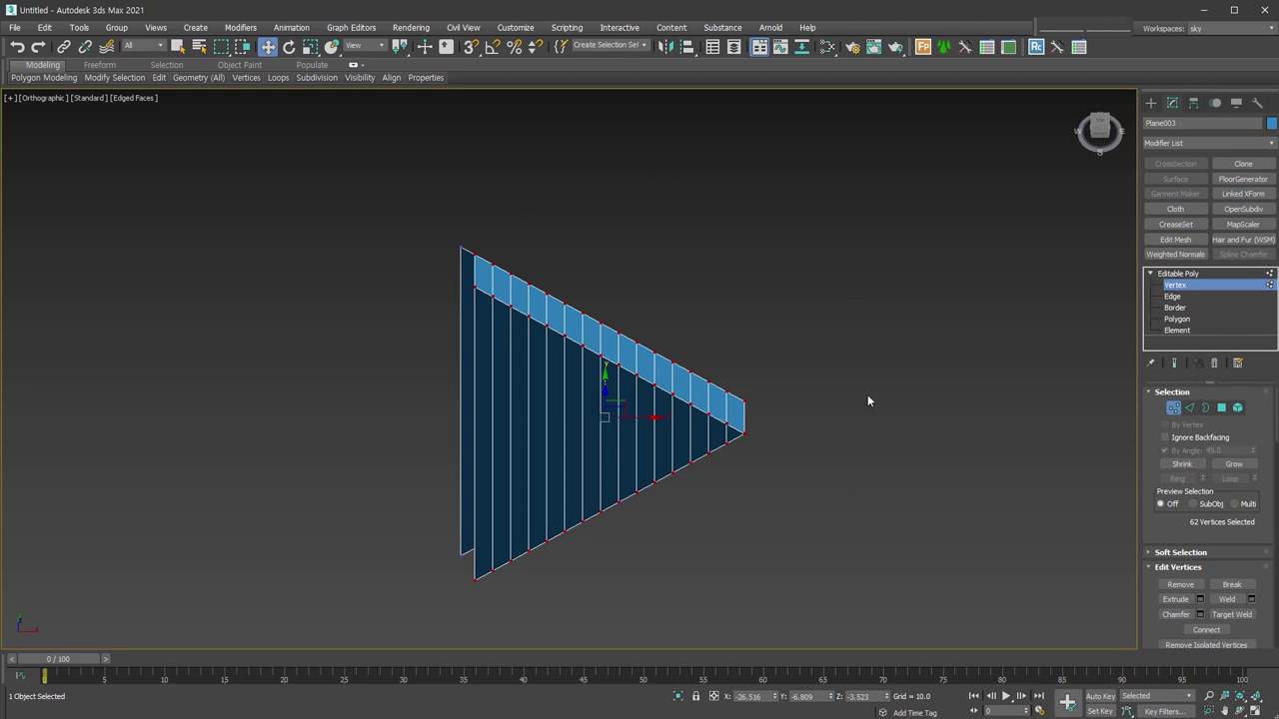
click(1209, 143)
text(f)
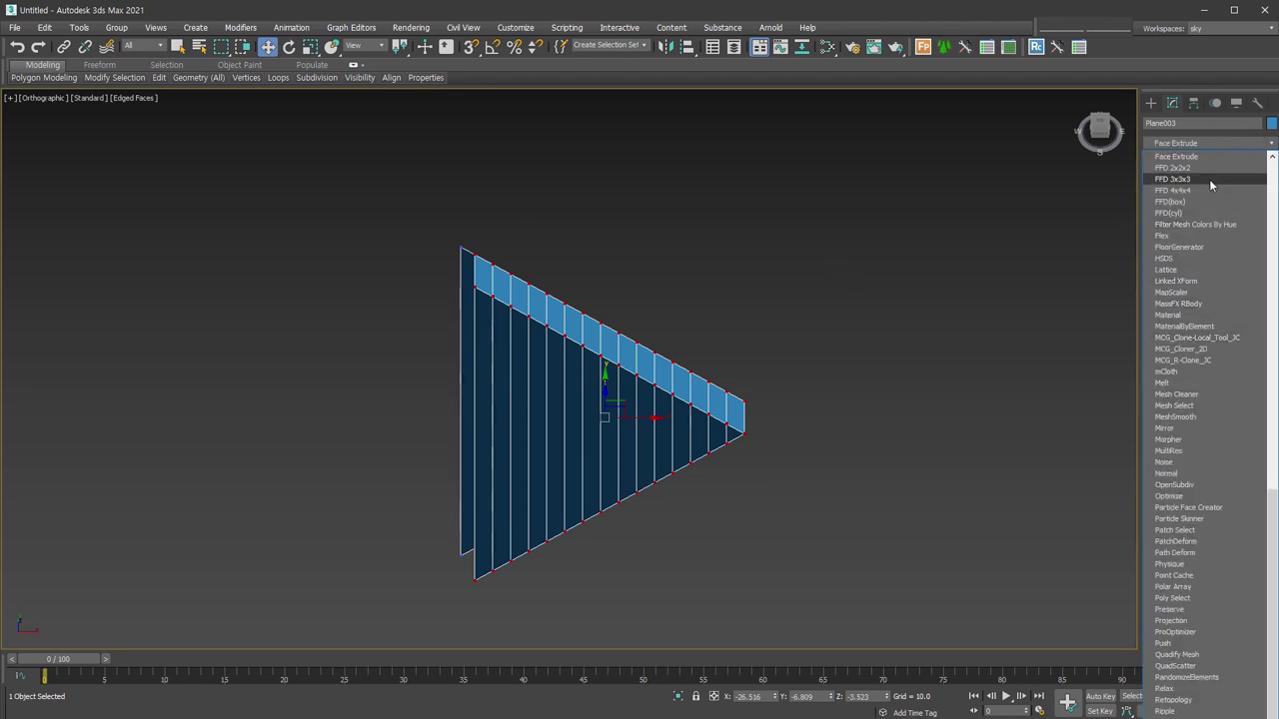
click(1209, 179)
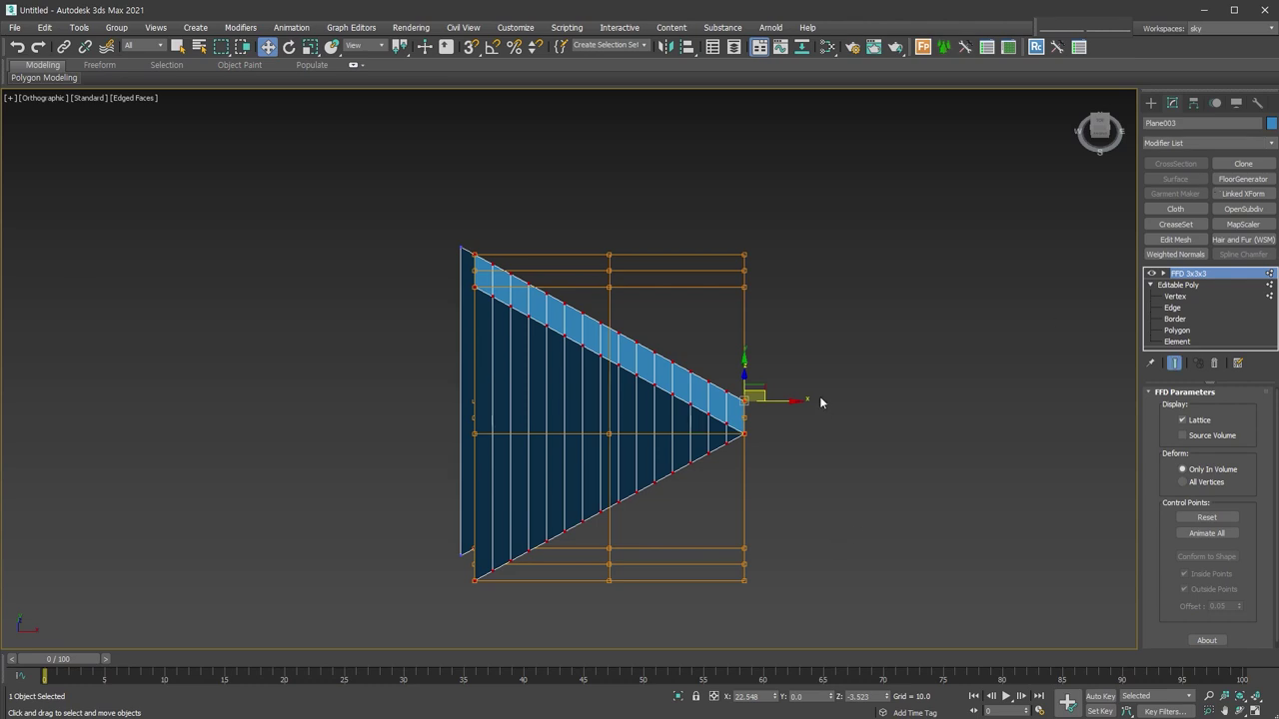
In Top view, adjust the FFD lattice control points to shape the sloped edge
key(t)
key(z)
key(1)
click(153, 433)
drag(155, 420, 186, 273)
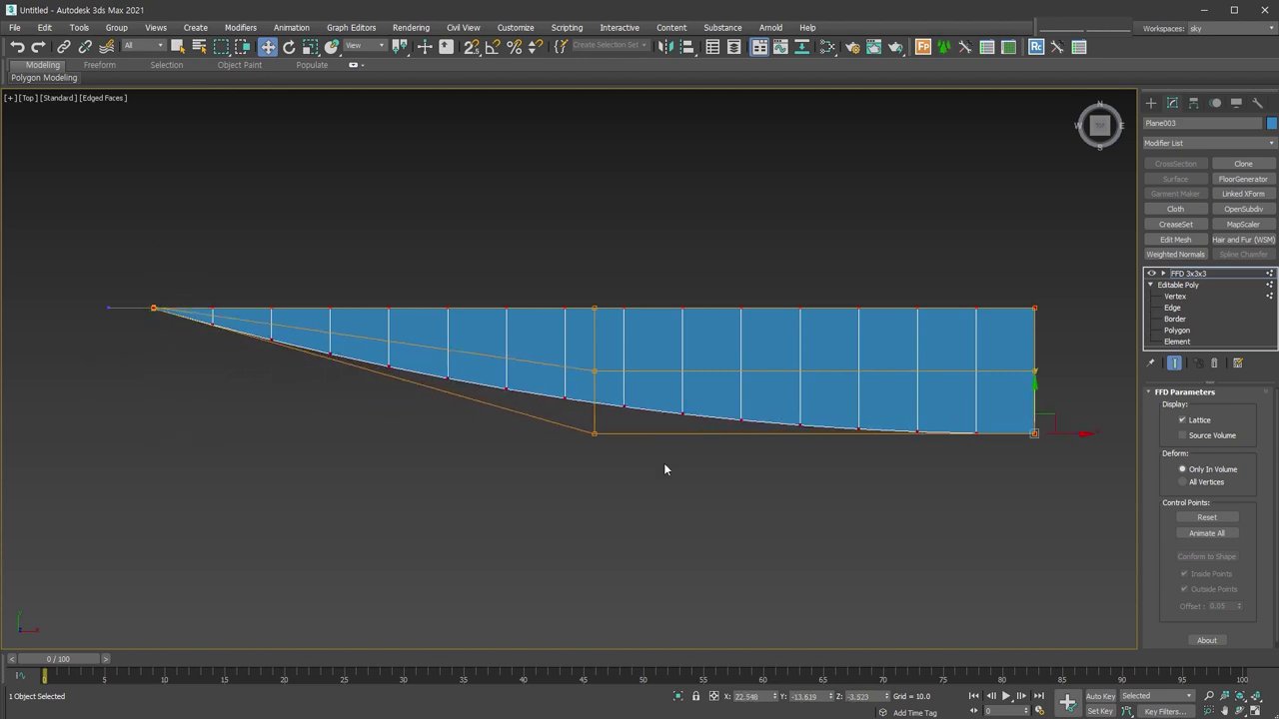
key(ctrl+z)
key(ctrl+z)
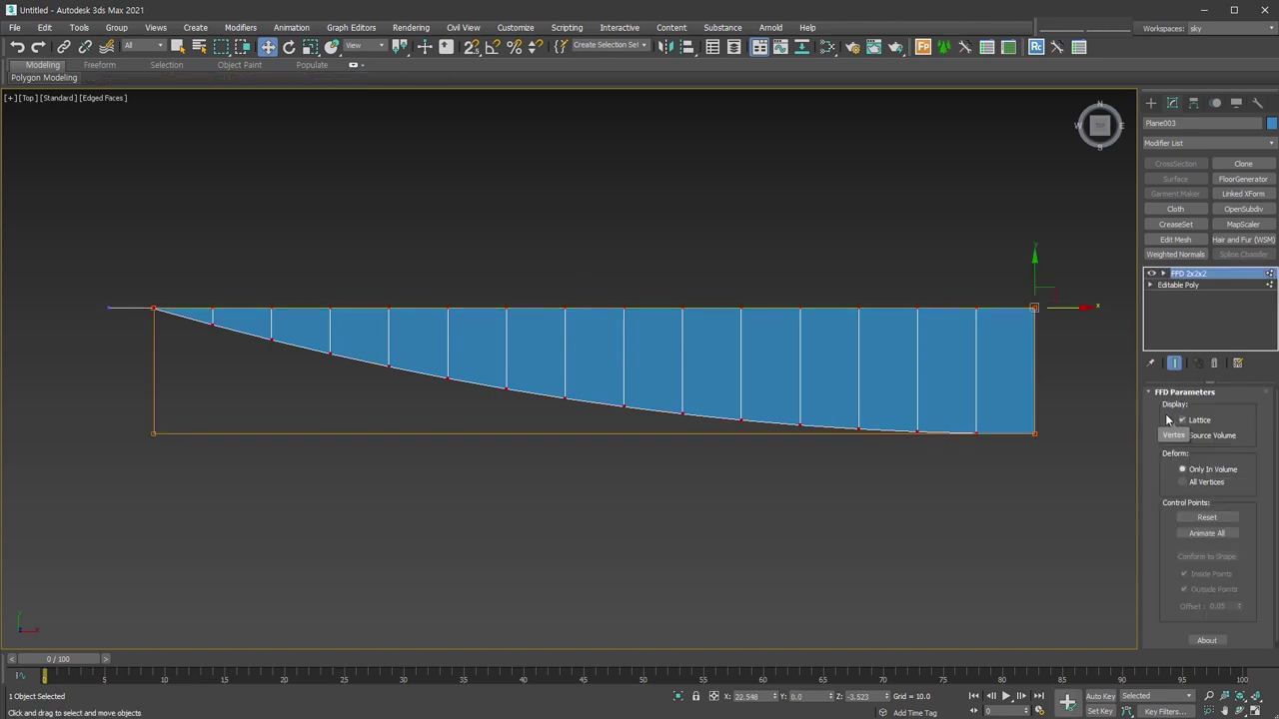
click(1231, 281)
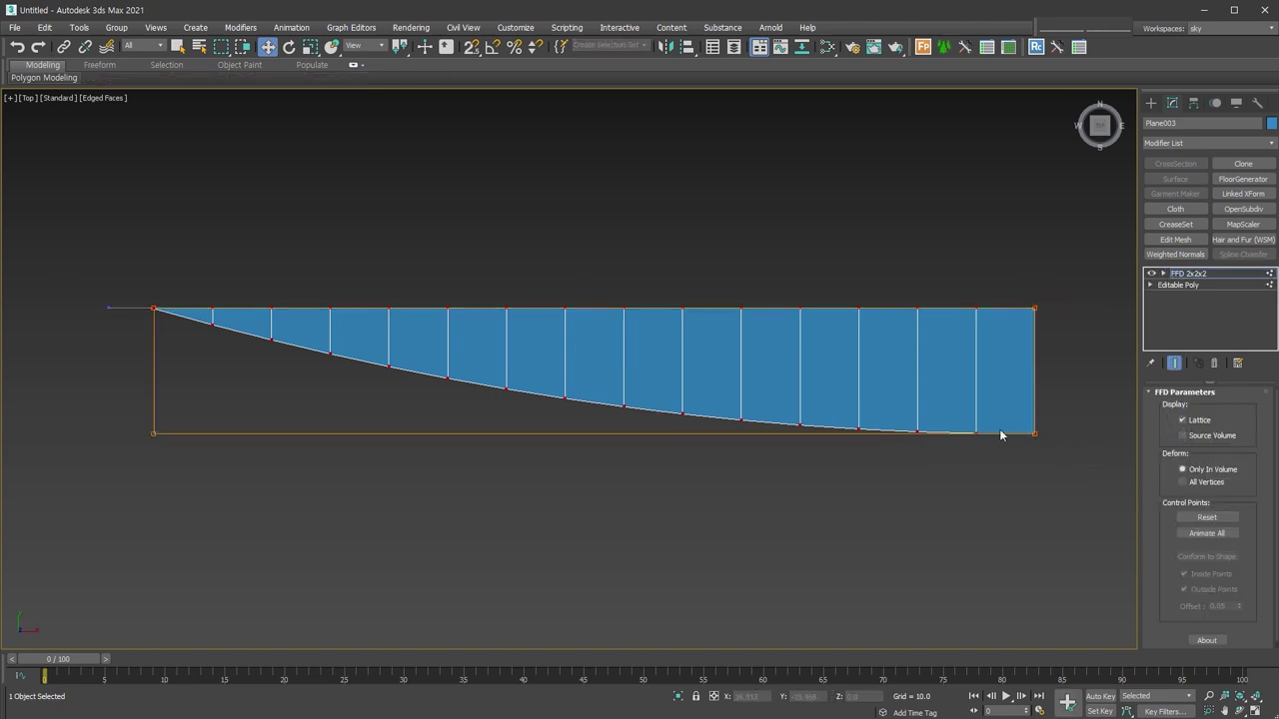
View the wedge edge-on and select its top vertices for scaling
mouse_move(1062, 437)
alt+middle_down()
mouse_move(1019, 443)
mouse_move(1052, 509)
alt+middle_up()
scroll(1051, 480, up, 5)
scroll(1049, 395, down, 3)
mouse_move(1042, 374)
alt+middle_down()
mouse_move(1079, 431)
mouse_move(1018, 394)
mouse_move(991, 551)
alt+middle_up()
scroll(956, 500, down, 2)
scroll(956, 500, down, 2)
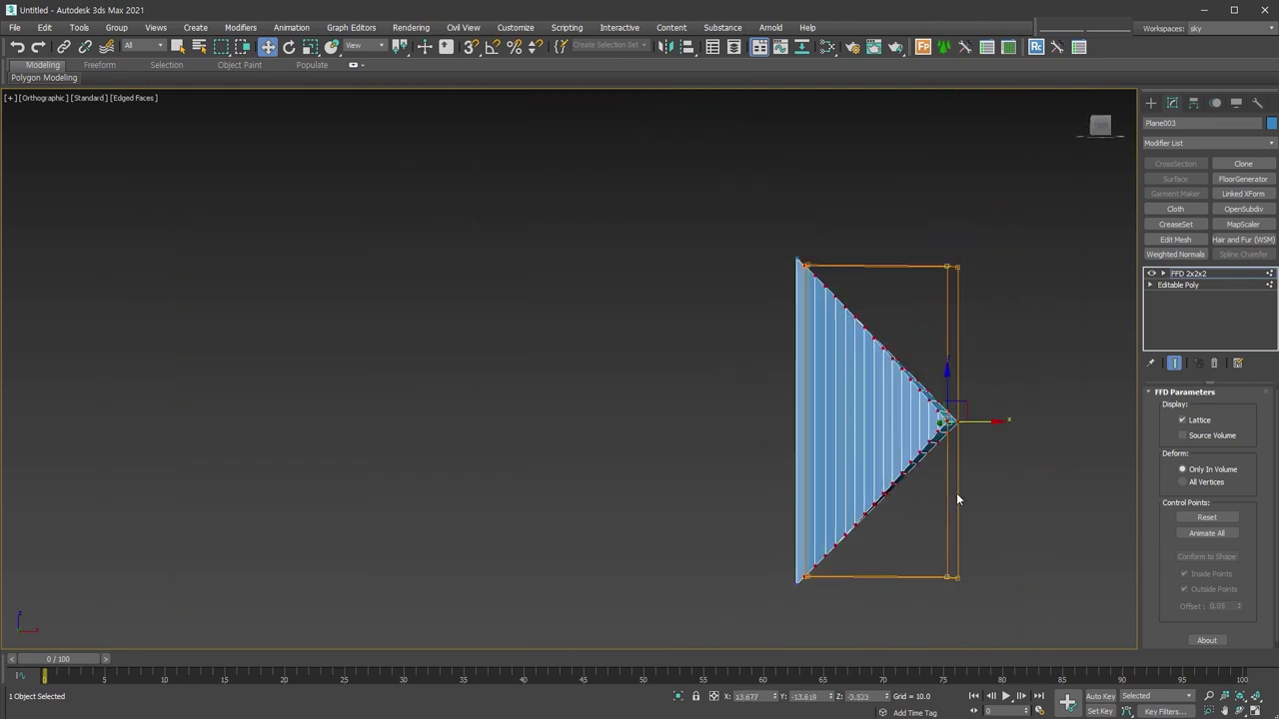
mouse_move(894, 228)
alt+middle_down()
mouse_move(908, 441)
mouse_move(877, 356)
alt+middle_up()
key(r)
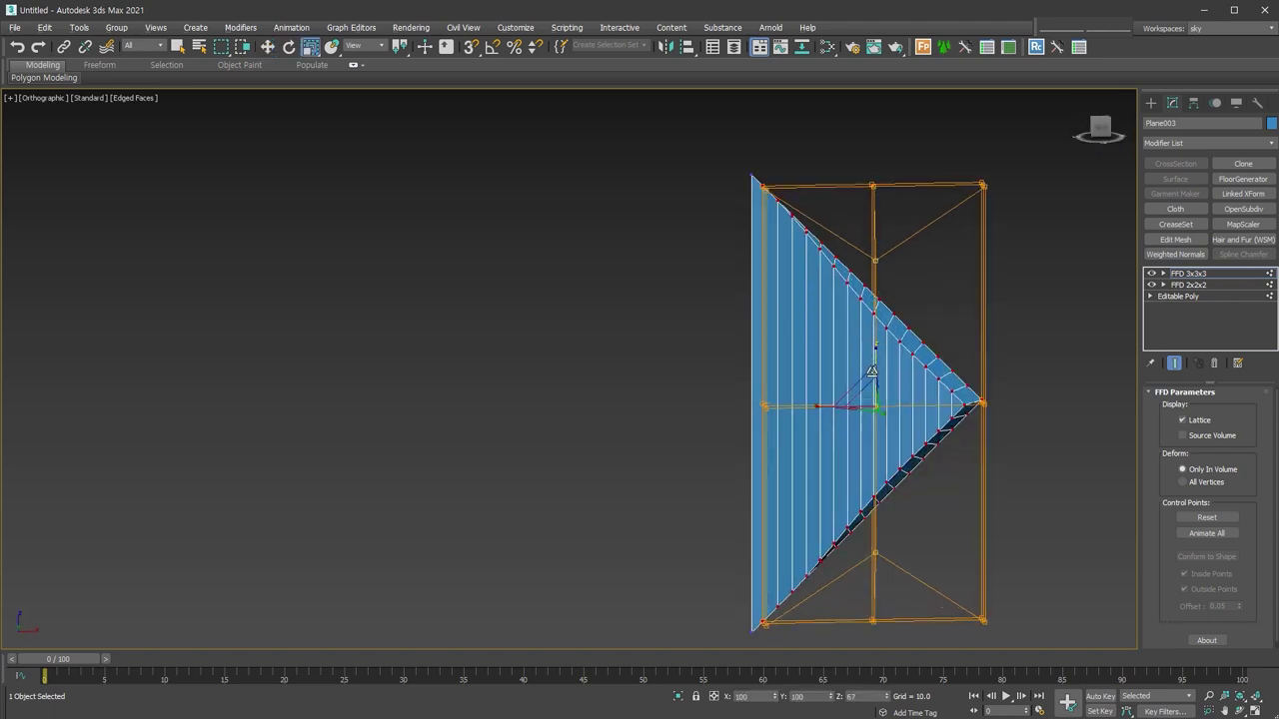
mouse_move(714, 150)
mouse_down()
mouse_move(776, 203)
mouse_move(740, 160)
mouse_up()
click(790, 170)
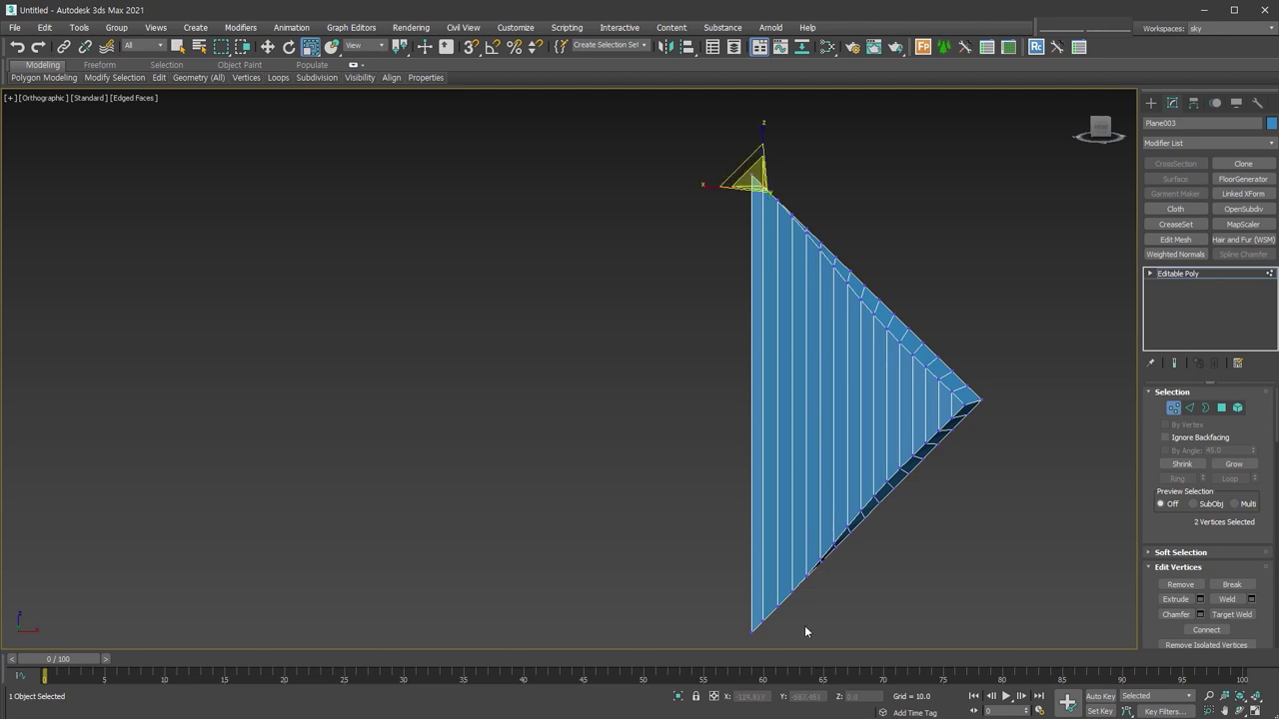
Adjust the wedge's bottom-tip vertices, then return to object level in Front view
scroll(765, 475, up, 3)
ctrl+click(764, 475)
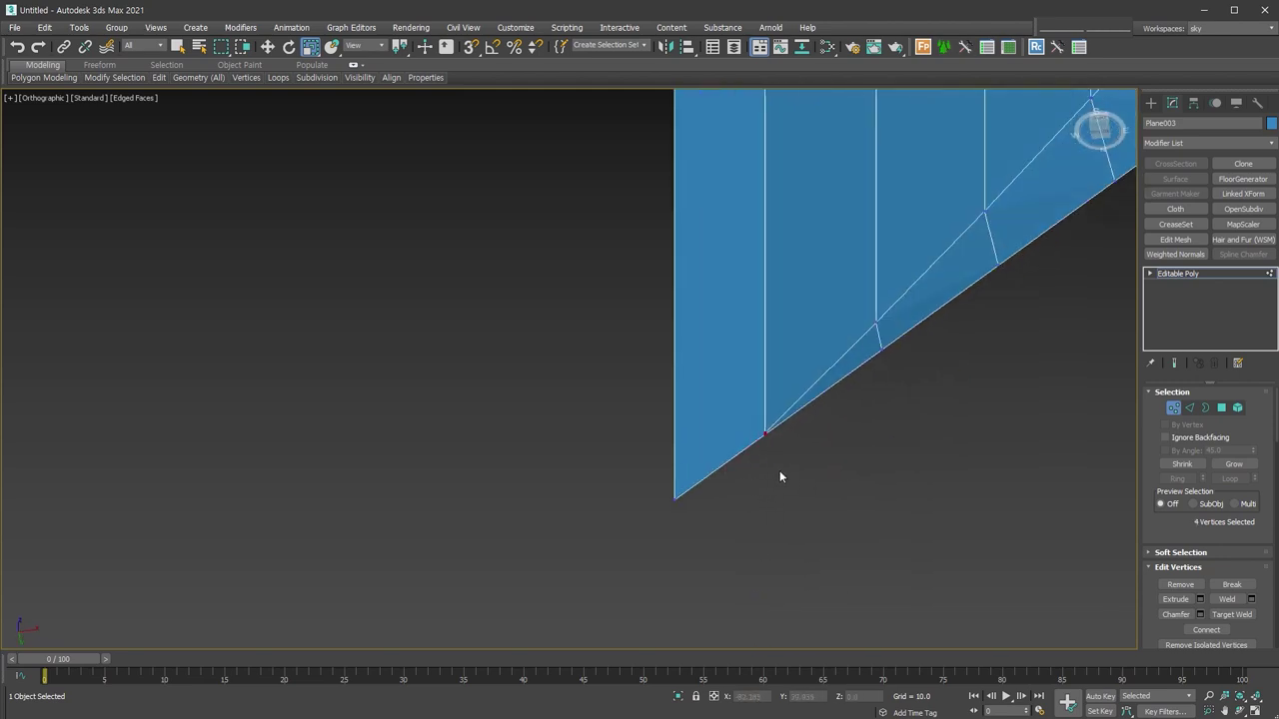
scroll(779, 469, up, 2)
scroll(776, 461, down, 3)
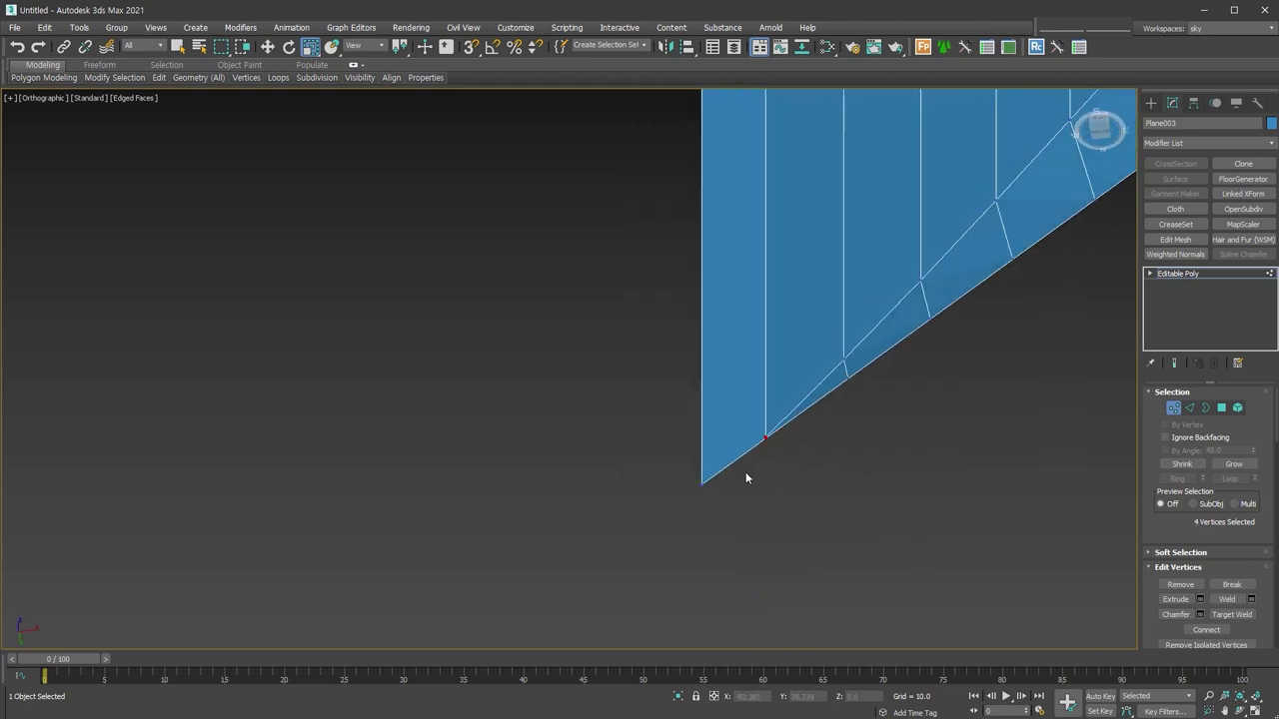
alt+middle_drag(745, 472, 1014, 470)
click(1173, 407)
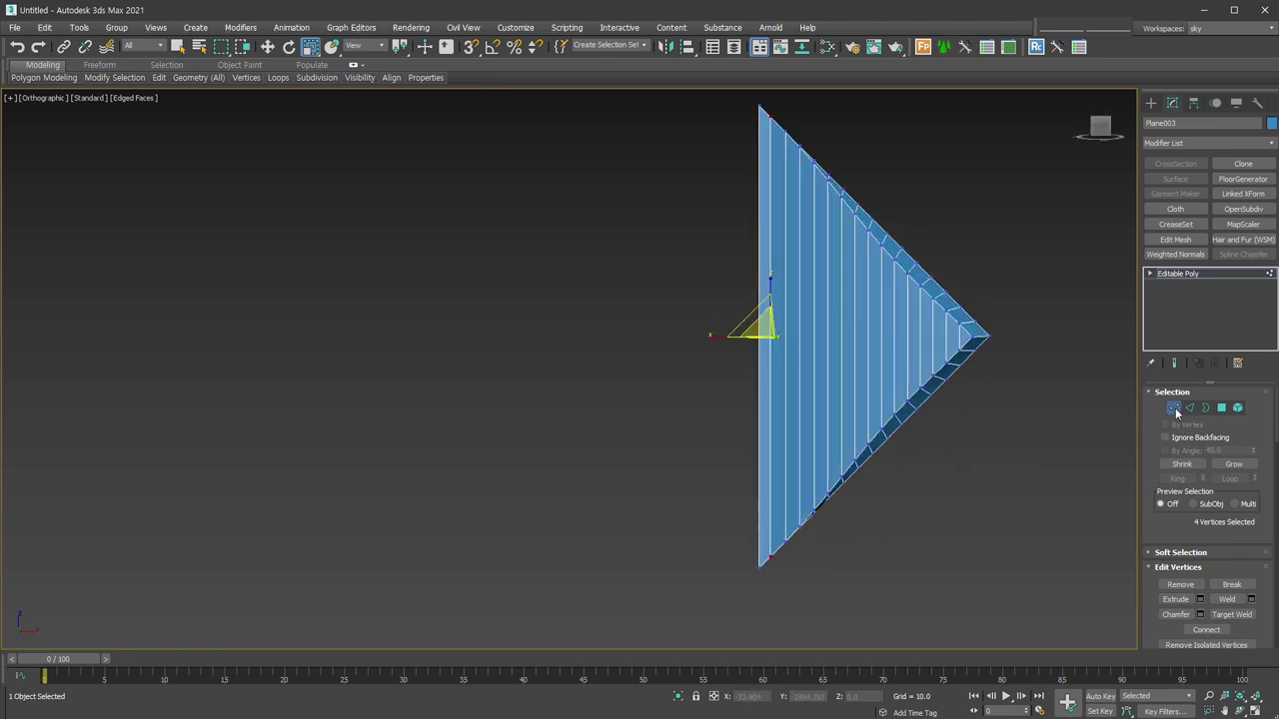
key(w)
alt+middle_drag(856, 374, 694, 172)
key(f)
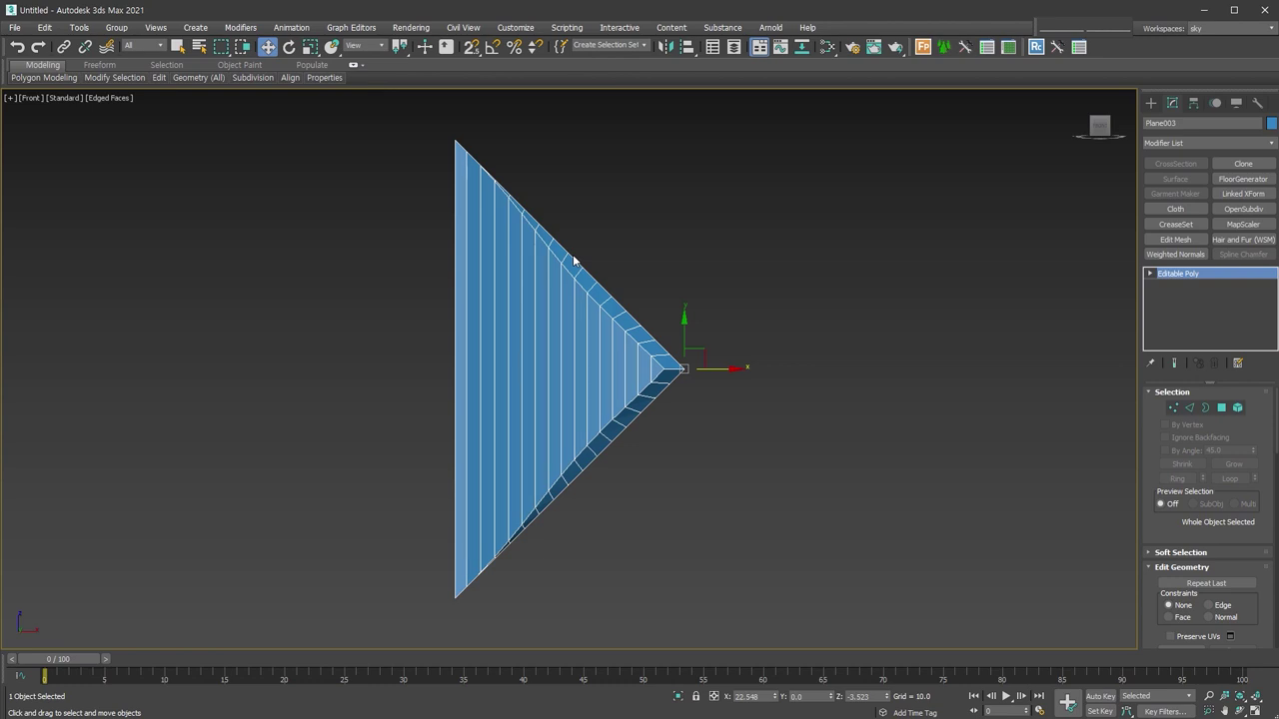
Add two Symmetry modifiers with mirror planes at -45° and 45°, flipping the second
key(alt+s)
key(e)
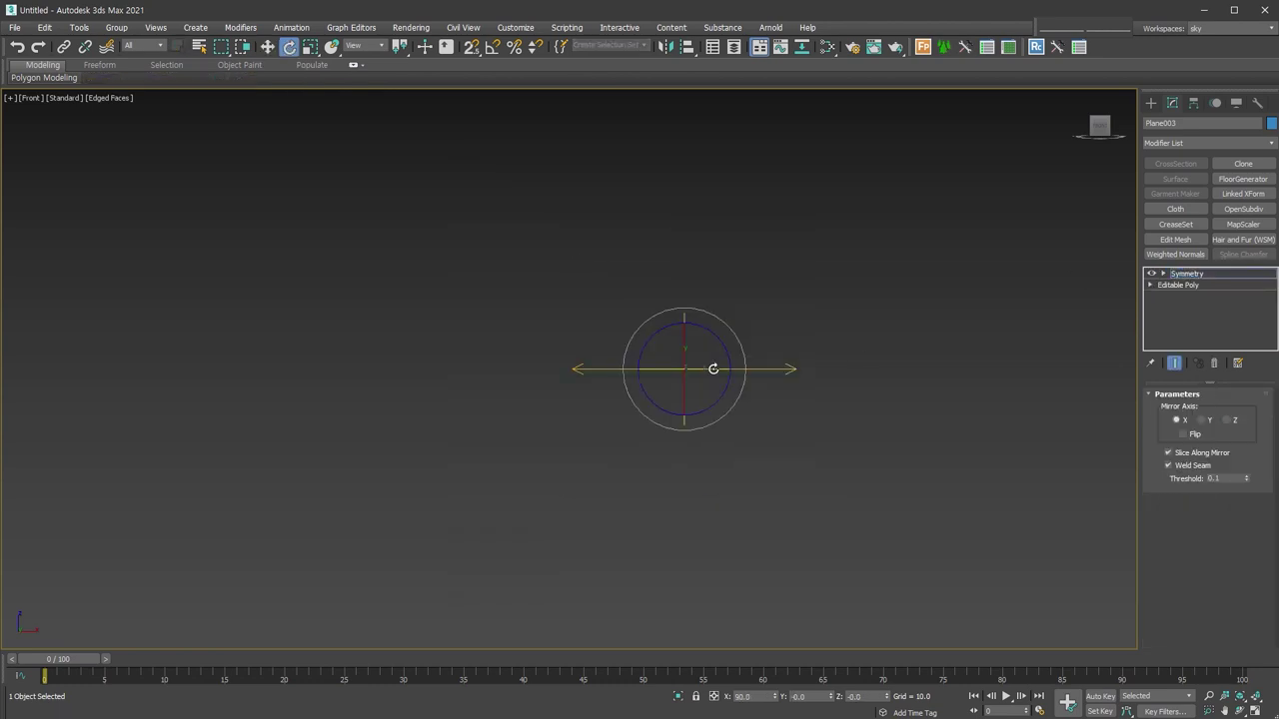
drag(715, 407, 697, 432)
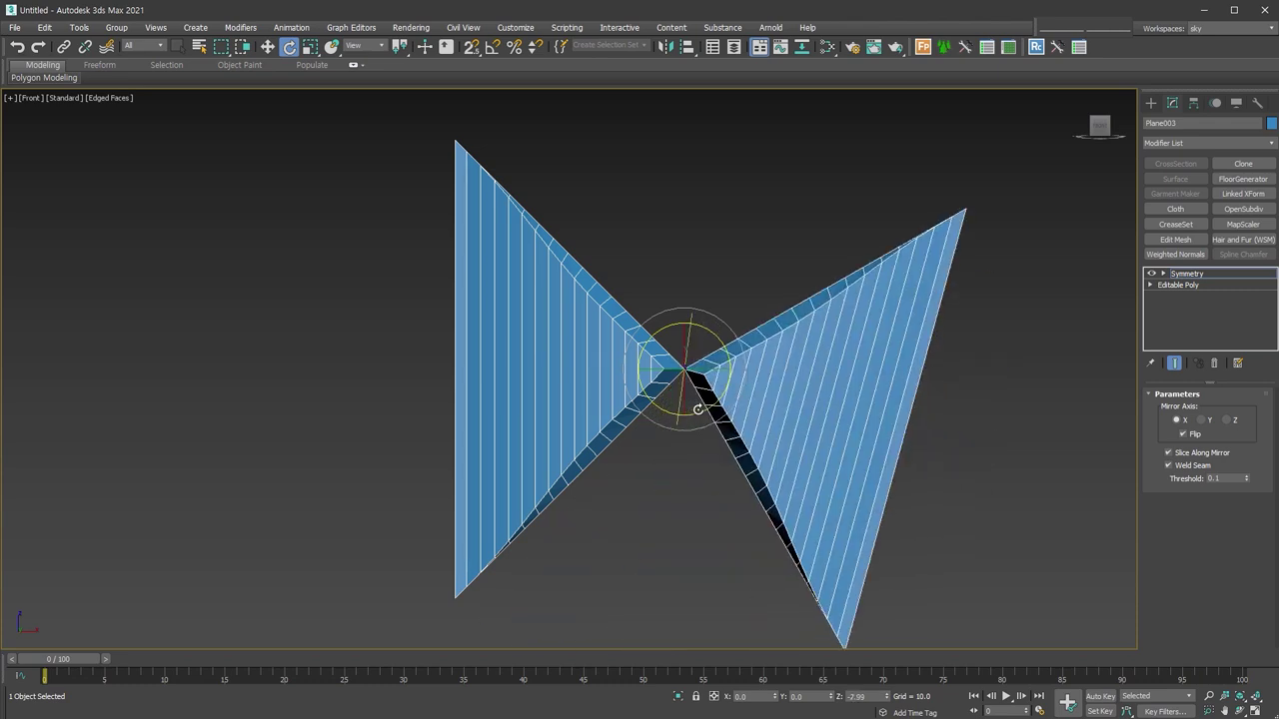
key(a)
key(alt+s)
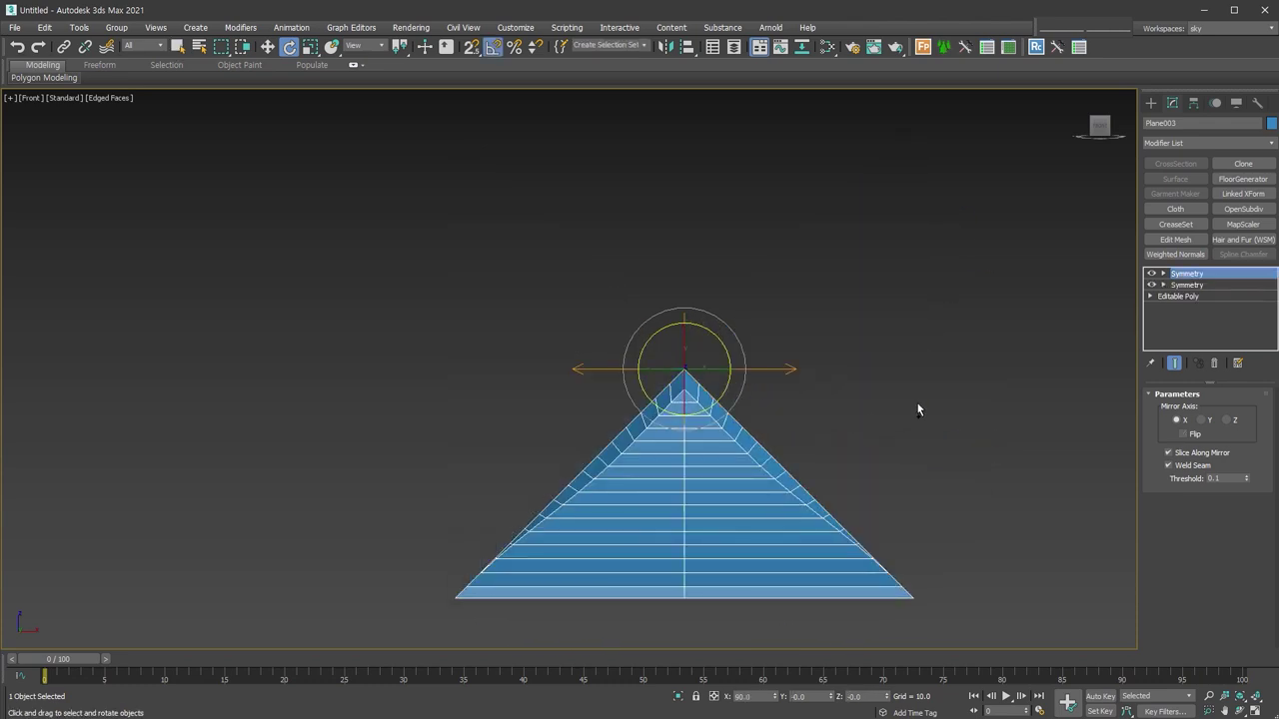
key(1)
drag(725, 347, 707, 318)
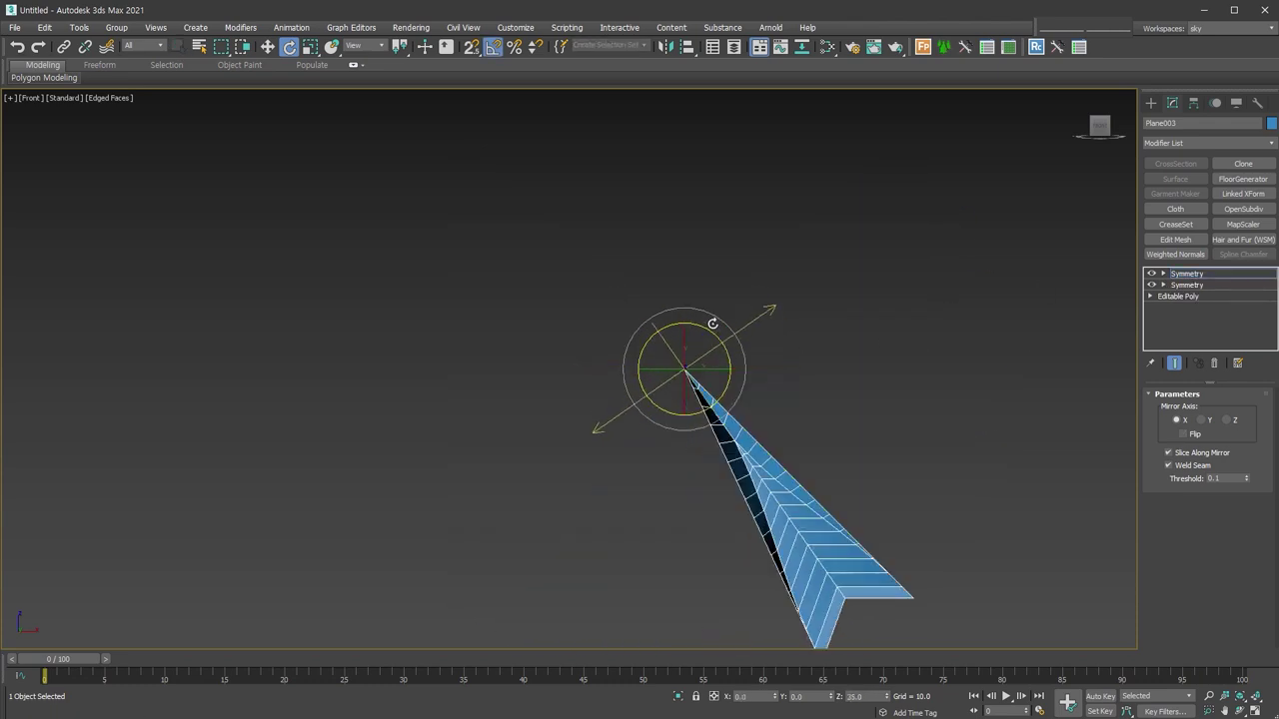
click(1183, 434)
mouse_move(883, 540)
alt+middle_down()
mouse_move(781, 531)
mouse_move(954, 555)
mouse_move(916, 562)
mouse_move(874, 547)
alt+middle_up()
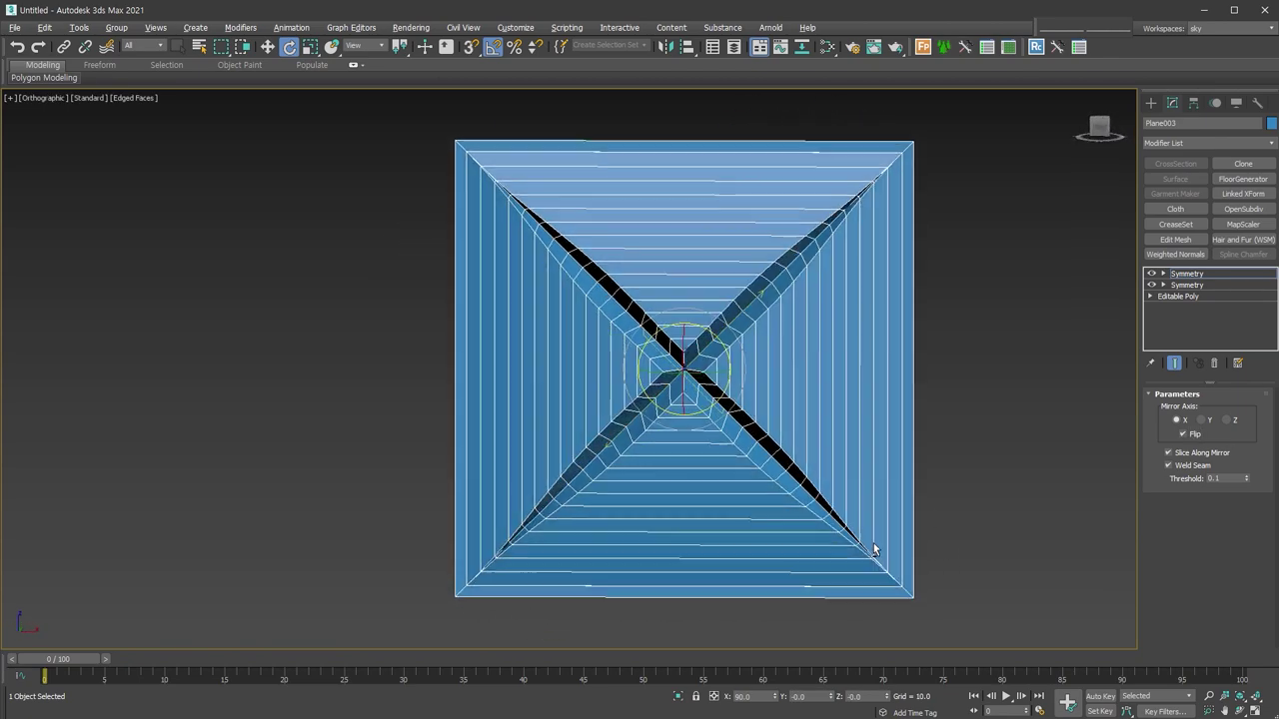
key(f)
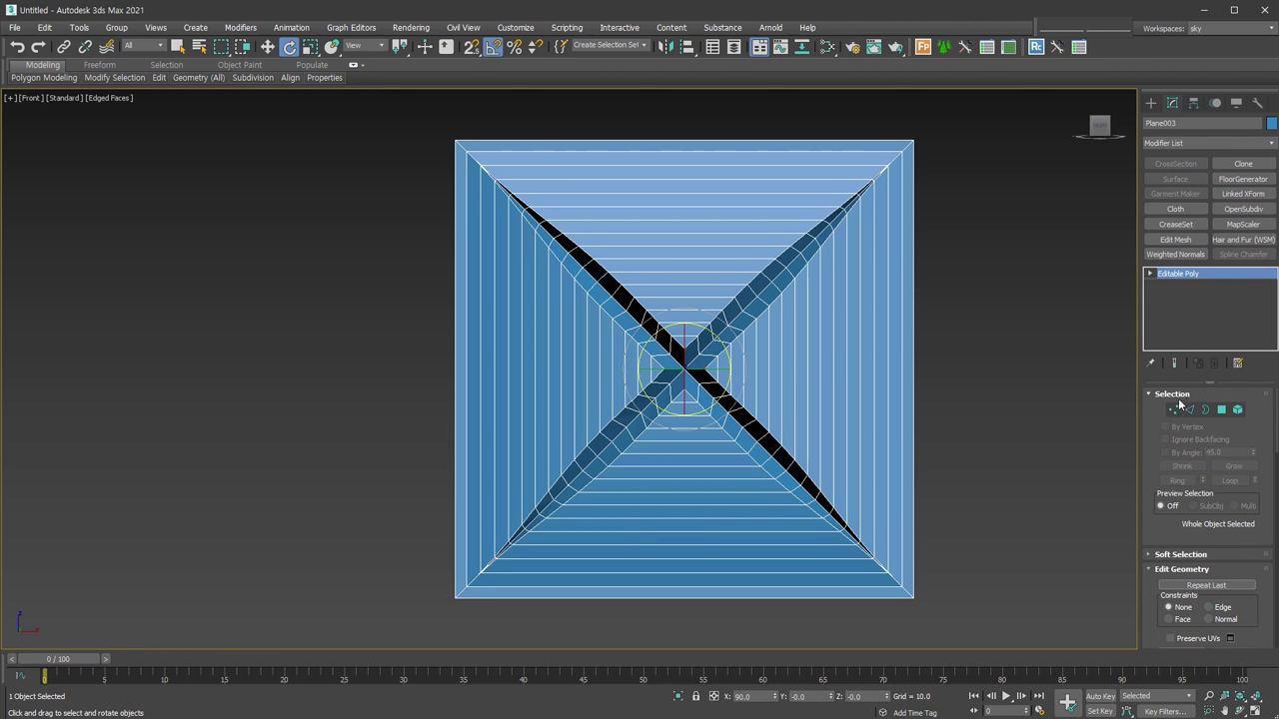
Select the panel's top and bottom edge vertices and weld them together
click(1171, 413)
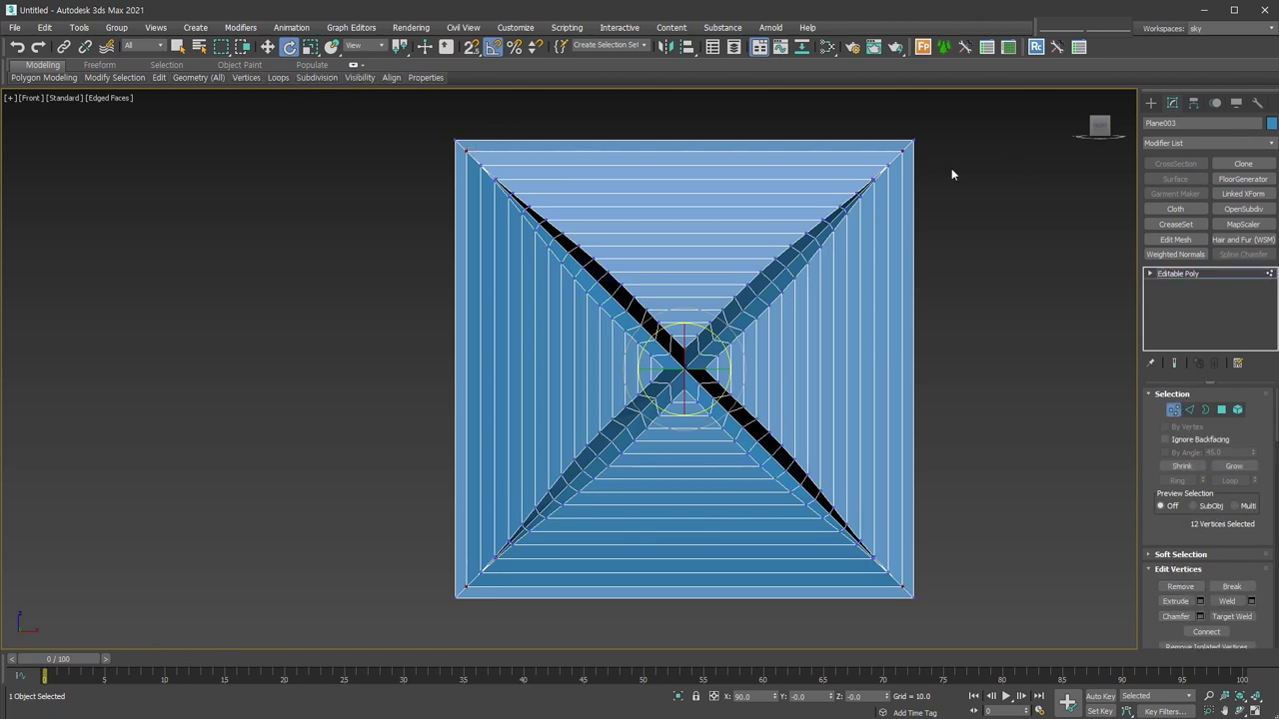
drag(412, 143, 905, 156)
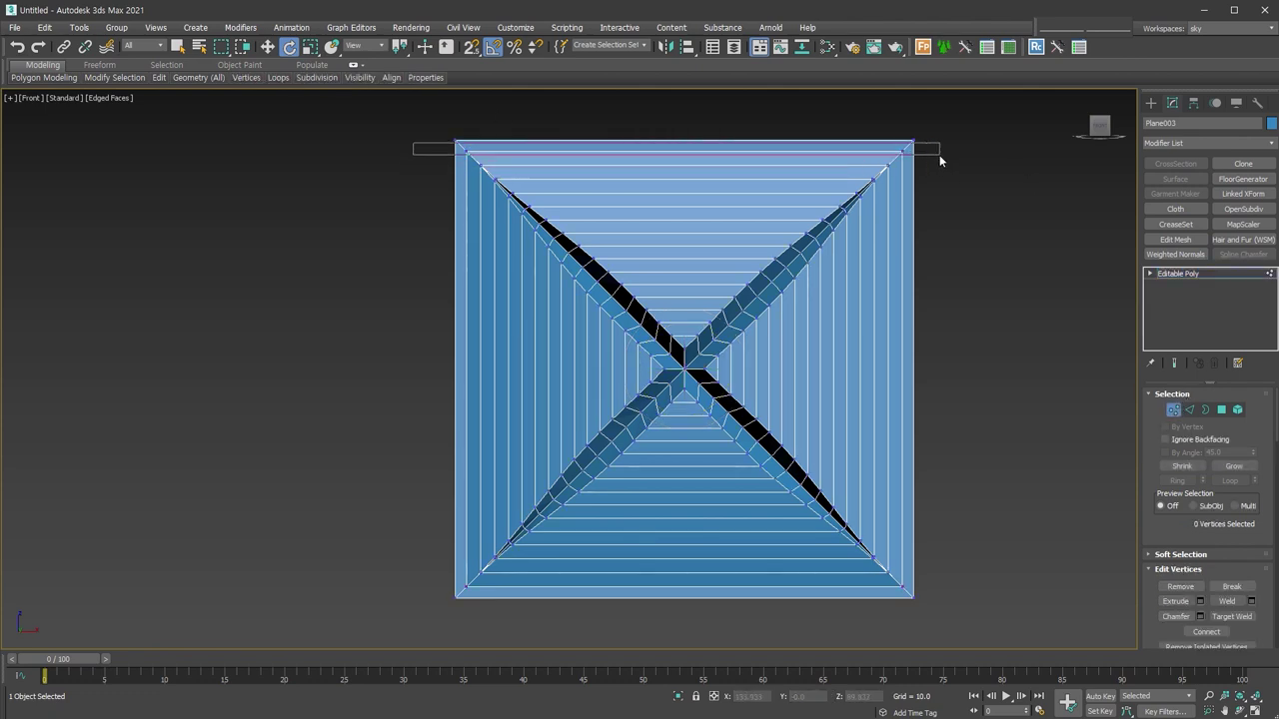
drag(416, 579, 973, 605)
click(1245, 602)
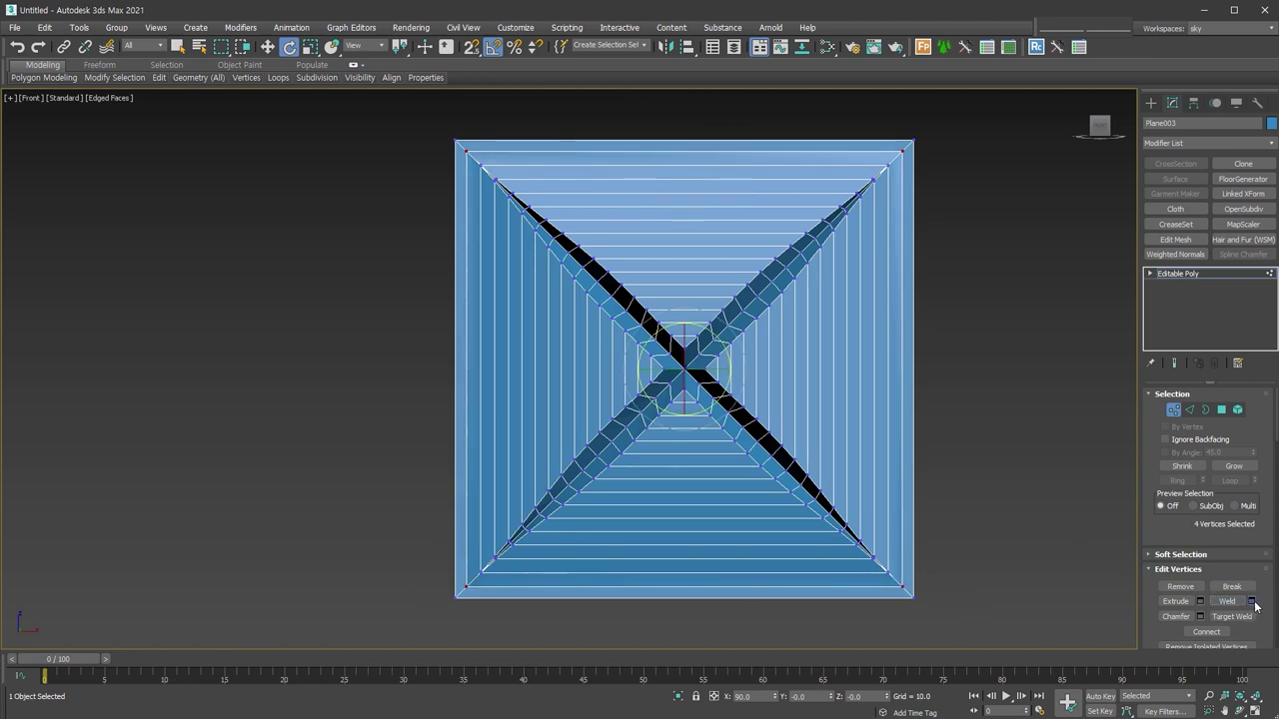
click(1251, 601)
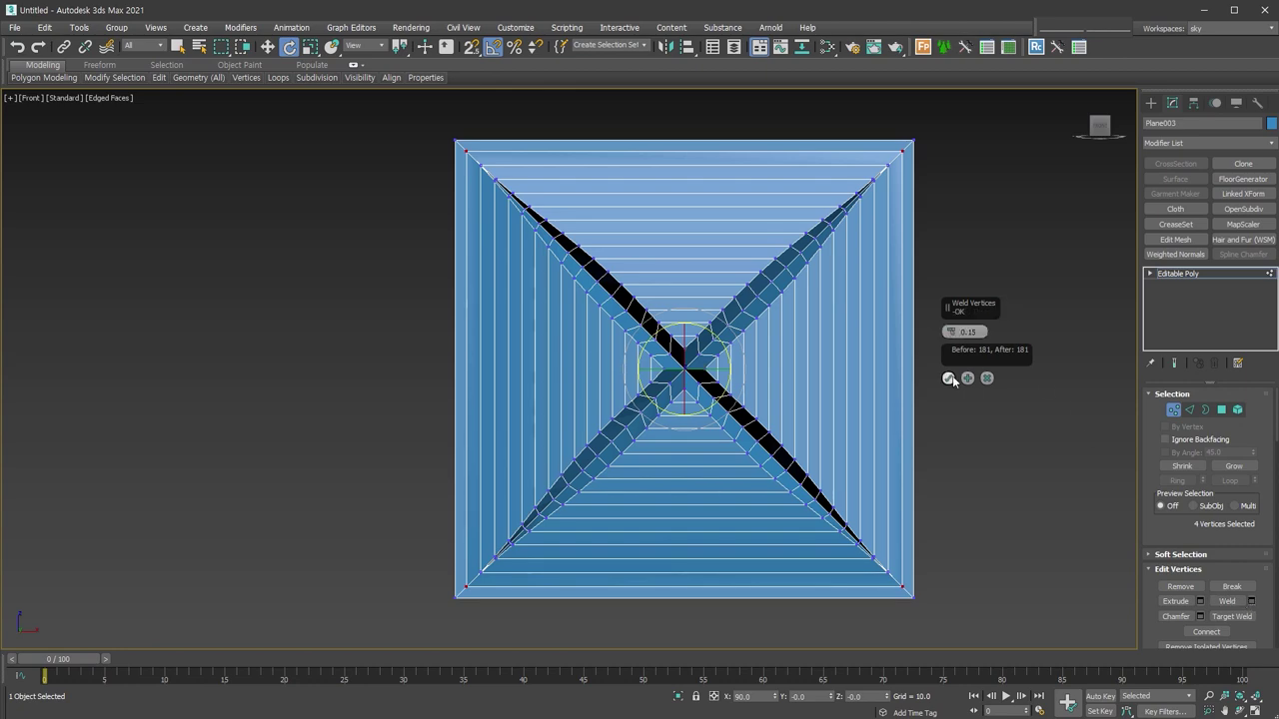
click(948, 378)
Select the open borders of the X-shaped slits
click(1189, 410)
alt+middle_drag(903, 527, 949, 520)
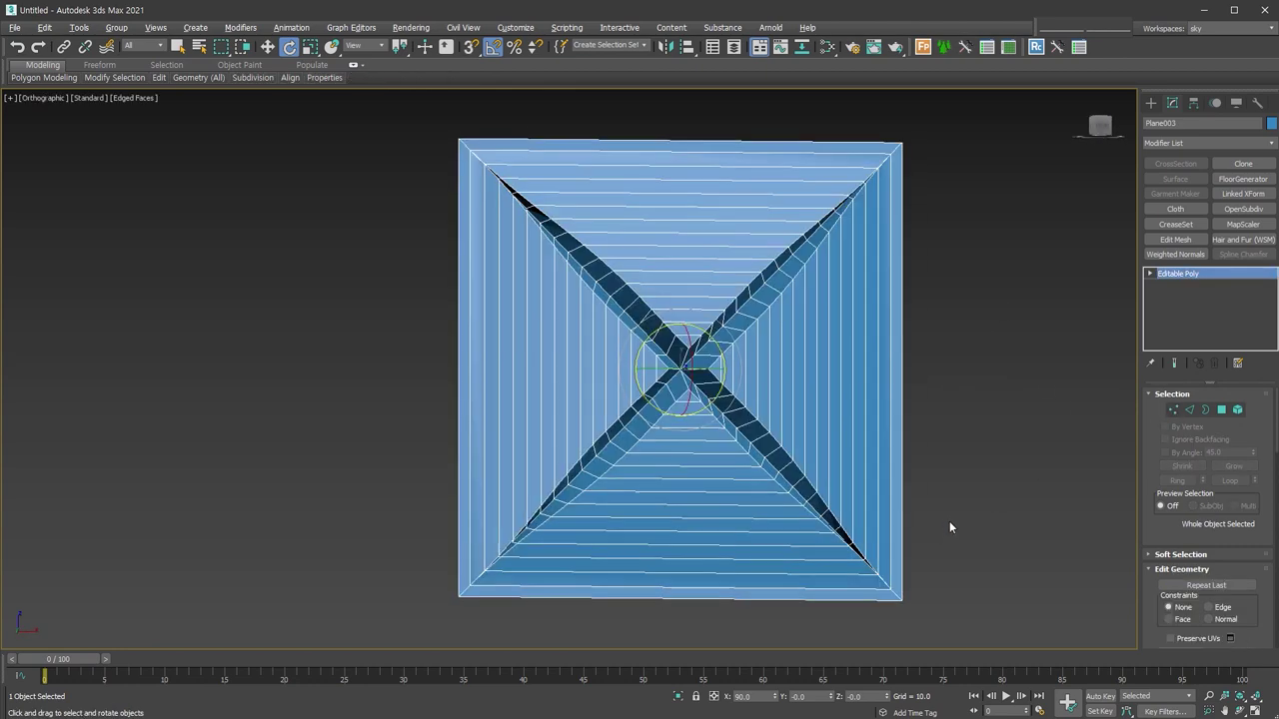
click(1206, 410)
click(854, 144)
alt+middle_drag(853, 144, 614, 298)
key(w)
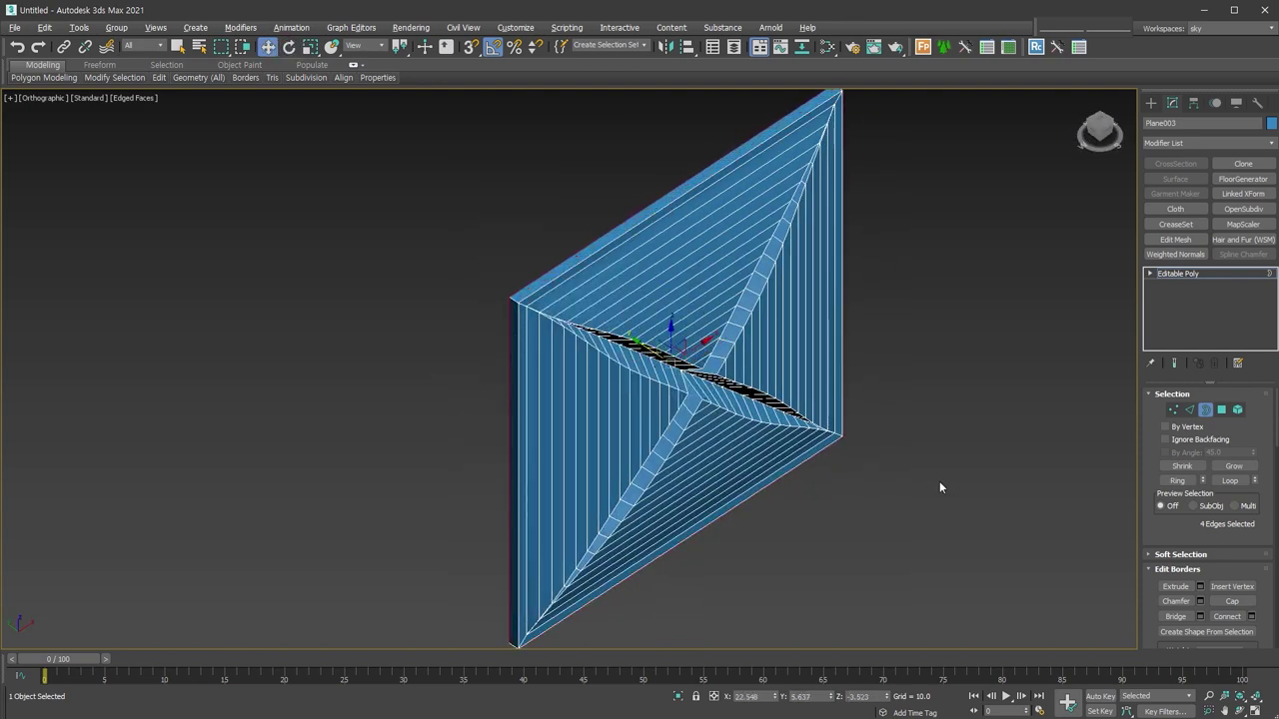
Return to object level in Front view and deselect the panel
alt+middle_drag(940, 481, 977, 496)
key(3)
key(f)
click(977, 497)
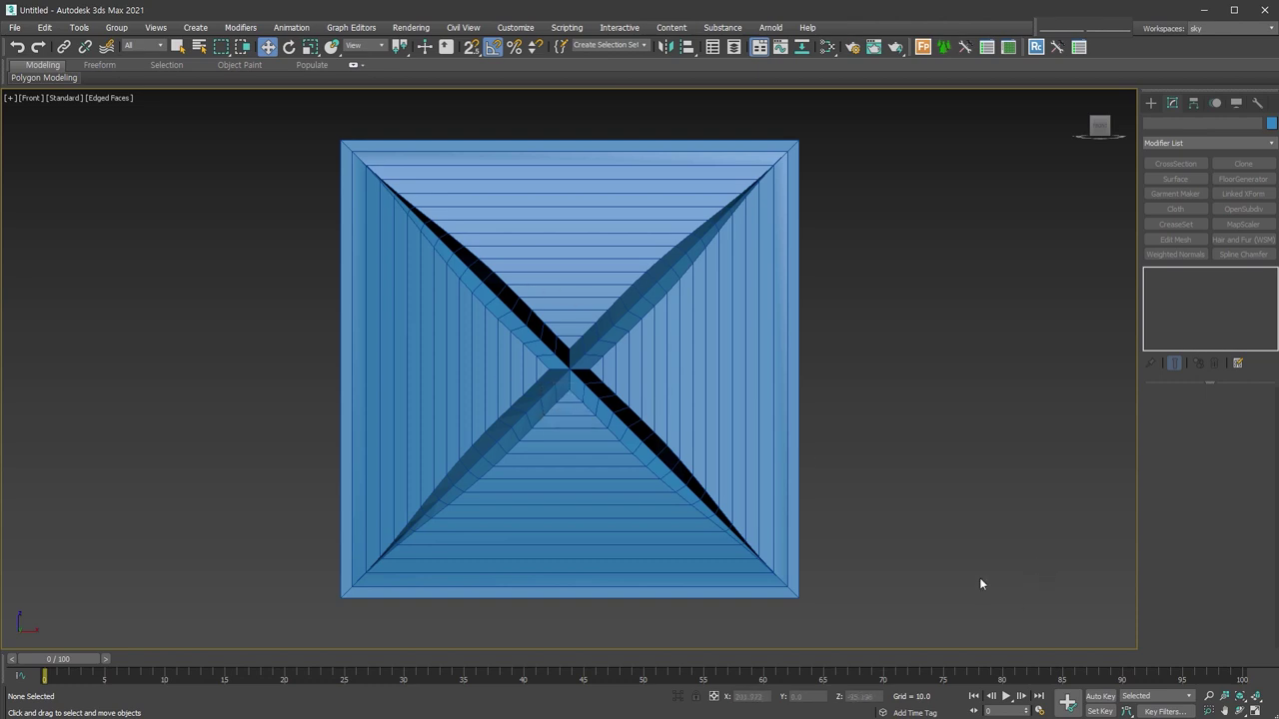
Unhide all panels and zoom extents to show the four in a row
scroll(760, 470, down, 5)
right_click(736, 440)
click(769, 383)
key(z)
click(752, 592)
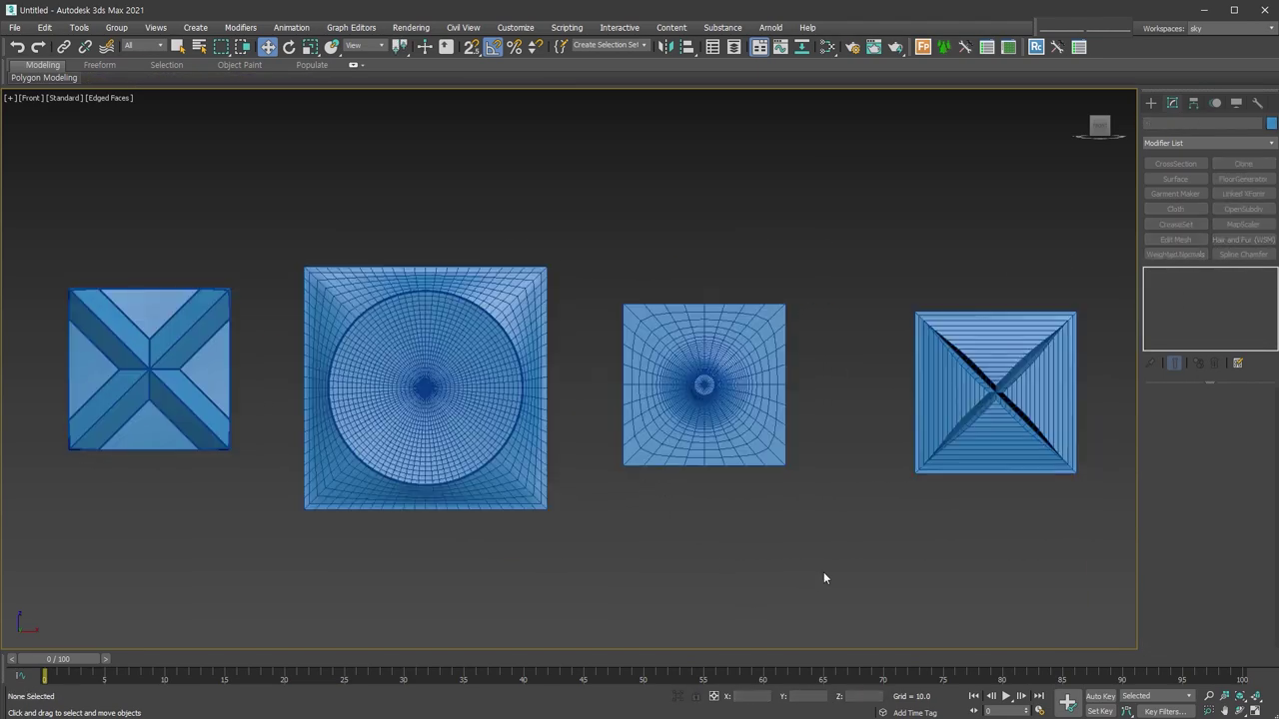